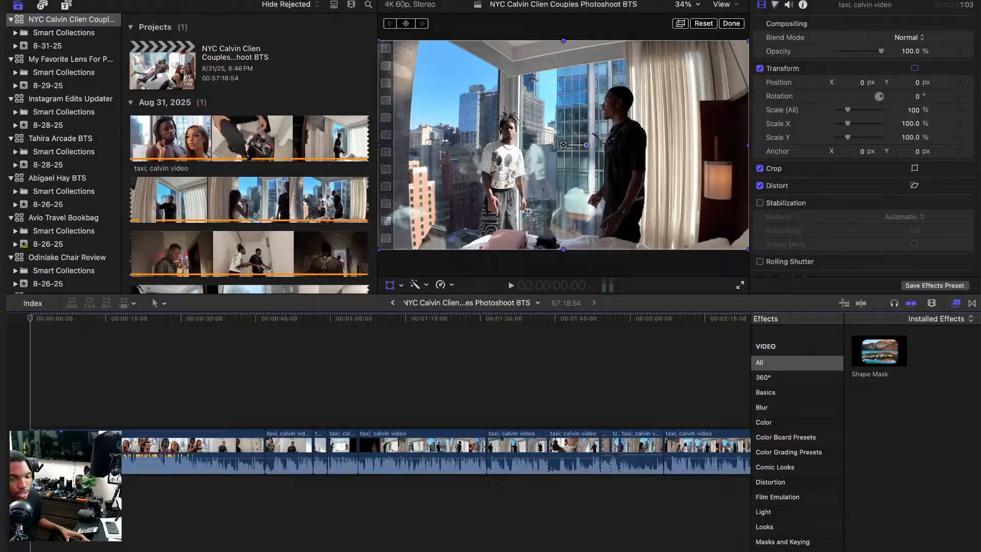
# Switch to Final Cut Pro and watch the first 36 seconds of the couples photoshoot BTS timeline in full screen.
pyautogui.press('super+Tab')
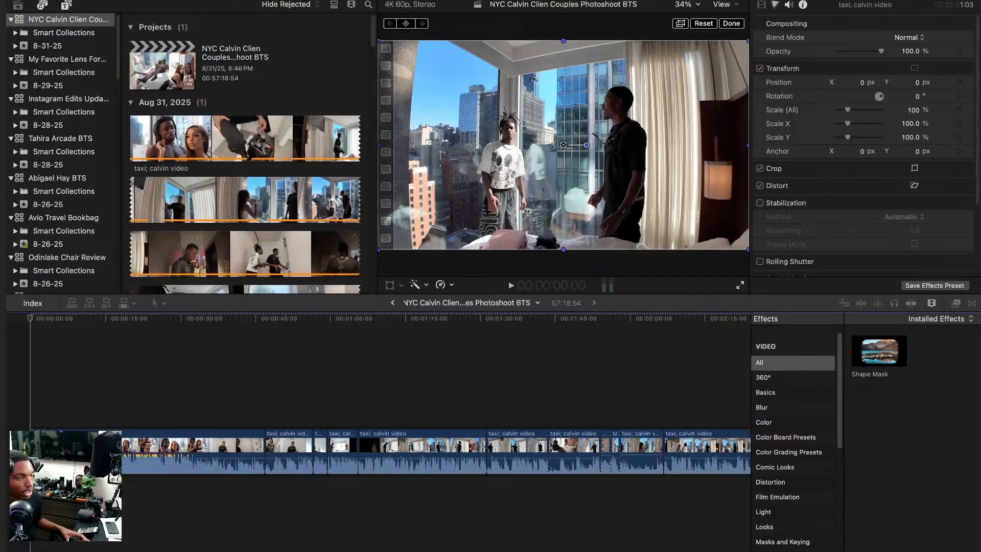
pyautogui.click(14, 356)
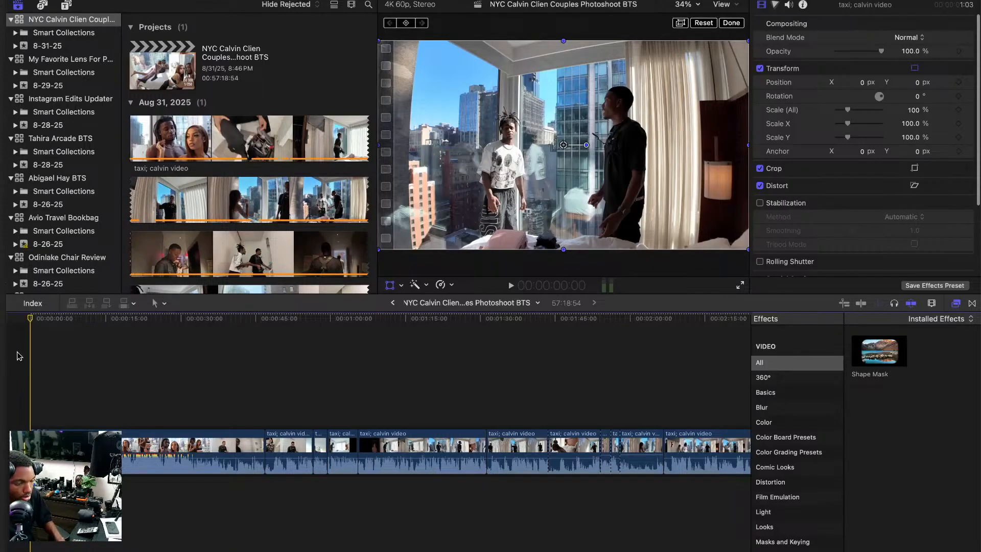
pyautogui.press('XF86AudioRaiseVolume')
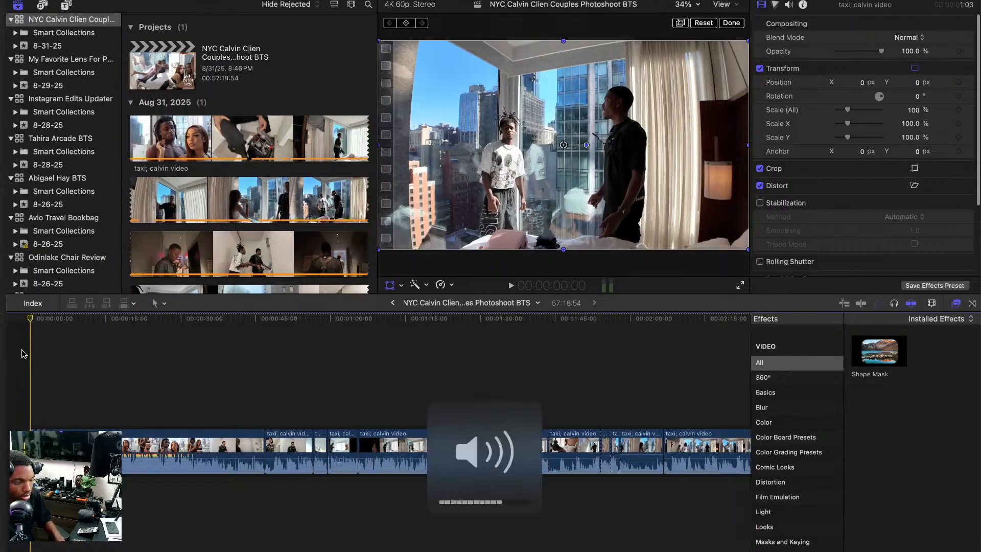
pyautogui.click(735, 289)
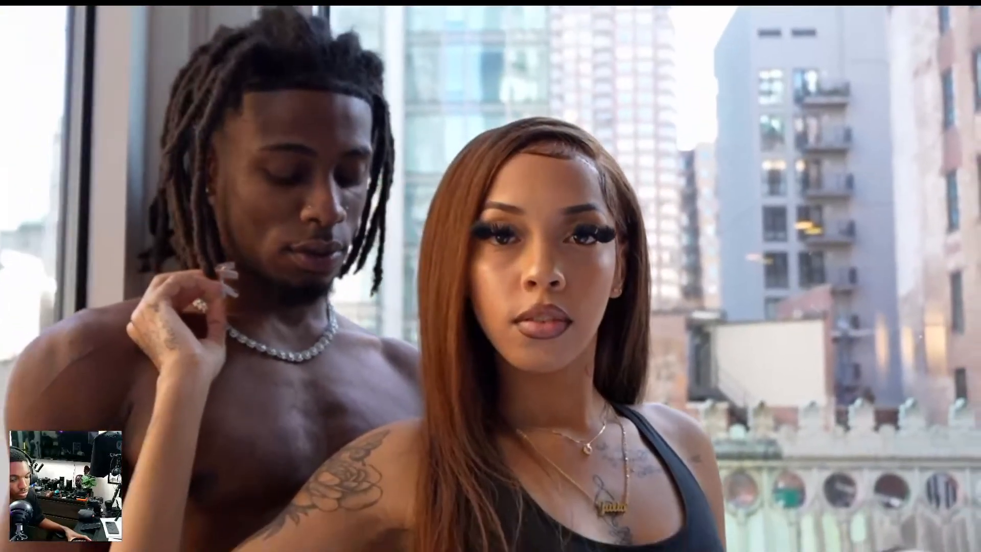
pyautogui.moveTo(290, 327)
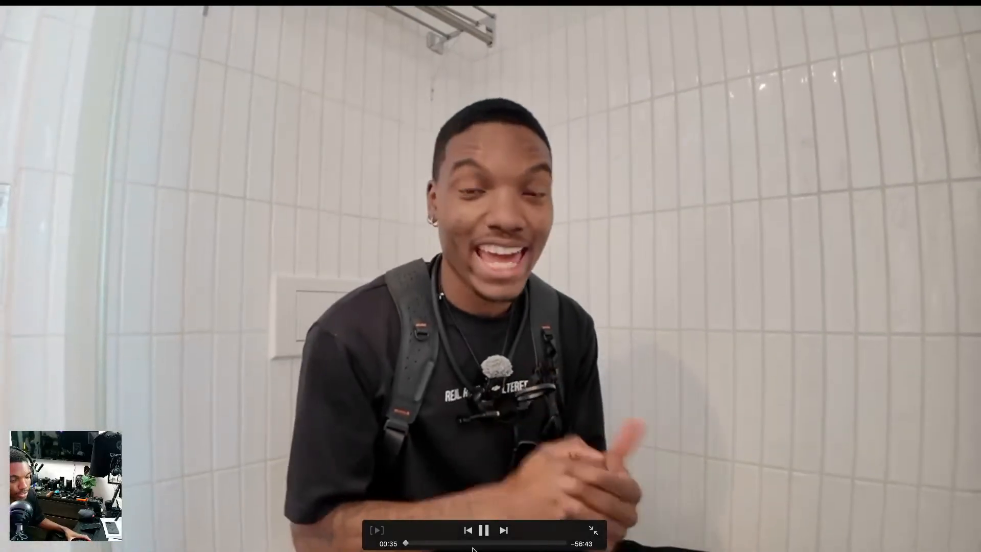
pyautogui.press('space')
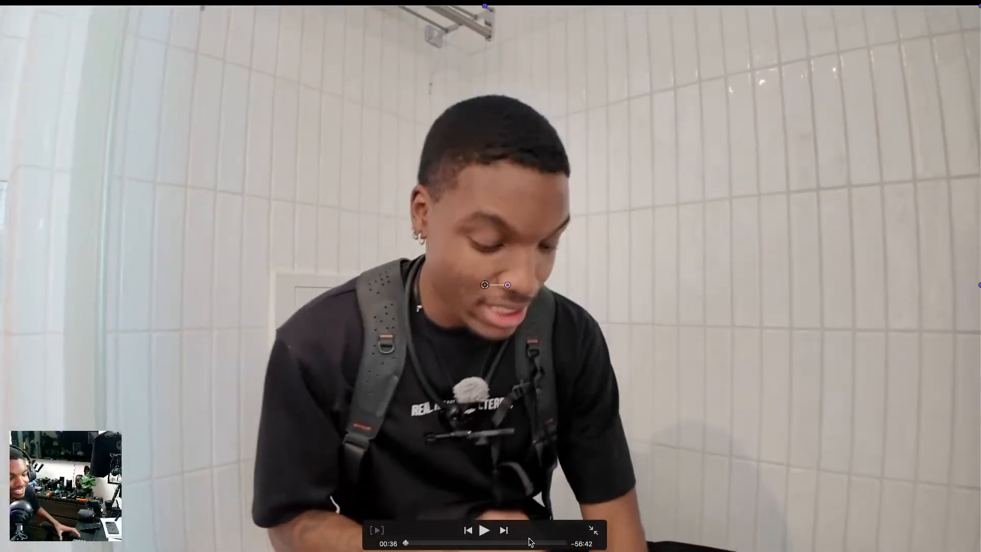
pyautogui.click(592, 530)
pyautogui.moveTo(222, 322); pyautogui.dragTo(209, 374)
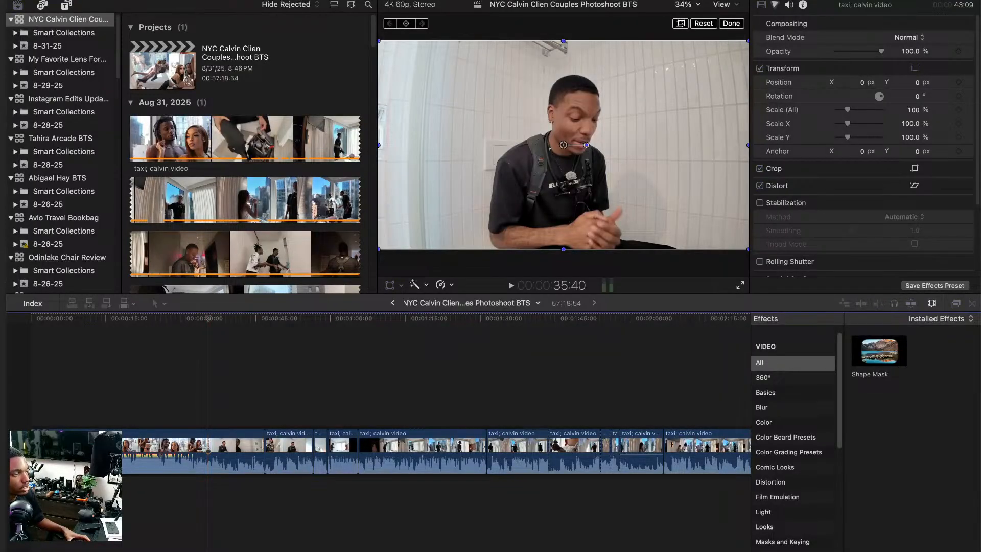
pyautogui.click(400, 397)
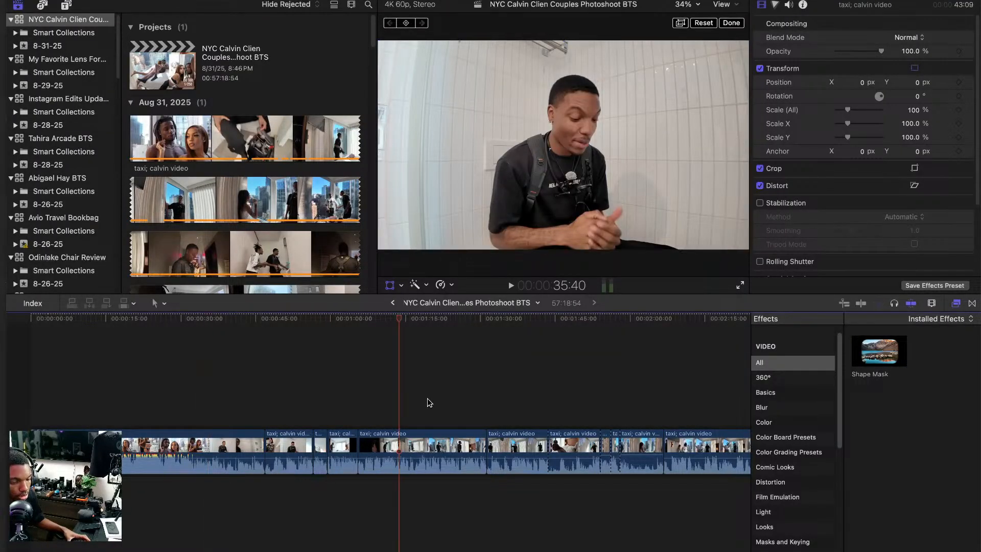
pyautogui.click(454, 395)
pyautogui.click(512, 390)
pyautogui.click(377, 385)
# Switch to Photoshop and brush out the creases below the "Girls Love Trappers" lettering on the orange pants with the Remove Tool.
pyautogui.click(88, 343)
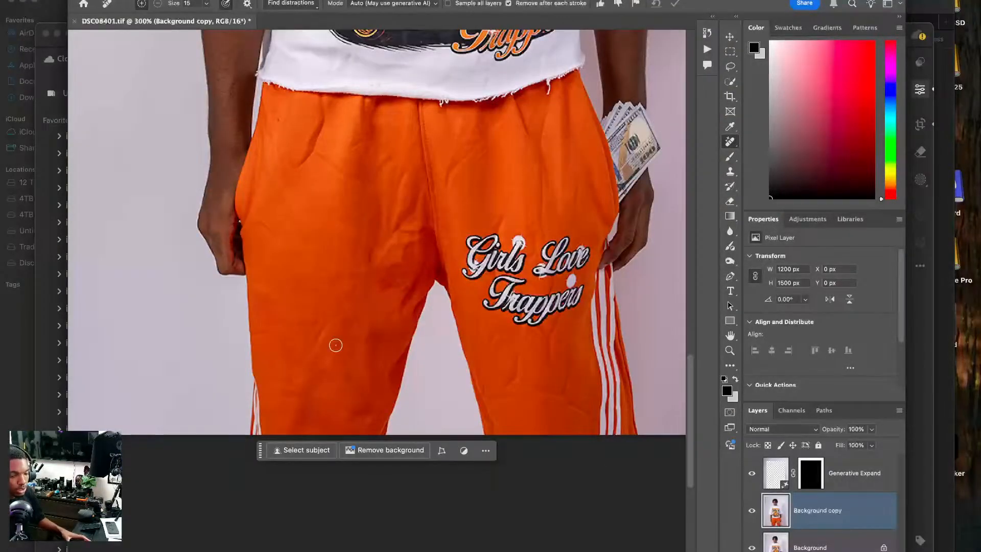
pyautogui.moveTo(321, 335); pyautogui.dragTo(228, 357)
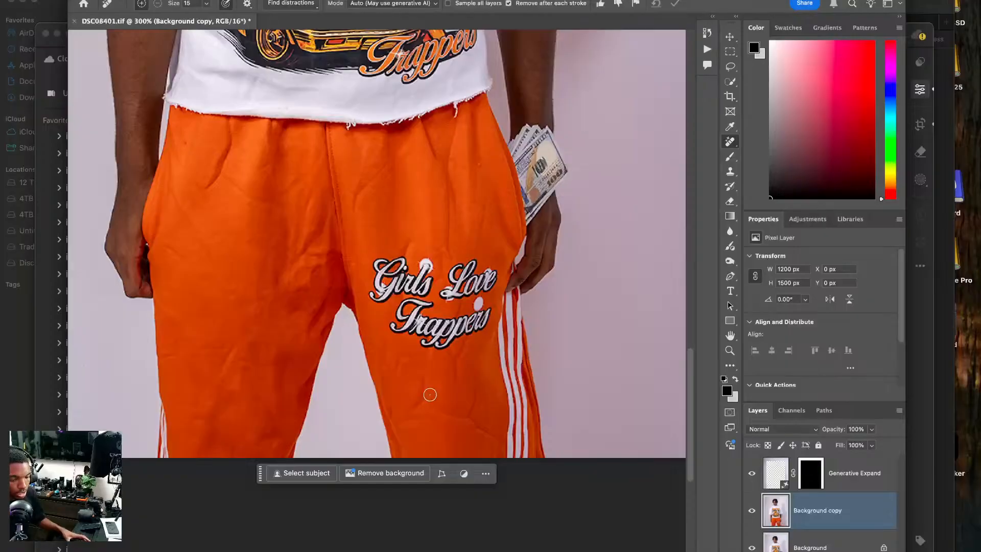
pyautogui.moveTo(425, 388)
pyautogui.mouseDown()
pyautogui.moveTo(429, 409)
pyautogui.moveTo(460, 417)
pyautogui.moveTo(475, 397)
pyautogui.mouseUp()
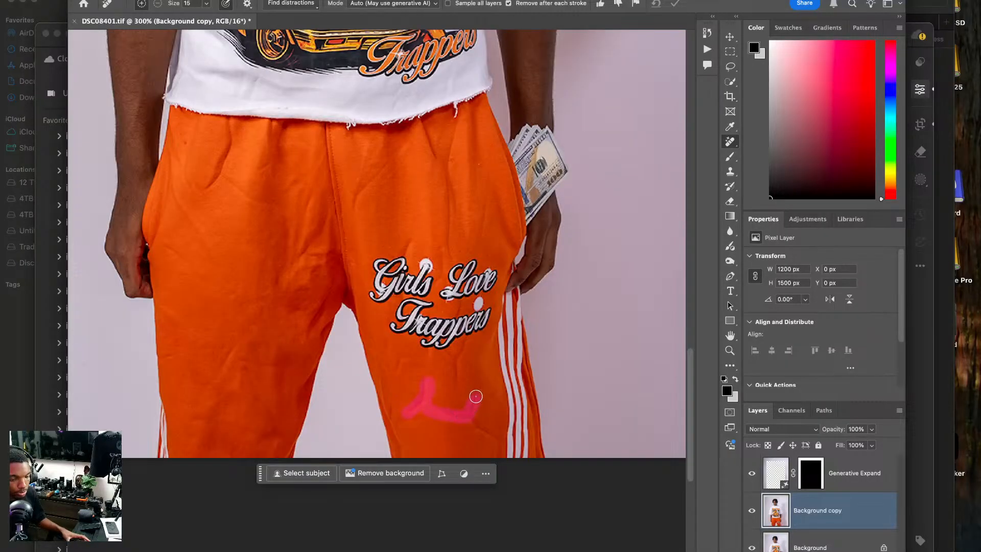
pyautogui.moveTo(494, 433); pyautogui.dragTo(496, 434)
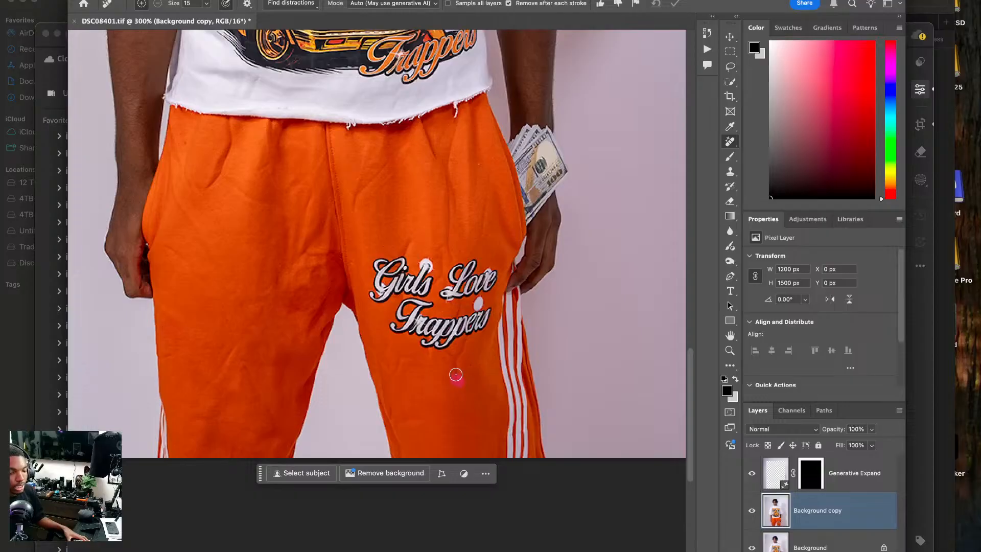
pyautogui.moveTo(466, 343); pyautogui.dragTo(464, 350)
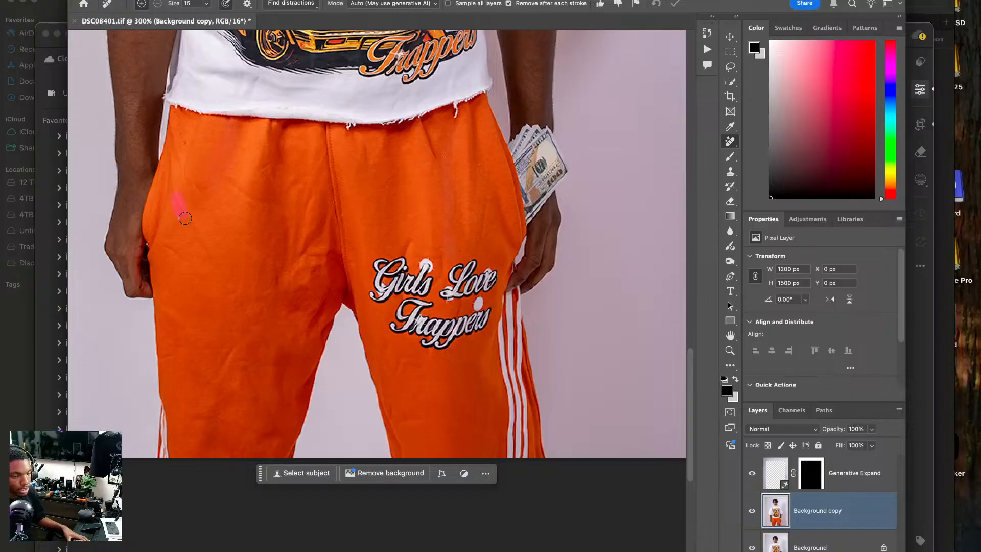
# Brush out the creases on the plain pant leg and on the thigh above the lettering with the Remove Tool.
pyautogui.moveTo(164, 249); pyautogui.dragTo(202, 279)
pyautogui.moveTo(237, 340); pyautogui.dragTo(219, 378)
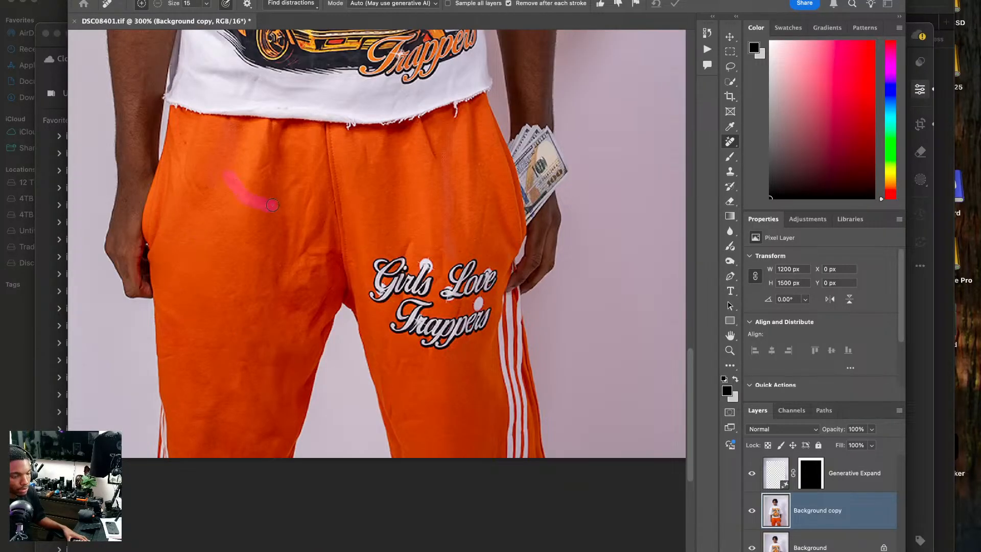
pyautogui.click(265, 165)
pyautogui.moveTo(368, 146); pyautogui.dragTo(372, 171)
pyautogui.moveTo(406, 251); pyautogui.dragTo(412, 234)
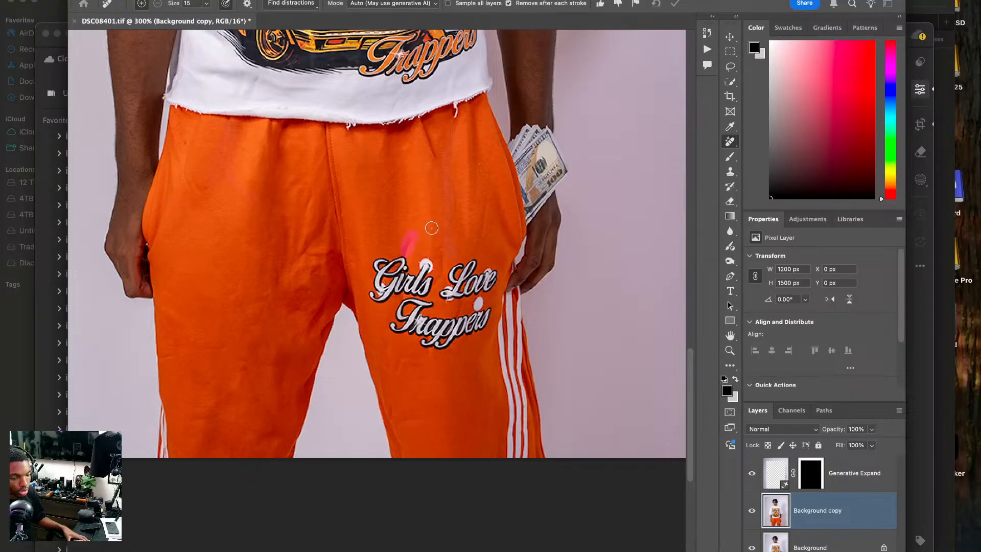
pyautogui.moveTo(489, 196); pyautogui.dragTo(480, 235)
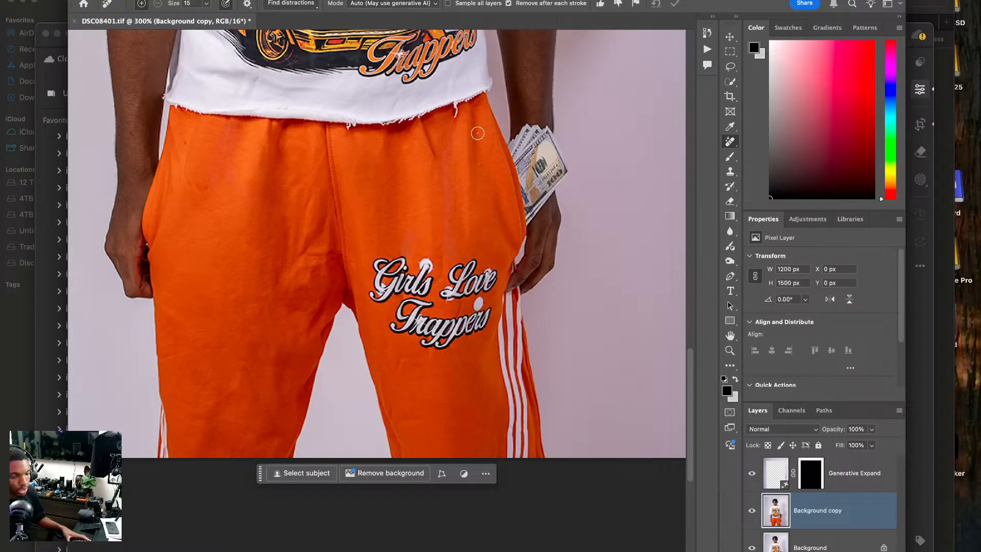
pyautogui.click(404, 250)
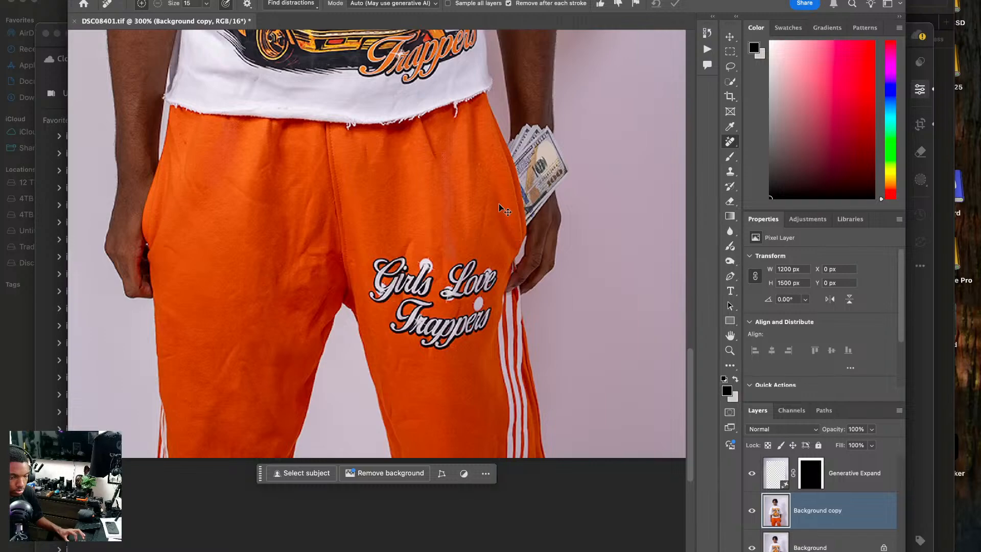
# Clone smooth fabric over the creases above the lettering using the Clone Stamp with its brush reduced to 25 px.
pyautogui.click(731, 173)
pyautogui.scroll(2, 364, 302)
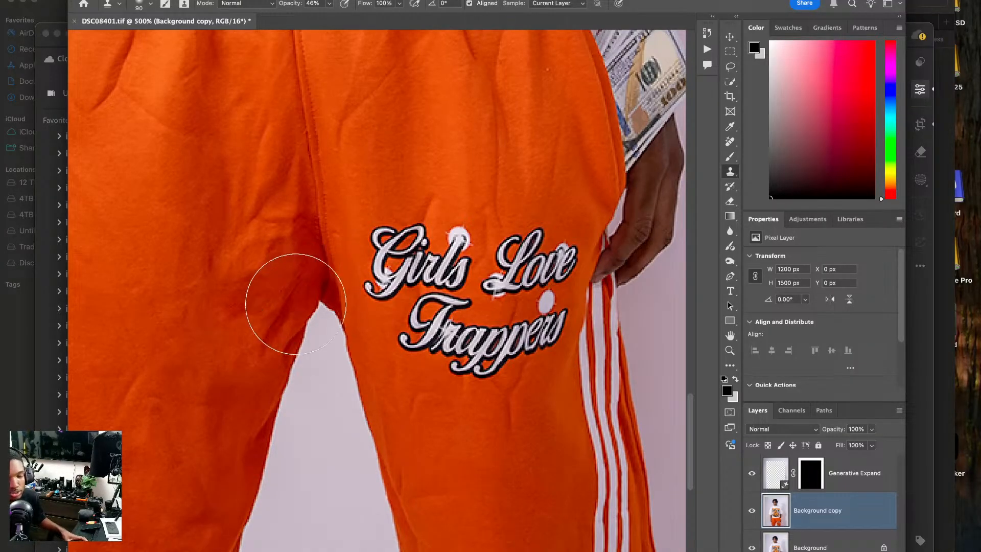
pyautogui.moveTo(333, 285); pyautogui.dragTo(337, 403)
pyautogui.press('[')
pyautogui.press('[')
pyautogui.press('[')
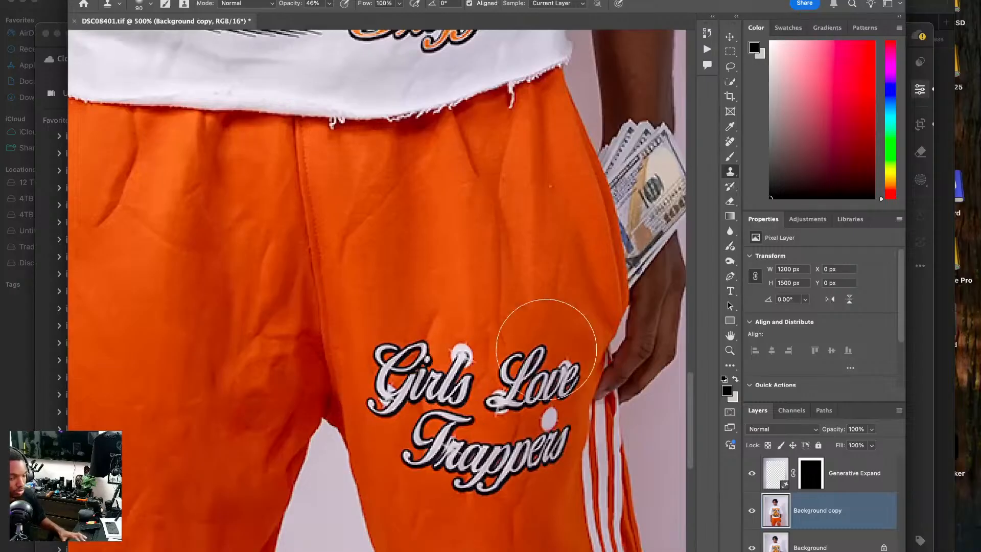
pyautogui.press('[')
pyautogui.press('[')
pyautogui.press('[')
pyautogui.press('[')
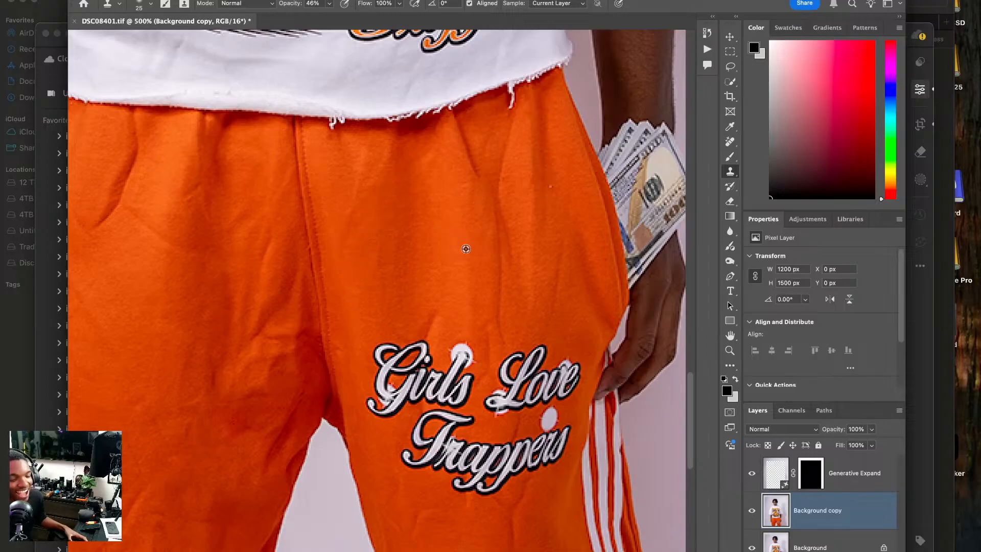
pyautogui.keyDown('alt'); pyautogui.click(482, 254); pyautogui.keyUp('alt')
pyautogui.moveTo(493, 245); pyautogui.dragTo(494, 312)
pyautogui.keyDown('alt'); pyautogui.click(522, 293); pyautogui.keyUp('alt')
pyautogui.moveTo(517, 258); pyautogui.dragTo(517, 267)
# Clone smooth fabric over the creases on the plain pant leg and its inner thigh with the Clone Stamp.
pyautogui.scroll(-5, 526, 261)
pyautogui.hscroll(-4, 526, 261)
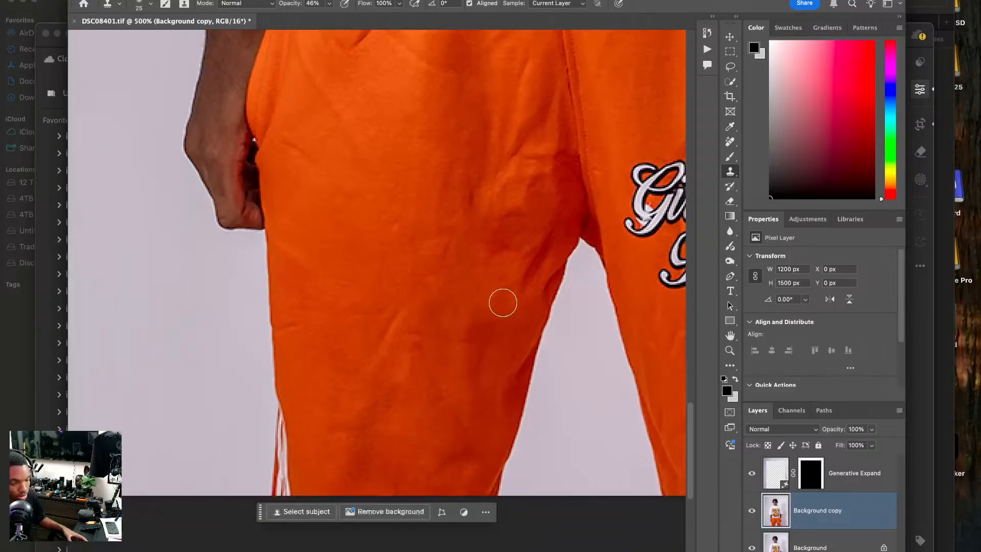
pyautogui.keyDown('alt'); pyautogui.click(330, 345); pyautogui.keyUp('alt')
pyautogui.moveTo(398, 316); pyautogui.dragTo(386, 352)
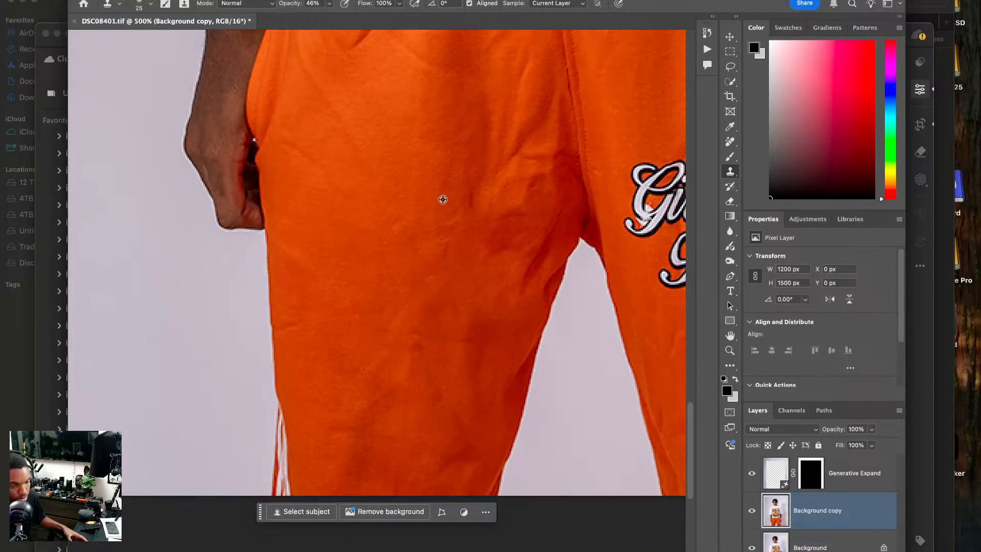
pyautogui.keyDown('alt'); pyautogui.click(460, 260); pyautogui.keyUp('alt')
pyautogui.moveTo(511, 198)
pyautogui.mouseDown()
pyautogui.moveTo(479, 227)
pyautogui.moveTo(479, 204)
pyautogui.moveTo(499, 199)
pyautogui.moveTo(518, 216)
pyautogui.moveTo(521, 242)
pyautogui.moveTo(499, 271)
pyautogui.mouseUp()
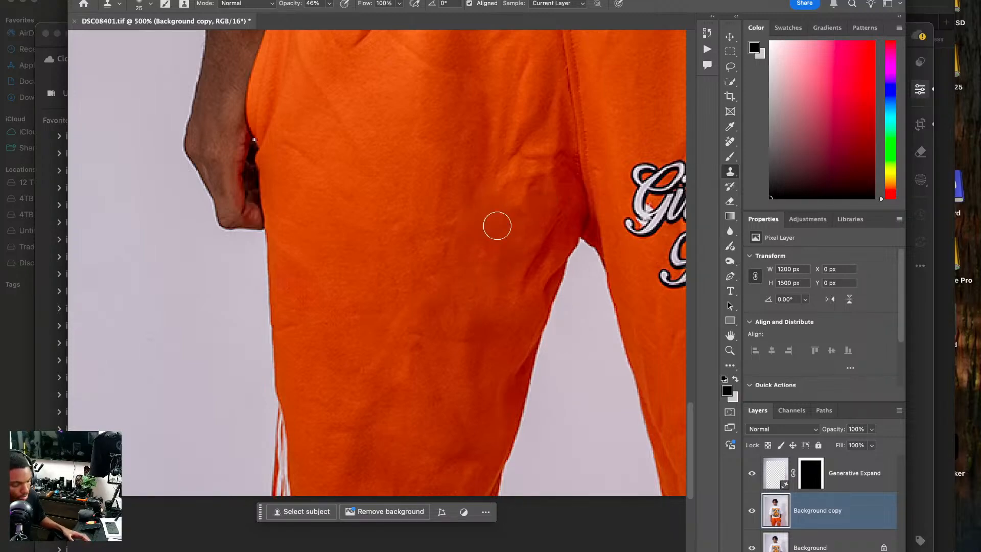
# Compare the whole photo with and without the retouching by undoing and redoing the edits.
pyautogui.press('super+0')
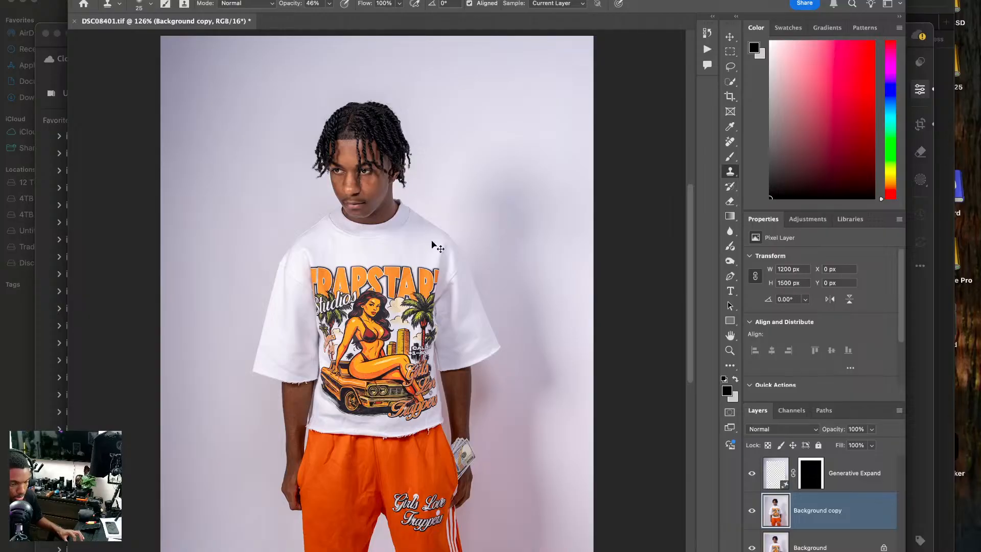
pyautogui.press('super+z')
pyautogui.press('super+z')
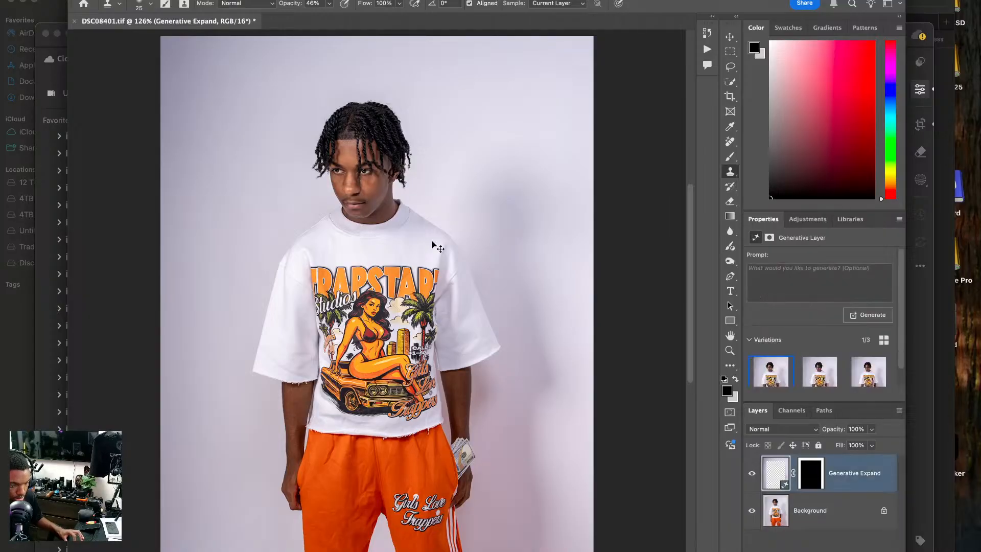
pyautogui.press('super+shift+z')
pyautogui.press('super+shift+z')
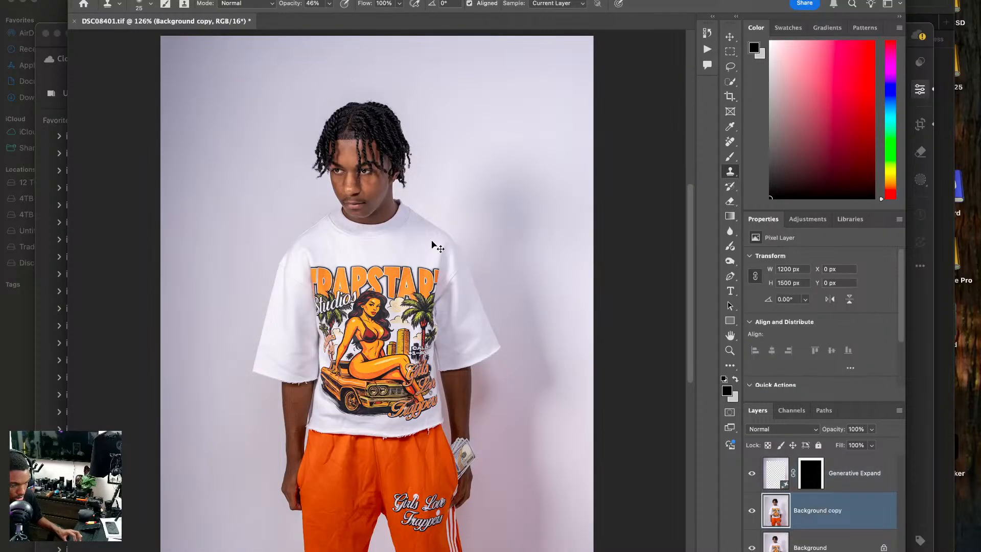
# Patch out the crease on the upper thigh of the plain pant leg with the Patch Tool, then deselect.
pyautogui.press('super+1')
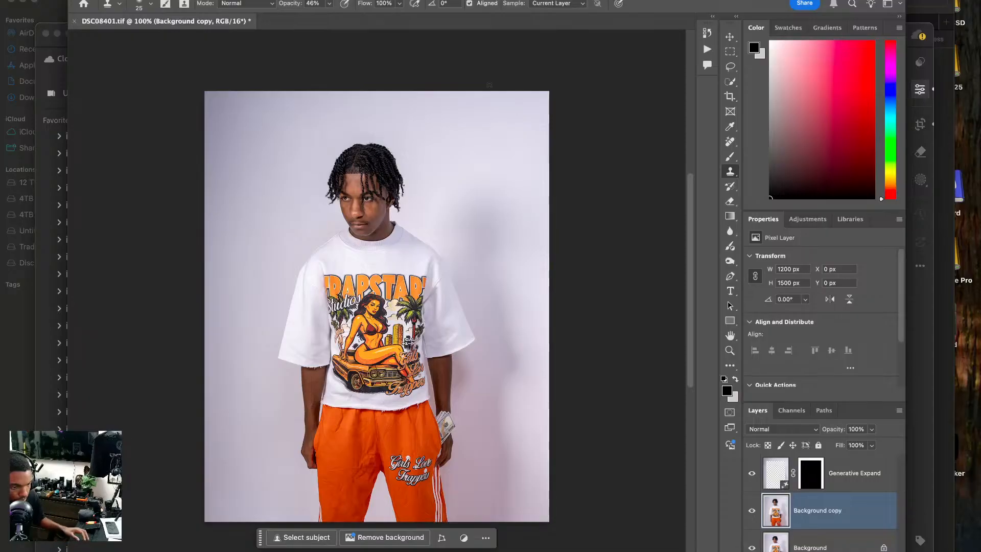
pyautogui.press('super+plus')
pyautogui.press('super+plus')
pyautogui.moveTo(409, 460); pyautogui.dragTo(438, 170)
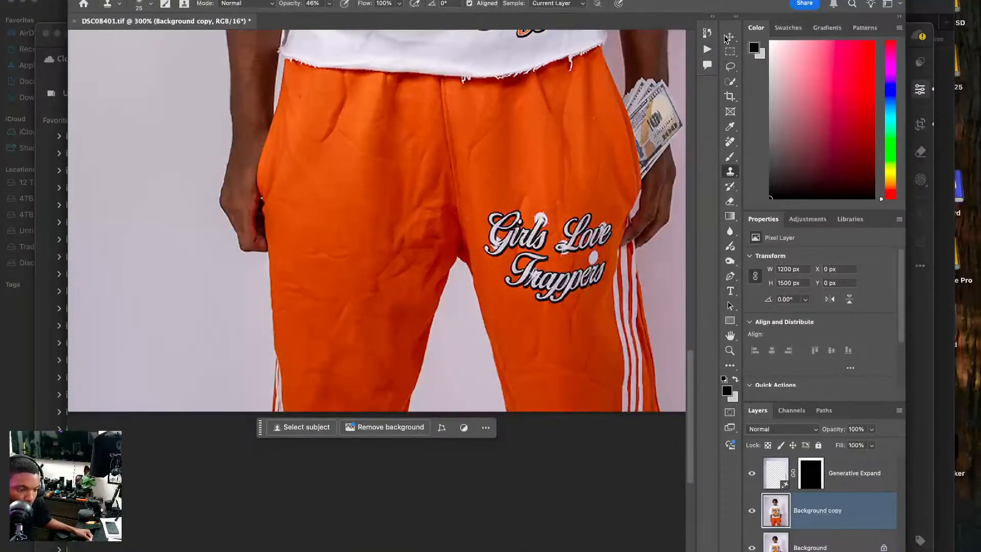
pyautogui.rightClick(729, 172)
pyautogui.click(730, 172)
pyautogui.rightClick(730, 172)
pyautogui.click(730, 142)
pyautogui.rightClick(730, 141)
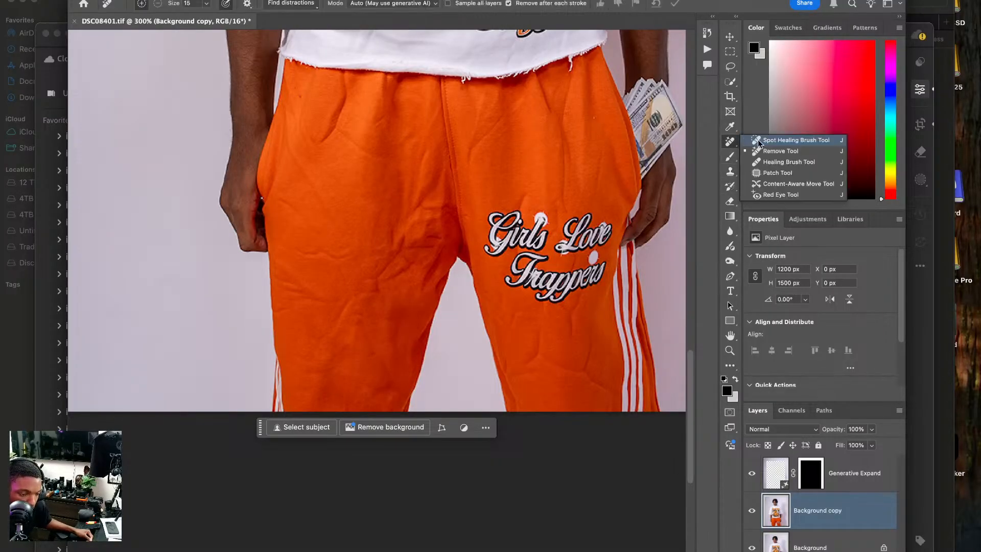
pyautogui.click(771, 174)
pyautogui.moveTo(350, 248)
pyautogui.mouseDown()
pyautogui.moveTo(293, 249)
pyautogui.moveTo(338, 268)
pyautogui.moveTo(354, 259)
pyautogui.moveTo(336, 230)
pyautogui.mouseUp()
pyautogui.press('super+d')
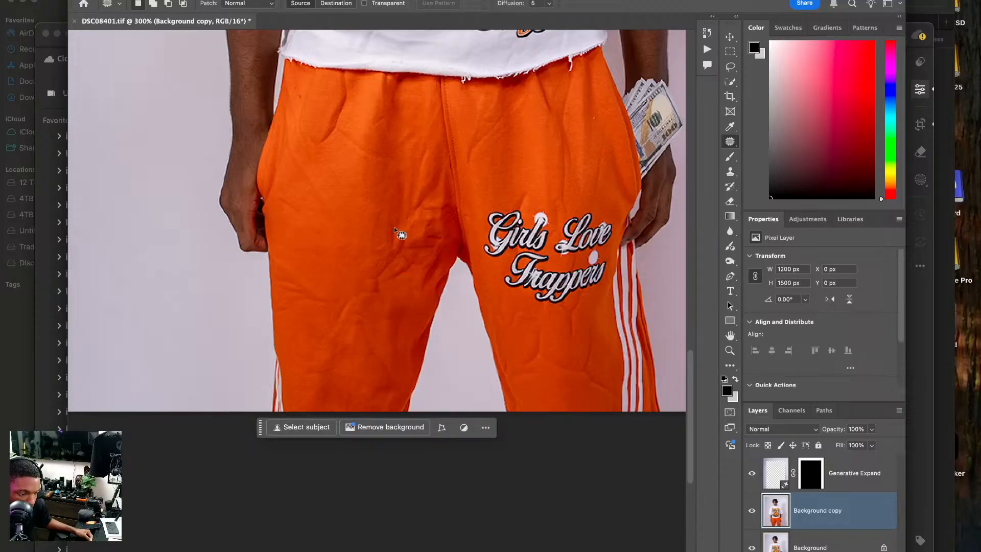
# Try patching the creased inner-thigh area beside the crotch with the fabric above it in Normal patch mode.
pyautogui.moveTo(409, 205)
pyautogui.mouseDown()
pyautogui.moveTo(377, 287)
pyautogui.moveTo(453, 225)
pyautogui.moveTo(369, 209)
pyautogui.mouseUp()
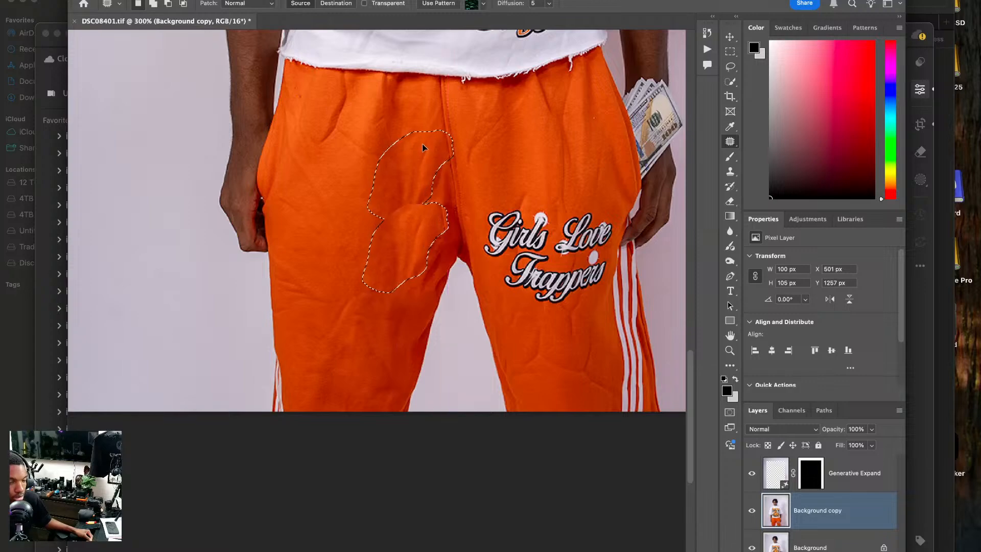
pyautogui.moveTo(422, 146); pyautogui.dragTo(421, 144)
pyautogui.press('super+d')
pyautogui.moveTo(429, 248); pyautogui.dragTo(432, 250)
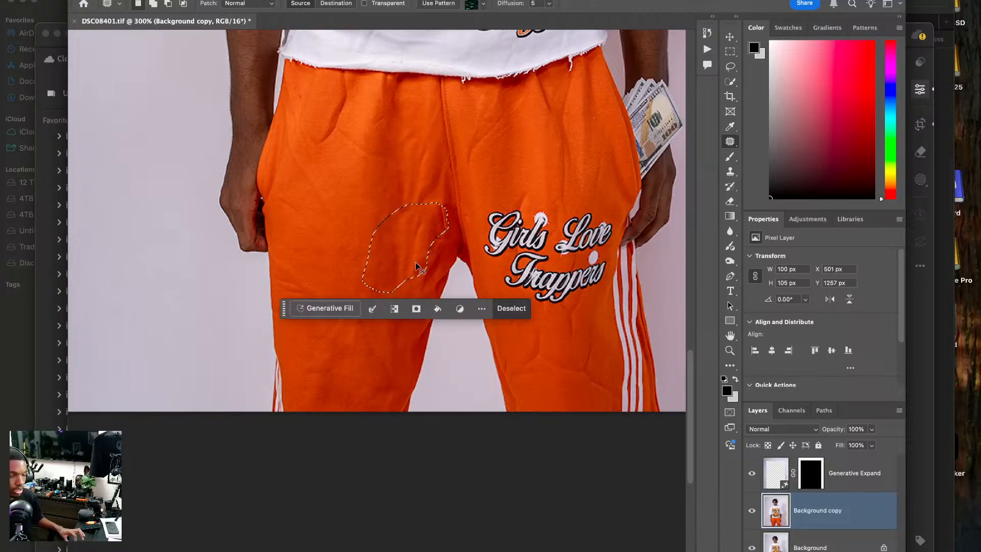
# Set the patch mode to Content-Aware and try patching the creased inner-thigh area with smooth fabric from higher up the leg.
pyautogui.click(246, 4)
pyautogui.click(247, 16)
pyautogui.moveTo(403, 240); pyautogui.dragTo(356, 165)
pyautogui.press('cmd+d')
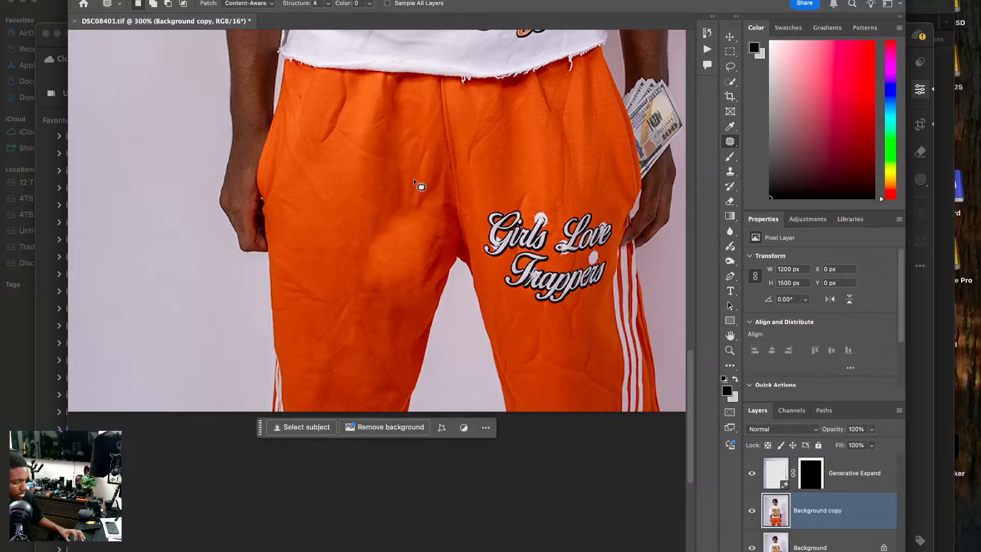
pyautogui.press('super+z')
pyautogui.press('super+z')
pyautogui.press('super+z')
# Patch out the inner-thigh folds of the plain pant leg in several smaller areas with the Content-Aware Patch Tool.
pyautogui.moveTo(408, 219)
pyautogui.mouseDown()
pyautogui.moveTo(384, 259)
pyautogui.moveTo(400, 261)
pyautogui.moveTo(385, 213)
pyautogui.moveTo(386, 249)
pyautogui.moveTo(389, 210)
pyautogui.mouseUp()
pyautogui.press('super+d')
pyautogui.press('super+d')
pyautogui.moveTo(381, 256)
pyautogui.mouseDown()
pyautogui.moveTo(380, 298)
pyautogui.moveTo(383, 217)
pyautogui.mouseUp()
pyautogui.press('super+d')
pyautogui.moveTo(417, 298)
pyautogui.mouseDown()
pyautogui.moveTo(346, 259)
pyautogui.moveTo(419, 300)
pyautogui.mouseUp()
pyautogui.moveTo(386, 214)
pyautogui.mouseDown()
pyautogui.moveTo(370, 250)
pyautogui.moveTo(385, 238)
pyautogui.mouseUp()
pyautogui.moveTo(382, 238)
pyautogui.mouseDown()
pyautogui.moveTo(369, 218)
pyautogui.moveTo(373, 199)
pyautogui.mouseUp()
pyautogui.press('super+d')
# Try patching further folds on the plain pant leg, then undo the latest patch edits.
pyautogui.moveTo(390, 260); pyautogui.dragTo(360, 170)
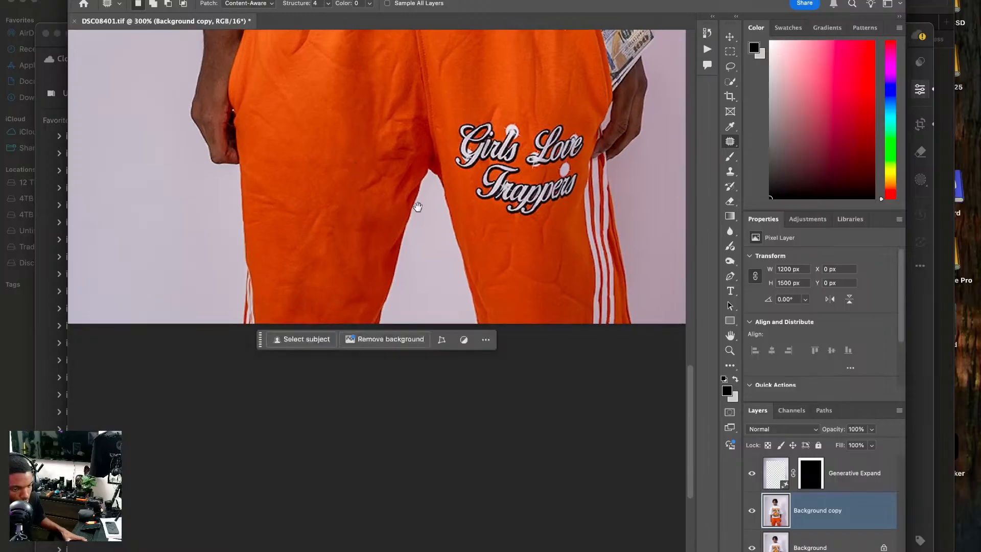
pyautogui.moveTo(405, 202); pyautogui.dragTo(368, 170)
pyautogui.moveTo(334, 128)
pyautogui.mouseDown()
pyautogui.moveTo(307, 158)
pyautogui.moveTo(304, 138)
pyautogui.moveTo(308, 158)
pyautogui.moveTo(333, 133)
pyautogui.mouseUp()
pyautogui.press('super+d')
pyautogui.moveTo(399, 197)
pyautogui.mouseDown()
pyautogui.moveTo(362, 186)
pyautogui.moveTo(391, 212)
pyautogui.mouseUp()
pyautogui.press('super+z')
pyautogui.press('super+z')
pyautogui.press('super+z')
pyautogui.press('super+z')
pyautogui.press('super+z')
pyautogui.press('super+z')
pyautogui.press('super+z')
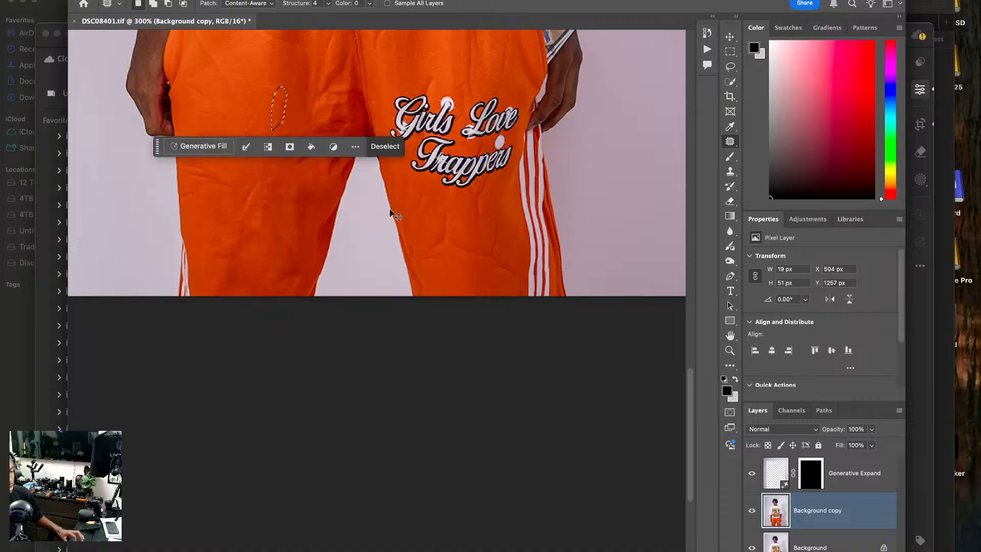
# Undo the last patch selection and paint out the branching crease below the leg lettering with the Remove Tool at size 8.
pyautogui.press('super+z')
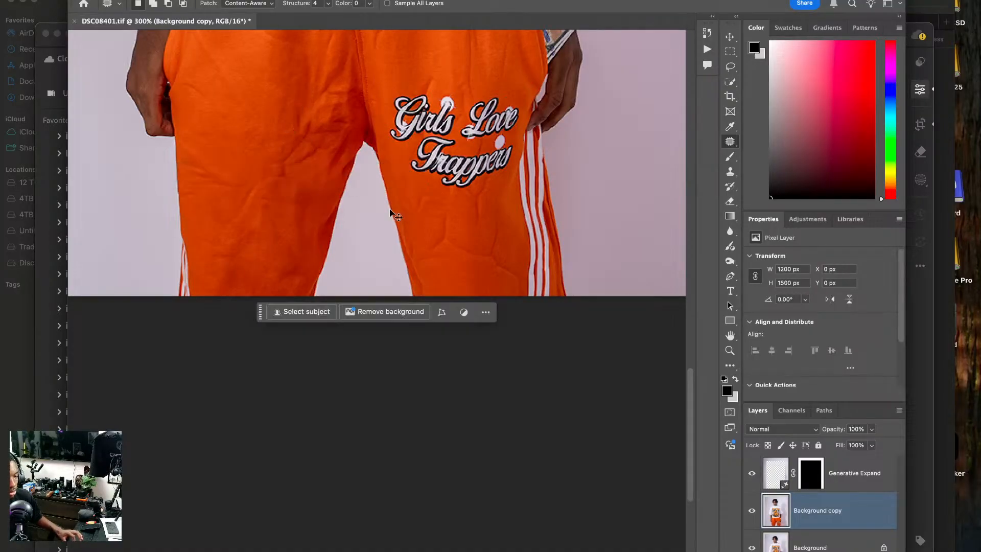
pyautogui.press('super+equal')
pyautogui.press('super+equal')
pyautogui.press('super+equal')
pyautogui.moveTo(434, 208); pyautogui.dragTo(366, 332)
pyautogui.rightClick(731, 140)
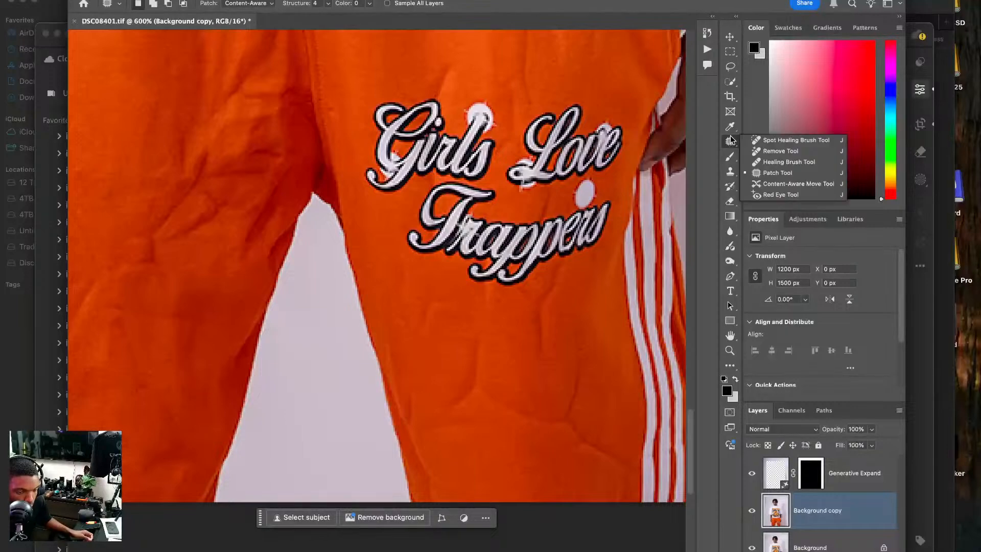
pyautogui.click(781, 151)
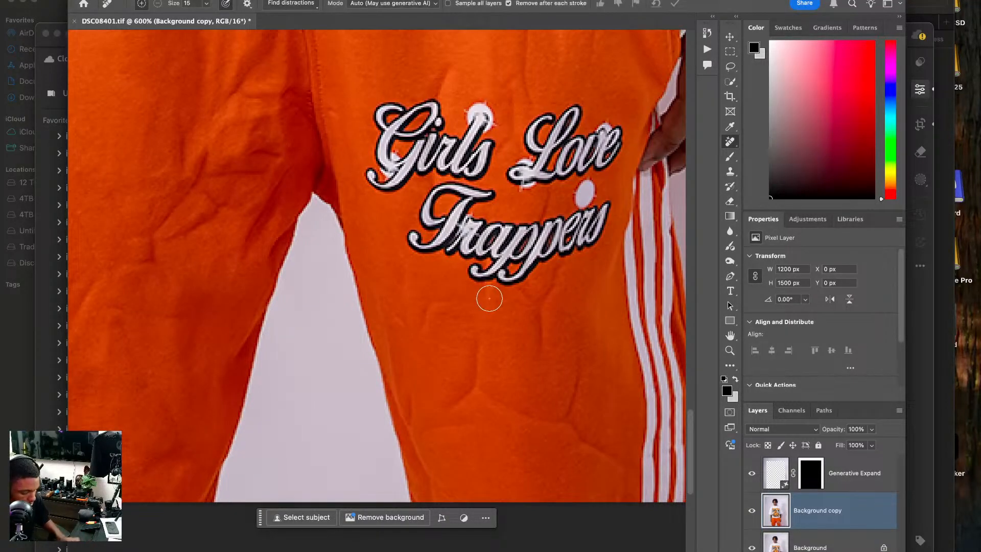
pyautogui.press('p')
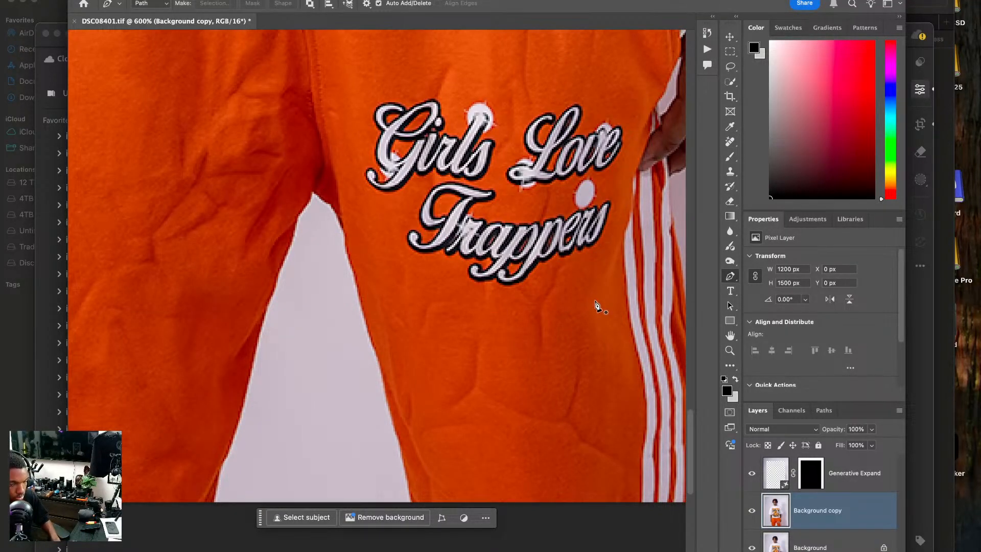
pyautogui.click(729, 143)
pyautogui.press('[')
pyautogui.press('[')
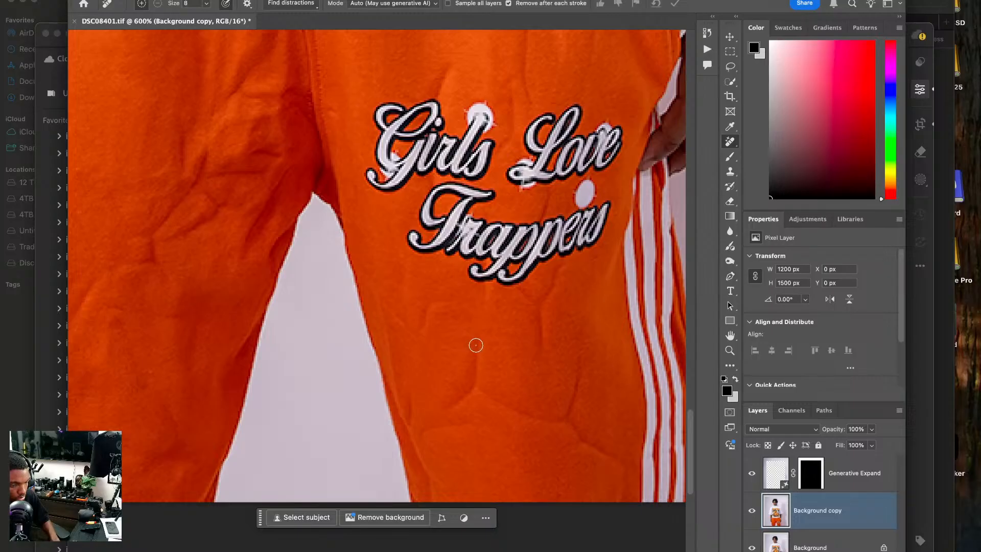
pyautogui.moveTo(476, 342)
pyautogui.mouseDown()
pyautogui.moveTo(475, 380)
pyautogui.moveTo(452, 408)
pyautogui.moveTo(475, 388)
pyautogui.moveTo(566, 420)
pyautogui.mouseUp()
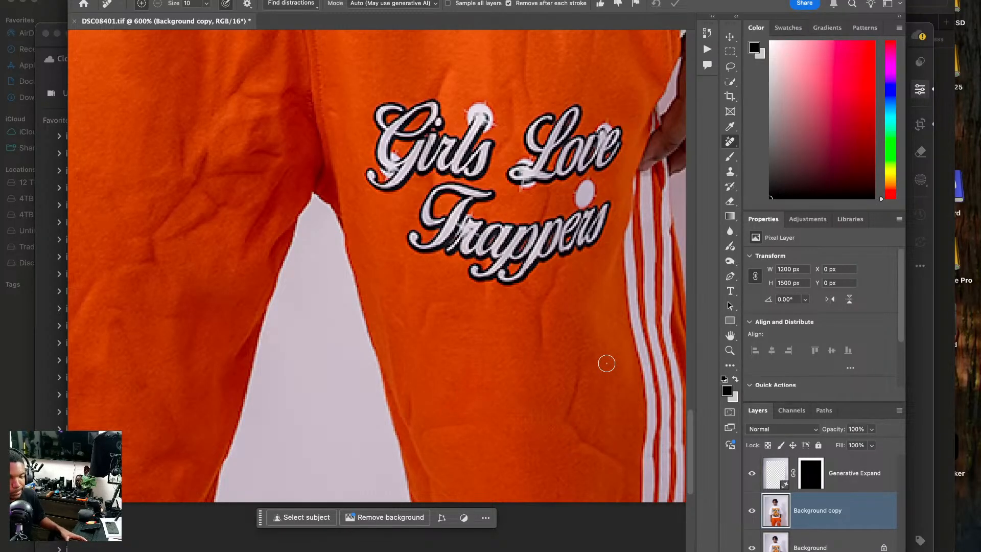
# Heal the crease beside the white side stripes, below the lettering, with the Content-Aware Spot Healing Brush.
pyautogui.rightClick(730, 145)
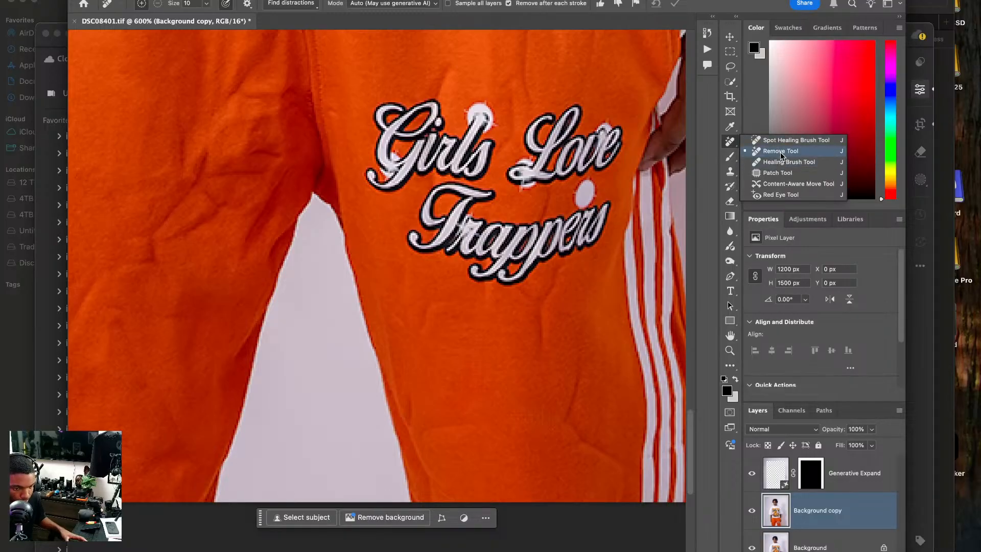
pyautogui.click(780, 144)
pyautogui.moveTo(585, 352)
pyautogui.mouseDown()
pyautogui.moveTo(564, 421)
pyautogui.moveTo(609, 456)
pyautogui.mouseUp()
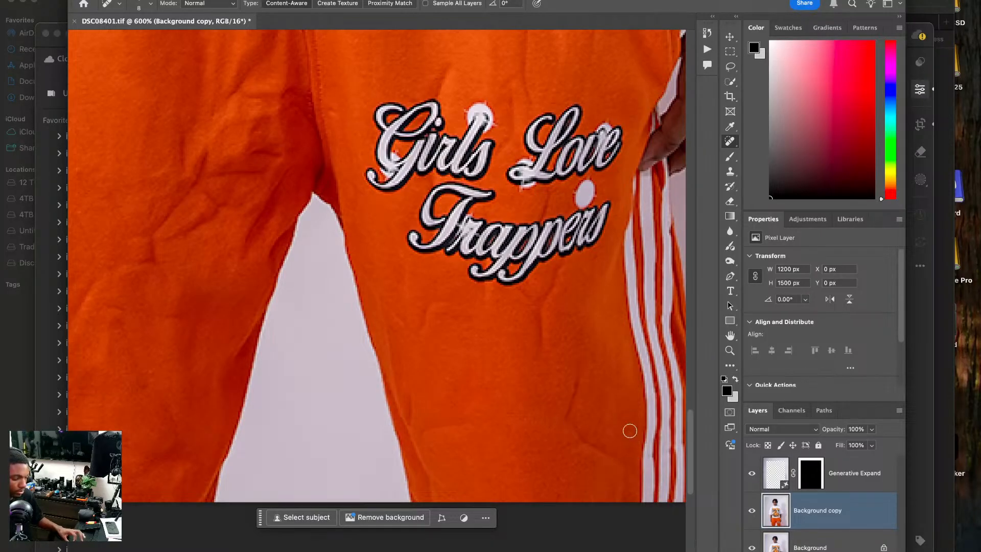
pyautogui.press('super+0')
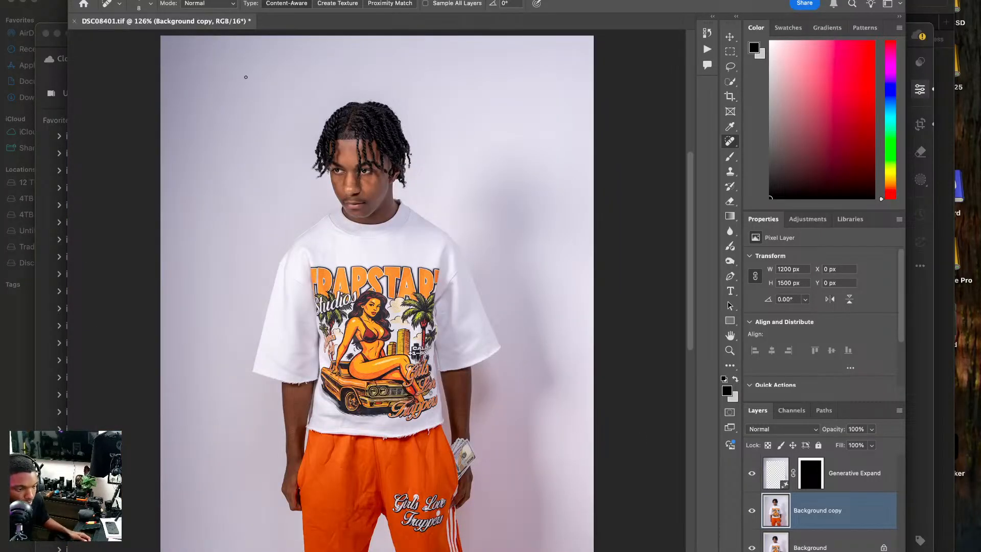
# Switch to Lightroom and open the black-pants photo DSC08593.ARW for editing in Photoshop.
pyautogui.press('super+Tab')
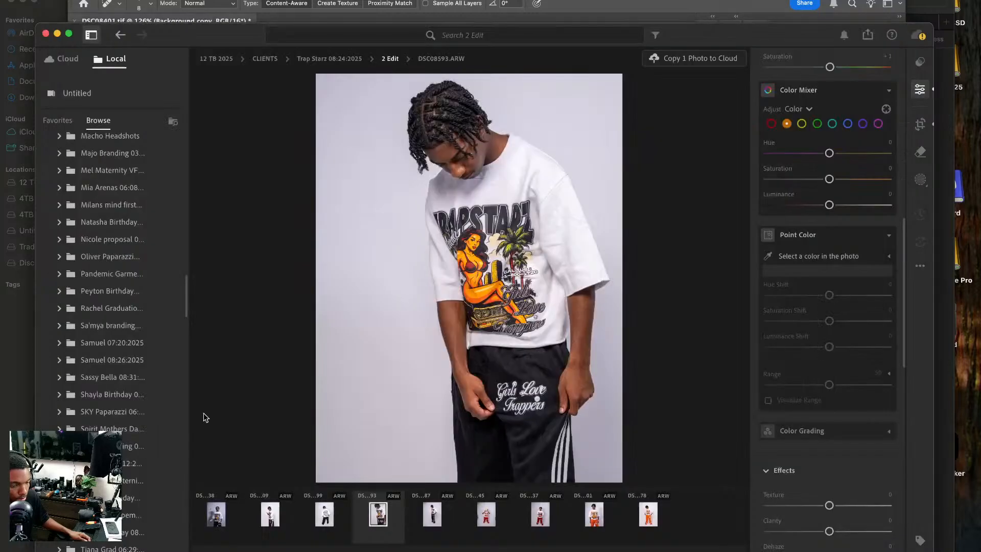
pyautogui.rightClick(474, 286)
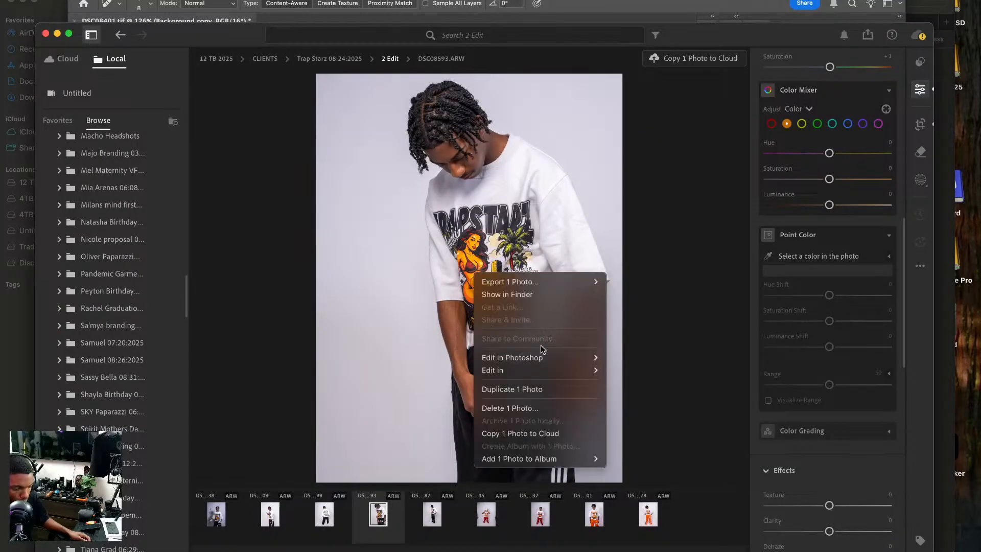
pyautogui.click(638, 359)
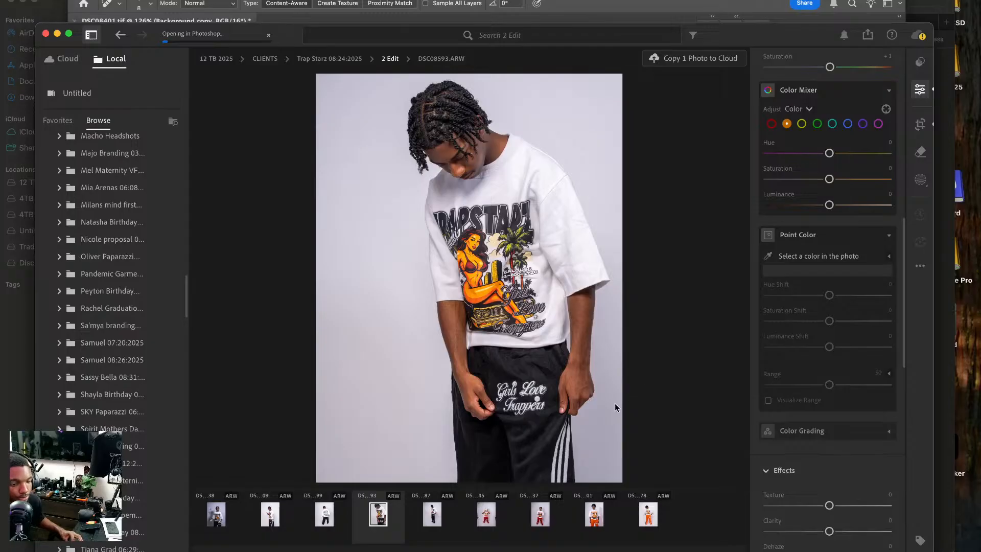
pyautogui.press('c')
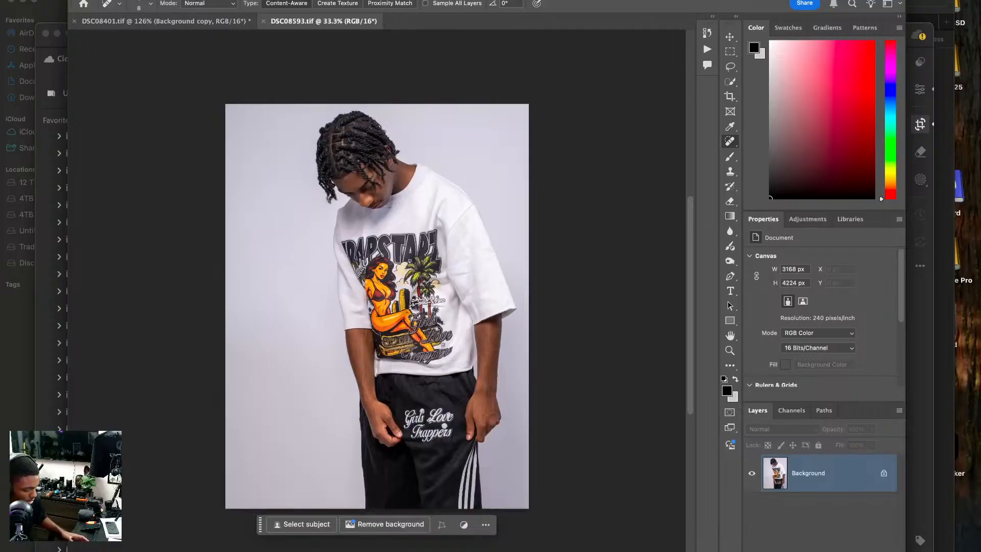
# Crop DSC08593.tif to 4 x 5 in at 300 px/in, extending the frame above and beside the model with Generative Expand fill.
pyautogui.press('c')
pyautogui.moveTo(527, 112); pyautogui.dragTo(558, 103)
pyautogui.moveTo(466, 171); pyautogui.dragTo(467, 164)
pyautogui.moveTo(383, 90); pyautogui.dragTo(394, 77)
pyautogui.click(613, 3)
pyautogui.click(611, 15)
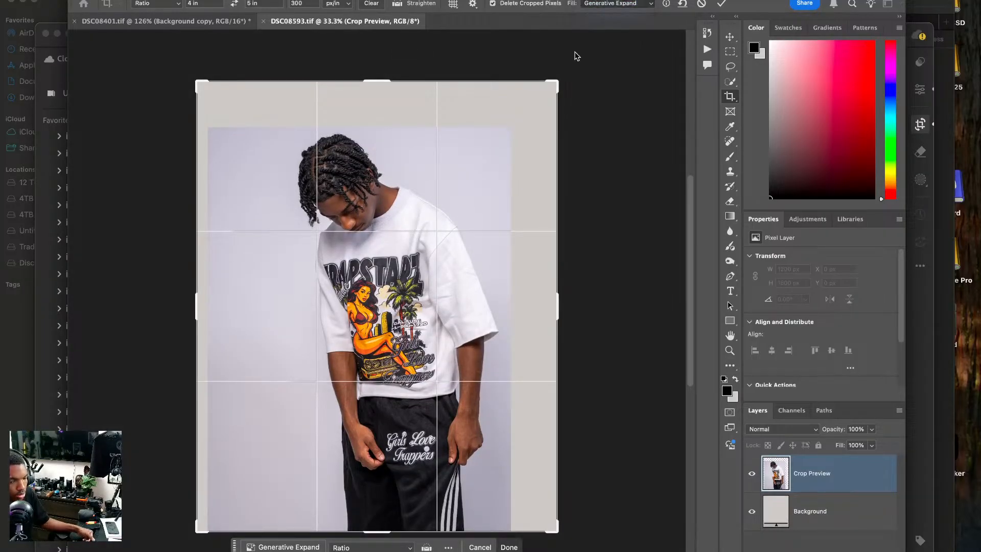
pyautogui.press('Return')
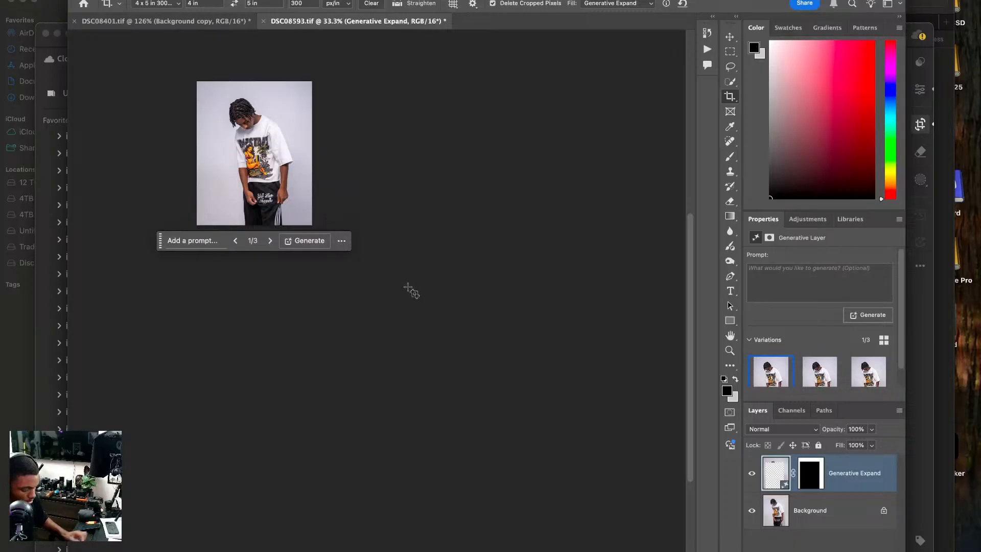
pyautogui.press('super+0')
pyautogui.press('super+1')
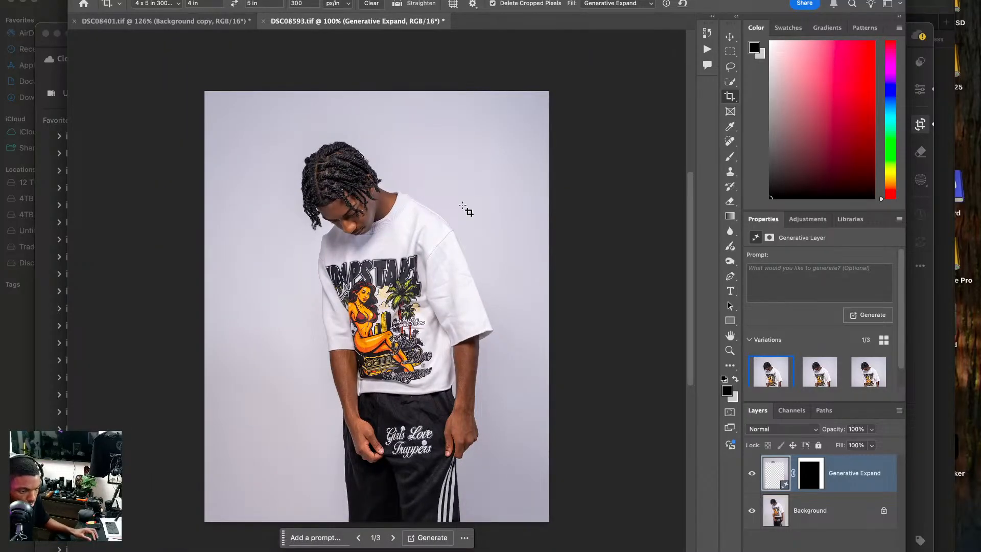
# Compare the photo with and without the Generative Expand layer to check the extended backdrop.
pyautogui.click(746, 478)
pyautogui.click(746, 478)
pyautogui.click(746, 477)
pyautogui.click(747, 477)
pyautogui.click(746, 477)
pyautogui.click(746, 477)
pyautogui.click(747, 478)
pyautogui.click(746, 477)
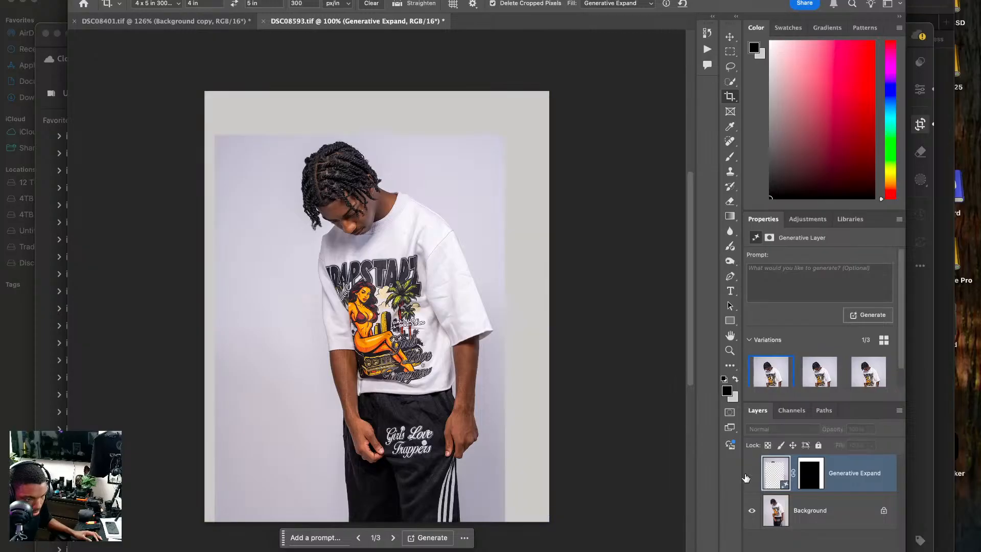
pyautogui.click(746, 477)
# Brush black at 17% opacity on the Generative Expand layer mask around the top of the hair and compare the layer on and off.
pyautogui.click(815, 474)
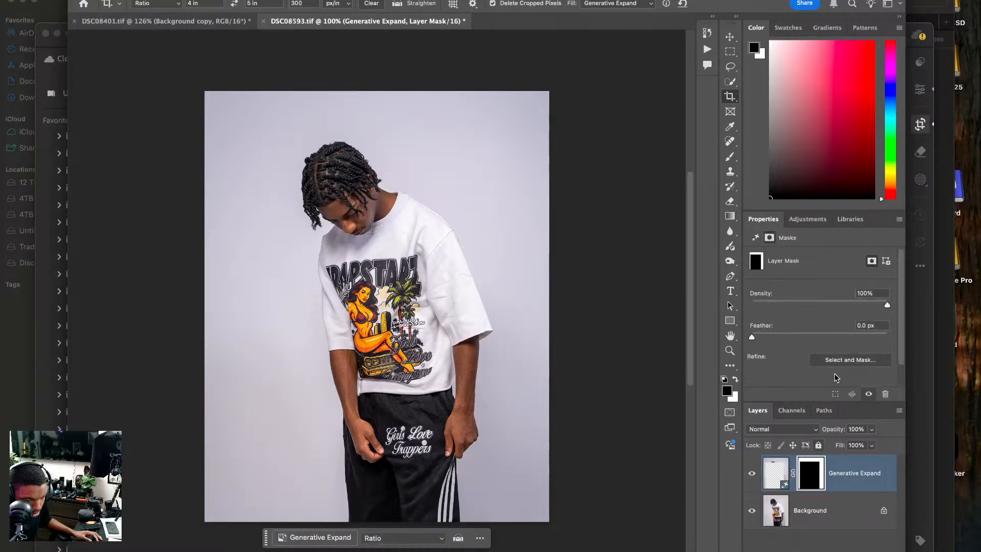
pyautogui.click(729, 157)
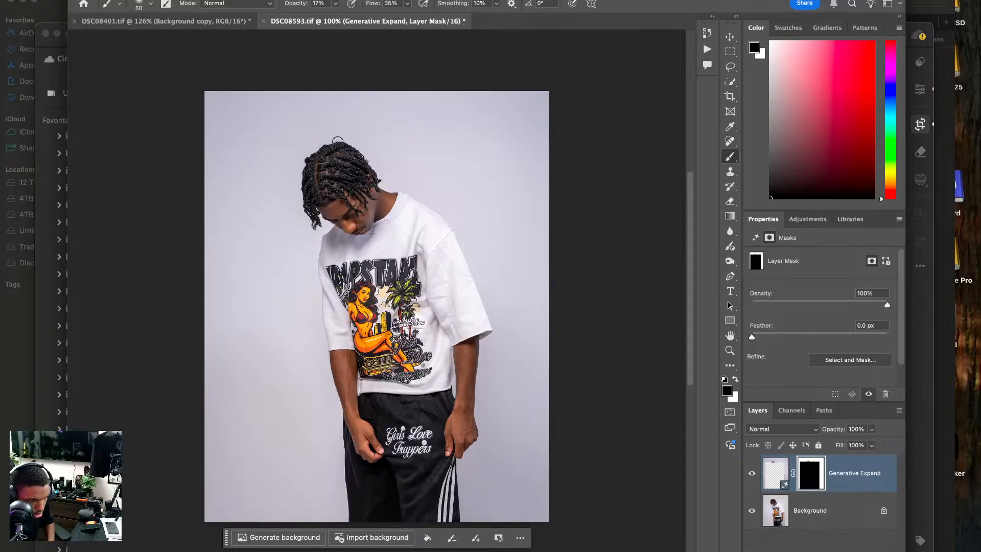
pyautogui.click(751, 476)
pyautogui.click(751, 475)
pyautogui.click(751, 475)
pyautogui.click(751, 475)
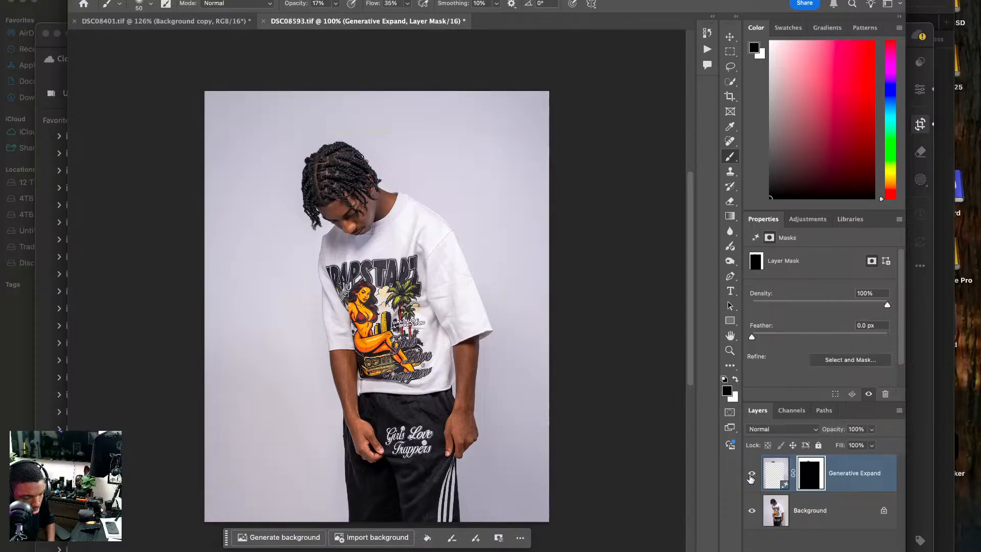
# Duplicate the Background layer twice and merge the Generative Expand layer down into the upper copy.
pyautogui.click(835, 512)
pyautogui.press('super+j')
pyautogui.press('super+j')
pyautogui.click(836, 477)
pyautogui.rightClick(836, 476)
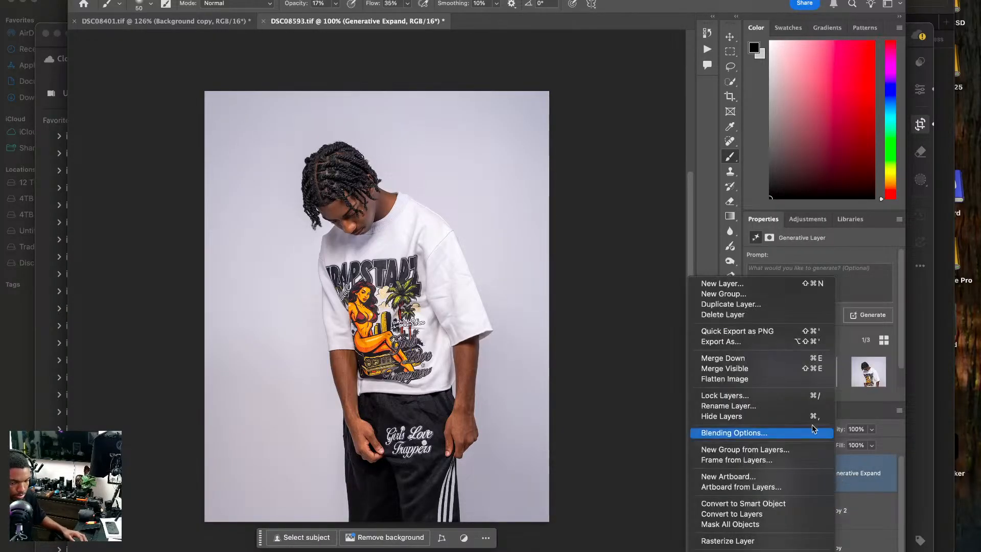
pyautogui.click(796, 358)
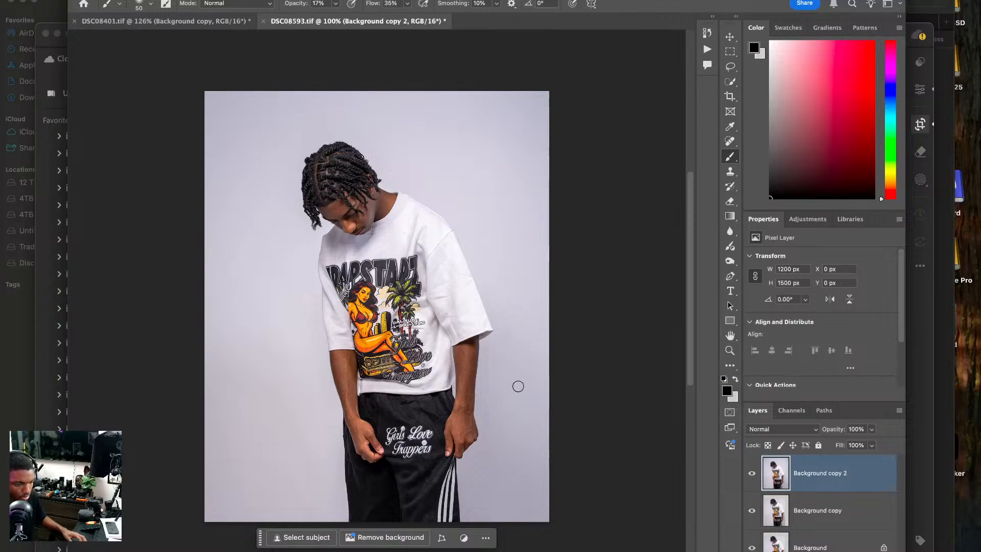
# Switch to Lightroom and open the red-pants photo DSC08545.ARW for editing in Photoshop.
pyautogui.click(47, 289)
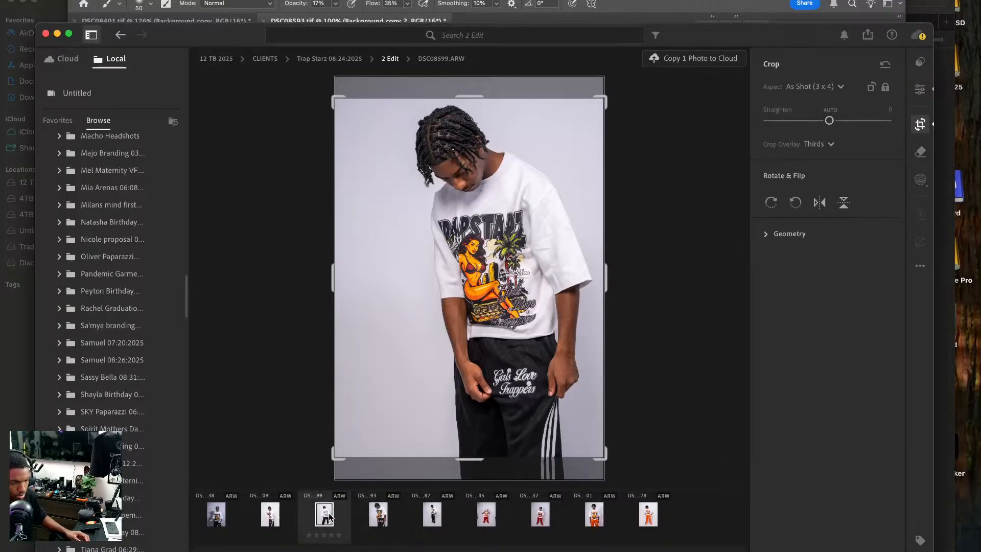
pyautogui.click(503, 521)
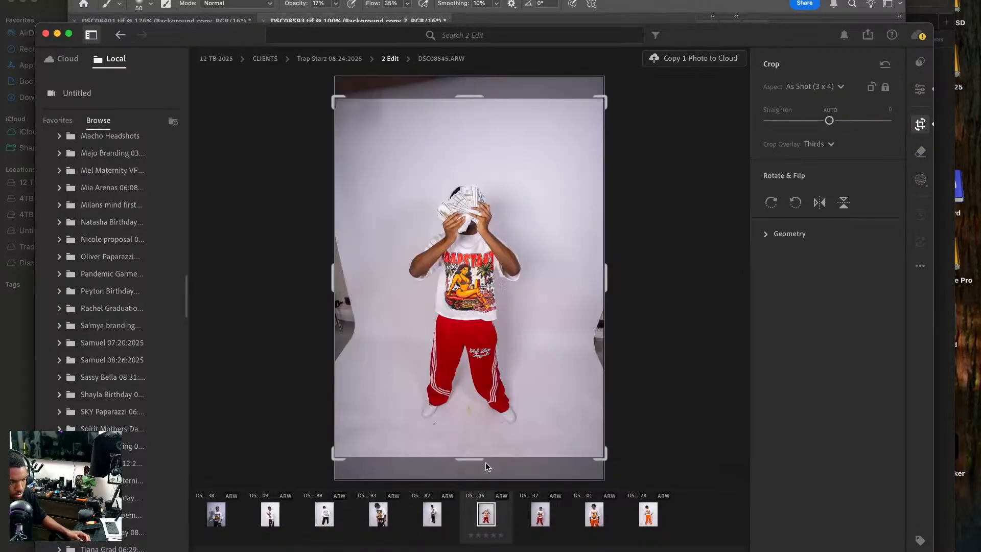
pyautogui.rightClick(474, 236)
pyautogui.click(925, 79)
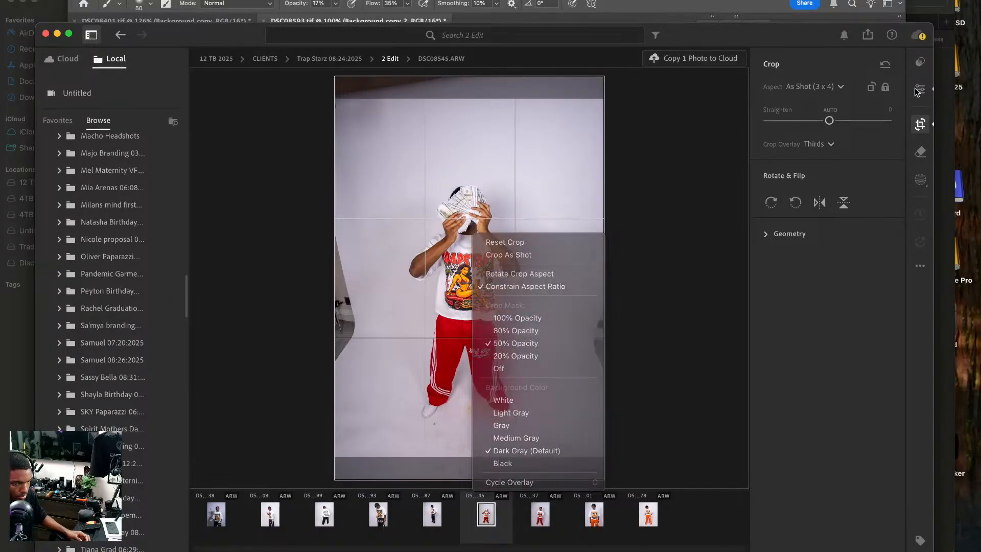
pyautogui.click(920, 89)
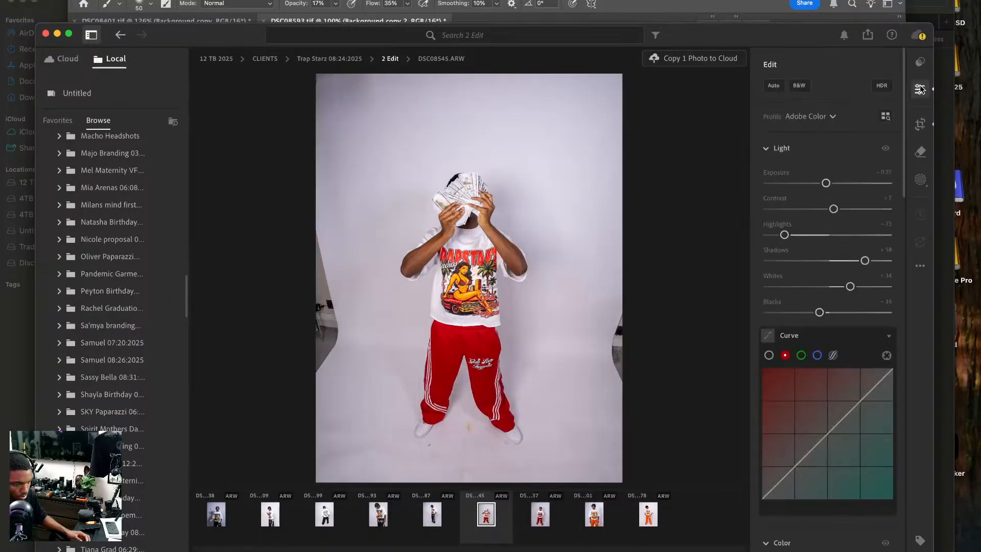
pyautogui.rightClick(529, 240)
pyautogui.click(669, 316)
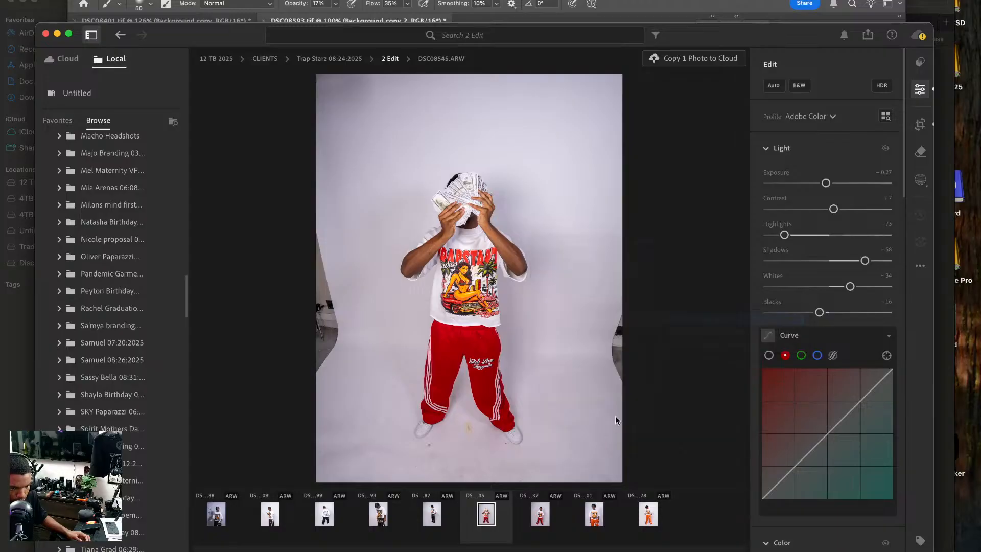
pyautogui.click(564, 511)
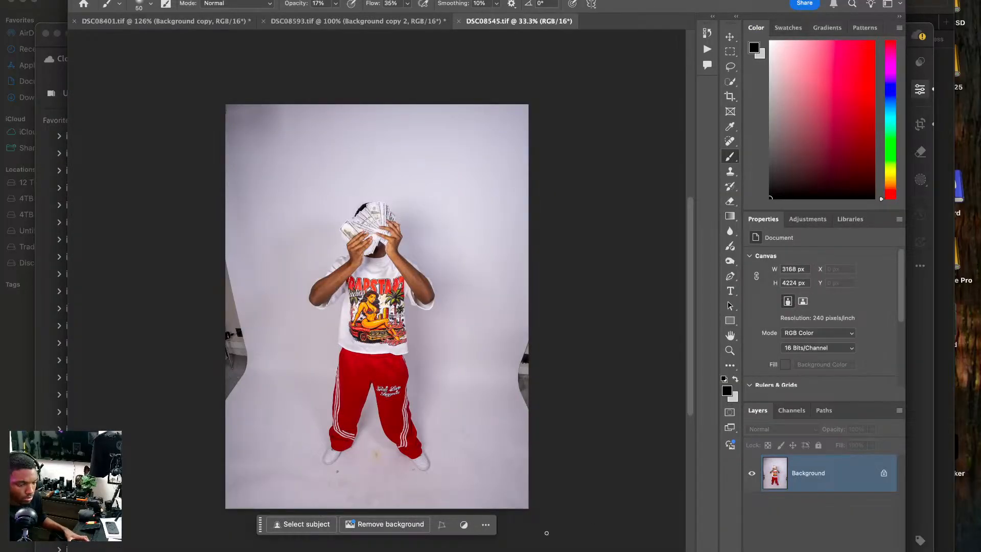
# Duplicate the Background layer of DSC08545.tif twice.
pyautogui.rightClick(426, 273)
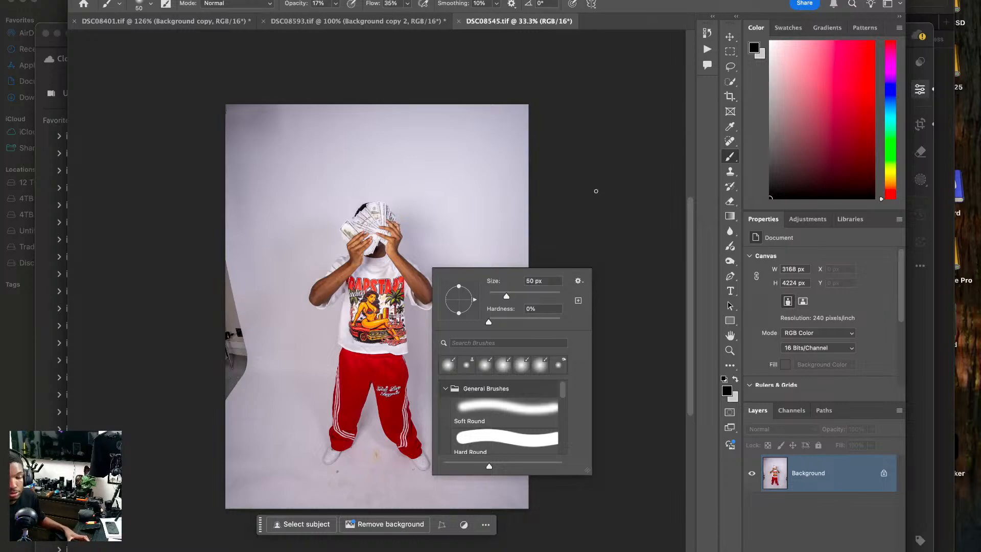
pyautogui.click(830, 477)
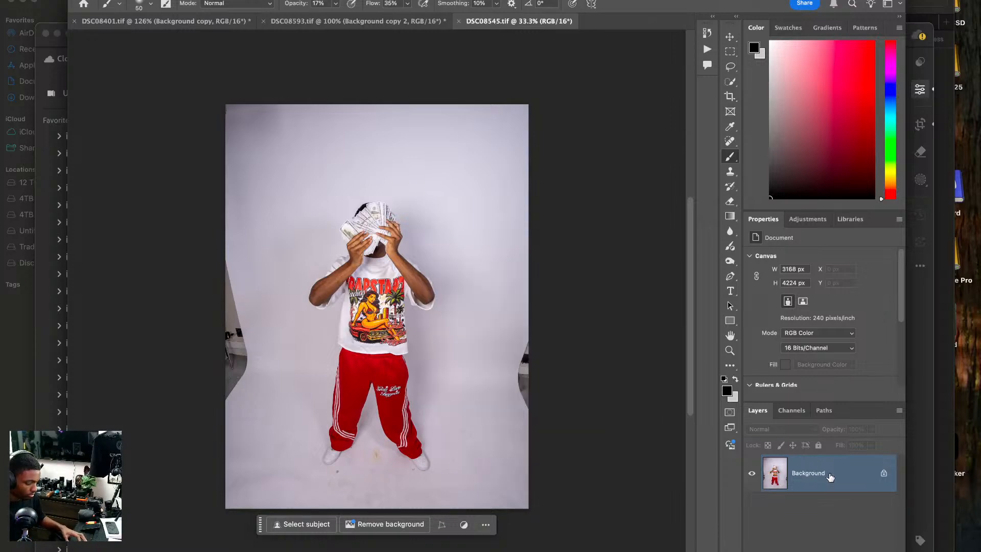
pyautogui.hotkey('ctrl', 'j')
pyautogui.hotkey('ctrl', 'j')
# Crop the photo to 4 x 5 in at 300 px/in, keeping the full floor and trimming the strip above the model.
pyautogui.press('c')
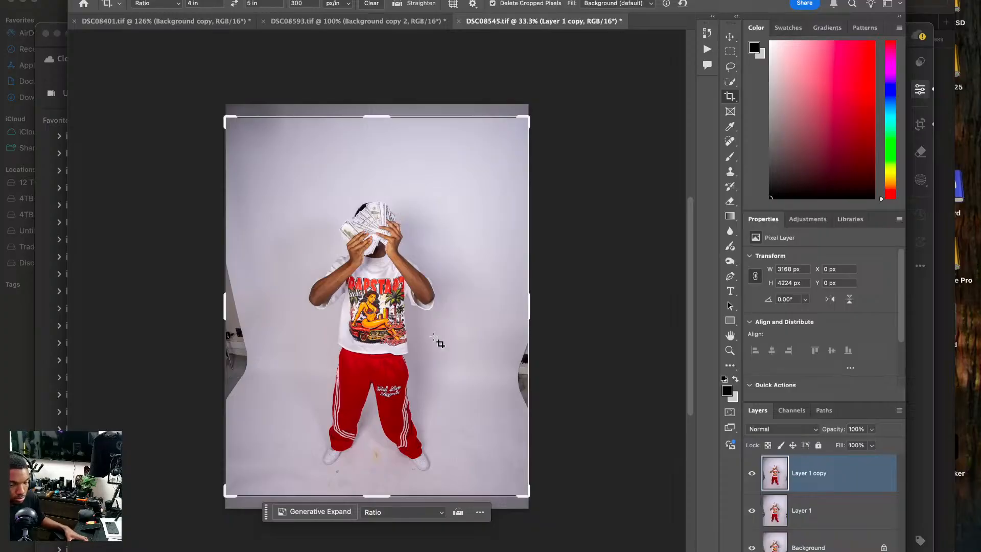
pyautogui.moveTo(429, 335); pyautogui.dragTo(429, 328)
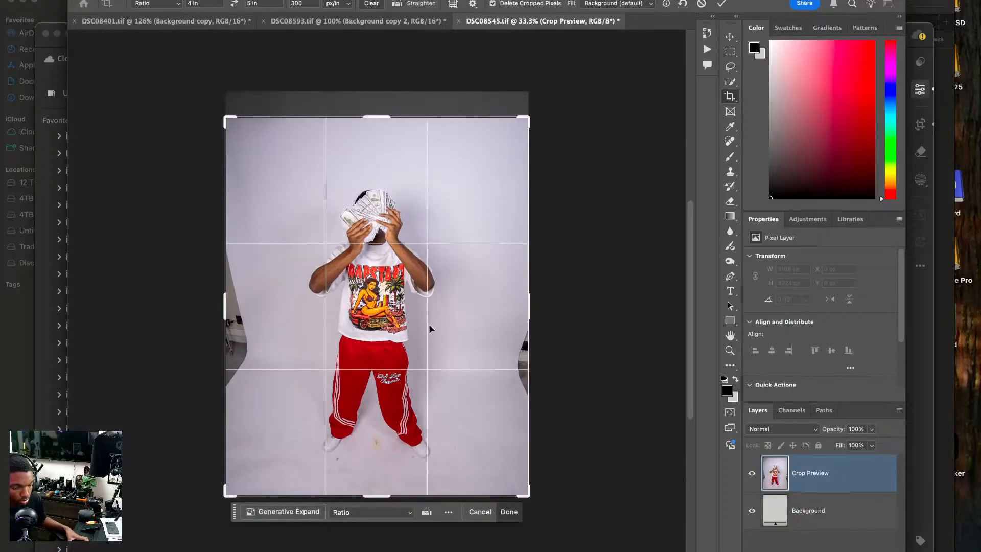
pyautogui.press('Return')
pyautogui.hotkey('ctrl', '0')
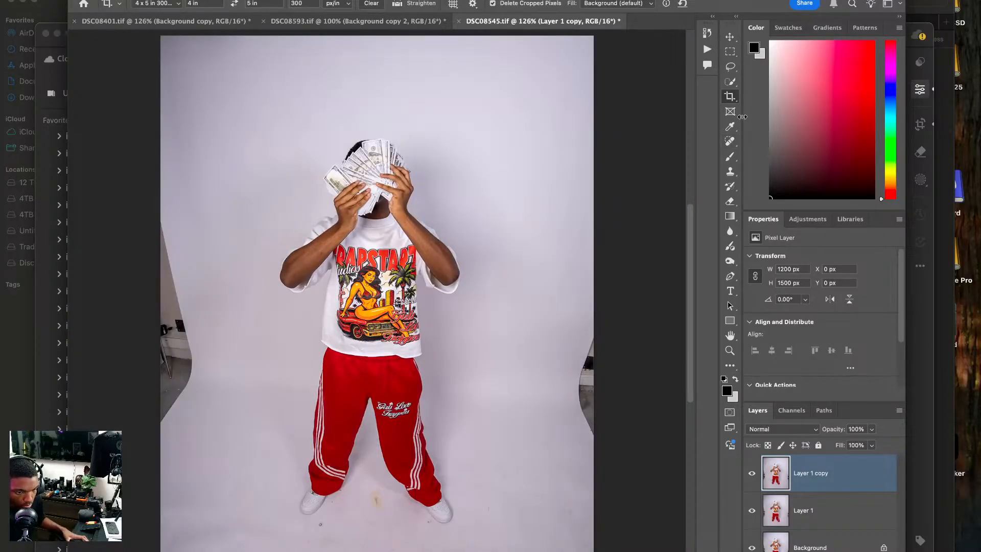
# Patch out the studio equipment at the backdrop's right edge with clean backdrop from above, using the Content-Aware Patch Tool.
pyautogui.click(731, 142)
pyautogui.rightClick(731, 143)
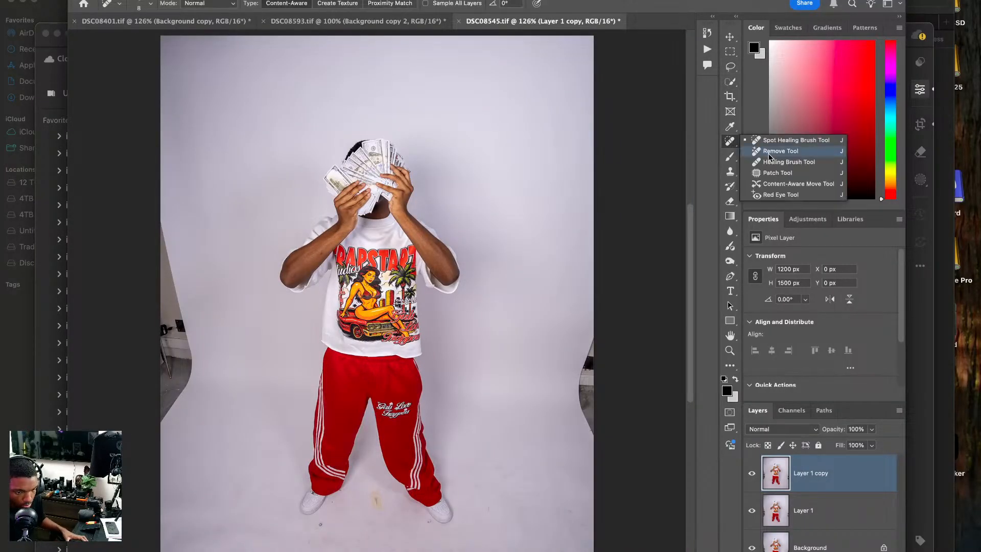
pyautogui.click(782, 161)
pyautogui.scroll(-3, 577, 250)
pyautogui.hscroll(2, 578, 250)
pyautogui.moveTo(577, 250)
pyautogui.mouseDown()
pyautogui.moveTo(534, 358)
pyautogui.moveTo(558, 380)
pyautogui.mouseUp()
pyautogui.moveTo(552, 335); pyautogui.dragTo(543, 200)
pyautogui.hotkey('ctrl', 'd')
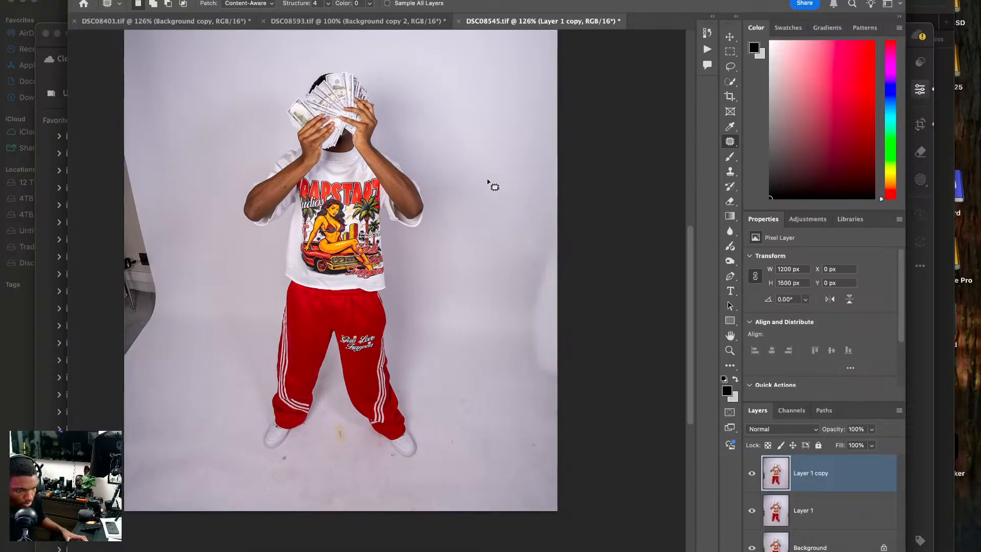
# Undo the last patch and patch out the equipment at the backdrop's right edge with the Patch Tool in Normal mode.
pyautogui.hotkey('ctrl', 'z')
pyautogui.hotkey('ctrl', 'z')
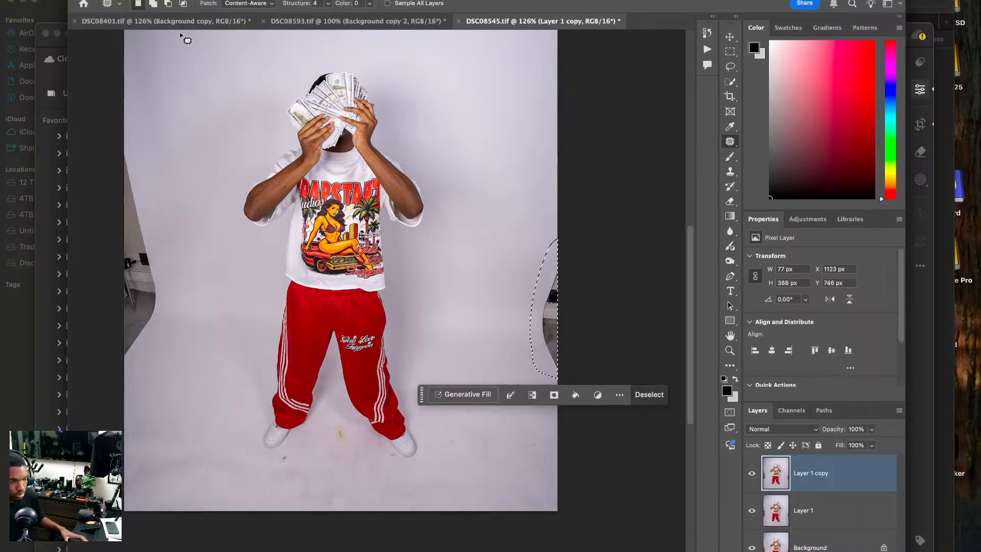
pyautogui.click(253, 4)
pyautogui.click(250, 1)
pyautogui.moveTo(548, 300); pyautogui.dragTo(439, 285)
pyautogui.hotkey('ctrl', 'd')
# Patch out the studio equipment at the backdrop's left edge with clean backdrop beside it.
pyautogui.hscroll(-5, 438, 285)
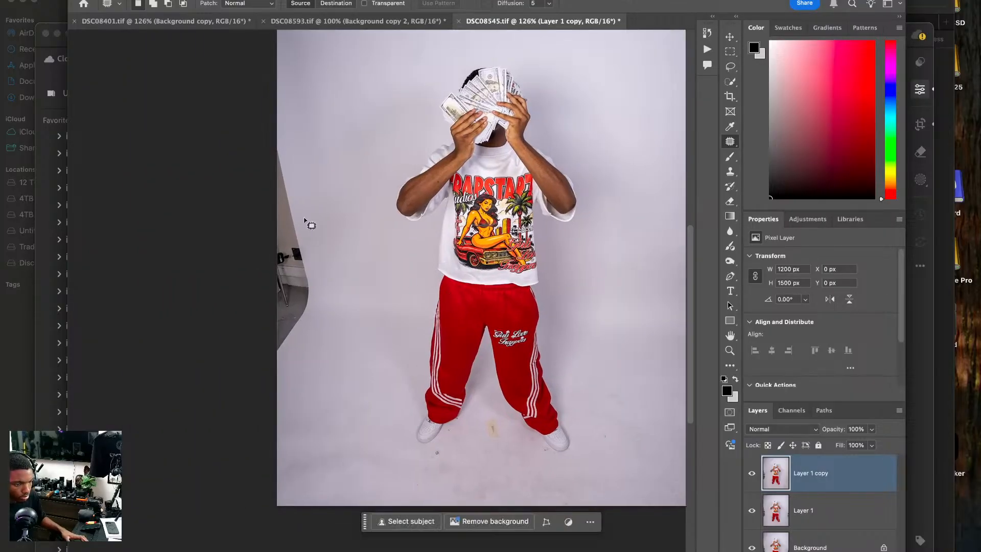
pyautogui.moveTo(255, 149)
pyautogui.mouseDown()
pyautogui.moveTo(267, 373)
pyautogui.moveTo(325, 303)
pyautogui.moveTo(358, 307)
pyautogui.mouseUp()
pyautogui.hotkey('ctrl', 'd')
# Patch out the dark speck below the left-hand shoe and the yellow stain on the floor between the feet.
pyautogui.scroll(-3, 327, 292)
pyautogui.scroll(5, 336, 276)
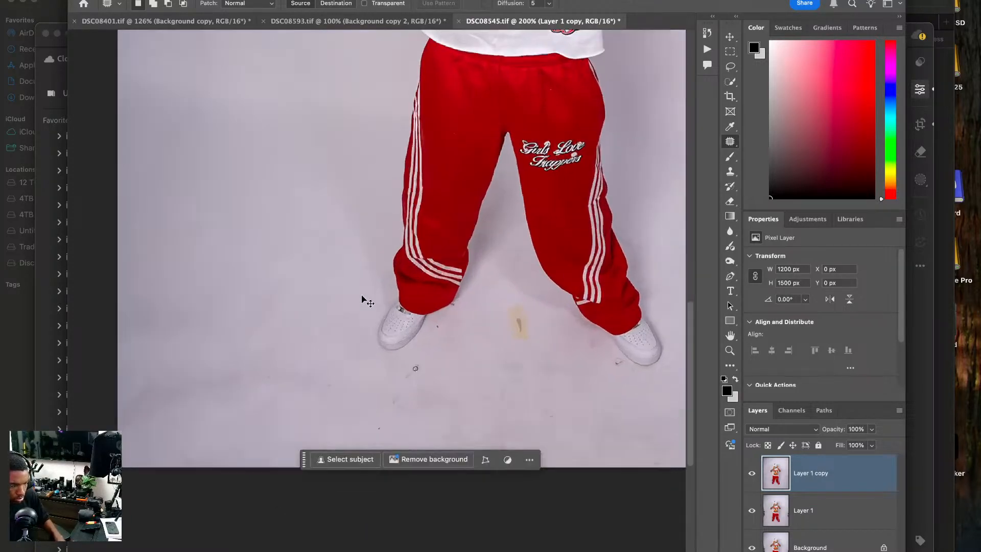
pyautogui.moveTo(290, 239); pyautogui.dragTo(267, 222)
pyautogui.moveTo(343, 281); pyautogui.dragTo(345, 310)
pyautogui.moveTo(327, 307)
pyautogui.mouseDown()
pyautogui.moveTo(262, 312)
pyautogui.moveTo(258, 334)
pyautogui.mouseUp()
pyautogui.hotkey('ctrl', 'd')
pyautogui.moveTo(476, 215)
pyautogui.mouseDown()
pyautogui.moveTo(457, 276)
pyautogui.moveTo(488, 274)
pyautogui.mouseUp()
pyautogui.moveTo(463, 256)
pyautogui.mouseDown()
pyautogui.moveTo(447, 222)
pyautogui.moveTo(404, 331)
pyautogui.mouseUp()
pyautogui.hotkey('ctrl', 'd')
# Patch out the scuff marks on the floor next to the toe of the right-hand shoe.
pyautogui.scroll(-5, 409, 219)
pyautogui.hscroll(5, 409, 220)
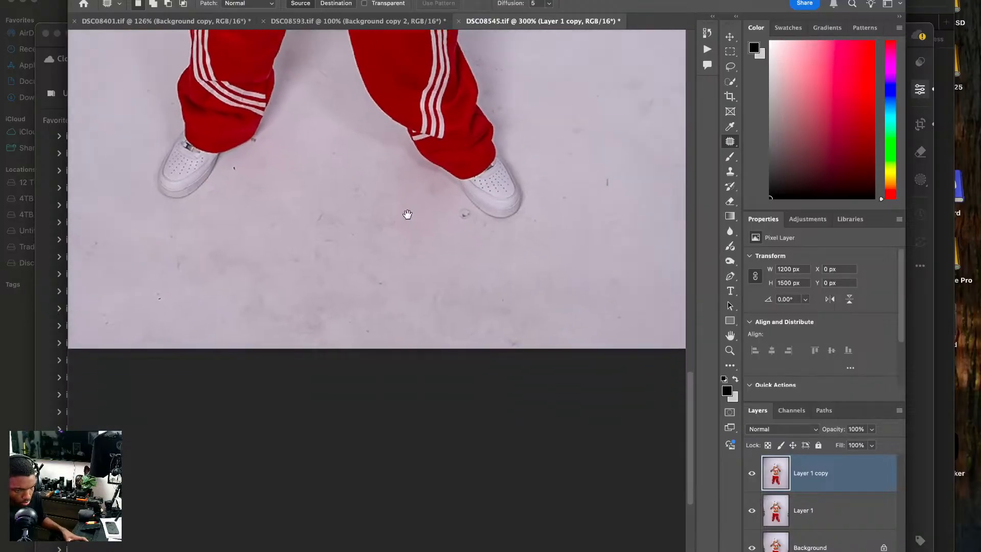
pyautogui.moveTo(439, 199); pyautogui.dragTo(412, 232)
pyautogui.press('super+d')
pyautogui.moveTo(522, 199); pyautogui.dragTo(413, 239)
pyautogui.moveTo(475, 198)
pyautogui.mouseDown()
pyautogui.moveTo(452, 203)
pyautogui.moveTo(475, 199)
pyautogui.mouseUp()
pyautogui.moveTo(461, 208); pyautogui.dragTo(482, 221)
pyautogui.press('super+d')
# Patch out the remaining dark marks on the floor to the right of the model's feet.
pyautogui.moveTo(576, 165)
pyautogui.mouseDown()
pyautogui.moveTo(521, 218)
pyautogui.moveTo(578, 165)
pyautogui.mouseUp()
pyautogui.moveTo(566, 188); pyautogui.dragTo(552, 238)
pyautogui.press('super+d')
pyautogui.moveTo(520, 104)
pyautogui.mouseDown()
pyautogui.moveTo(493, 155)
pyautogui.moveTo(521, 104)
pyautogui.mouseUp()
pyautogui.moveTo(511, 137); pyautogui.dragTo(519, 191)
pyautogui.press('super+d')
pyautogui.moveTo(684, 158)
pyautogui.mouseDown()
pyautogui.moveTo(500, 122)
pyautogui.moveTo(458, 143)
pyautogui.mouseUp()
pyautogui.moveTo(445, 195)
pyautogui.mouseDown()
pyautogui.moveTo(441, 228)
pyautogui.moveTo(439, 154)
pyautogui.mouseUp()
pyautogui.press('super+d')
# Patch out the small blemish at the edge of the model's left-hand forearm with clean skin.
pyautogui.moveTo(277, 83); pyautogui.dragTo(414, 205)
pyautogui.moveTo(425, 196)
pyautogui.mouseDown()
pyautogui.moveTo(410, 166)
pyautogui.moveTo(431, 188)
pyautogui.moveTo(427, 465)
pyautogui.mouseUp()
pyautogui.press('super+d')
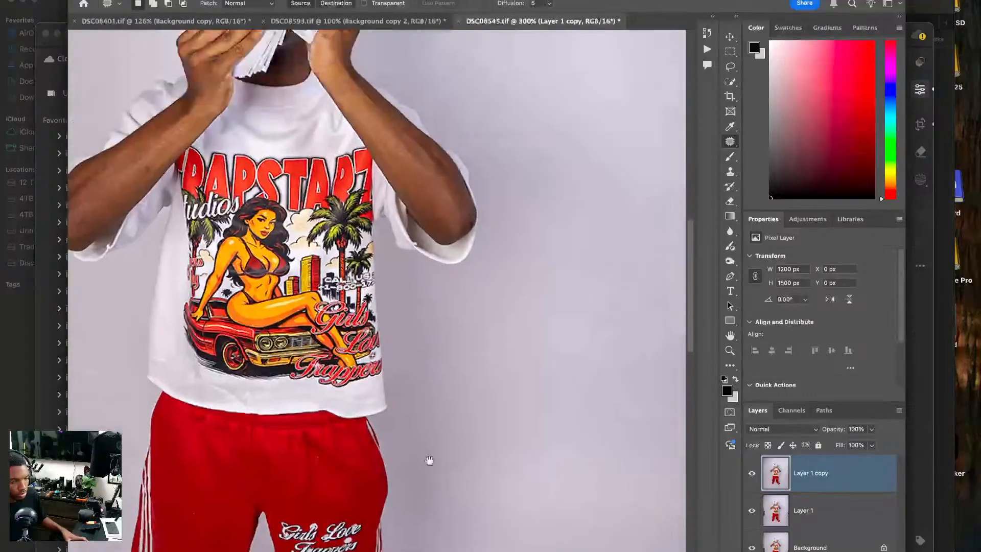
pyautogui.moveTo(399, 307); pyautogui.dragTo(525, 498)
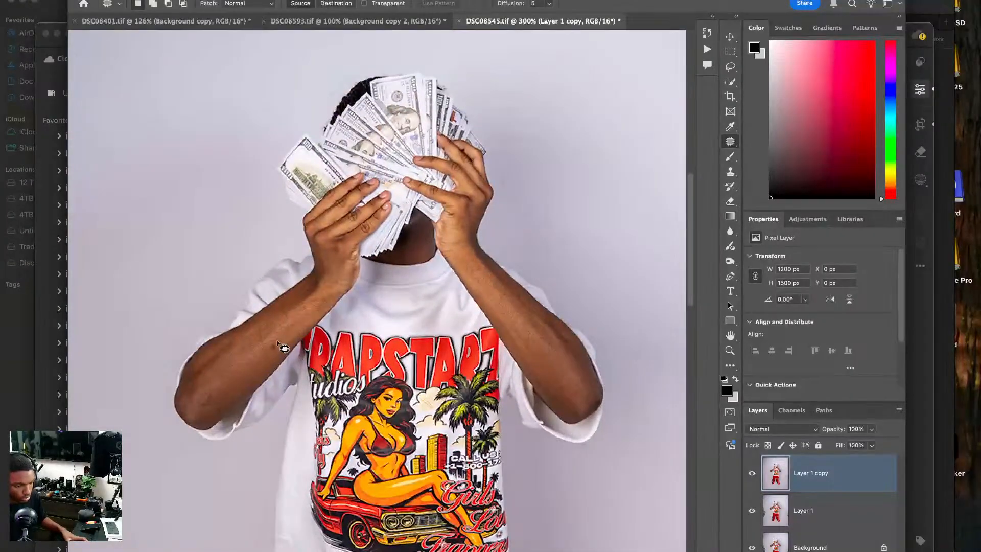
pyautogui.moveTo(279, 349); pyautogui.dragTo(277, 342)
pyautogui.moveTo(272, 347); pyautogui.dragTo(258, 329)
pyautogui.press('super+d')
# Try to remove the dark mark at the left-hand pant hem with the Spot Healing Brush.
pyautogui.moveTo(357, 171); pyautogui.dragTo(278, 358)
pyautogui.scroll(-15, 278, 357)
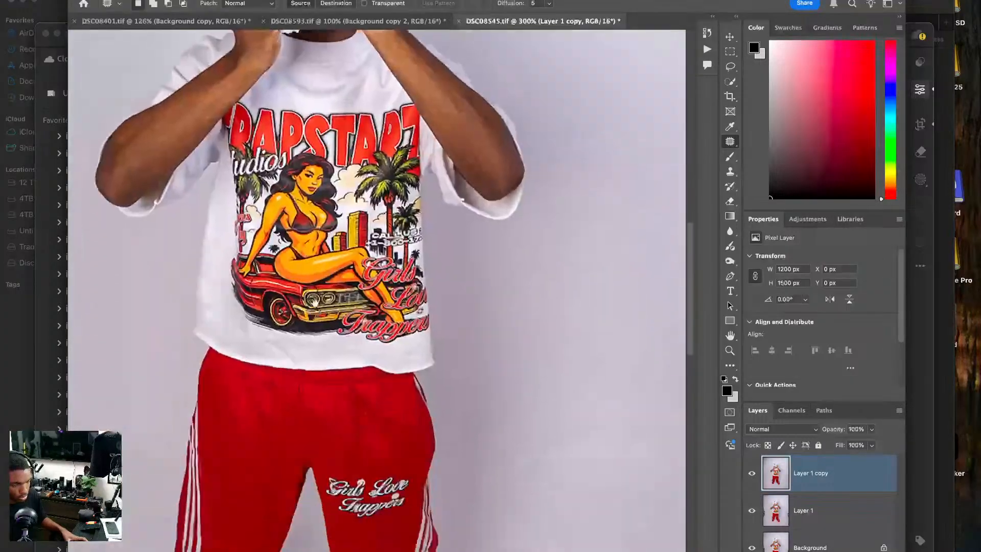
pyautogui.scroll(-5, 295, 343)
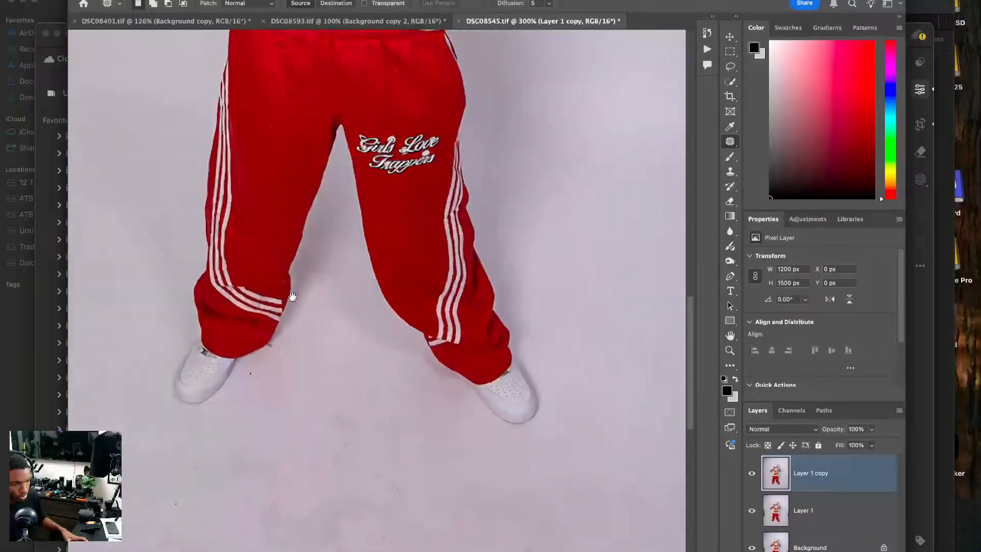
pyautogui.scroll(5, 286, 342)
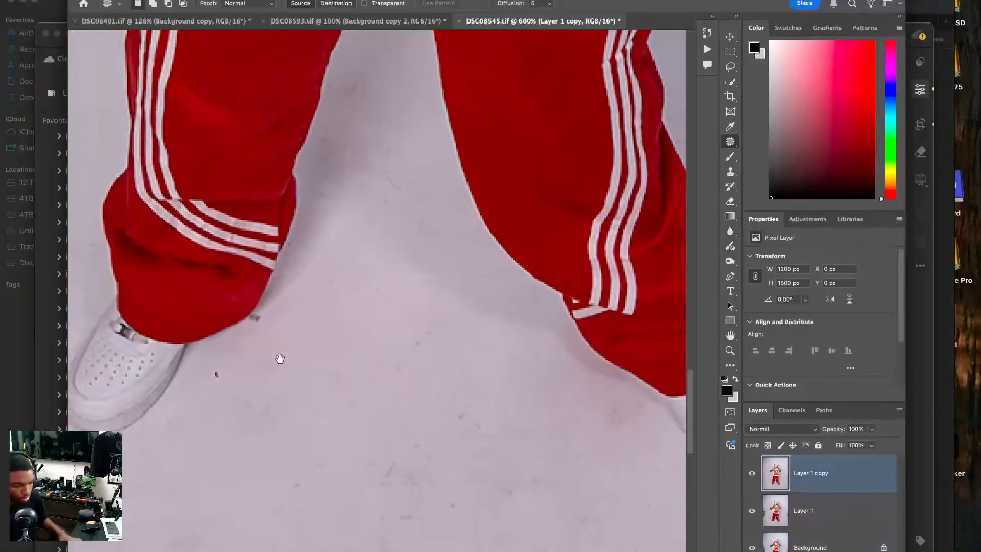
pyautogui.rightClick(730, 142)
pyautogui.click(762, 141)
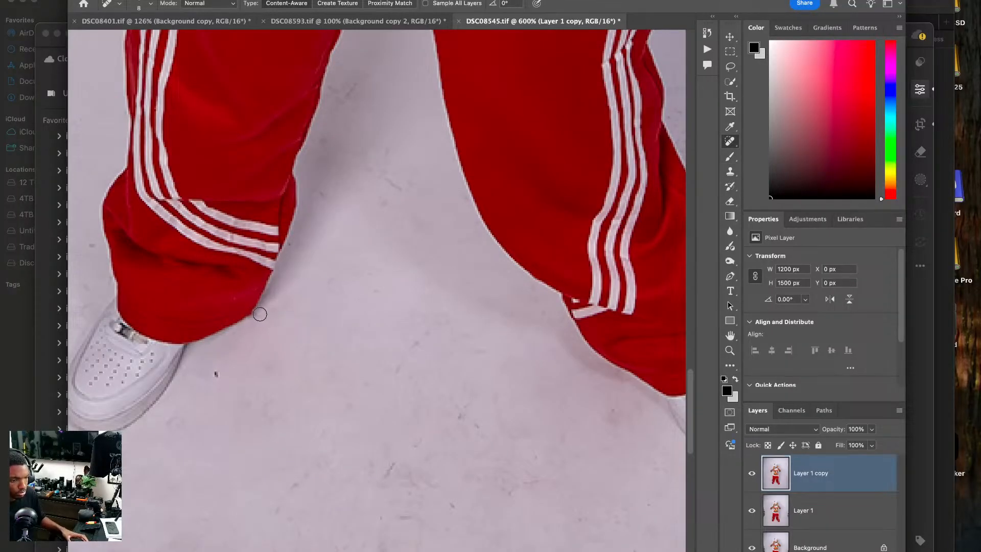
pyautogui.press('super+z')
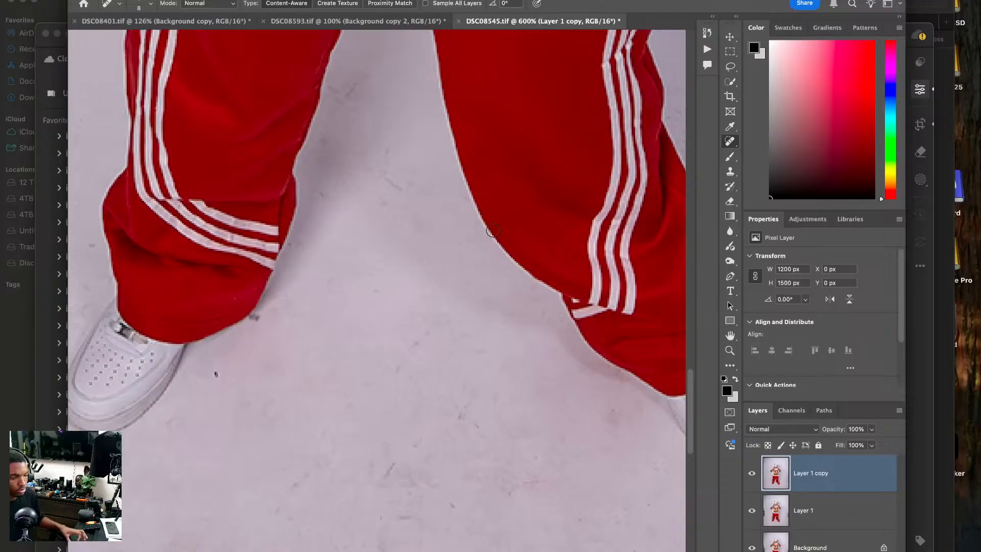
# Erase the dark mark at the left-hand pant hem with the Remove Tool and check the whole photo.
pyautogui.rightClick(737, 146)
pyautogui.click(767, 152)
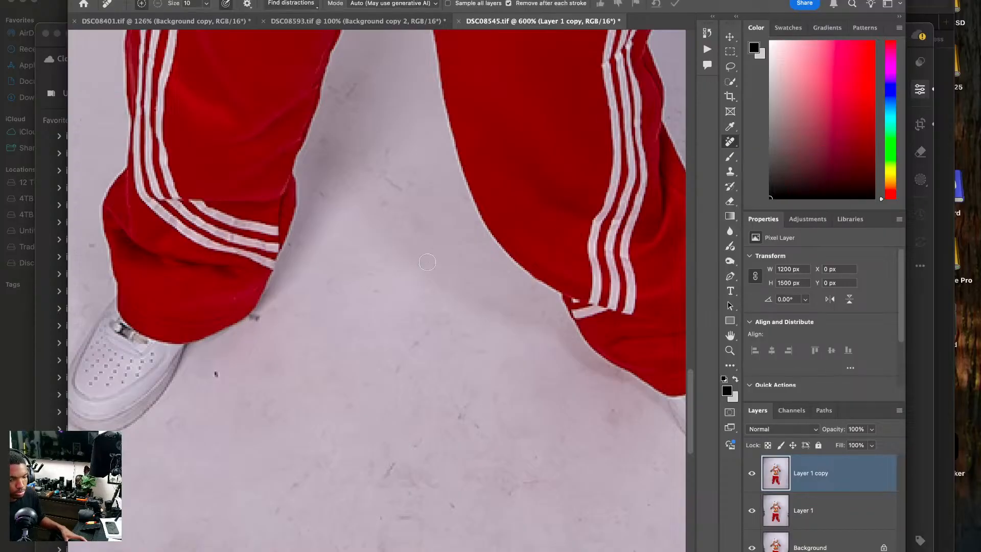
pyautogui.click(254, 319)
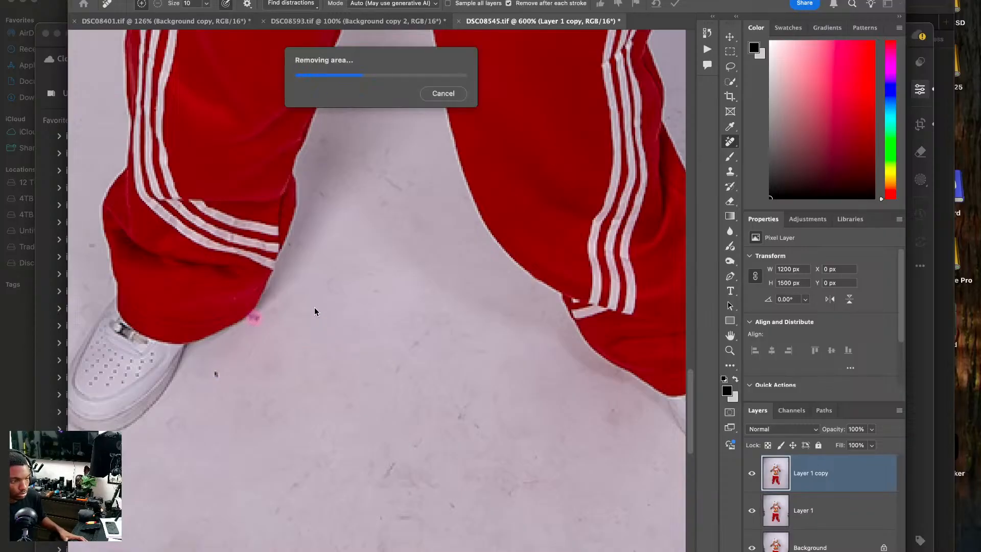
pyautogui.press('space')
pyautogui.moveTo(321, 250); pyautogui.dragTo(306, 333)
pyautogui.press('super+0')
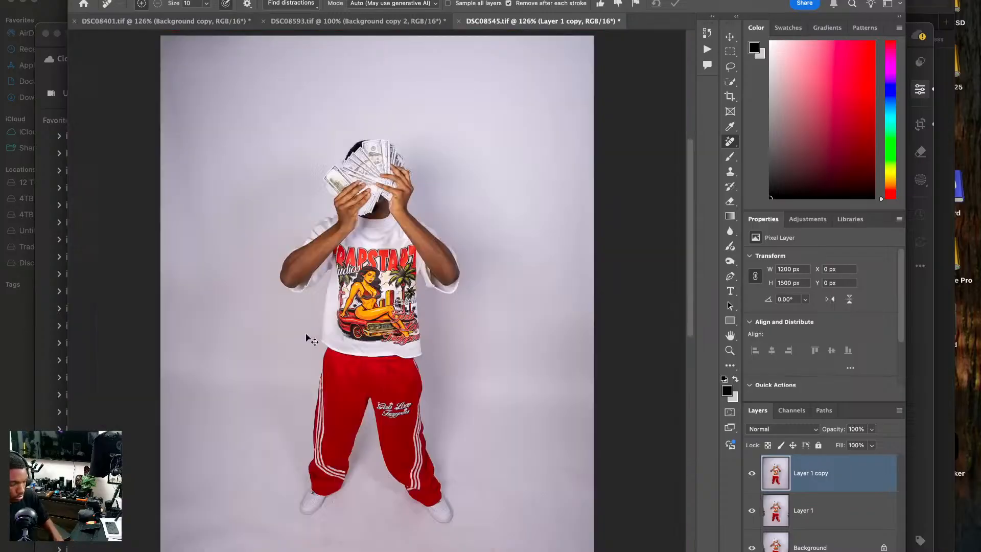
pyautogui.press('space')
pyautogui.moveTo(432, 287)
pyautogui.mouseDown()
pyautogui.moveTo(431, 184)
pyautogui.moveTo(420, 291)
pyautogui.mouseUp()
pyautogui.press('super+1')
pyautogui.press('c')
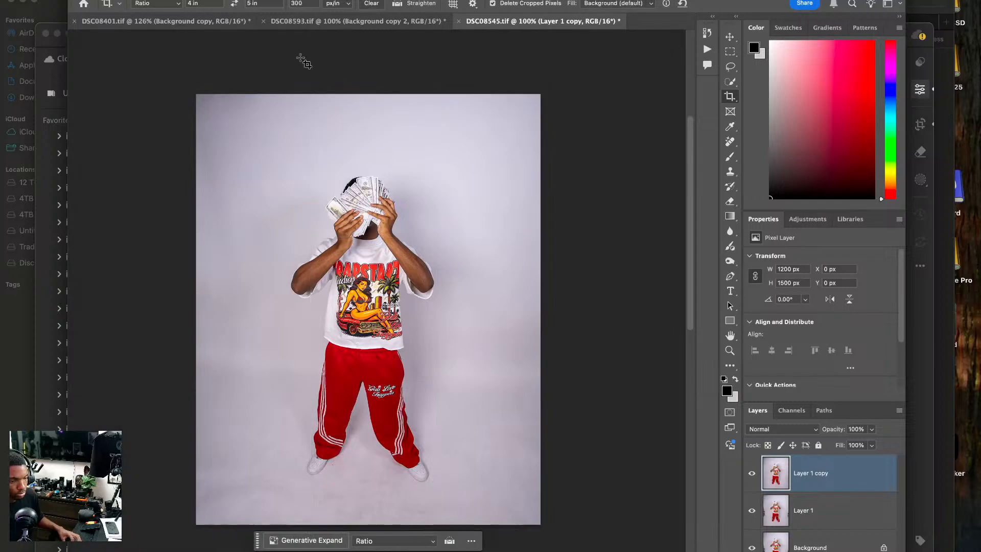
# Switch to DSC08593.tif and remove a small spot on the model's face with the Remove Tool at size 4.
pyautogui.click(320, 20)
pyautogui.click(188, 22)
pyautogui.click(348, 21)
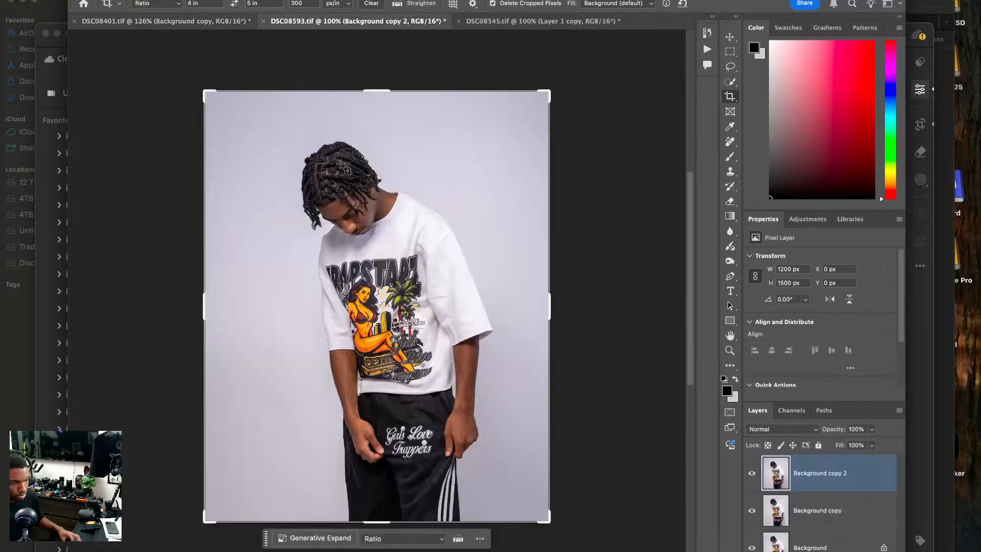
pyautogui.press('super+plus')
pyautogui.press('super+plus')
pyautogui.press('super+plus')
pyautogui.scroll(10, 380, 199)
pyautogui.press('super+plus')
pyautogui.press('super+plus')
pyautogui.click(730, 142)
pyautogui.press('[')
pyautogui.press('[')
pyautogui.press('[')
pyautogui.press('[')
pyautogui.click(349, 215)
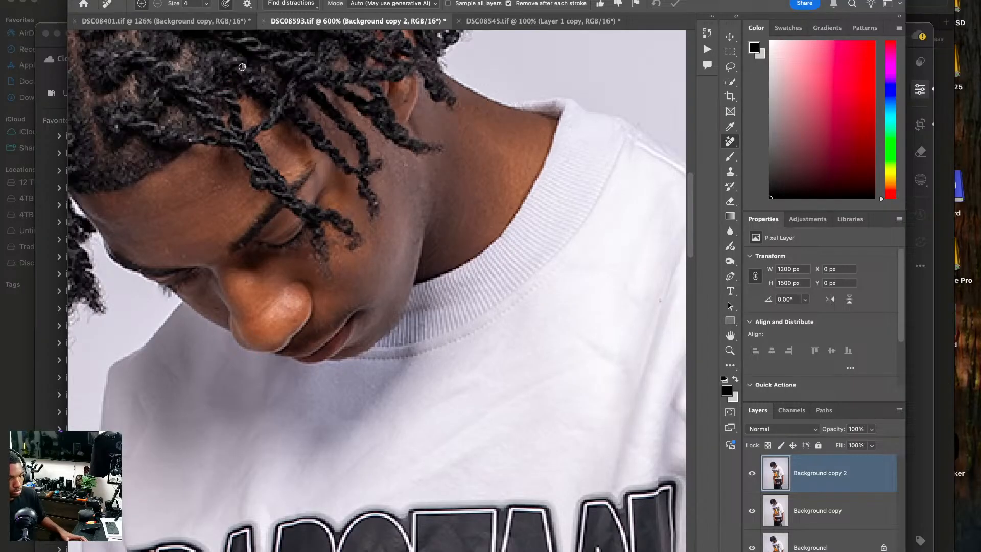
pyautogui.press('super+0')
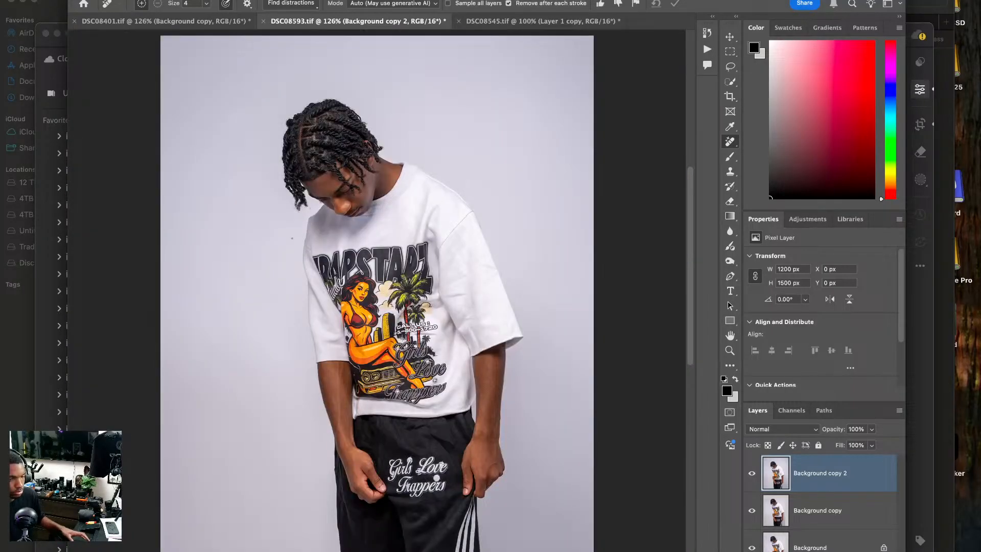
# Switch to Lightroom and display the red-pants photo DSC08537.ARW.
pyautogui.click(179, 21)
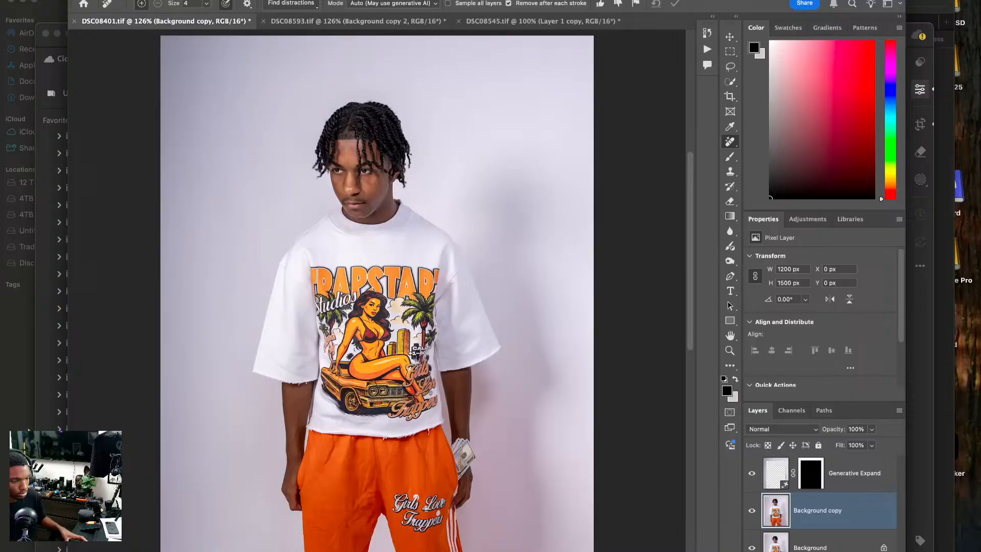
pyautogui.press('super+Tab')
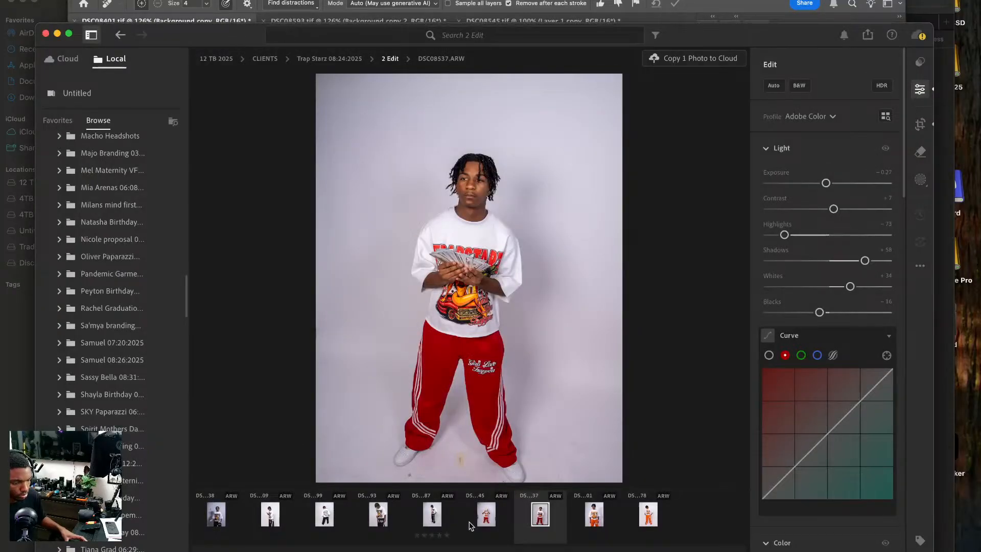
pyautogui.click(488, 517)
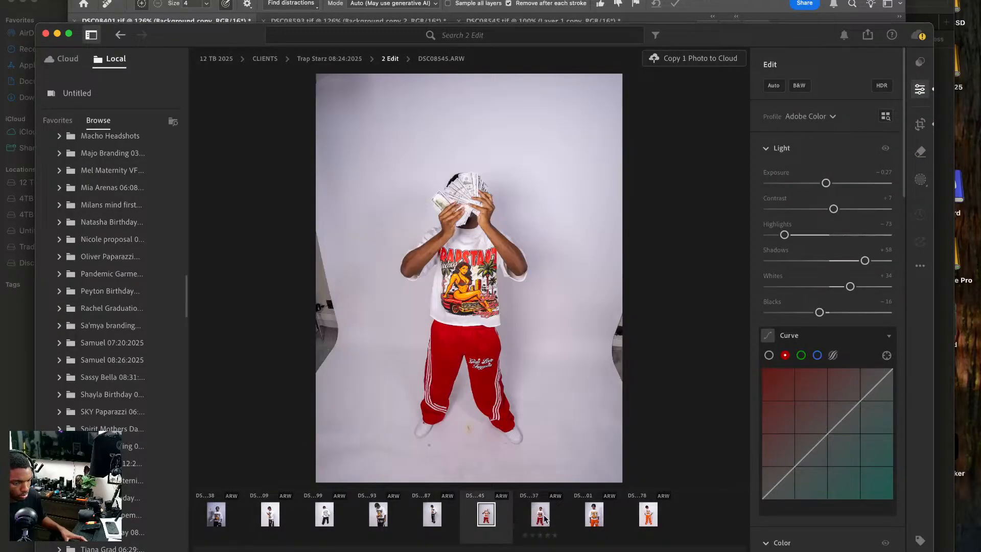
pyautogui.press('Right')
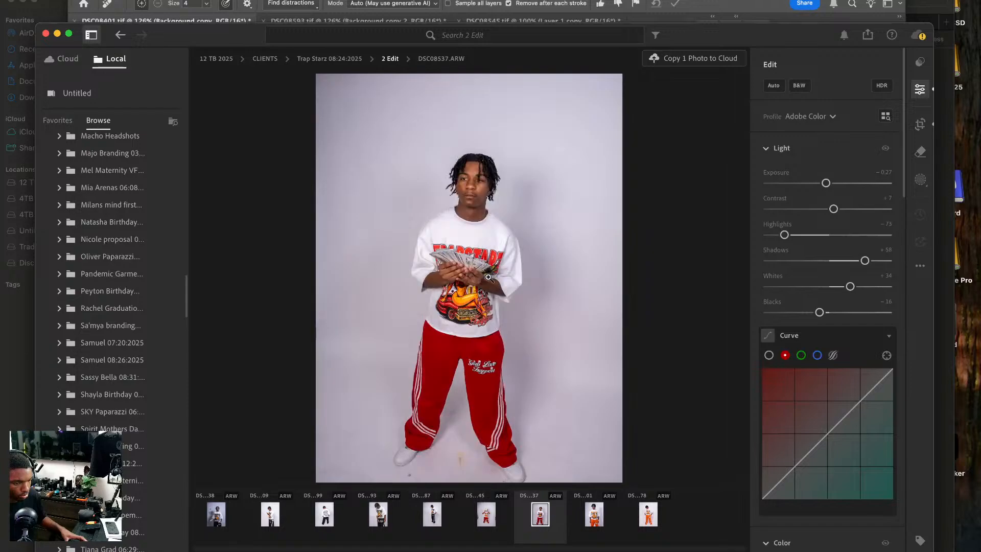
pyautogui.rightClick(502, 243)
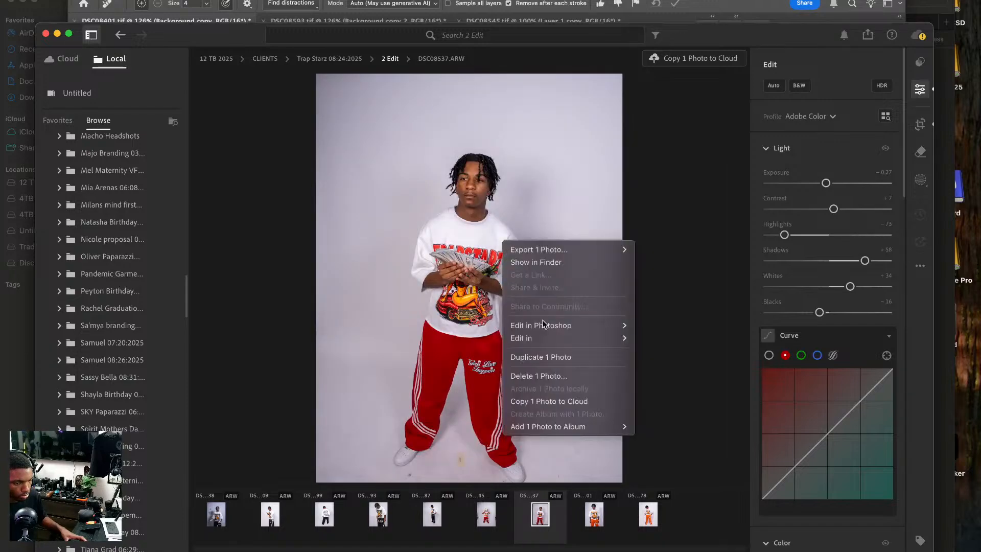
pyautogui.moveTo(543, 330)
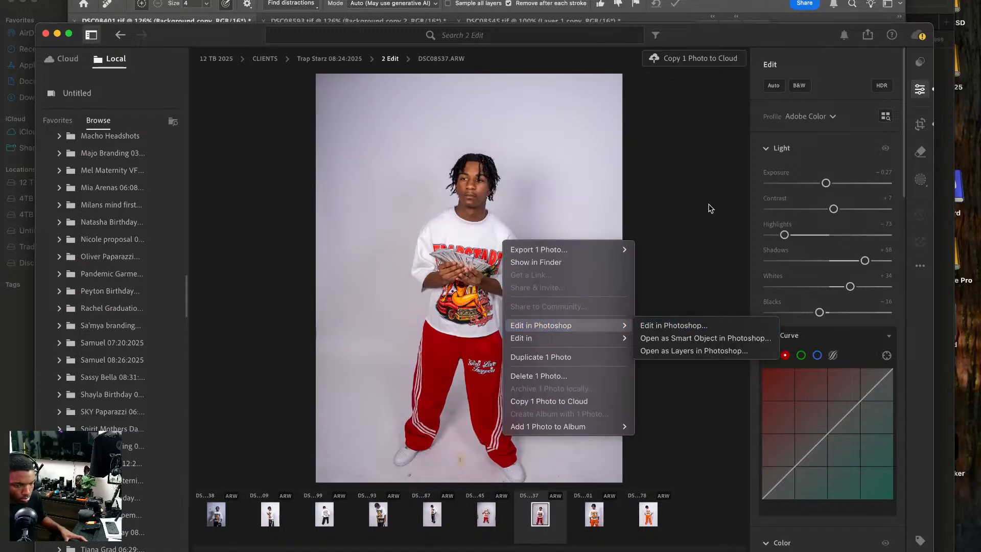
pyautogui.click(868, 130)
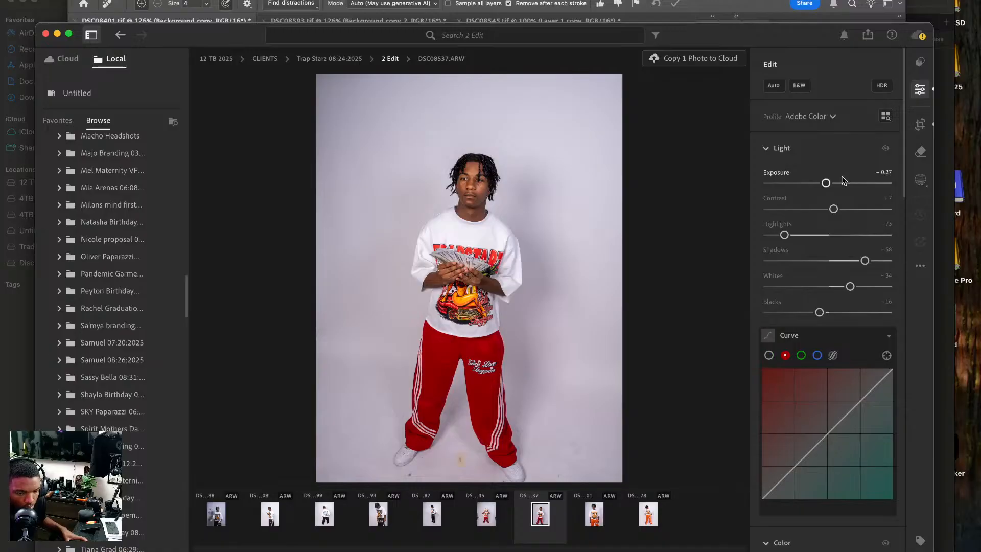
# Set the orange saturation of DSC08537.ARW to -14 in the Color Mixer.
pyautogui.scroll(-8, 876, 272)
pyautogui.moveTo(826, 383)
pyautogui.mouseDown()
pyautogui.moveTo(841, 384)
pyautogui.moveTo(820, 389)
pyautogui.moveTo(842, 384)
pyautogui.mouseUp()
pyautogui.click(822, 384)
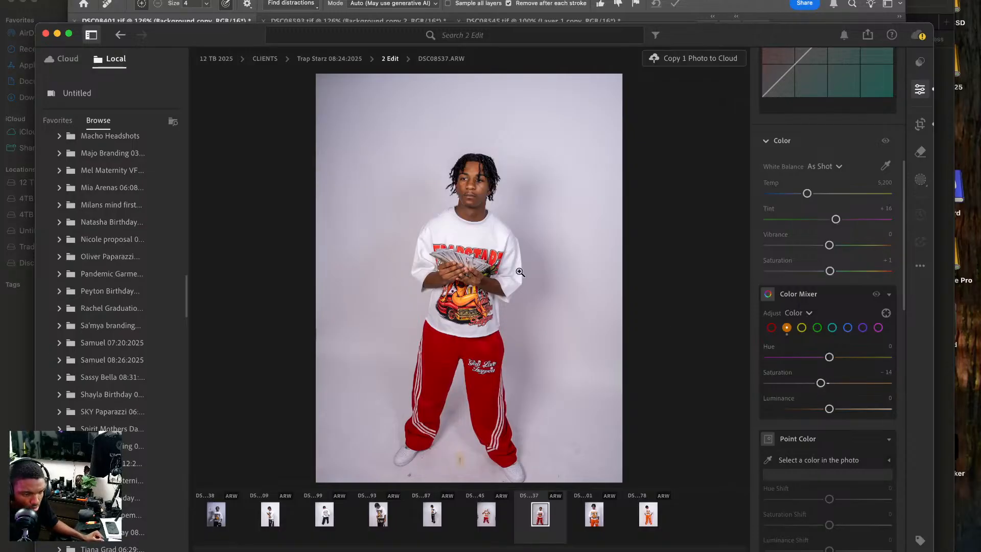
# Open the photo DSC08537.ARW for editing in Photoshop.
pyautogui.rightClick(446, 243)
pyautogui.moveTo(506, 324)
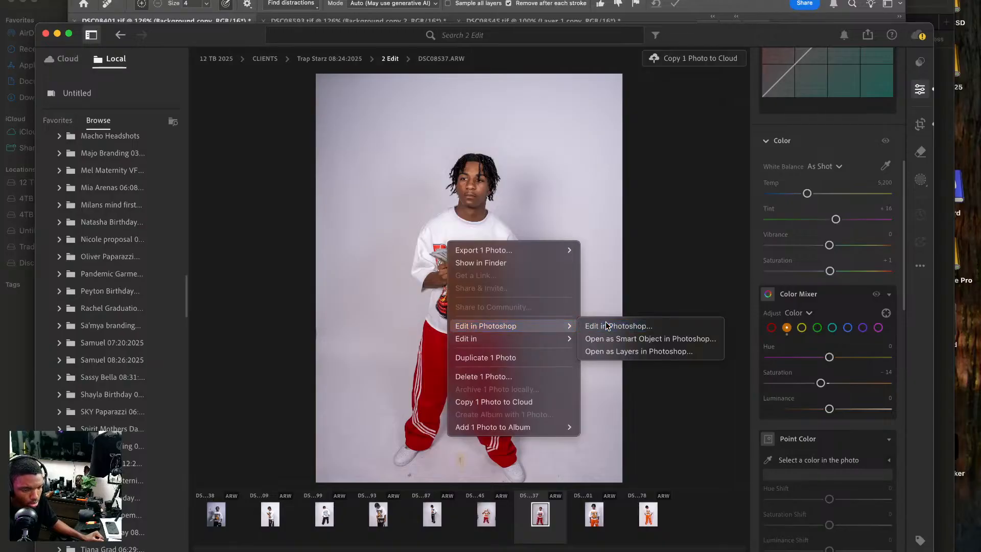
pyautogui.click(607, 324)
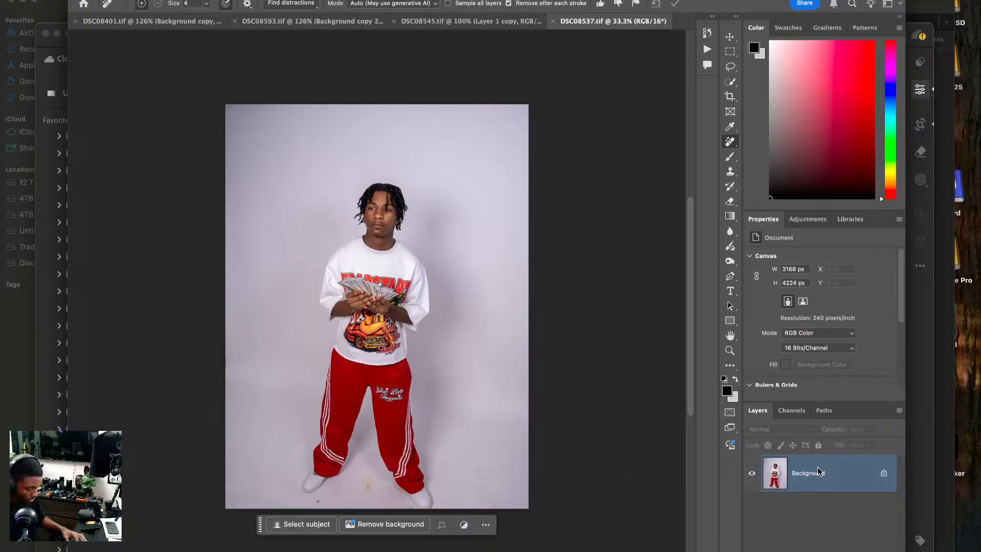
# Duplicate the Background layer twice and frame a 4 x 5 crop extending beyond the photo's sides and floor.
pyautogui.hotkey('ctrl', 'j')
pyautogui.hotkey('ctrl', 'j')
pyautogui.press('c')
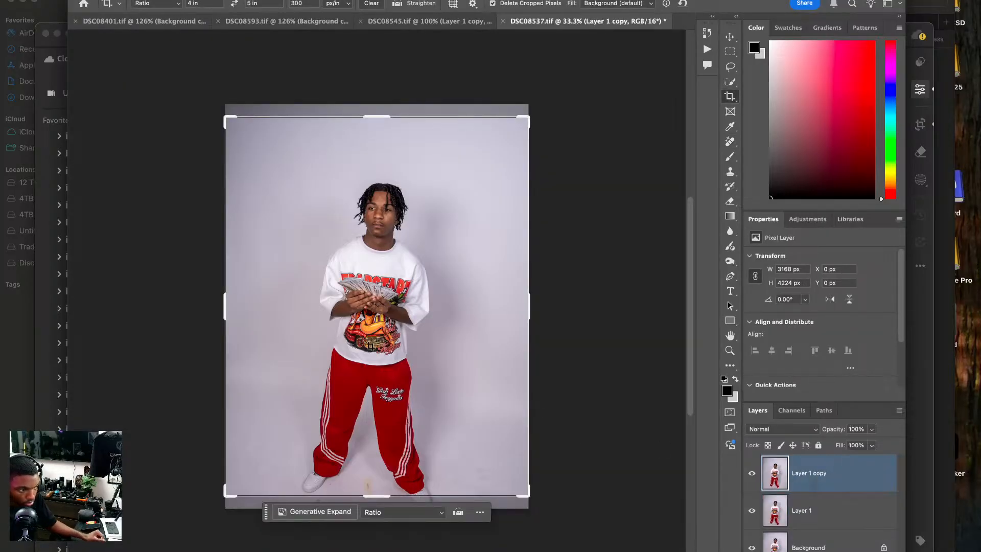
pyautogui.moveTo(377, 495); pyautogui.dragTo(374, 510)
pyautogui.moveTo(406, 217); pyautogui.dragTo(404, 212)
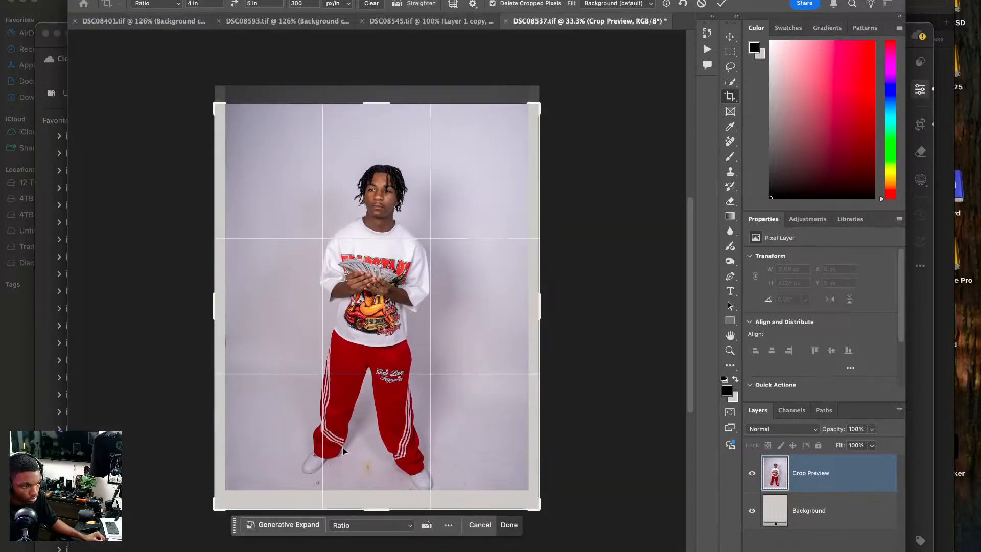
pyautogui.moveTo(375, 506); pyautogui.dragTo(373, 510)
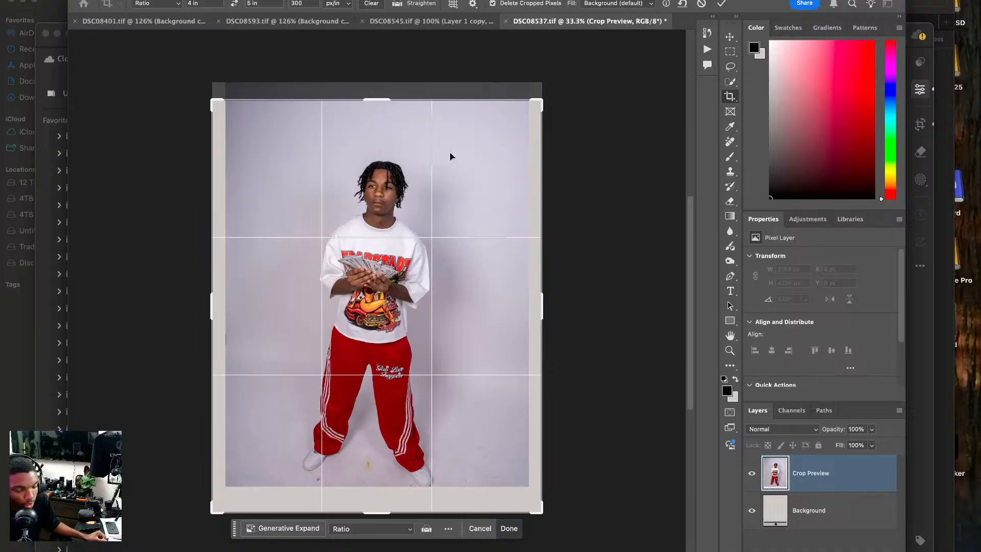
# Rotate the crop slightly and apply it at 4 x 5 in, 300 px/in with the fill set to Generative Expand.
pyautogui.moveTo(600, 146); pyautogui.dragTo(591, 131)
pyautogui.moveTo(343, 228); pyautogui.dragTo(346, 226)
pyautogui.click(634, 5)
pyautogui.click(613, 20)
pyautogui.press('Return')
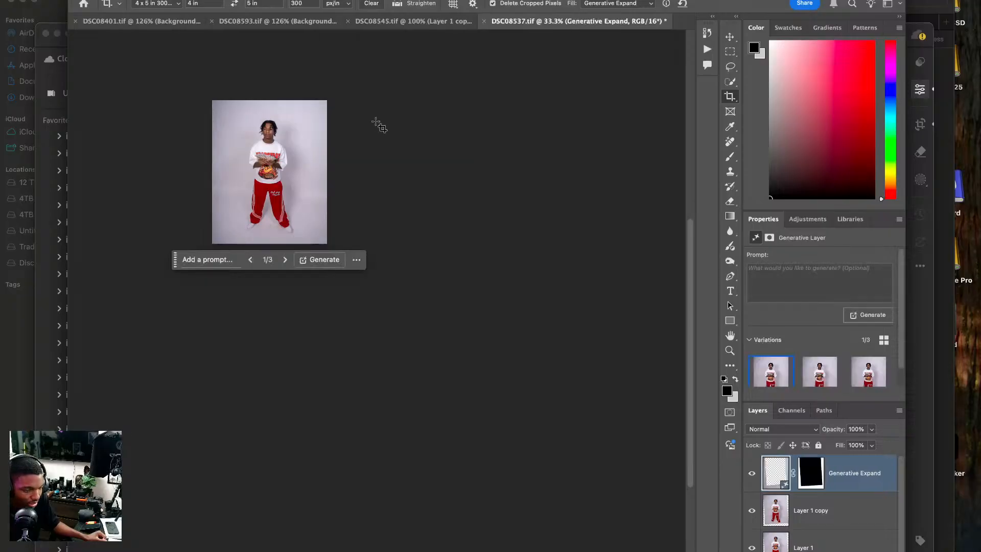
# Merge the Generative Expand layer down into Layer 1 copy.
pyautogui.press('super+0')
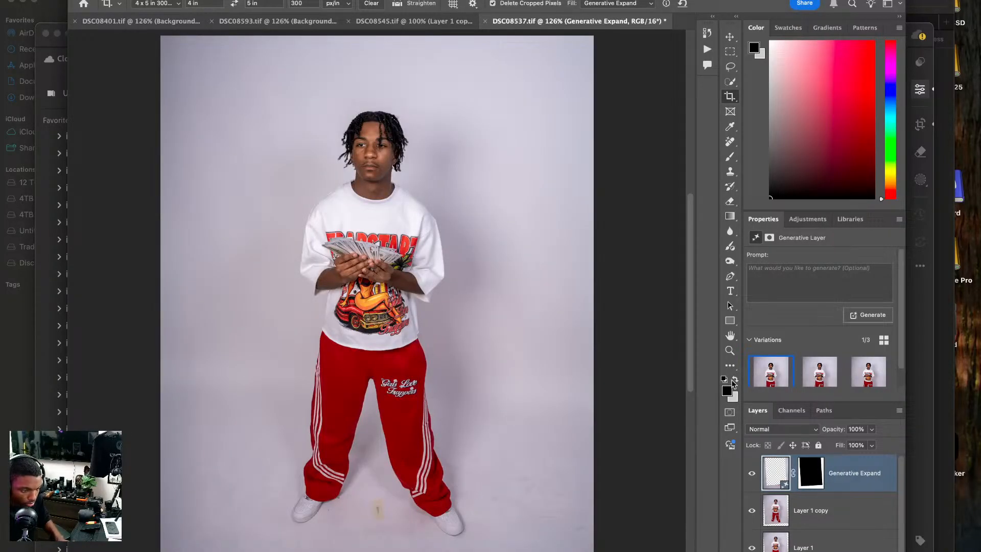
pyautogui.rightClick(811, 466)
pyautogui.click(772, 359)
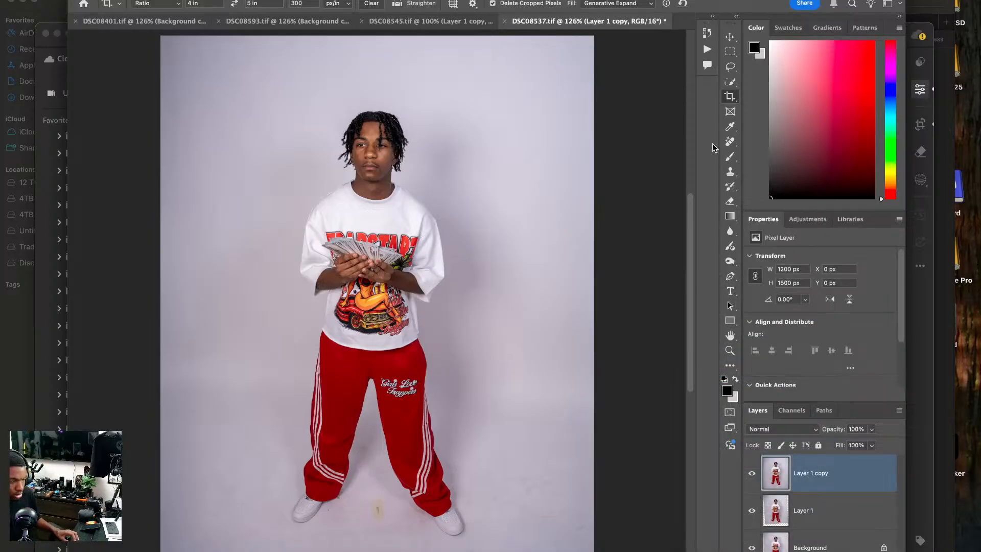
# Remove the yellow tape mark from the floor between the shoes with the Remove tool at size 20.
pyautogui.click(730, 142)
pyautogui.press('super+equal')
pyautogui.press('super+equal')
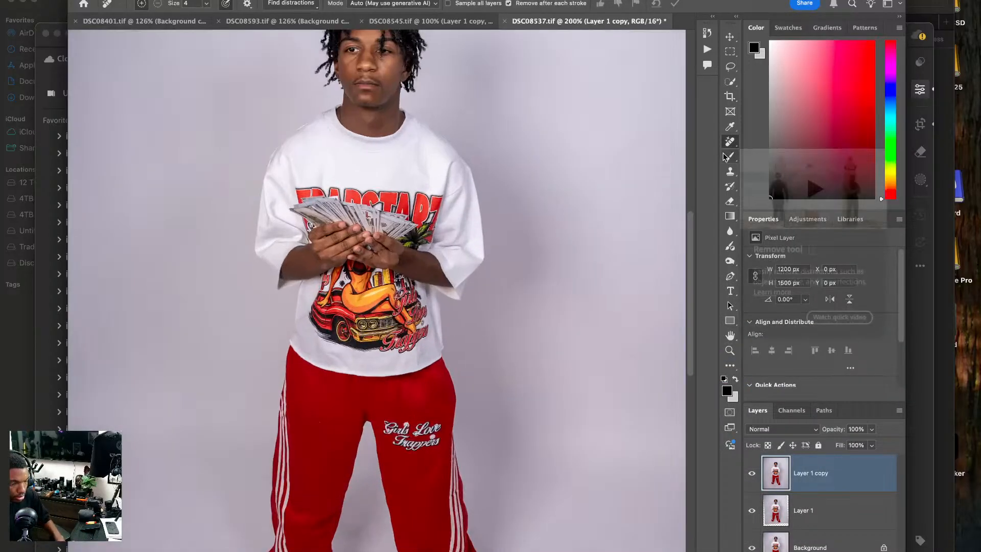
pyautogui.scroll(-10, 391, 399)
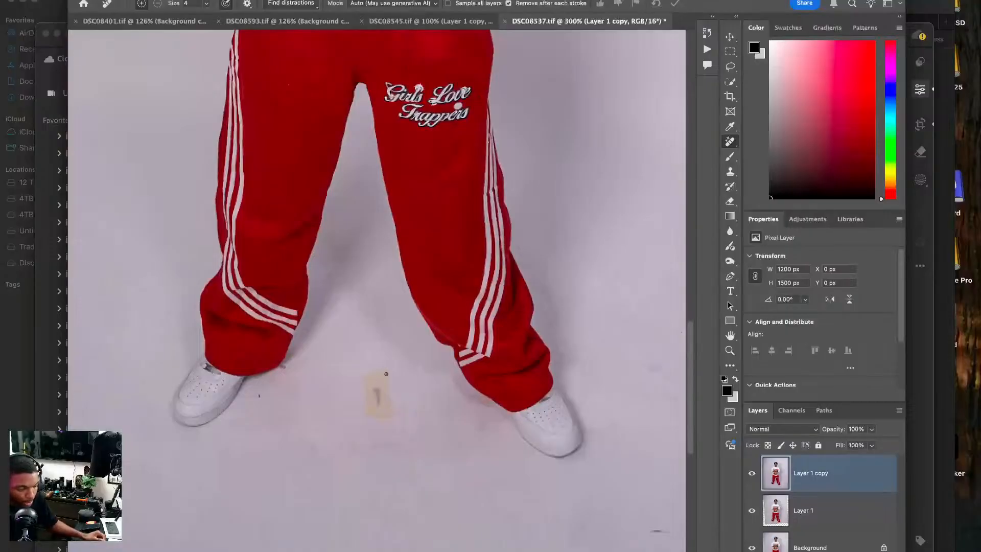
pyautogui.press(']')
pyautogui.moveTo(386, 369)
pyautogui.mouseDown()
pyautogui.moveTo(368, 373)
pyautogui.moveTo(374, 401)
pyautogui.moveTo(368, 394)
pyautogui.moveTo(380, 402)
pyautogui.moveTo(381, 394)
pyautogui.moveTo(390, 412)
pyautogui.mouseUp()
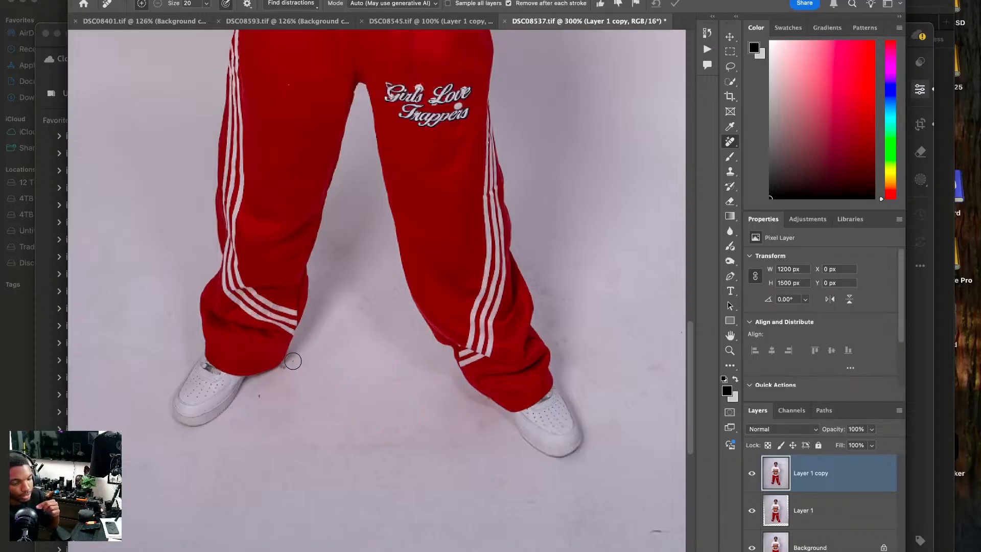
# Clean the speck at the red trouser hem and the dark floor marks to the right of the subject with the Remove tool at size 15.
pyautogui.press('[')
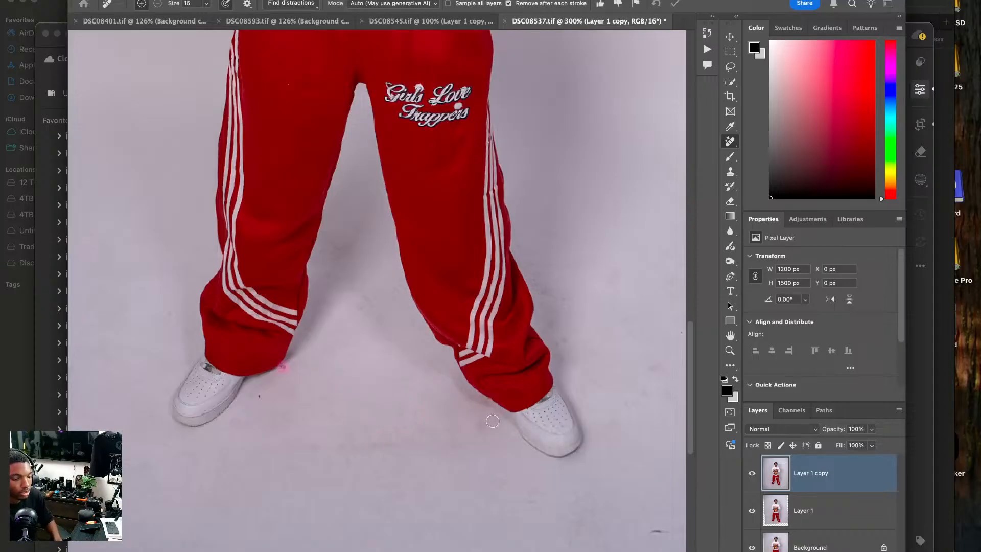
pyautogui.moveTo(646, 535); pyautogui.dragTo(660, 530)
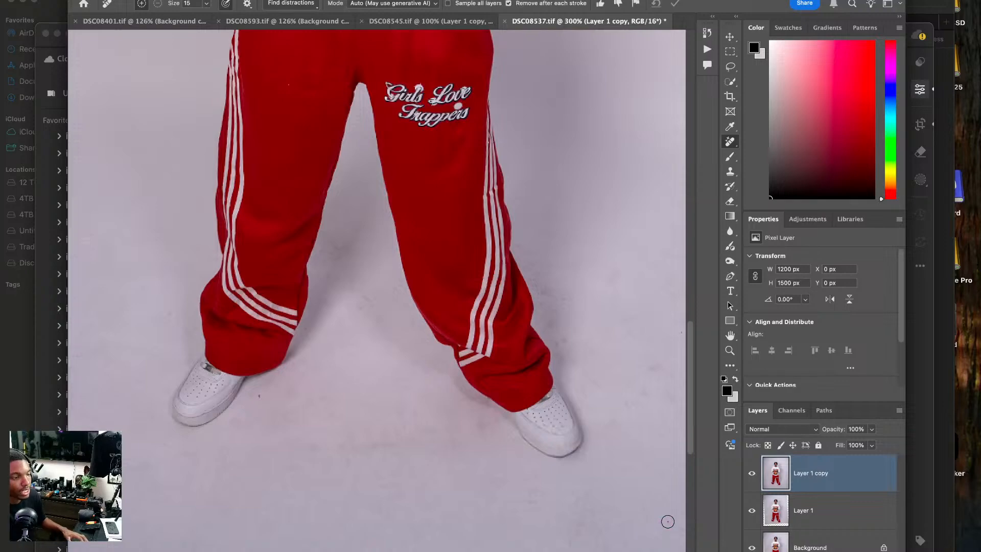
pyautogui.moveTo(557, 332)
pyautogui.mouseDown()
pyautogui.moveTo(403, 278)
pyautogui.moveTo(329, 278)
pyautogui.mouseUp()
pyautogui.moveTo(543, 352); pyautogui.dragTo(509, 352)
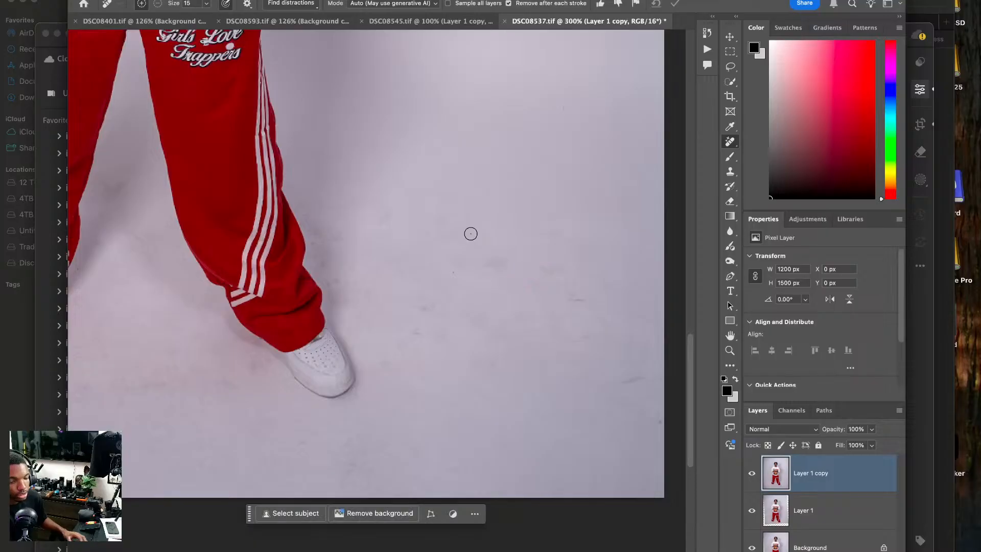
pyautogui.moveTo(379, 203); pyautogui.dragTo(384, 227)
pyautogui.moveTo(433, 304); pyautogui.dragTo(414, 309)
pyautogui.moveTo(655, 372); pyautogui.dragTo(658, 372)
# Remove the dark speck beside the subject's shoe on the photo's left side and a small mark on the floor nearby.
pyautogui.moveTo(379, 261); pyautogui.dragTo(577, 368)
pyautogui.moveTo(351, 256); pyautogui.dragTo(405, 188)
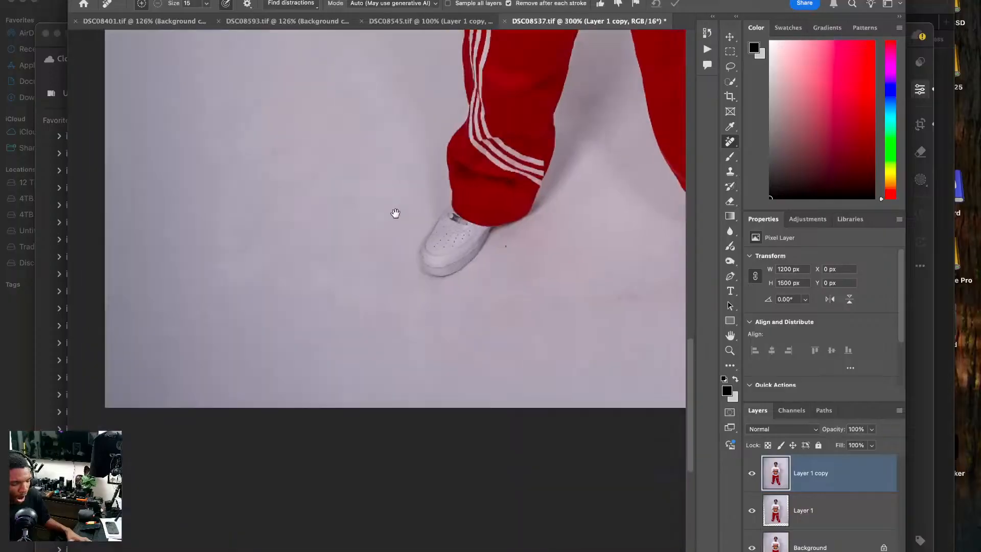
pyautogui.moveTo(531, 189); pyautogui.dragTo(526, 178)
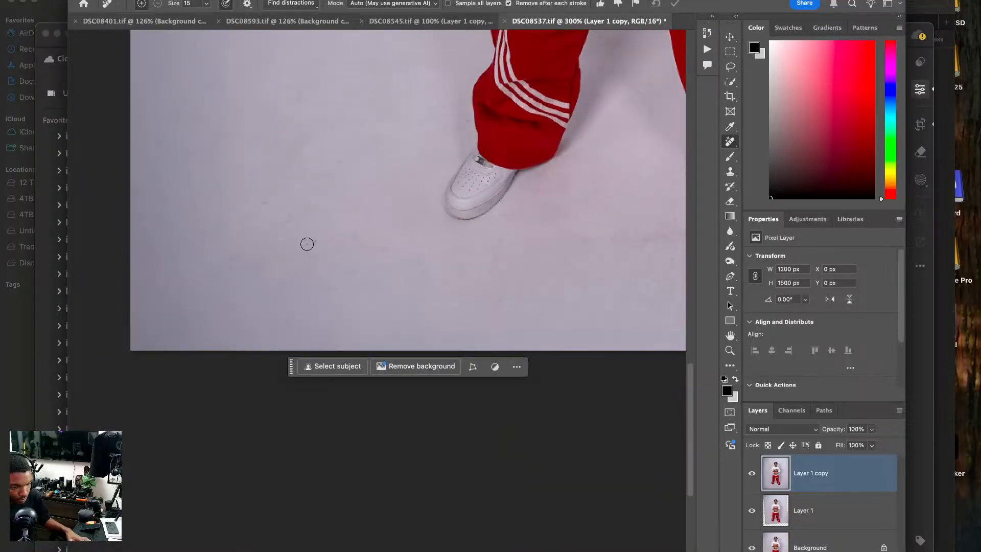
pyautogui.click(309, 238)
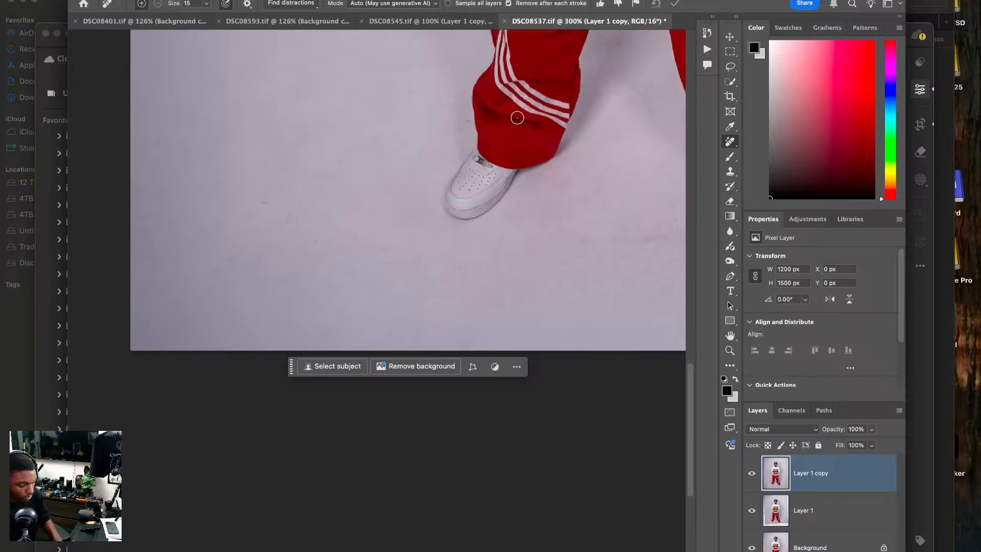
# Clean up a stray bit at the top edge of the subject's hair with the Remove tool at size 3.
pyautogui.press('super+0')
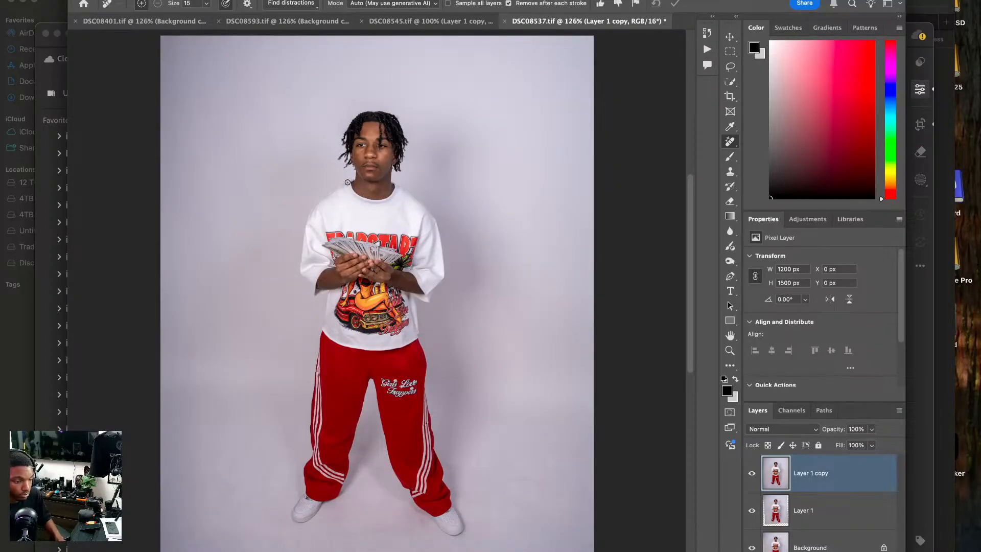
pyautogui.press('super+plus')
pyautogui.press('super+plus')
pyautogui.press('super+plus')
pyautogui.moveTo(311, 64); pyautogui.dragTo(268, 366)
pyautogui.moveTo(295, 318); pyautogui.dragTo(289, 368)
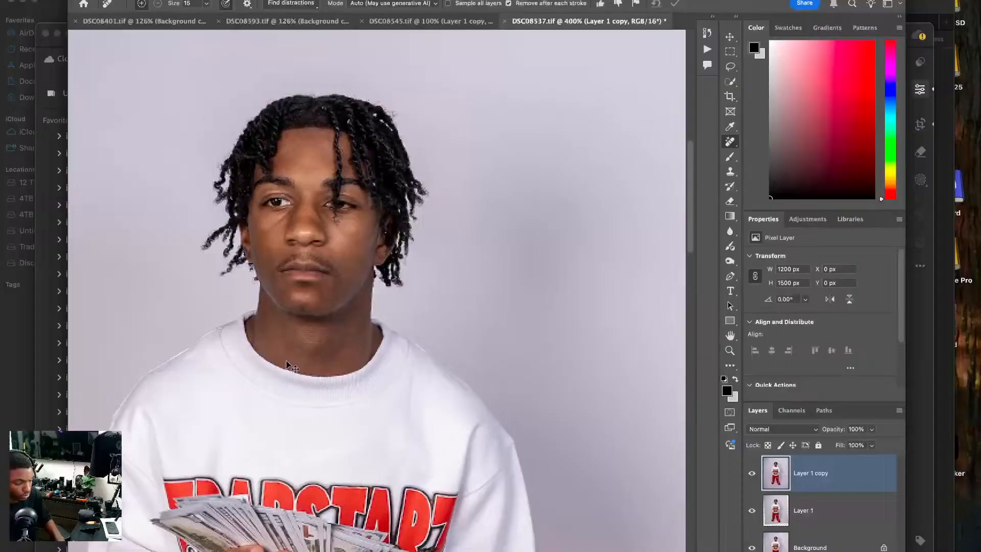
pyautogui.press('super+plus')
pyautogui.moveTo(311, 307); pyautogui.dragTo(313, 343)
pyautogui.press('[')
pyautogui.press('[')
pyautogui.press('[')
pyautogui.press('[')
pyautogui.press('[')
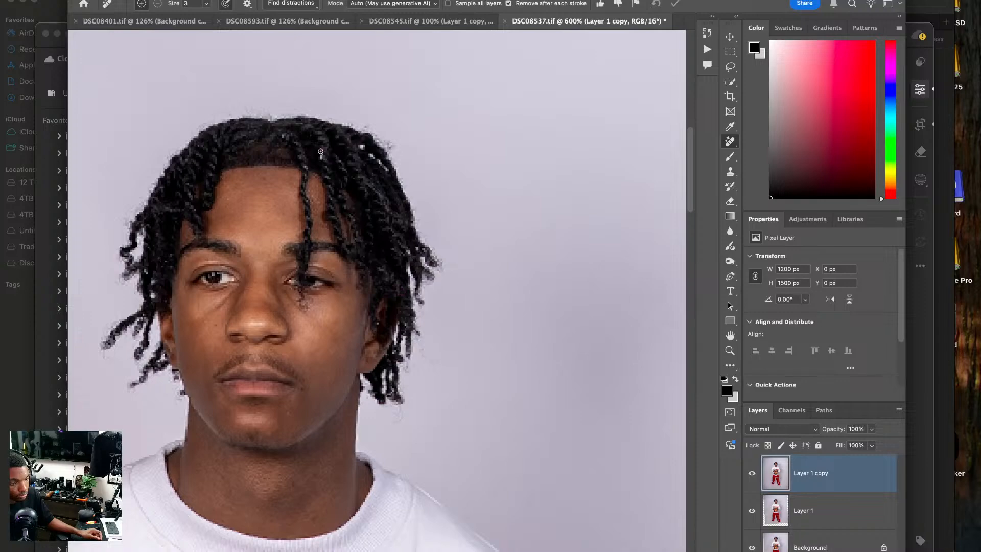
pyautogui.click(361, 146)
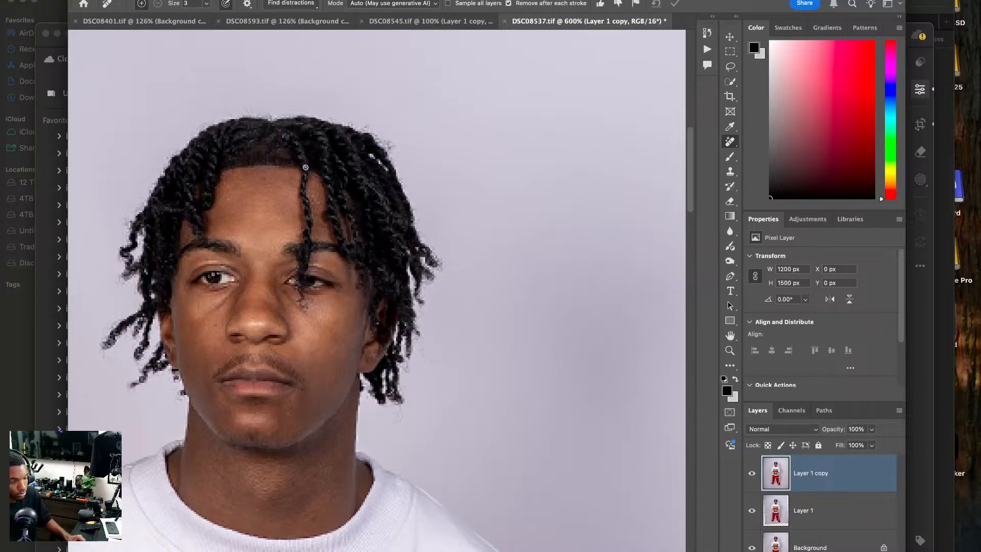
pyautogui.press('super+0')
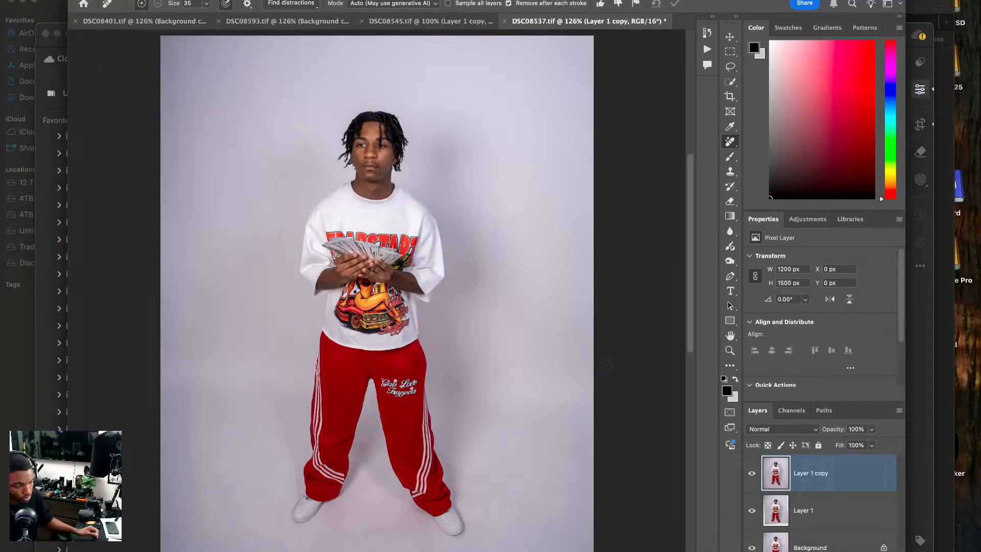
# Switch to Lightroom and open the photo DSC08587.ARW for editing in Photoshop.
pyautogui.click(412, 21)
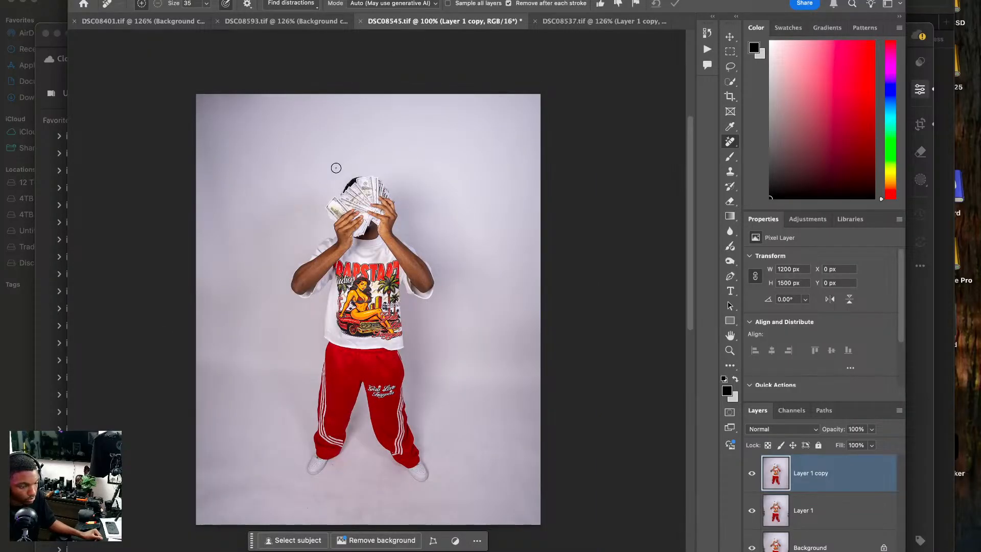
pyautogui.moveTo(340, 171); pyautogui.dragTo(378, 151)
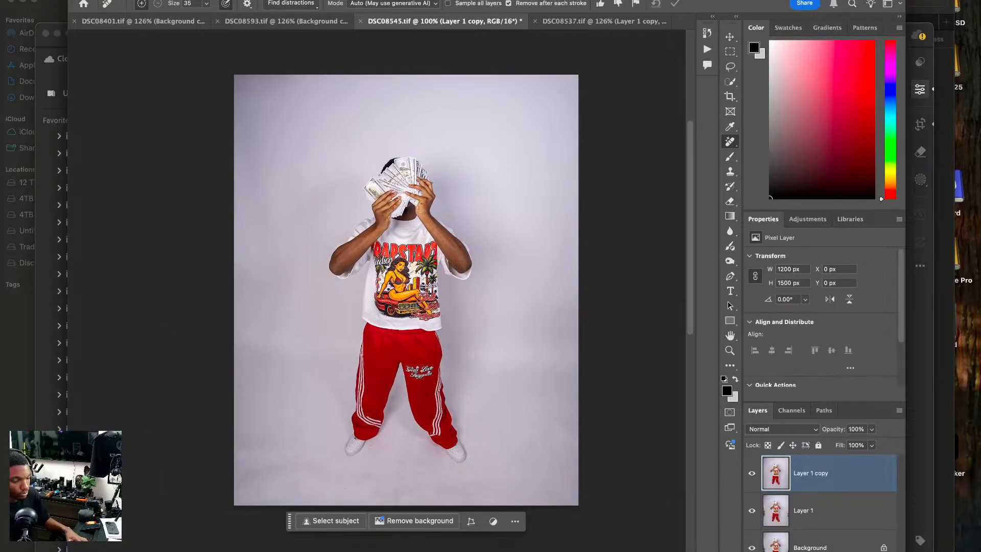
pyautogui.press('super+Tab')
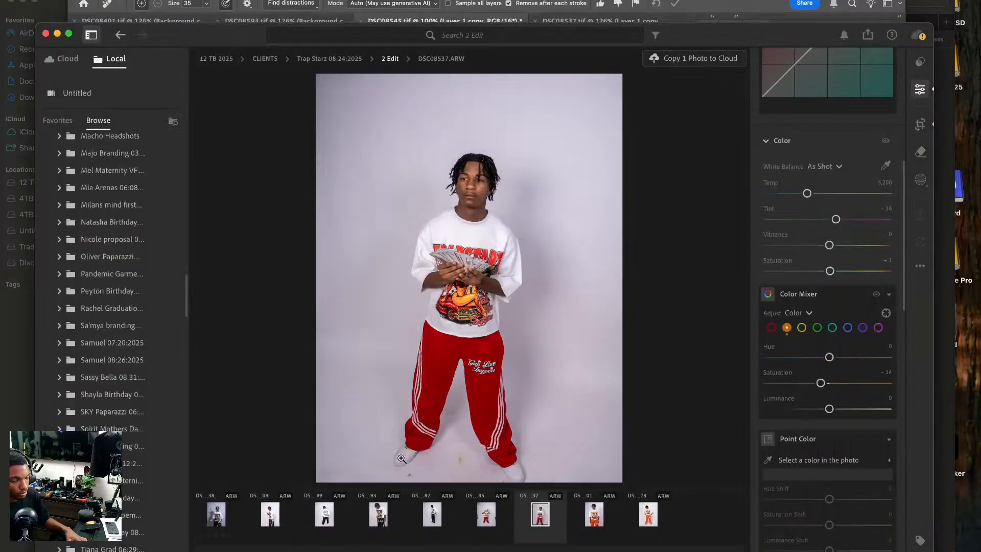
pyautogui.click(431, 513)
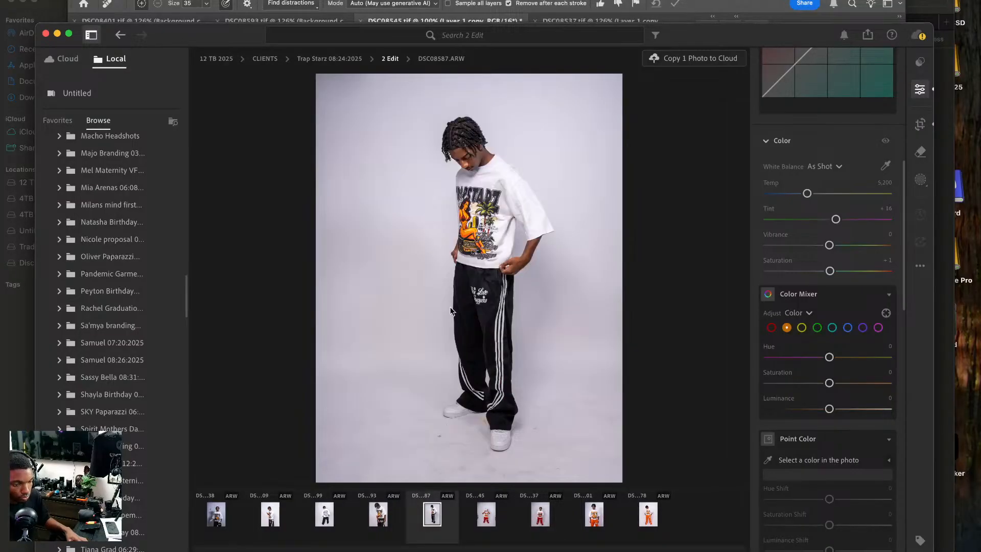
pyautogui.rightClick(517, 238)
pyautogui.moveTo(550, 323)
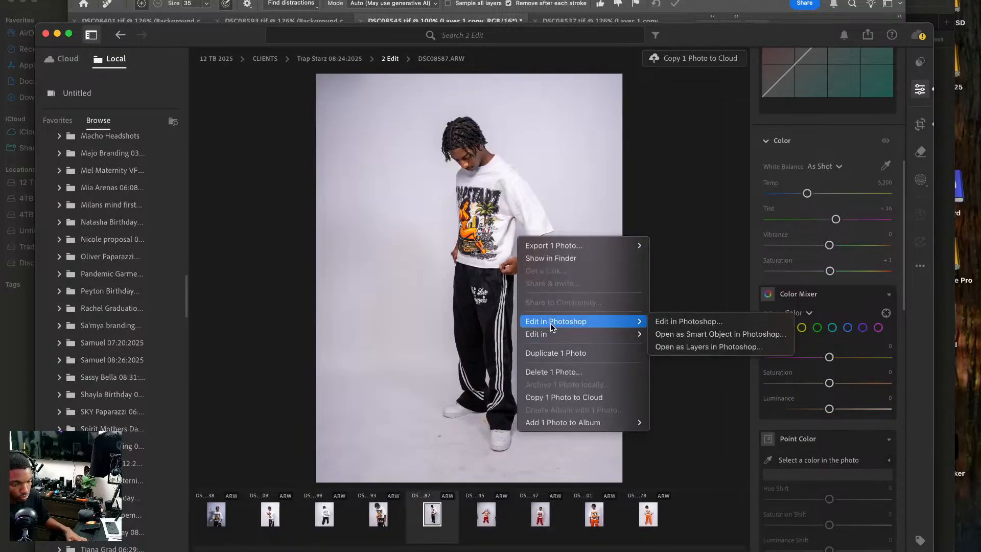
pyautogui.click(682, 321)
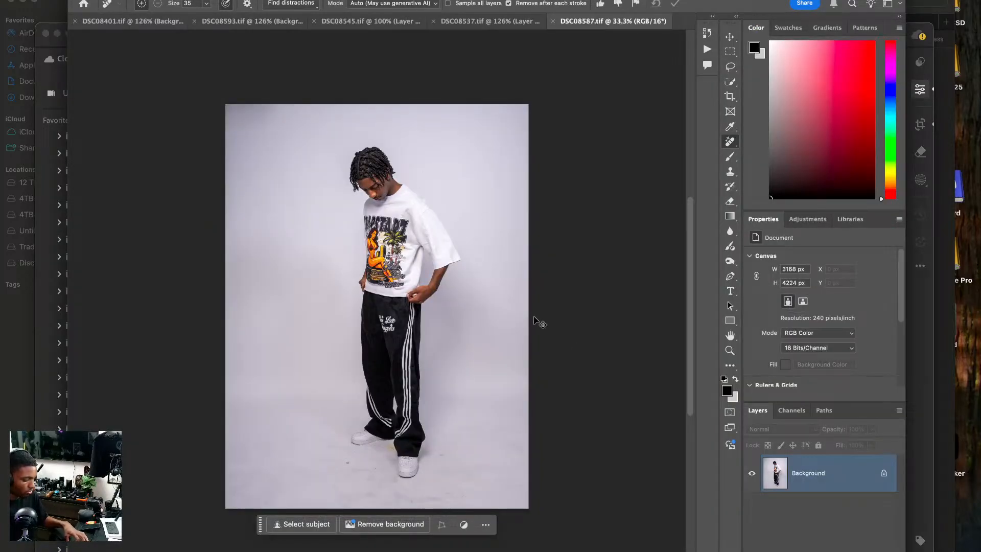
# Duplicate the Background layer twice and frame a 4 x 5 crop extending beyond the photo's sides and upper edge.
pyautogui.hotkey('ctrl', 'j')
pyautogui.hotkey('ctrl', 'j')
pyautogui.press('c')
pyautogui.moveTo(525, 121); pyautogui.dragTo(540, 105)
pyautogui.moveTo(451, 189); pyautogui.dragTo(451, 178)
pyautogui.moveTo(374, 103); pyautogui.dragTo(373, 92)
# Apply the crop at 4 x 5 in, 300 px/in with the fill set to Generative Expand.
pyautogui.click(616, 4)
pyautogui.click(613, 15)
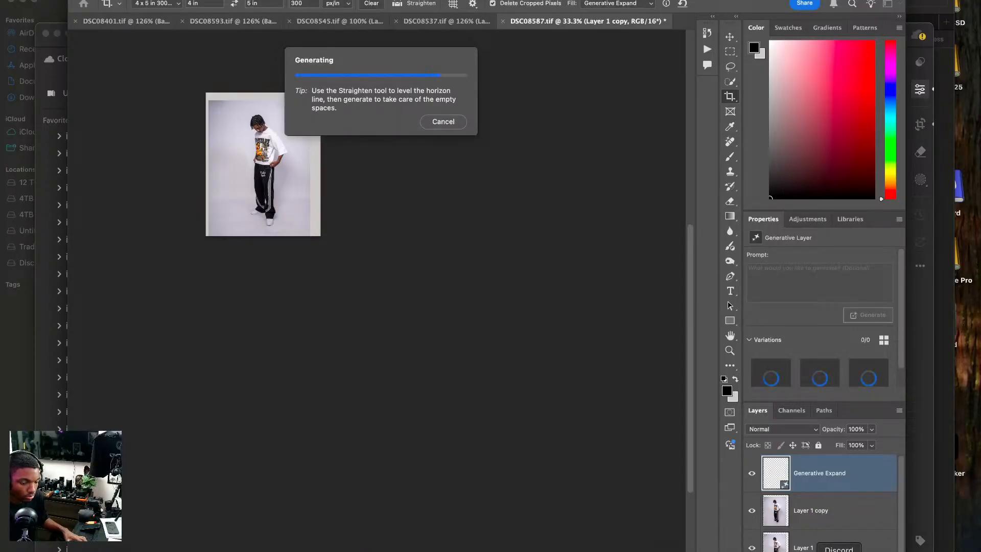
pyautogui.rightClick(837, 546)
pyautogui.click(843, 546)
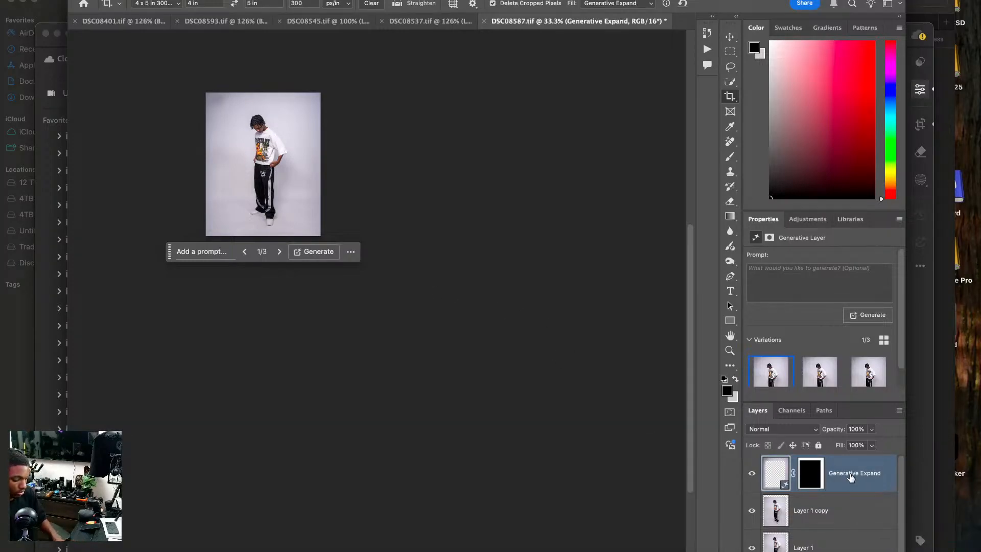
# Remove the dark floor speck in front of the back shoe on Layer 1 copy with the Remove tool at size 25.
pyautogui.press('super+0')
pyautogui.press('super+plus')
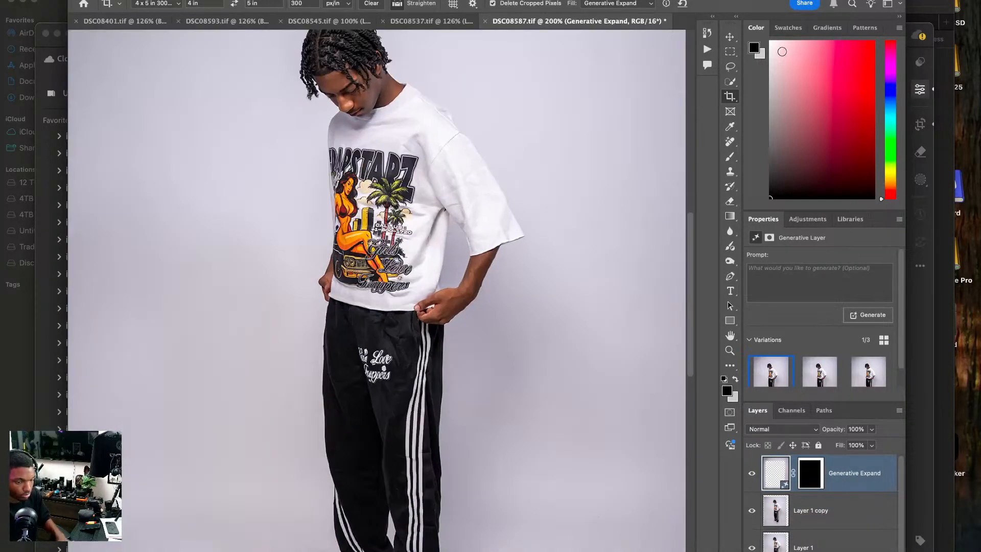
pyautogui.press('j')
pyautogui.scroll(-5, 440, 267)
pyautogui.scroll(-1, 440, 267)
pyautogui.click(817, 510)
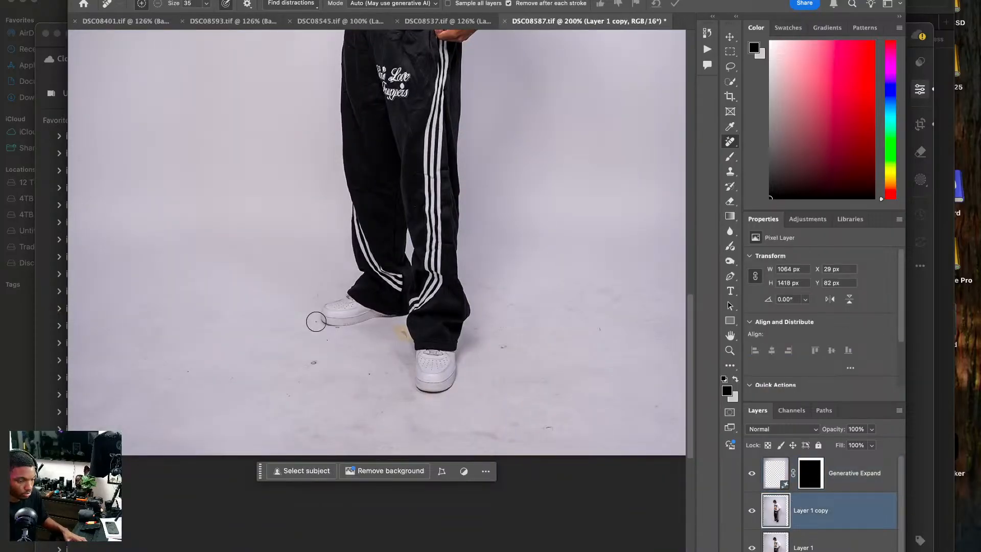
pyautogui.press('[')
pyautogui.click(312, 363)
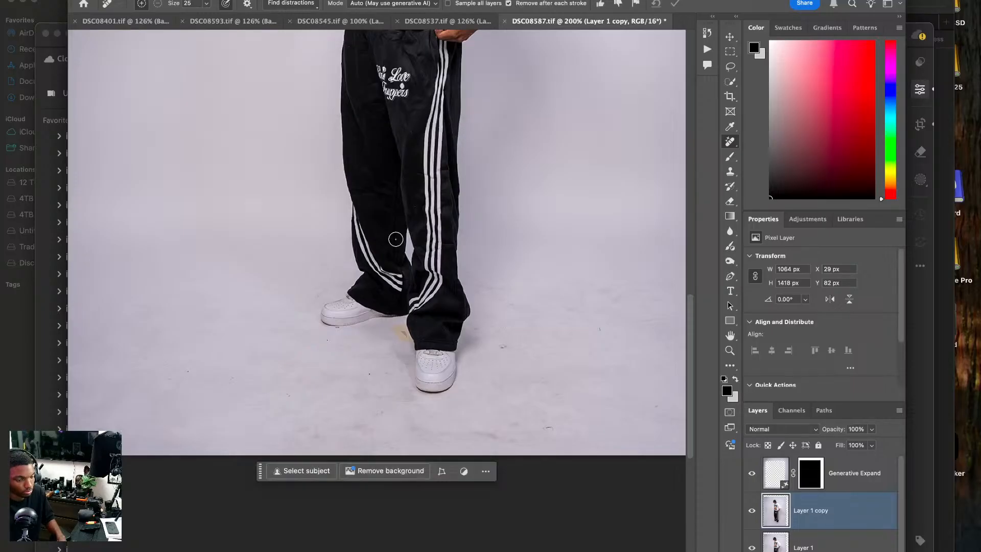
# Remove the dark mark under the back shoe and the tape beside the front trouser leg with the Remove tool at size 8.
pyautogui.scroll(2, 383, 286)
pyautogui.scroll(4, 387, 288)
pyautogui.press('[')
pyautogui.press('[')
pyautogui.press('[')
pyautogui.press('[')
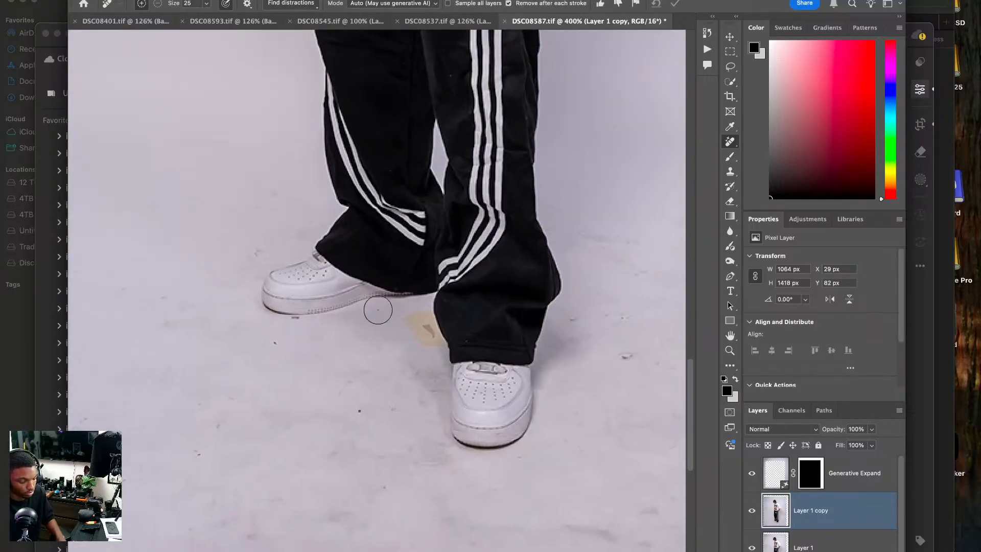
pyautogui.moveTo(303, 321)
pyautogui.mouseDown()
pyautogui.moveTo(287, 317)
pyautogui.moveTo(301, 319)
pyautogui.mouseUp()
pyautogui.moveTo(420, 322); pyautogui.dragTo(429, 309)
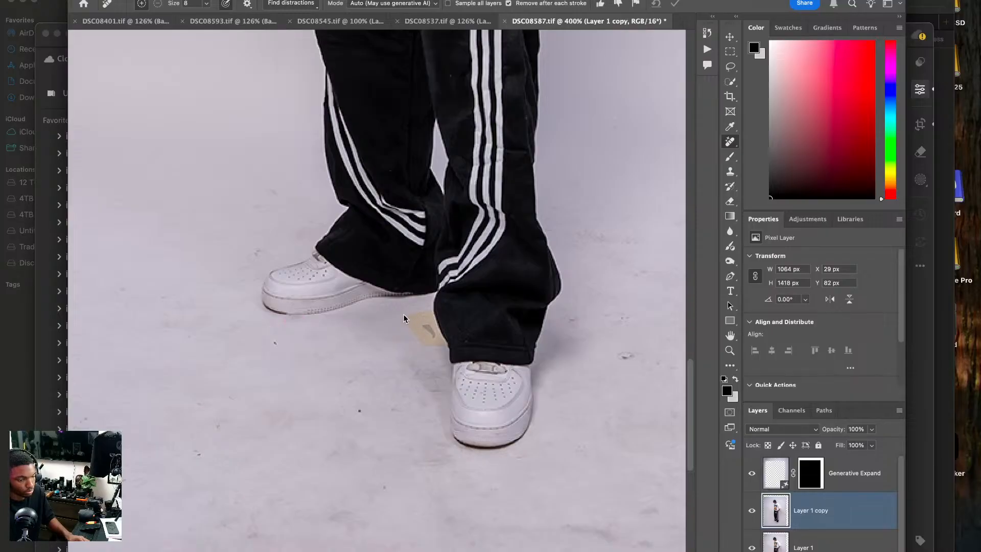
pyautogui.moveTo(286, 316); pyautogui.dragTo(310, 317)
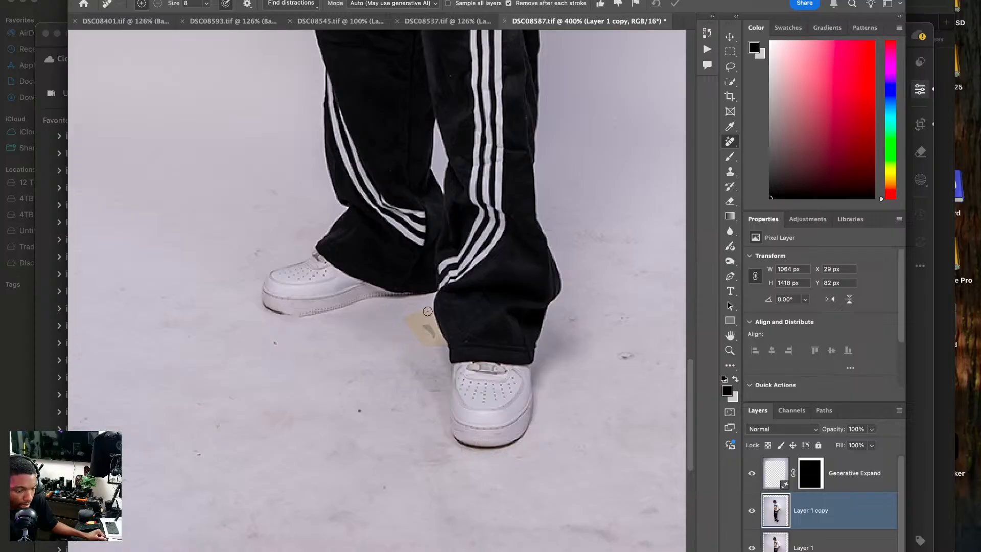
pyautogui.moveTo(427, 311)
pyautogui.mouseDown()
pyautogui.moveTo(404, 319)
pyautogui.moveTo(414, 336)
pyautogui.mouseUp()
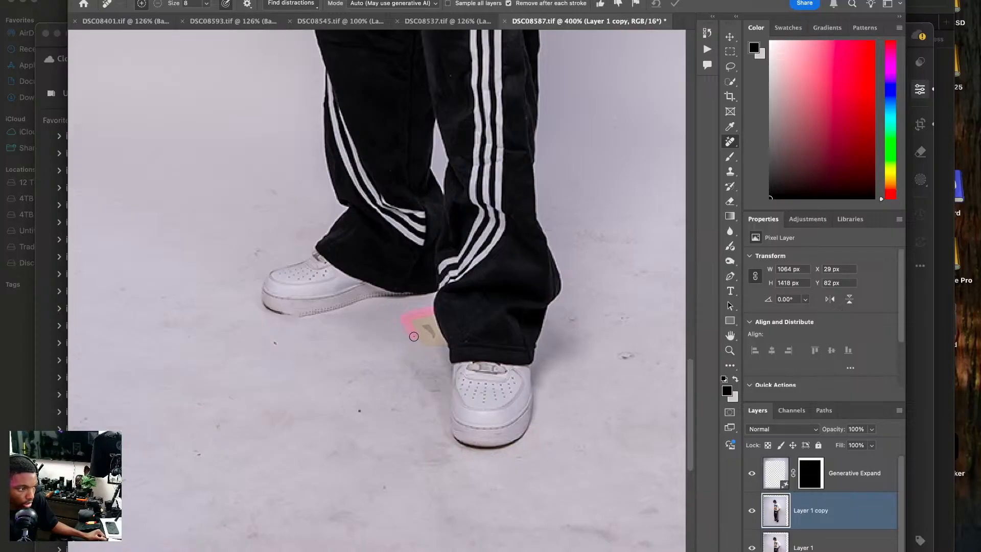
pyautogui.moveTo(445, 341)
pyautogui.mouseDown()
pyautogui.moveTo(430, 313)
pyautogui.moveTo(433, 335)
pyautogui.mouseUp()
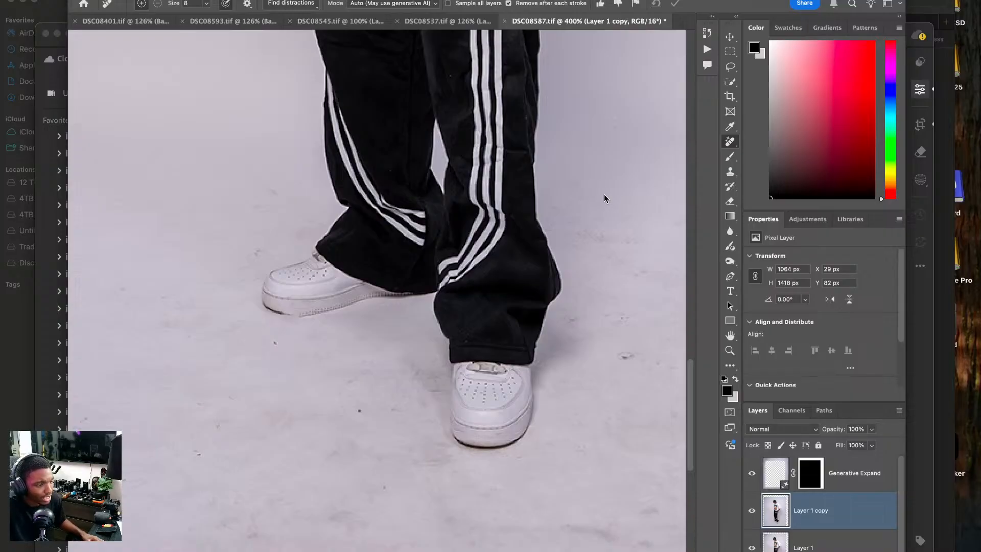
# Merge the third Generative Expand variation down into Layer 1 copy and duplicate the merged layer.
pyautogui.scroll(-5, 590, 214)
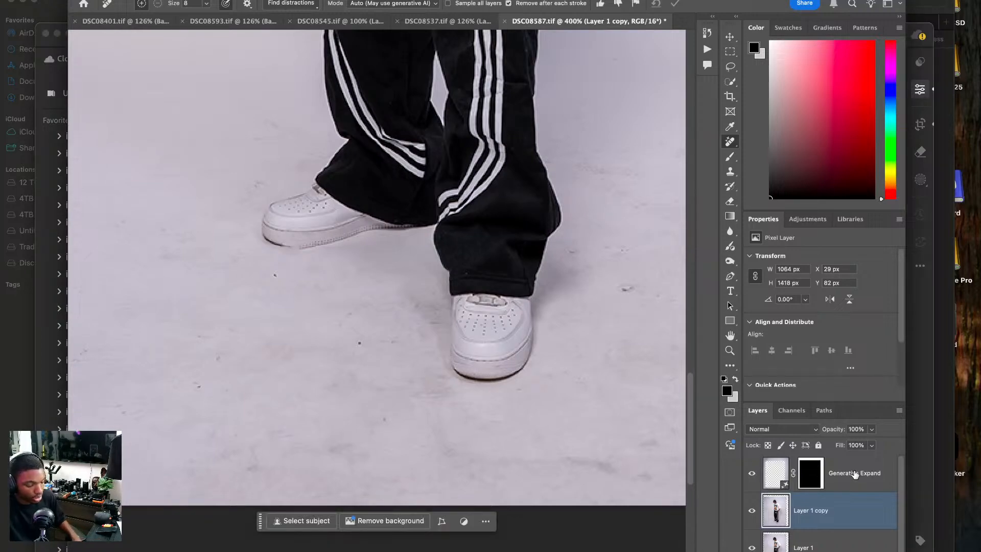
pyautogui.press('super+0')
pyautogui.press('super+1')
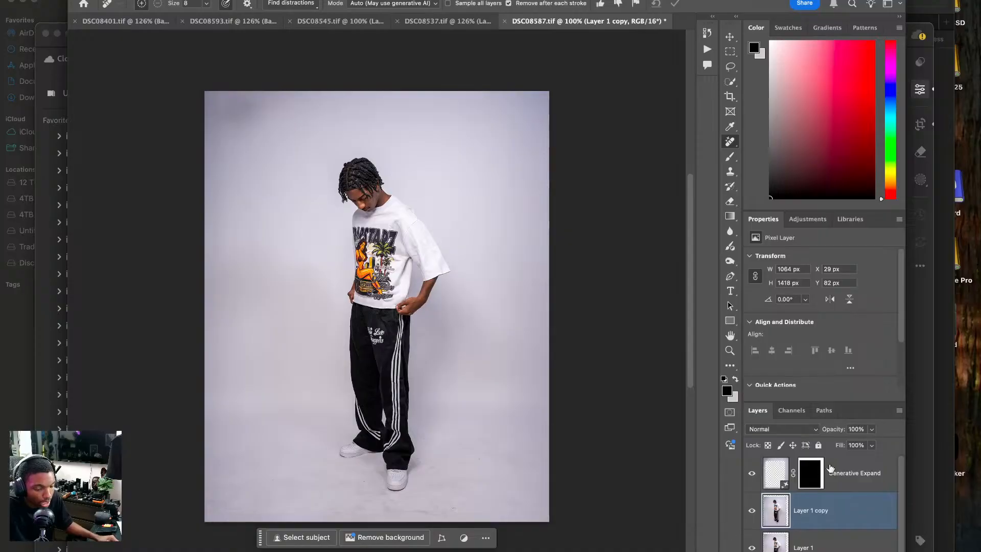
pyautogui.click(828, 468)
pyautogui.click(393, 539)
pyautogui.rightClick(881, 483)
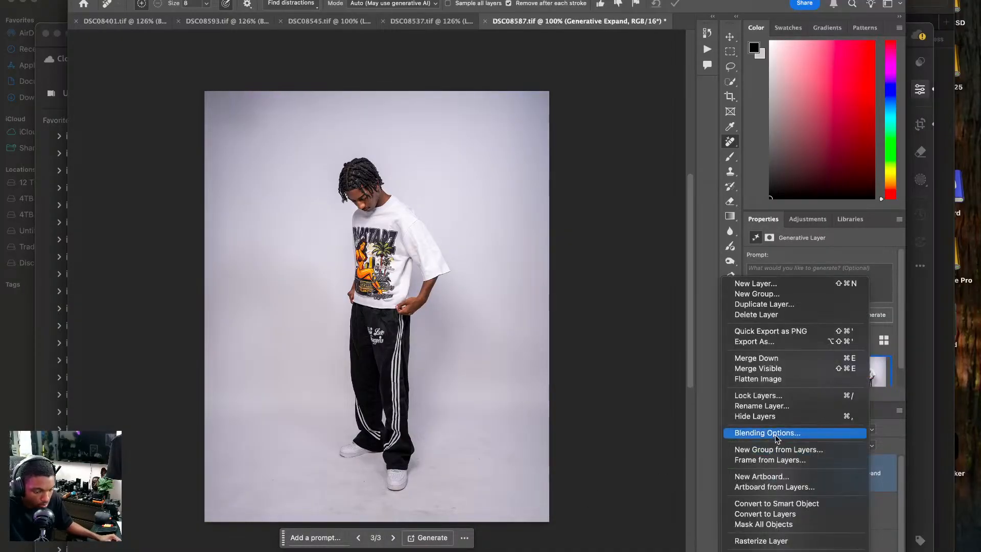
pyautogui.click(767, 356)
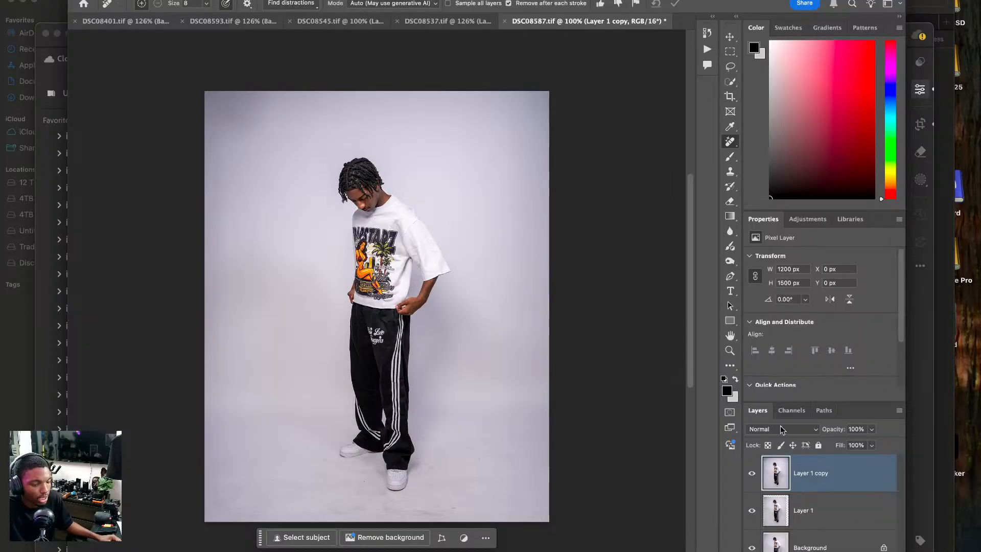
pyautogui.press('super+j')
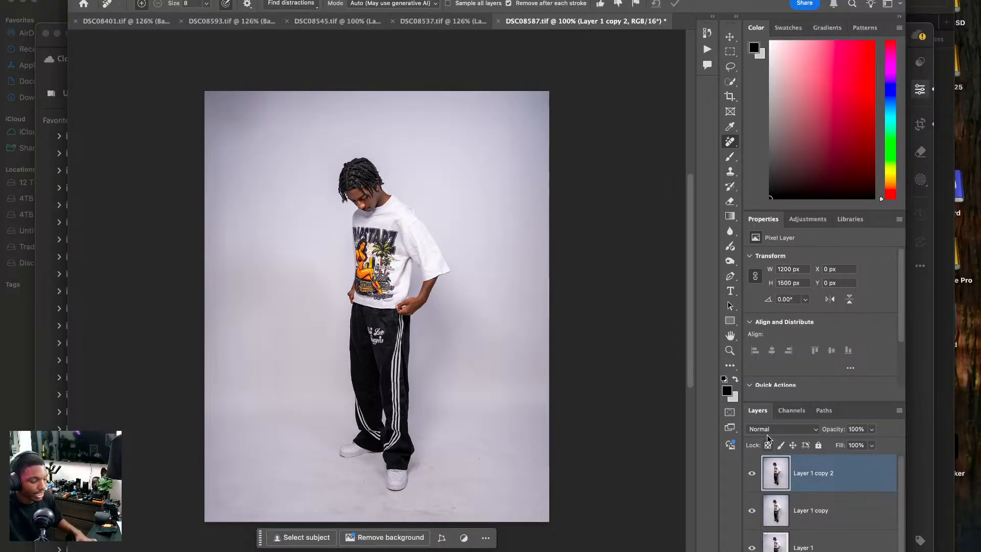
# Undo the last layer duplication and remove the floor specks around and in front of the back shoe with the Remove tool at size 20.
pyautogui.press('super+z')
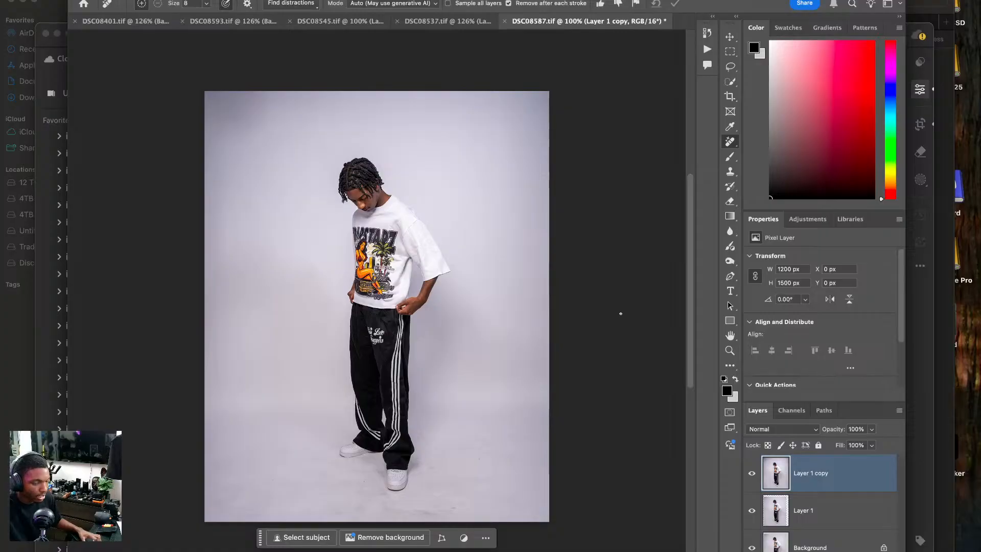
pyautogui.press('super+plus')
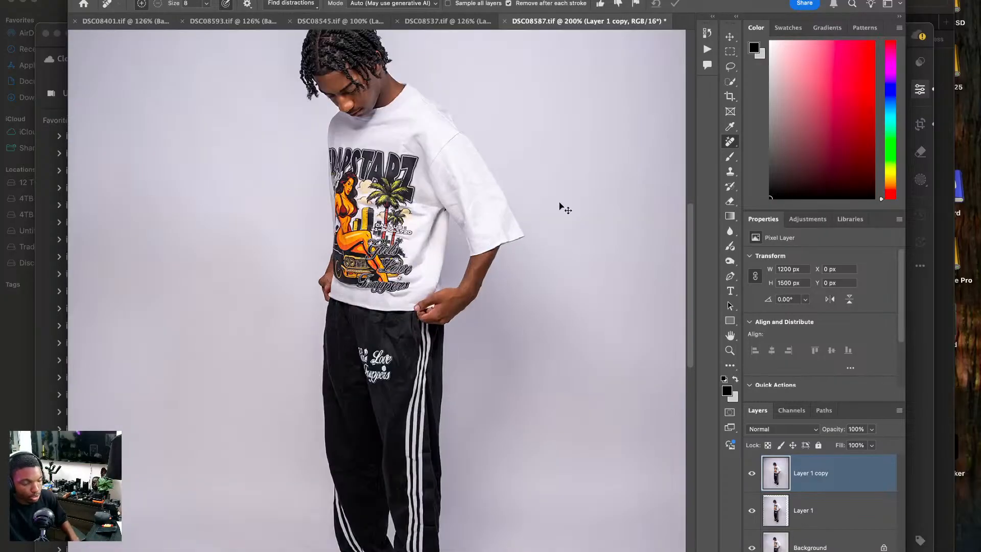
pyautogui.scroll(-10, 562, 209)
pyautogui.press('super+plus')
pyautogui.press(']')
pyautogui.press(']')
pyautogui.press(']')
pyautogui.press(']')
pyautogui.click(182, 342)
pyautogui.click(199, 322)
pyautogui.click(240, 260)
pyautogui.click(154, 227)
# Remove the specks and the faint scuff on the floor beside the front trouser leg with the Remove tool.
pyautogui.click(503, 269)
pyautogui.click(456, 245)
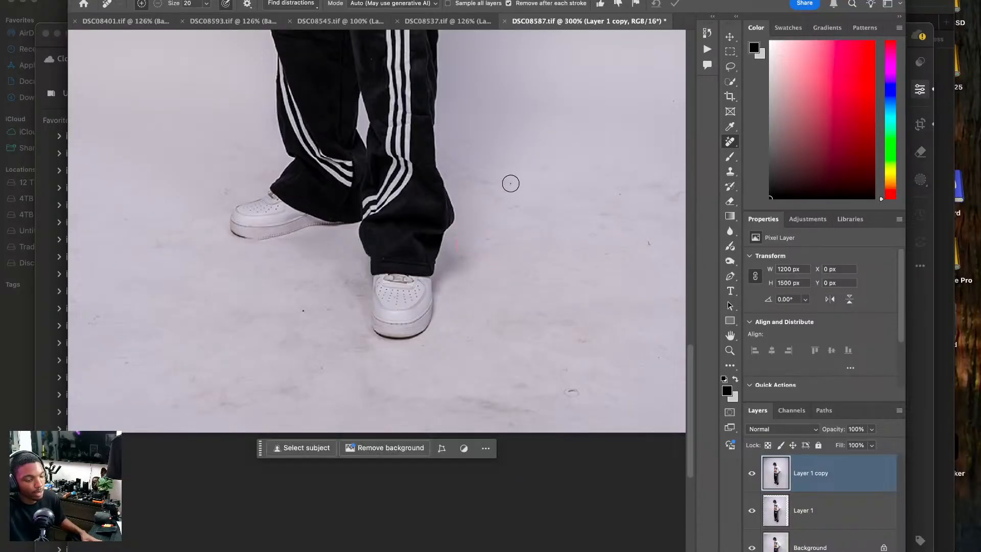
pyautogui.moveTo(473, 180); pyautogui.dragTo(520, 189)
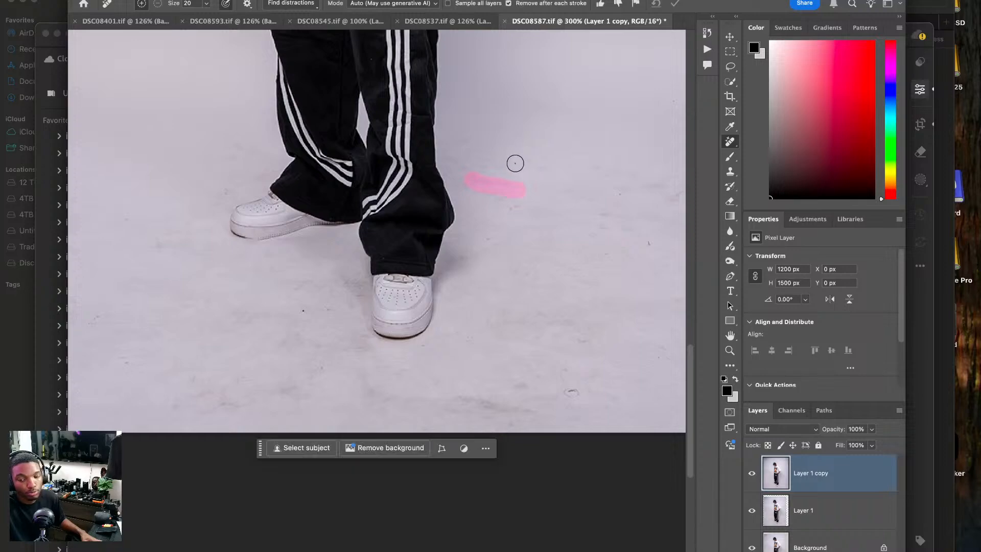
# Remove the ring-shaped mark, the nearby scuff and the small curved speck on the floor to the right of the front shoe.
pyautogui.scroll(-4, 515, 163)
pyautogui.hscroll(10, 528, 212)
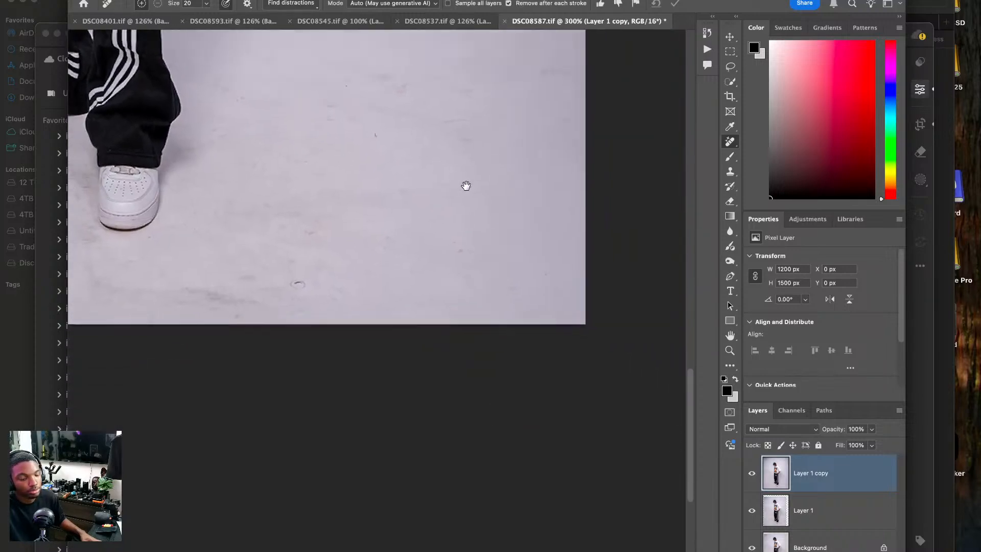
pyautogui.click(297, 280)
pyautogui.moveTo(293, 257); pyautogui.dragTo(229, 280)
pyautogui.click(366, 134)
# Paint away the remaining faint scuffs and spots across the floor area between the front shoe and the photo's right edge.
pyautogui.moveTo(427, 123); pyautogui.dragTo(467, 116)
pyautogui.moveTo(391, 93); pyautogui.dragTo(402, 82)
pyautogui.moveTo(413, 77); pyautogui.dragTo(461, 88)
pyautogui.moveTo(534, 72)
pyautogui.mouseDown()
pyautogui.moveTo(556, 70)
pyautogui.moveTo(505, 66)
pyautogui.mouseUp()
pyautogui.moveTo(327, 102); pyautogui.dragTo(323, 118)
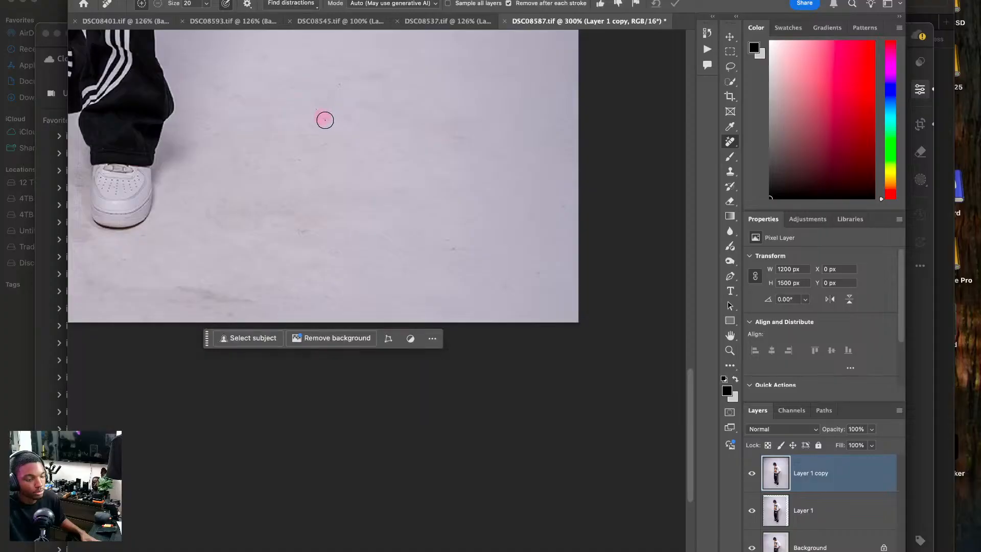
# Remove the dark streak near the photo's lower edge and the black speck to the left of the front shoe.
pyautogui.moveTo(191, 292); pyautogui.dragTo(369, 317)
pyautogui.moveTo(209, 128); pyautogui.dragTo(305, 311)
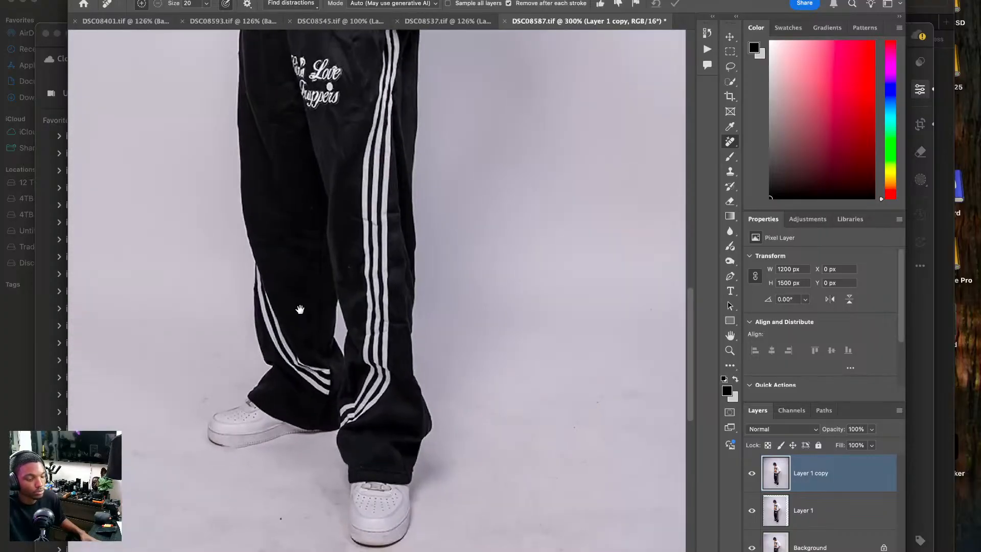
pyautogui.click(284, 515)
# Inspect the face, hair, shirt print and hands up close for blemishes with the Remove tool at size 3.
pyautogui.moveTo(354, 269)
pyautogui.mouseDown()
pyautogui.moveTo(352, 433)
pyautogui.moveTo(397, 494)
pyautogui.mouseUp()
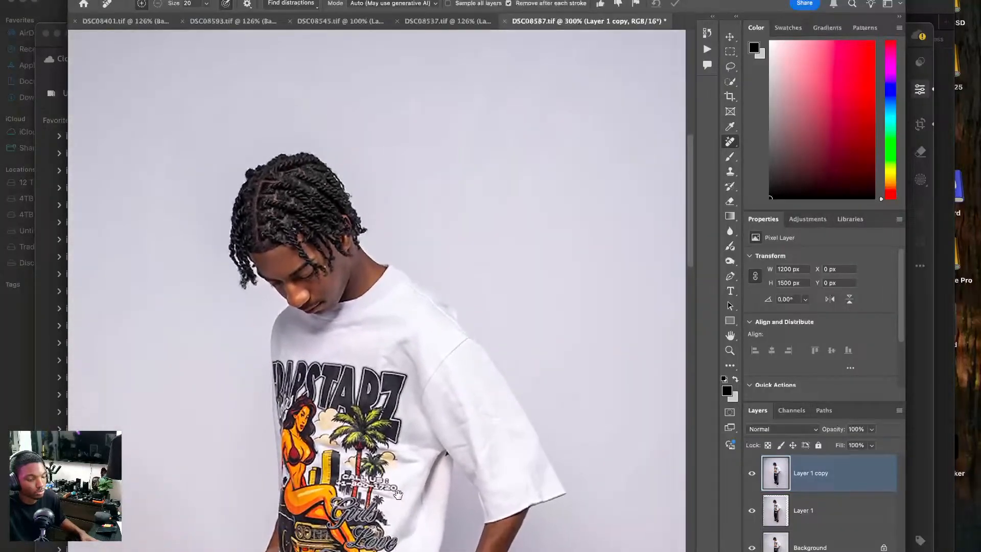
pyautogui.press('super+equal')
pyautogui.press('super+equal')
pyautogui.press('super+equal')
pyautogui.press('super+equal')
pyautogui.moveTo(335, 338); pyautogui.dragTo(346, 364)
pyautogui.press('[')
pyautogui.press('[')
pyautogui.press('[')
pyautogui.press('[')
pyautogui.press('[')
pyautogui.press('[')
pyautogui.press('[')
pyautogui.press('[')
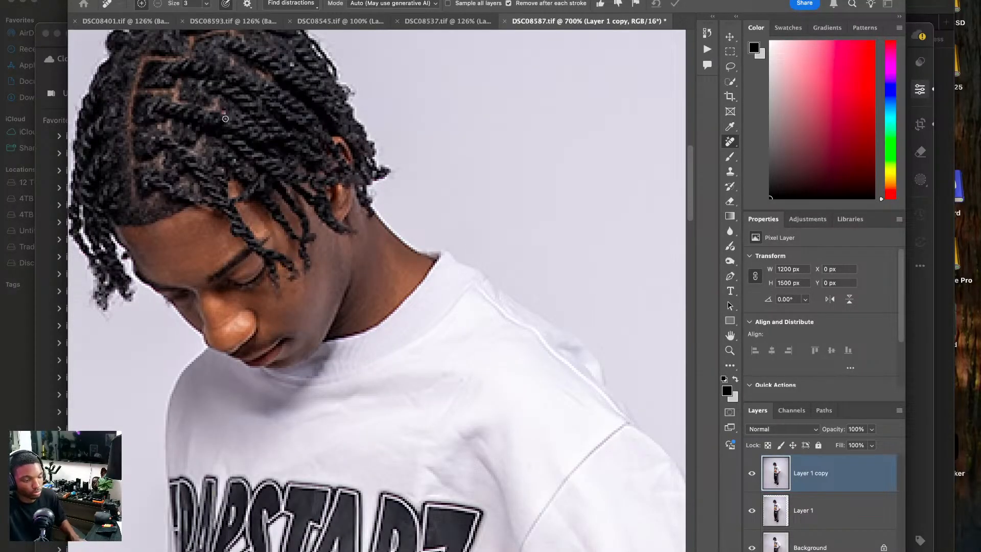
pyautogui.moveTo(287, 443); pyautogui.dragTo(272, 184)
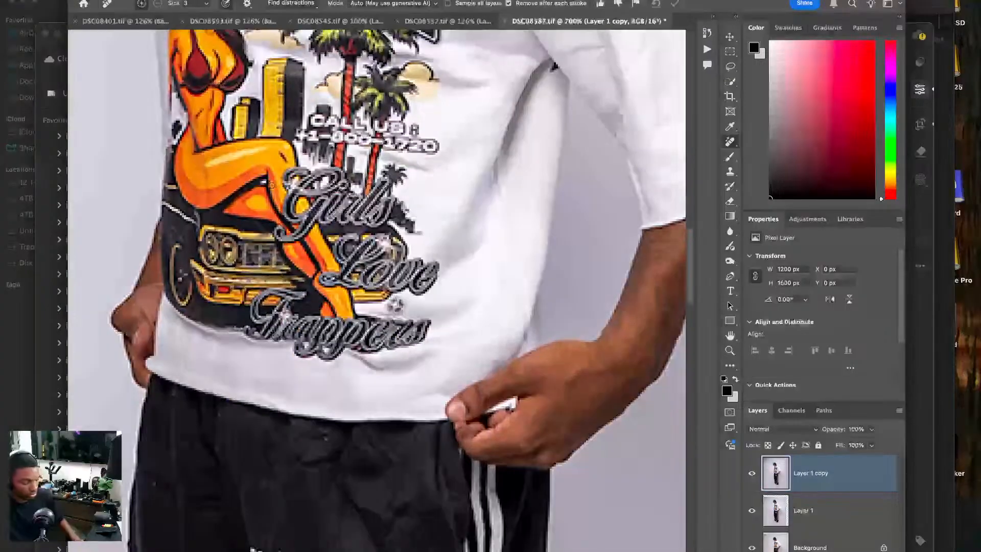
pyautogui.press('super+0')
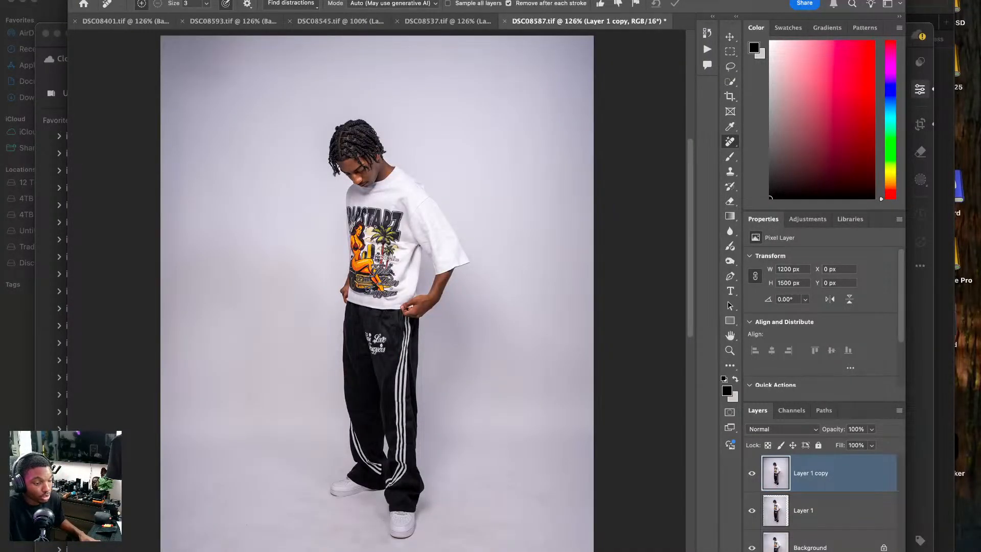
# Switch to Lightroom, open the back-view photo DSC08599.ARW and bring up its Light settings.
pyautogui.press('super+Tab')
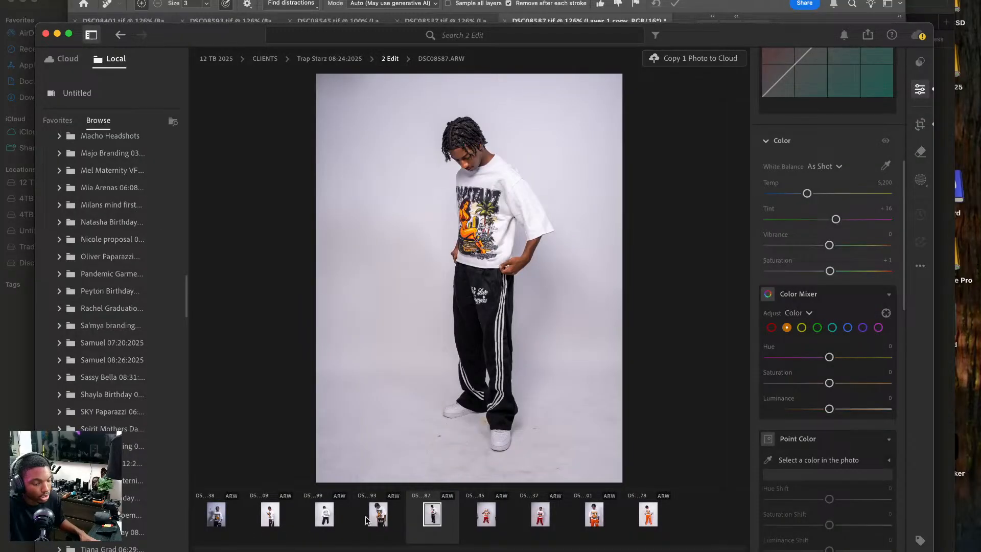
pyautogui.click(323, 515)
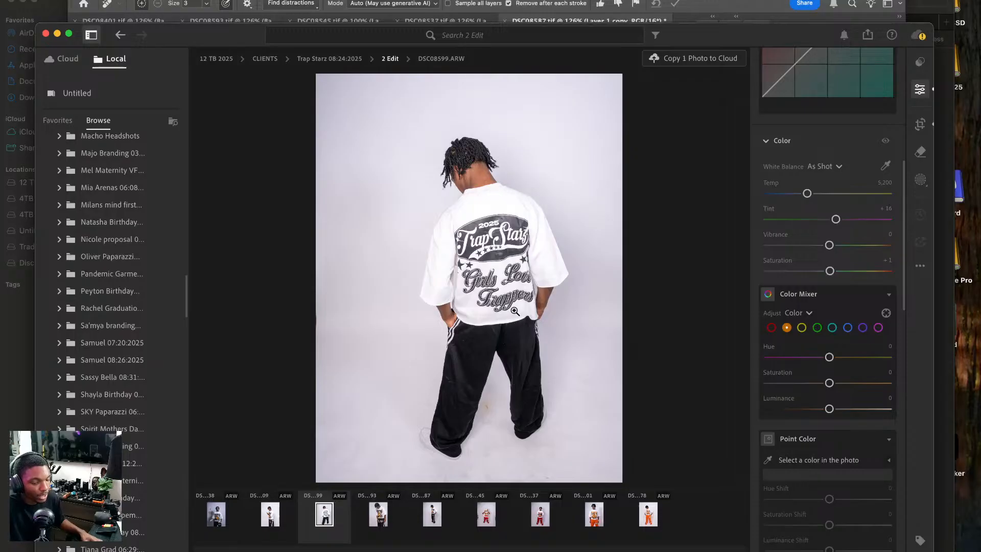
pyautogui.scroll(6, 815, 222)
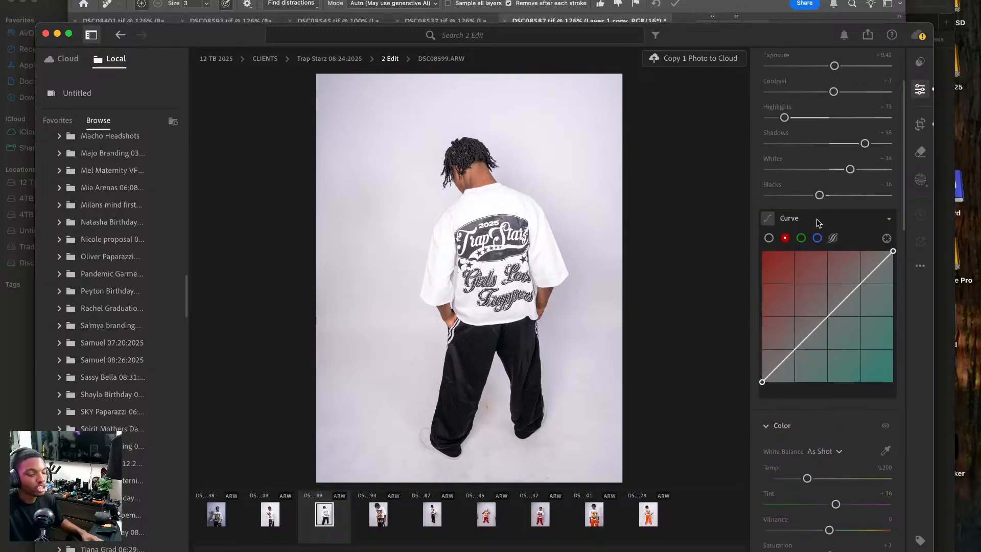
pyautogui.scroll(3, 817, 221)
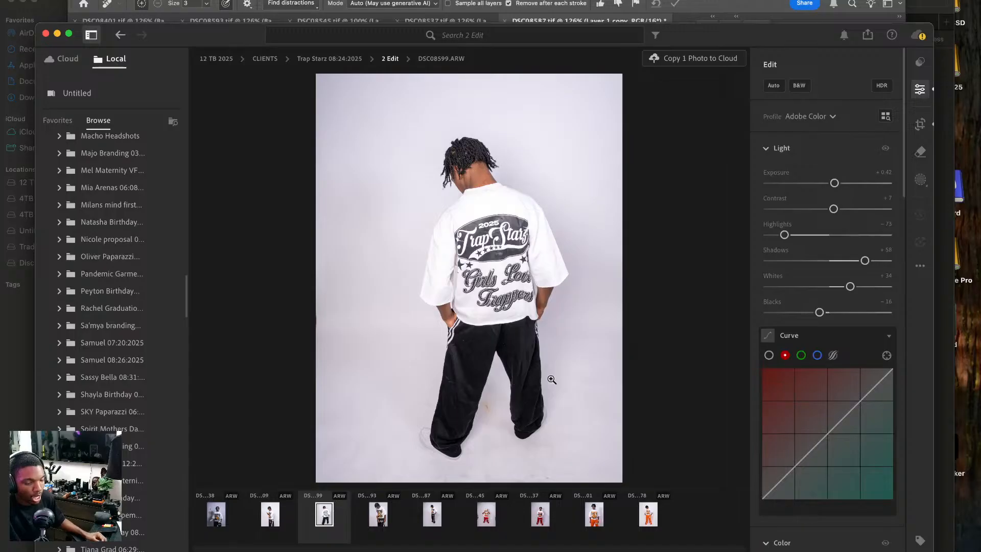
# Switch back to Photoshop and close DSC08587.tif, DSC08537.tif and DSC08593.tif, saving the changes to each.
pyautogui.click(702, 18)
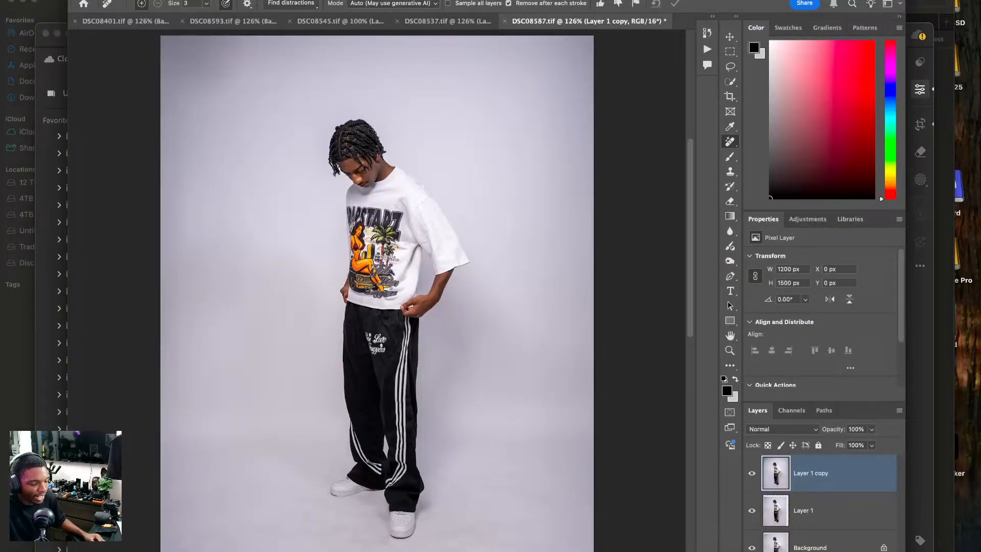
pyautogui.click(504, 21)
pyautogui.click(521, 188)
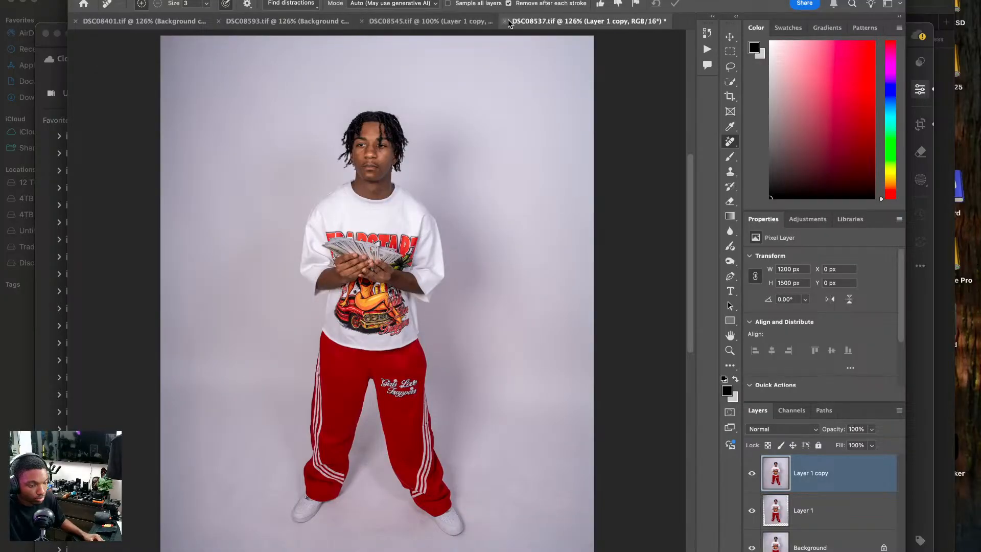
pyautogui.click(505, 20)
pyautogui.click(478, 190)
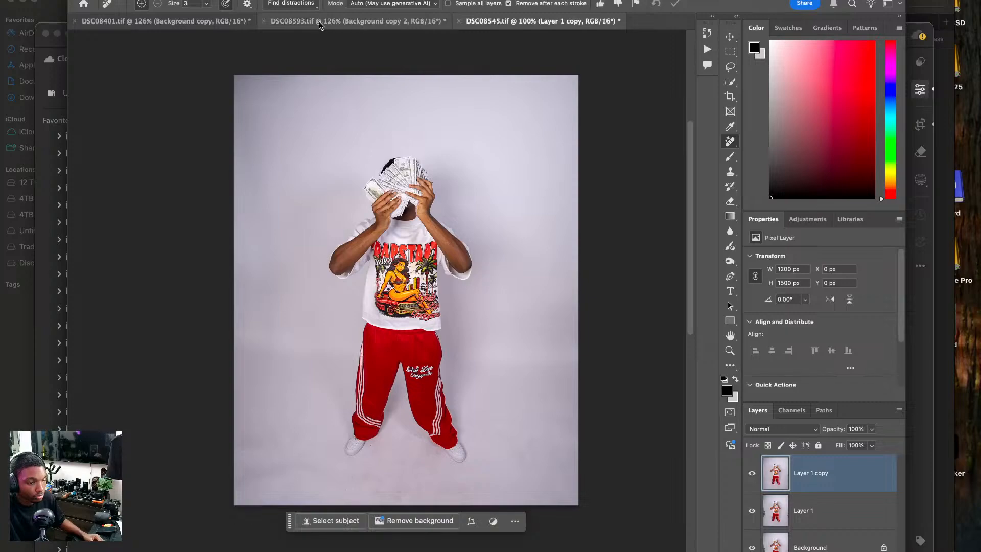
pyautogui.click(263, 21)
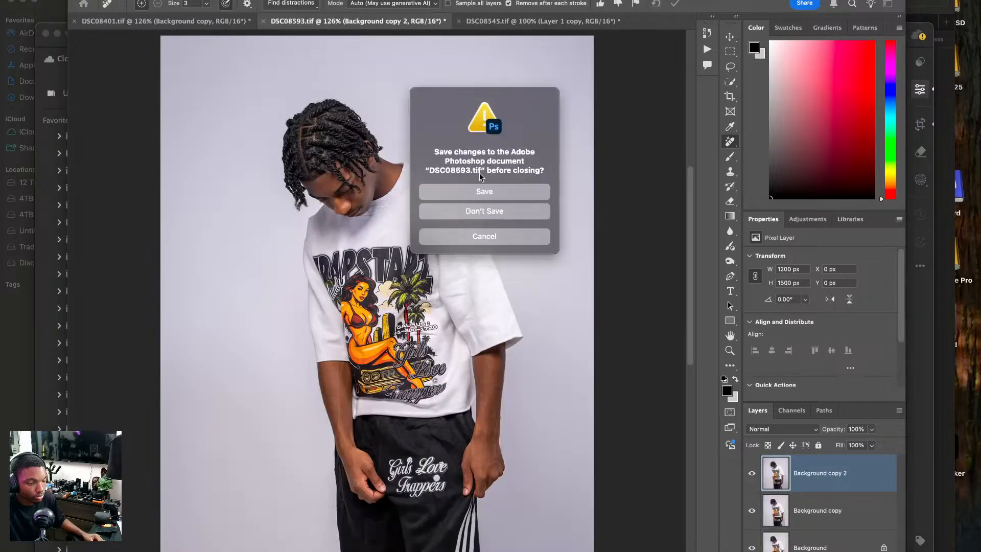
pyautogui.click(480, 193)
# Switch to Lightroom, lower the exposure of DSC08599.ARW to +0.20 and open the photo for editing in Photoshop.
pyautogui.click(208, 25)
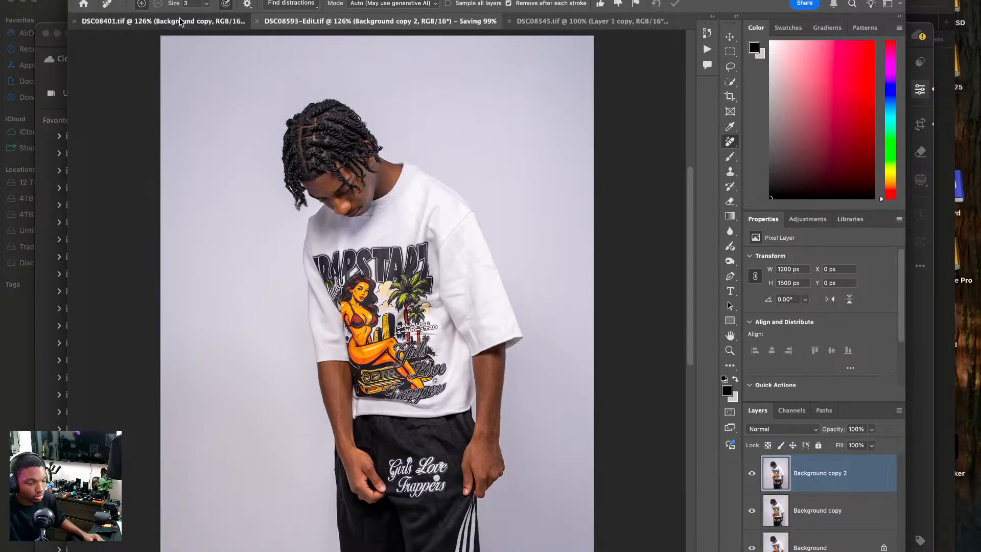
pyautogui.click(52, 420)
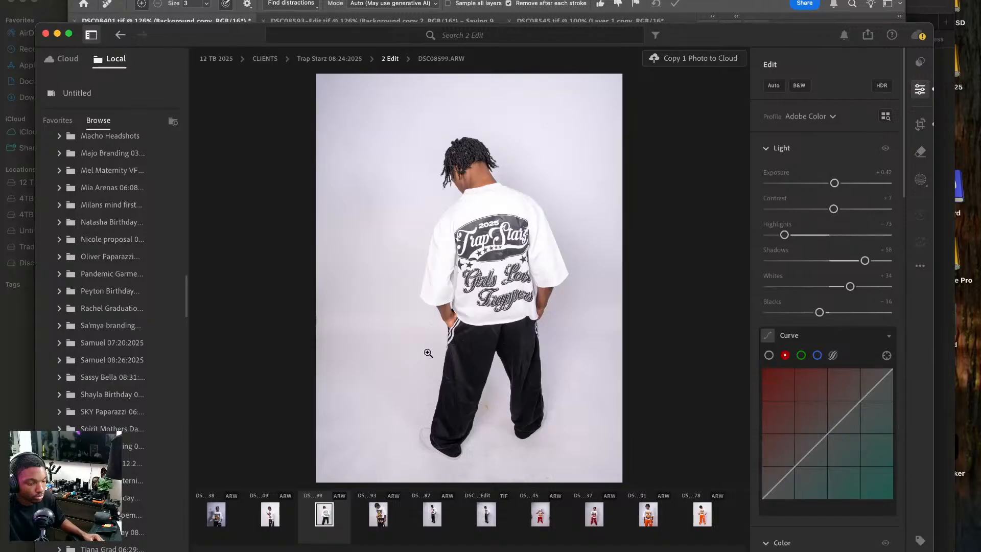
pyautogui.moveTo(834, 183); pyautogui.dragTo(833, 183)
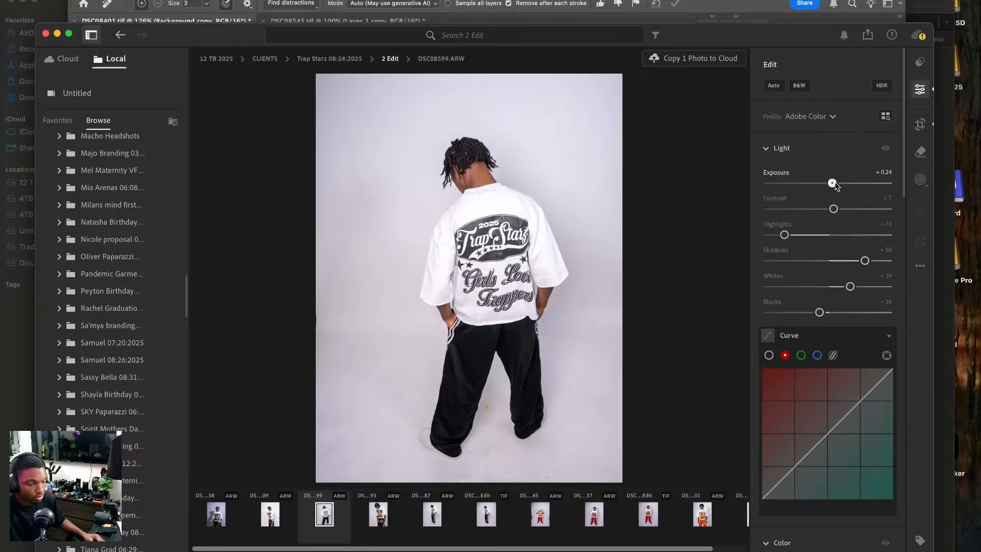
pyautogui.rightClick(484, 223)
pyautogui.moveTo(587, 307)
pyautogui.click(644, 305)
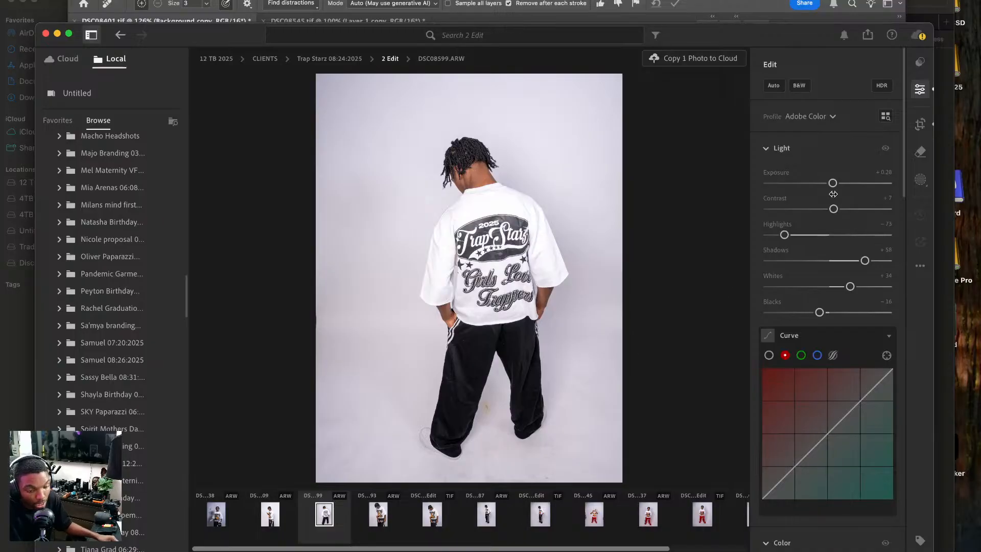
pyautogui.moveTo(833, 183); pyautogui.dragTo(831, 183)
pyautogui.rightClick(550, 222)
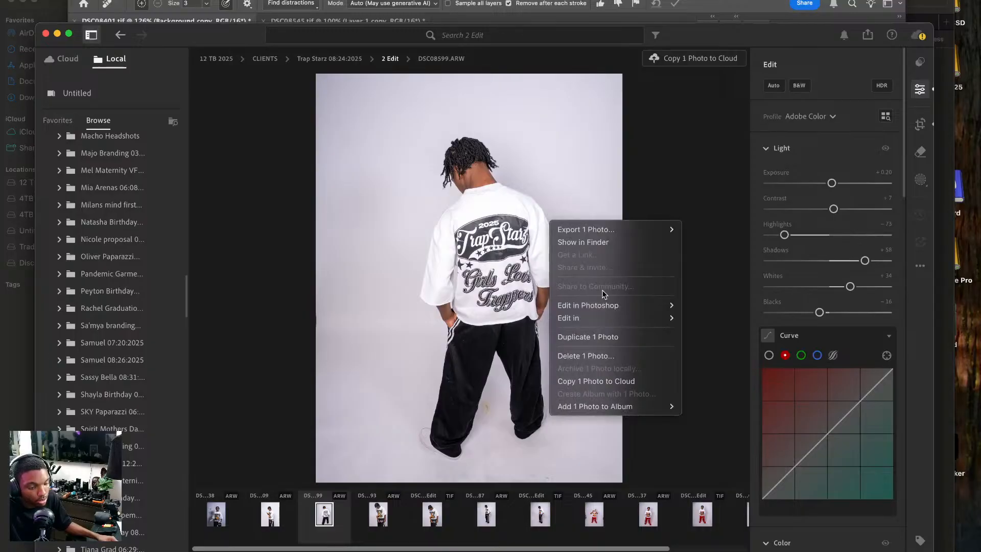
pyautogui.moveTo(601, 305)
pyautogui.click(709, 306)
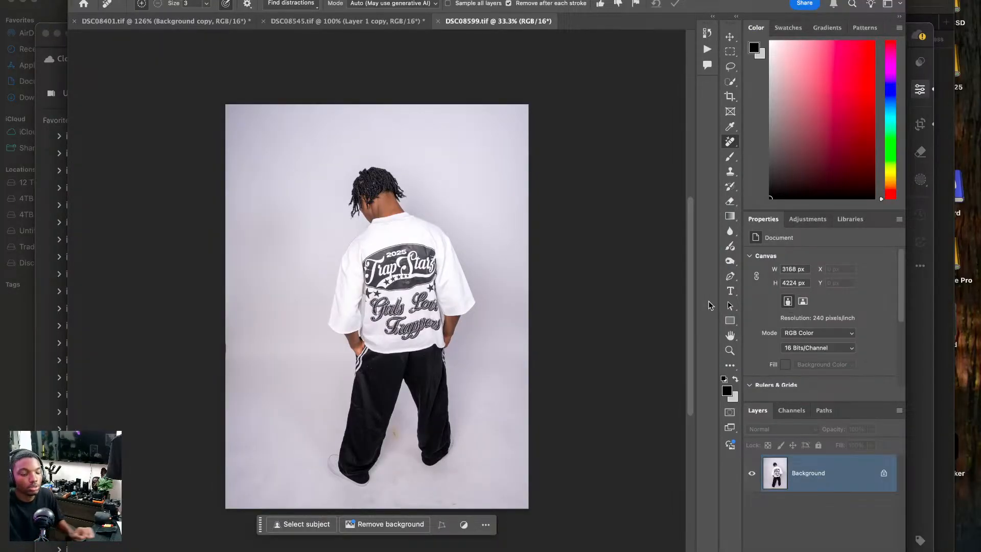
# Duplicate the background layer twice and frame a 4 x 5 crop centred on the model, extending past the backdrop's right and lower edges.
pyautogui.hotkey('ctrl', 'j')
pyautogui.hotkey('ctrl', 'j')
pyautogui.press('c')
pyautogui.moveTo(533, 306); pyautogui.dragTo(483, 282)
pyautogui.moveTo(535, 106); pyautogui.dragTo(542, 100)
pyautogui.moveTo(407, 254); pyautogui.dragTo(402, 249)
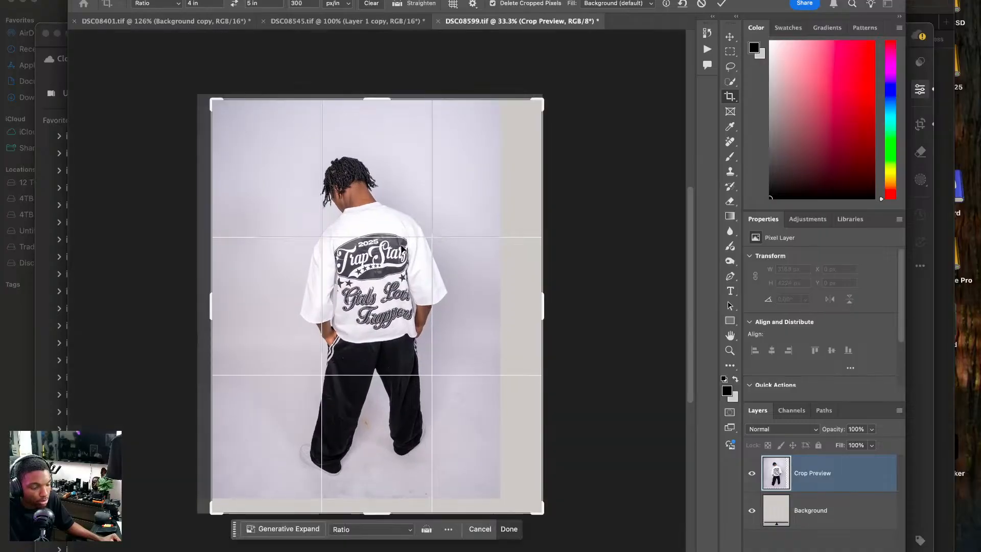
# Set the crop fill to Generative Expand and apply the crop at 4 x 5 in, 300 px/in.
pyautogui.click(634, 4)
pyautogui.click(612, 15)
pyautogui.press('Return')
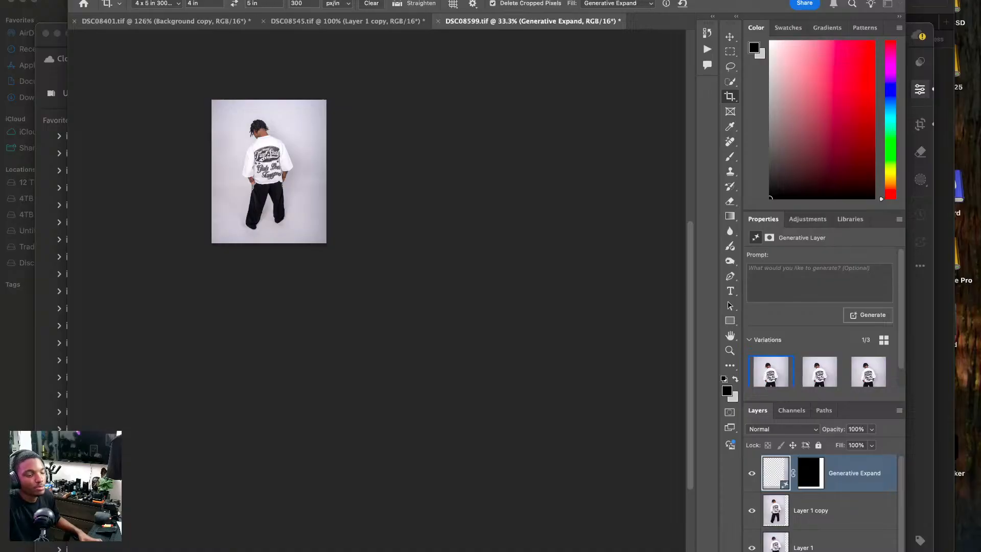
# Merge the first Generative Expand variation down into Layer 1 copy.
pyautogui.click(860, 473)
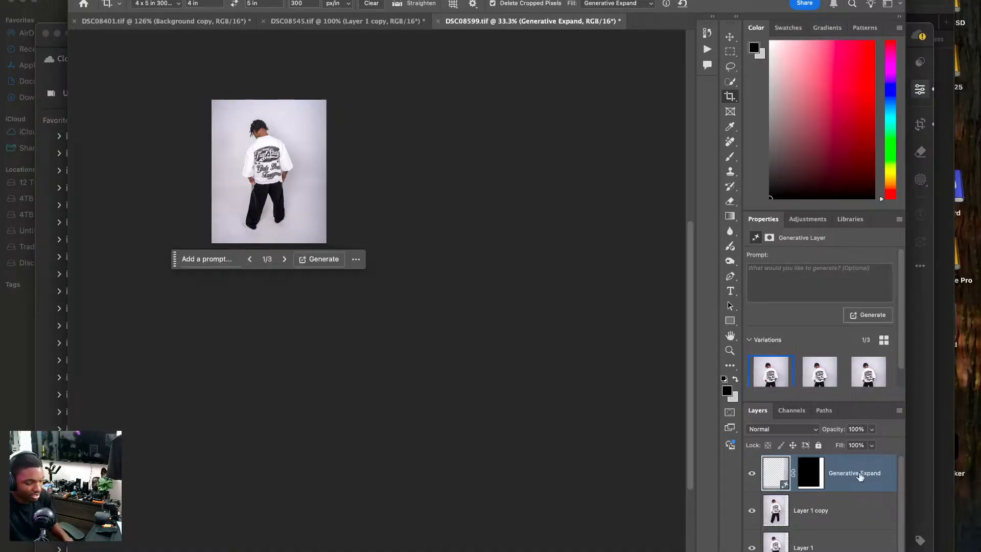
pyautogui.press('super+0')
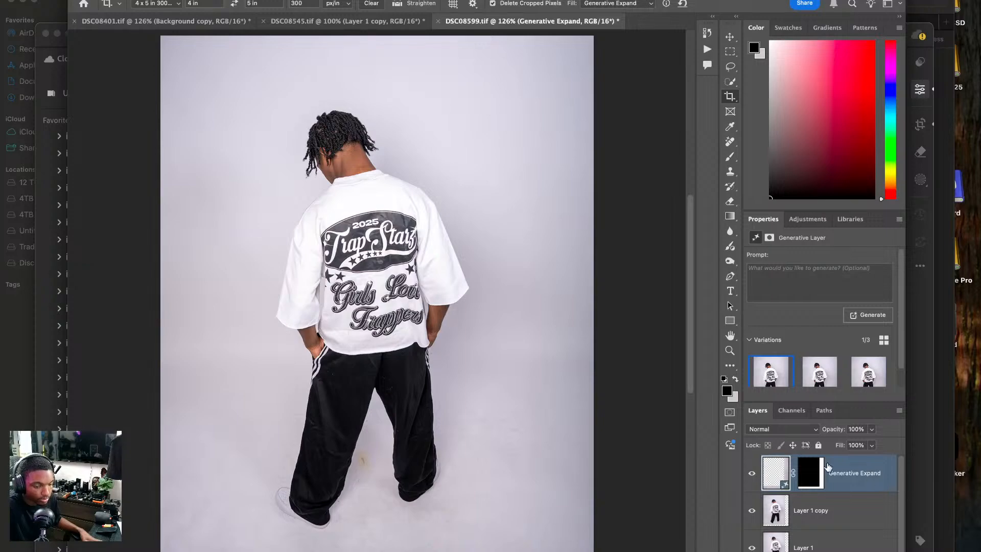
pyautogui.rightClick(849, 480)
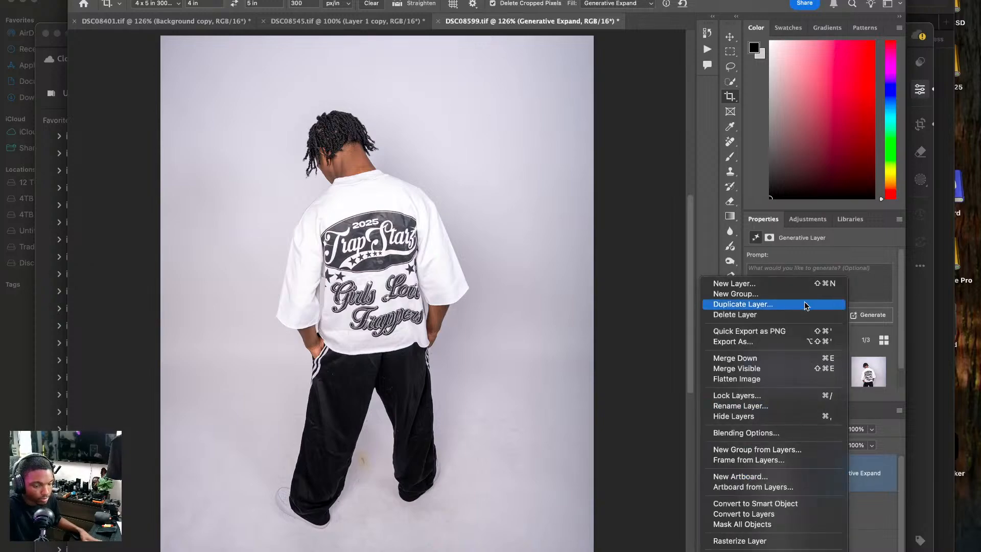
pyautogui.click(789, 358)
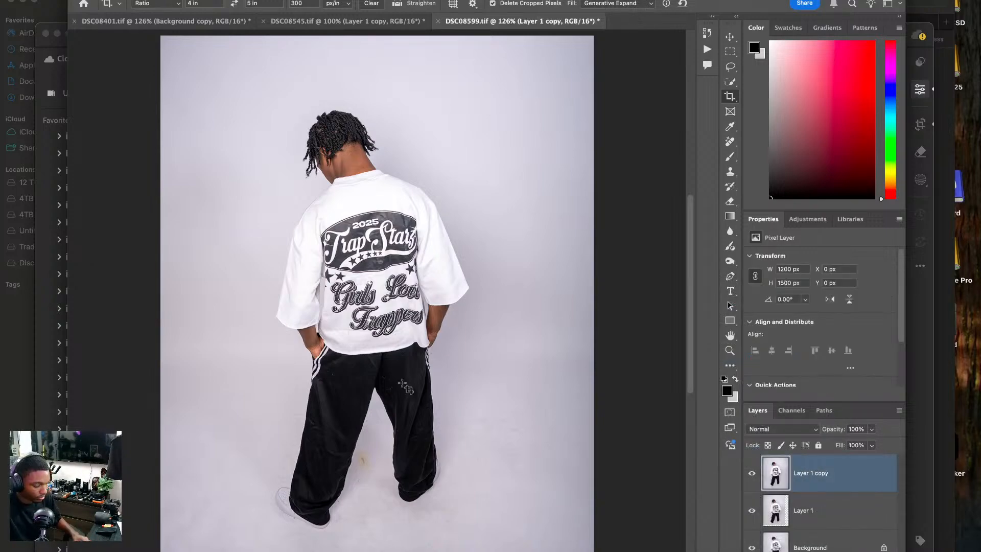
# Remove the yellowish stain on the floor between the model's legs with the Remove tool at size 20.
pyautogui.scroll(3, 403, 385)
pyautogui.scroll(-10, 403, 405)
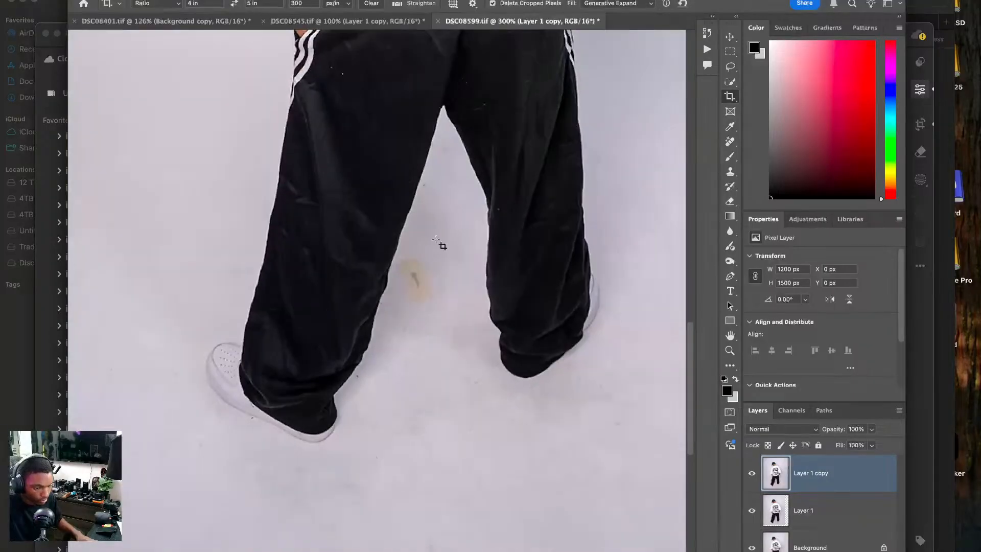
pyautogui.click(730, 143)
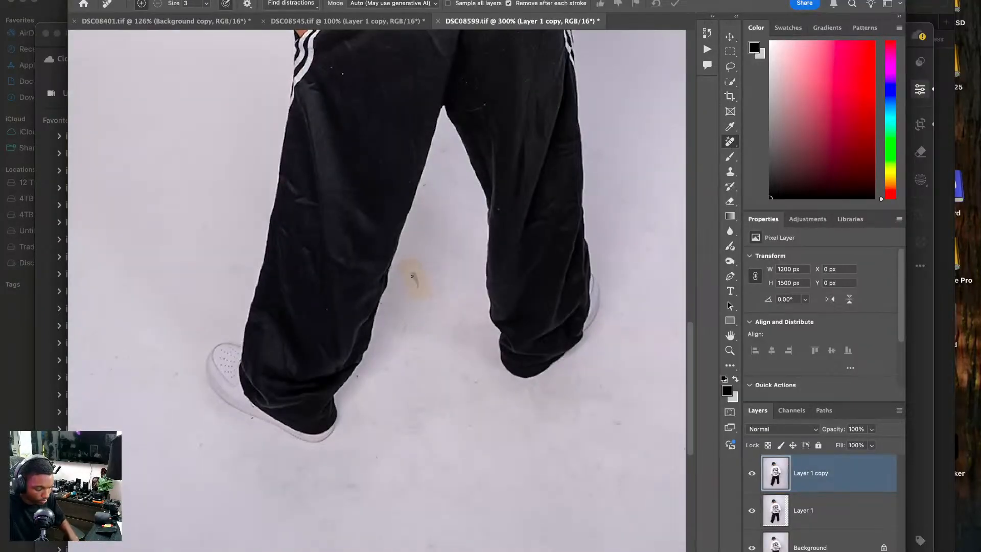
pyautogui.press(']')
pyautogui.press(']')
pyautogui.press(']')
pyautogui.press(']')
pyautogui.press(']')
pyautogui.press(']')
pyautogui.moveTo(413, 254)
pyautogui.mouseDown()
pyautogui.moveTo(413, 294)
pyautogui.moveTo(431, 293)
pyautogui.moveTo(418, 263)
pyautogui.moveTo(434, 293)
pyautogui.mouseUp()
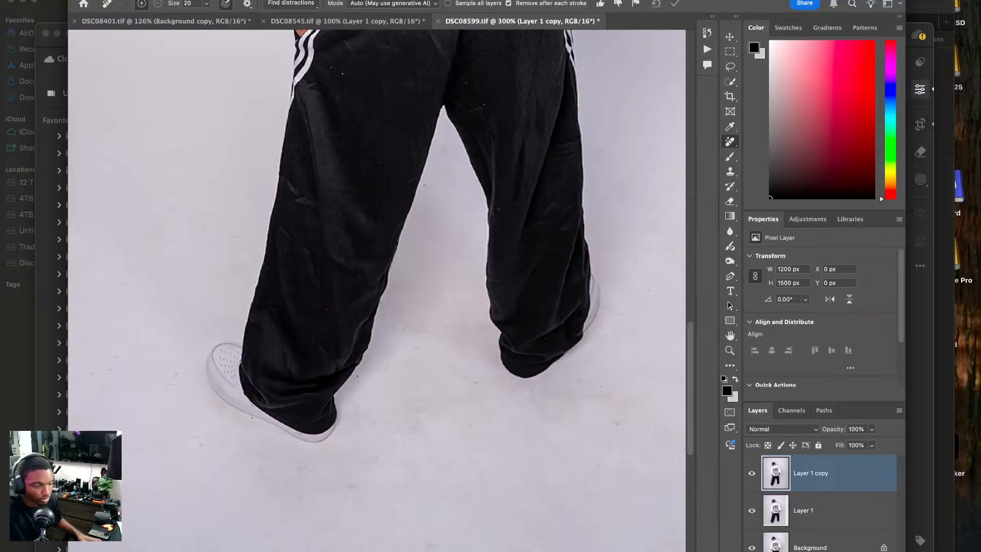
# Remove the lint specks from the model's black pants with the Remove tool at size 6.
pyautogui.press('[')
pyautogui.press('[')
pyautogui.press('[')
pyautogui.press('[')
pyautogui.press('[')
pyautogui.press('[')
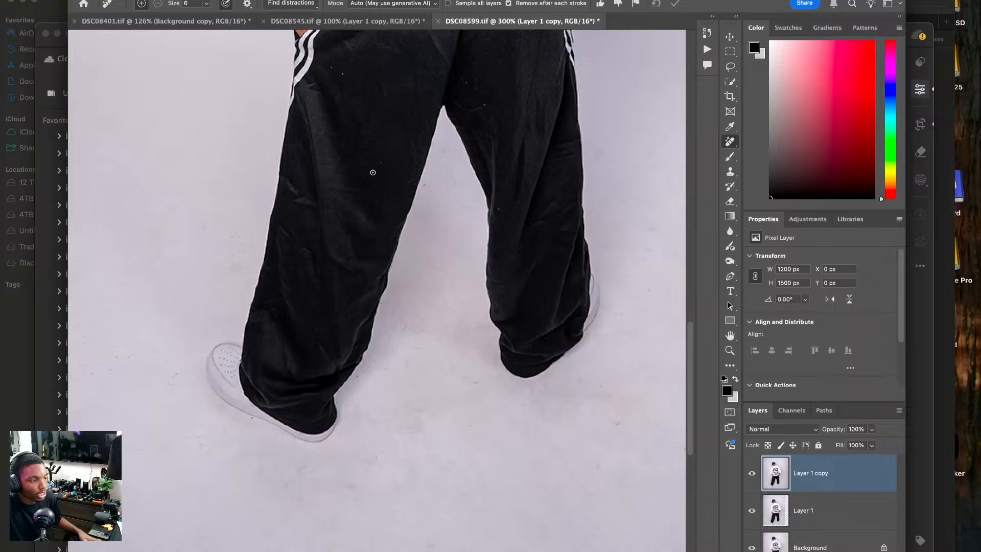
pyautogui.moveTo(361, 170); pyautogui.dragTo(292, 254)
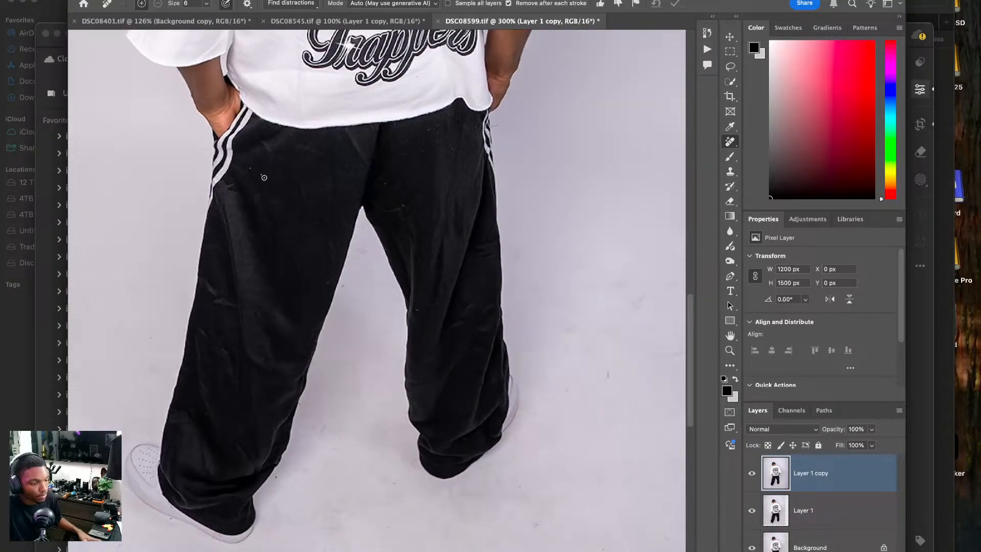
pyautogui.moveTo(258, 173); pyautogui.dragTo(249, 168)
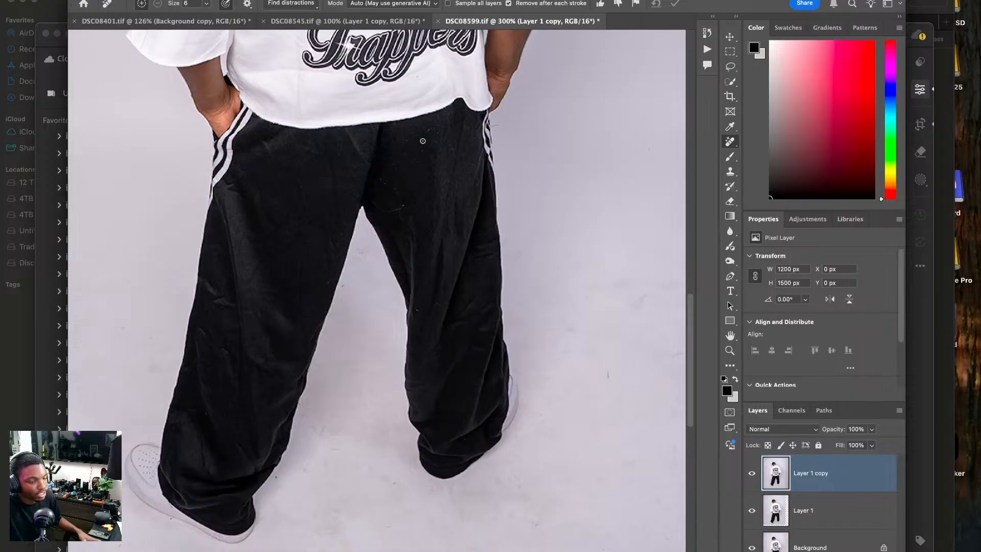
pyautogui.moveTo(407, 153); pyautogui.dragTo(322, 319)
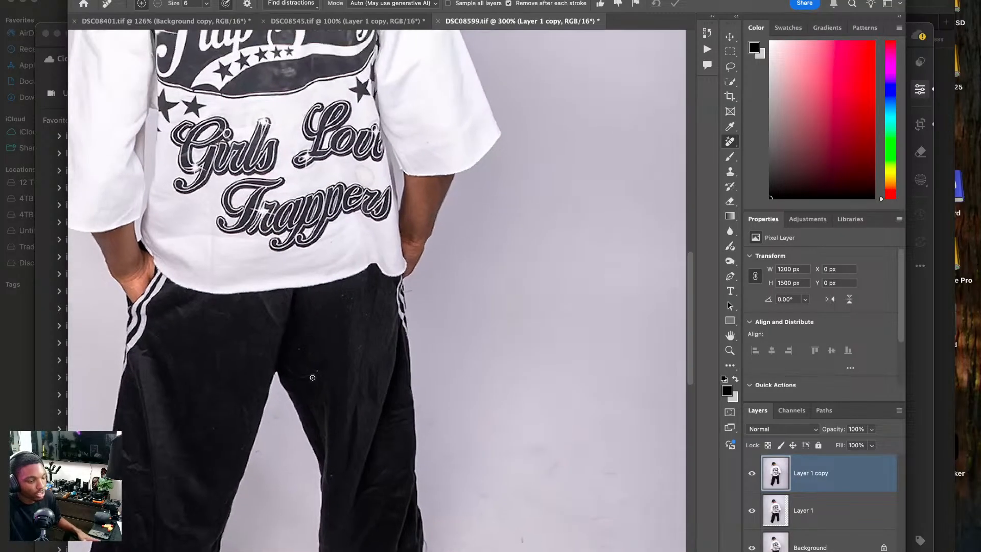
pyautogui.moveTo(286, 369); pyautogui.dragTo(325, 370)
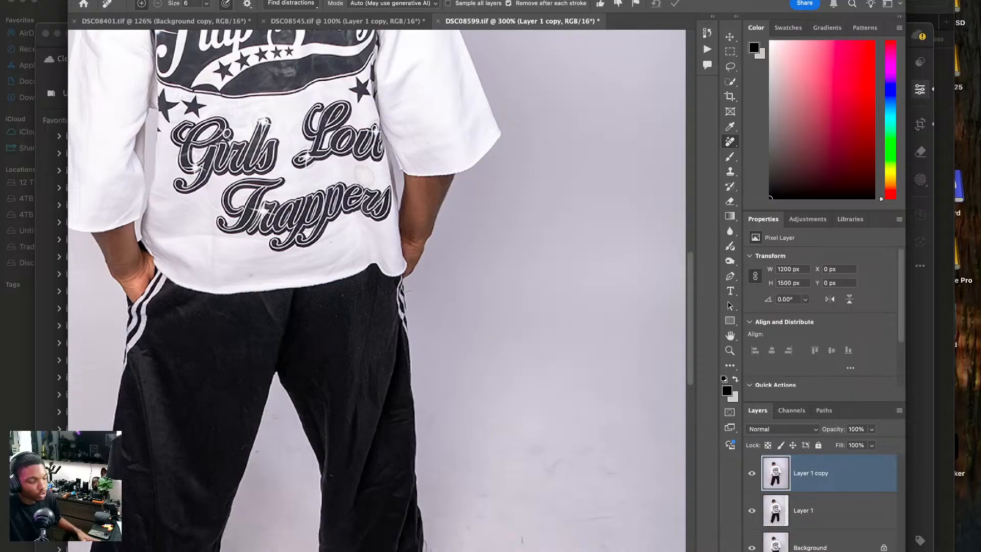
pyautogui.moveTo(235, 105); pyautogui.dragTo(260, 370)
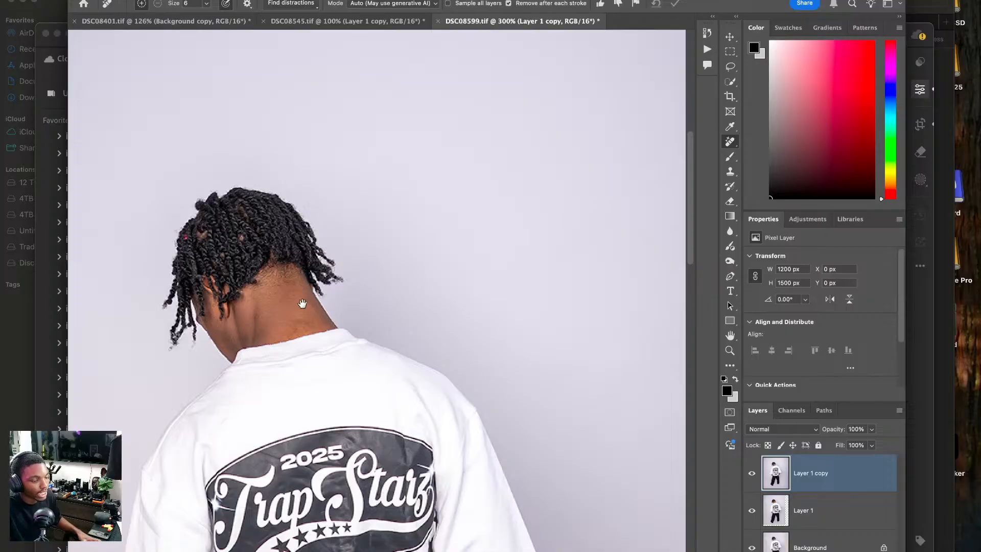
pyautogui.moveTo(303, 303); pyautogui.dragTo(279, 161)
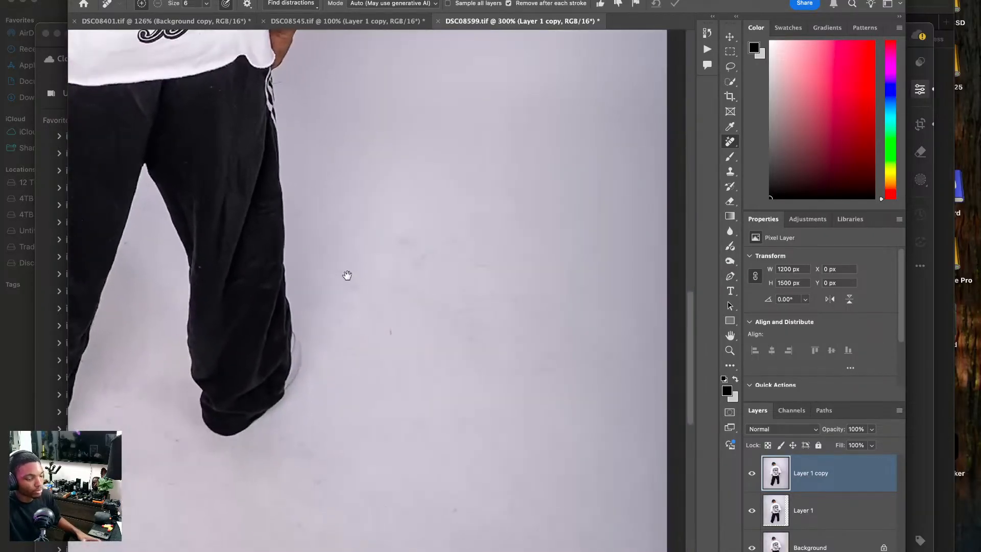
pyautogui.press('super+0')
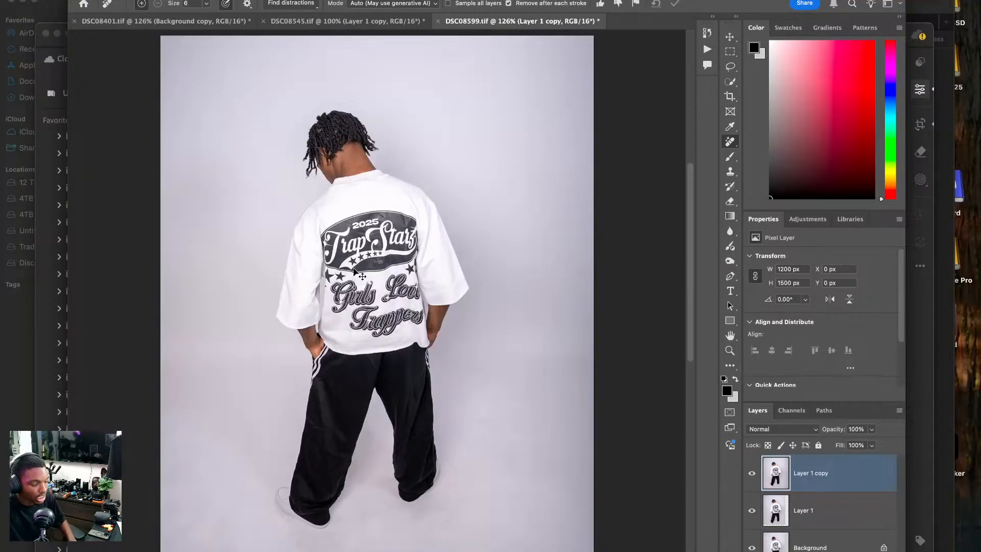
# Remove the scuffs and specks on the floor to the right of the model with the Remove tool at size 15.
pyautogui.press('super+plus')
pyautogui.press('super+plus')
pyautogui.moveTo(571, 506); pyautogui.dragTo(424, 336)
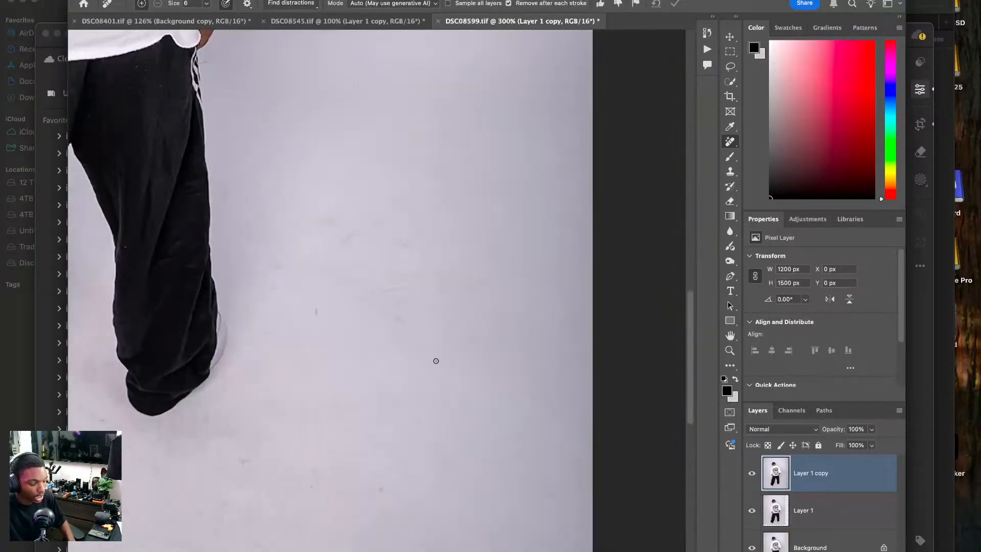
pyautogui.press(']')
pyautogui.press(']')
pyautogui.press(']')
pyautogui.press(']')
pyautogui.moveTo(352, 232); pyautogui.dragTo(352, 254)
pyautogui.moveTo(365, 292); pyautogui.dragTo(412, 289)
pyautogui.moveTo(393, 243)
pyautogui.mouseDown()
pyautogui.moveTo(376, 221)
pyautogui.moveTo(394, 241)
pyautogui.mouseUp()
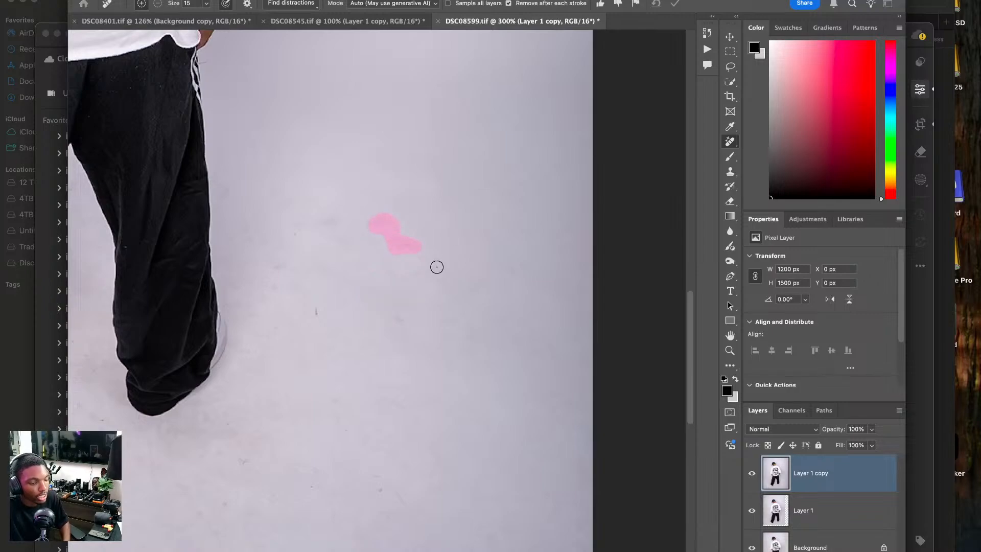
pyautogui.moveTo(321, 313); pyautogui.dragTo(317, 306)
pyautogui.moveTo(416, 278); pyautogui.dragTo(418, 272)
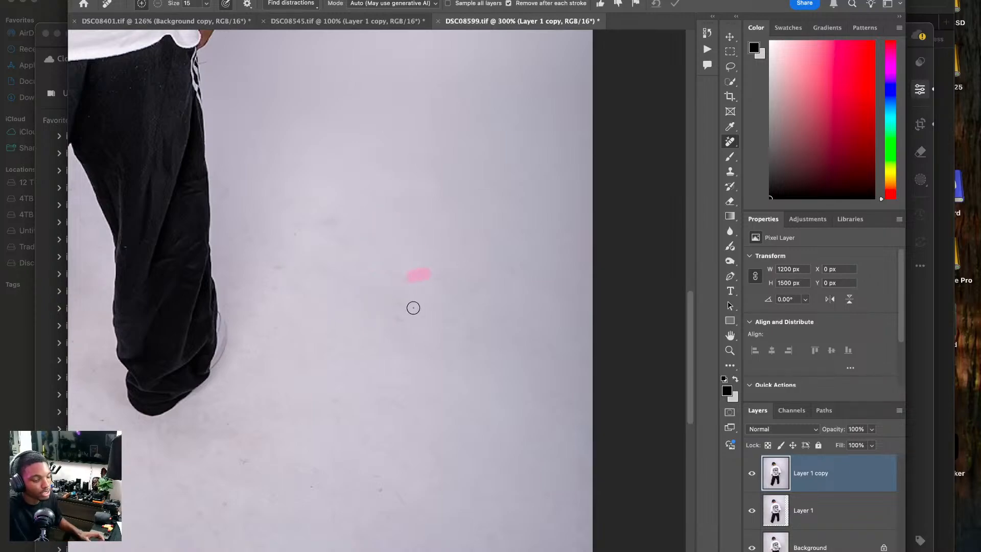
pyautogui.moveTo(400, 313); pyautogui.dragTo(405, 335)
# Close the DSC08599 document and save its changes.
pyautogui.press('super+0')
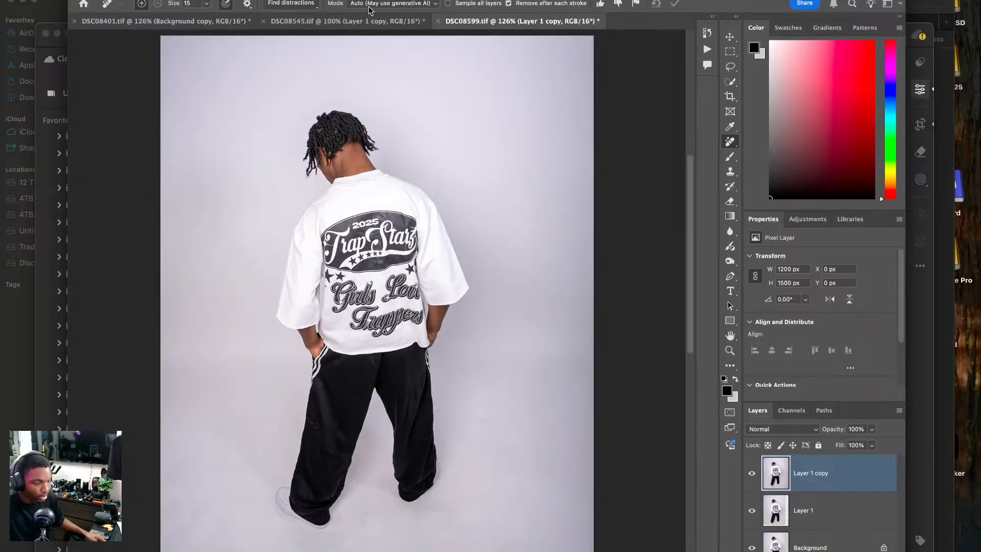
pyautogui.click(438, 21)
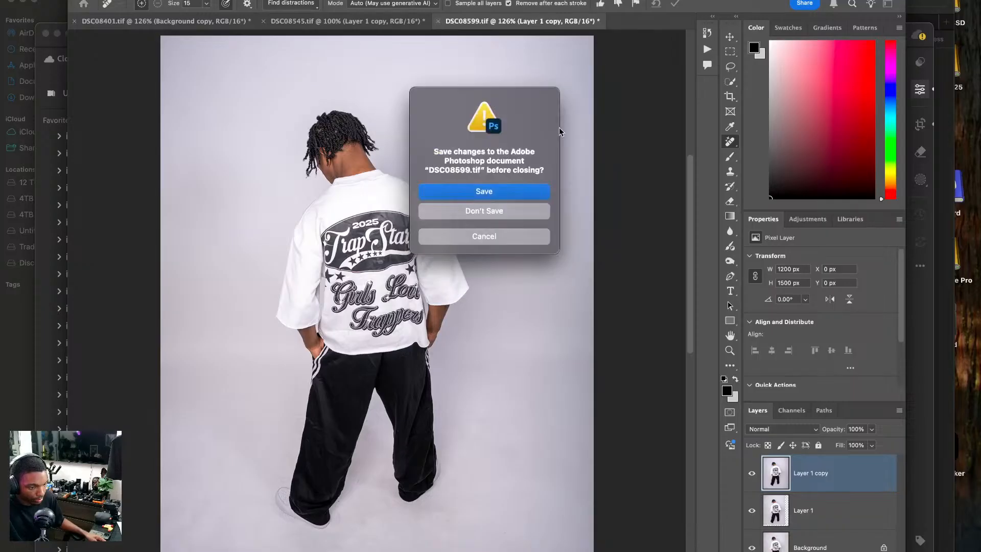
pyautogui.click(502, 191)
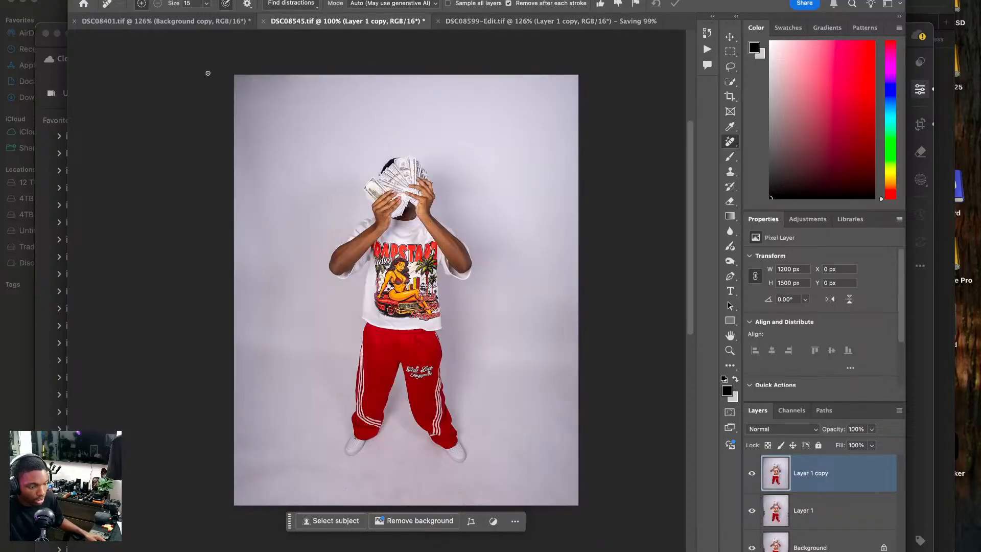
# Switch to Lightroom, send DSC08638.ARW to Photoshop for editing, and duplicate its background layer twice.
pyautogui.click(164, 21)
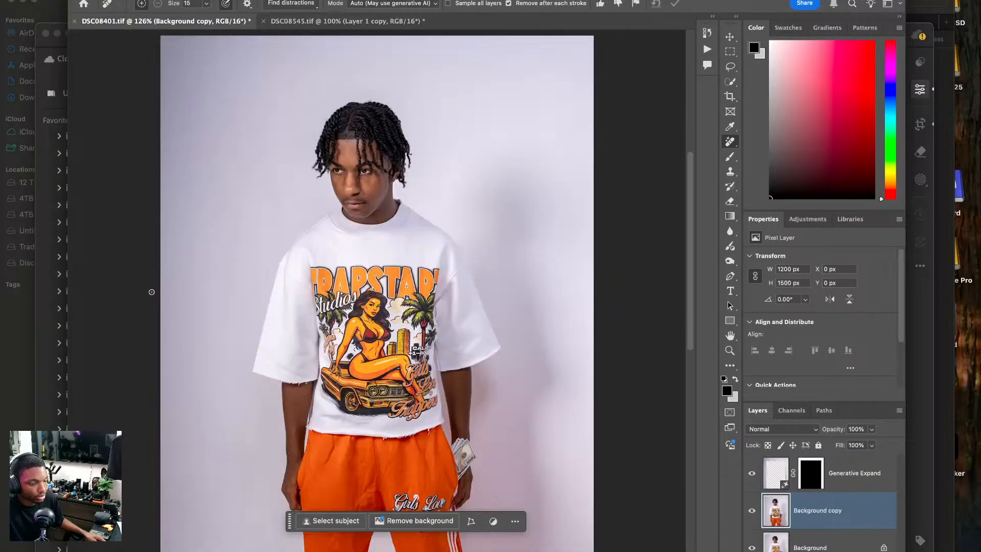
pyautogui.click(55, 511)
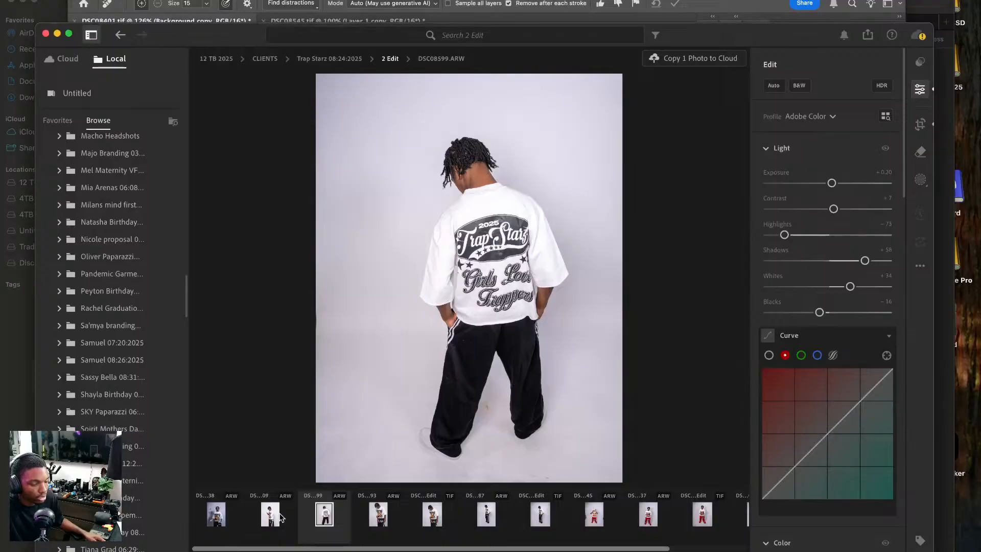
pyautogui.click(216, 515)
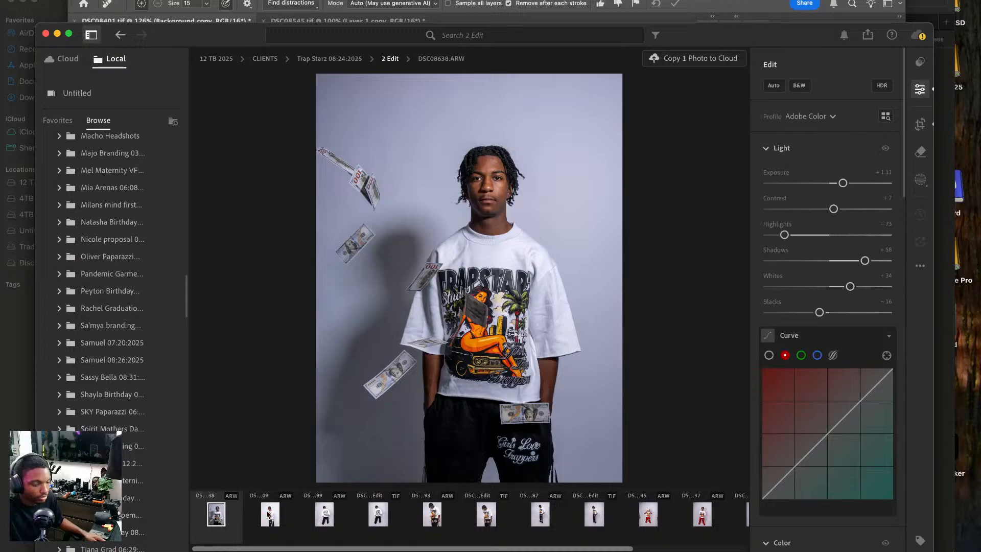
pyautogui.rightClick(475, 226)
pyautogui.moveTo(515, 307)
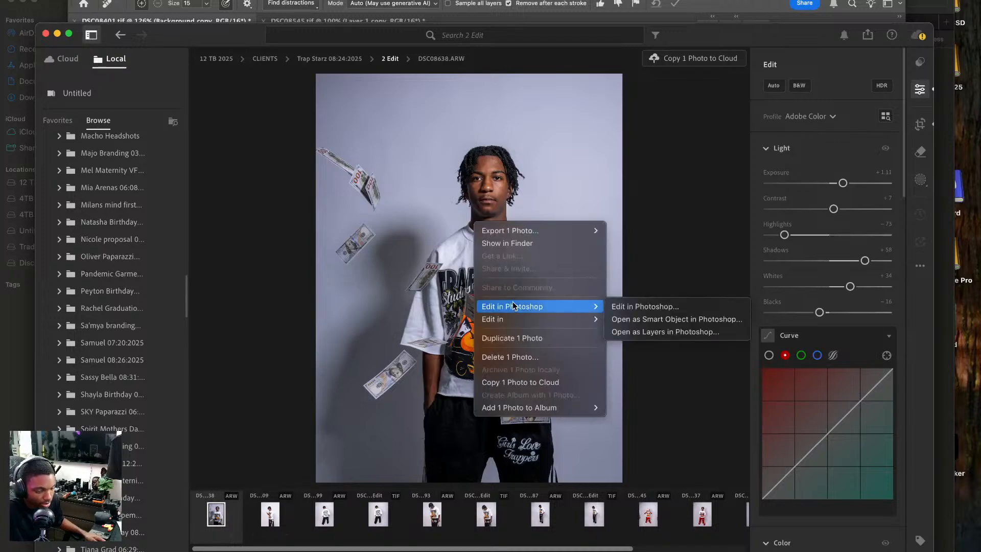
pyautogui.click(623, 307)
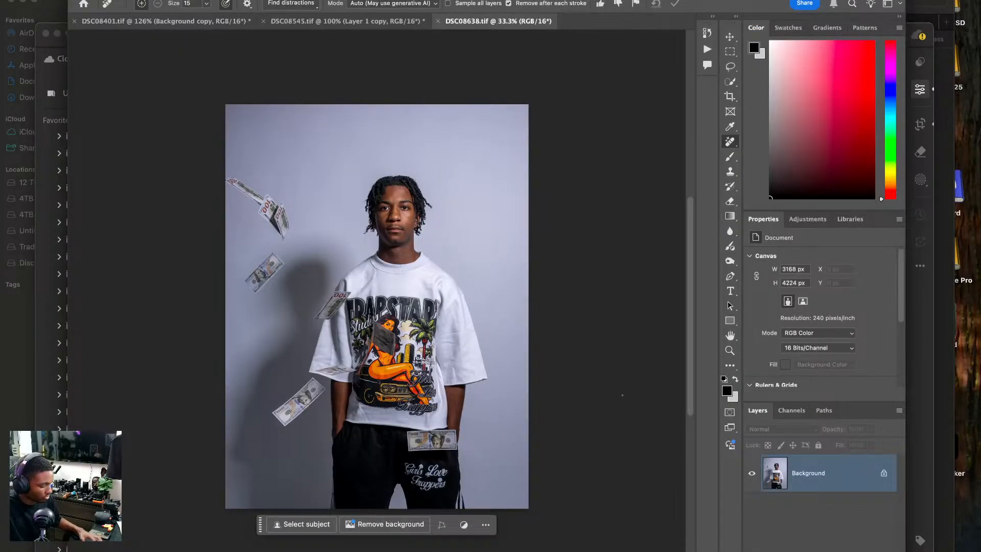
pyautogui.press('super+j')
pyautogui.press('super+j')
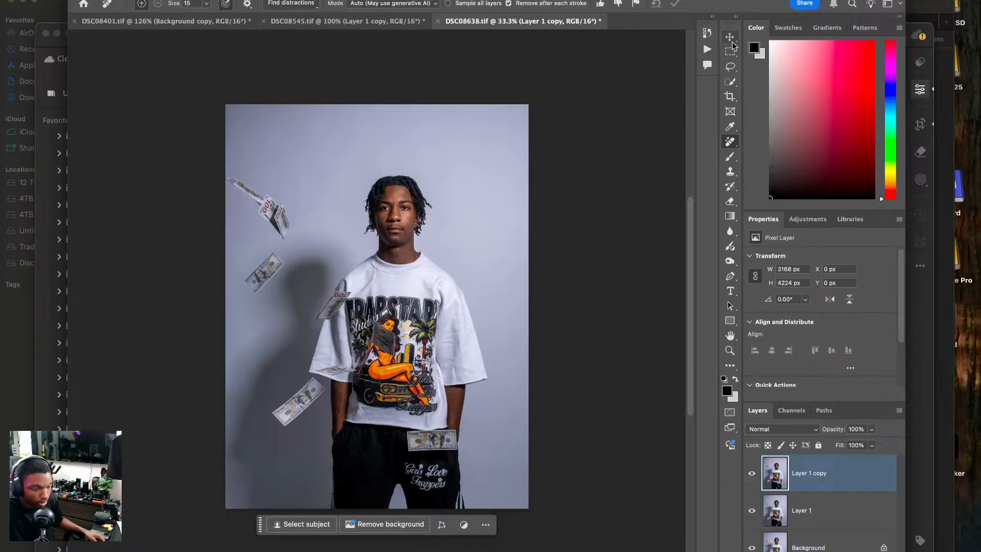
# Try to copy the upper-left flying bills to the backdrop right of the model with the Patch tool.
pyautogui.click(729, 63)
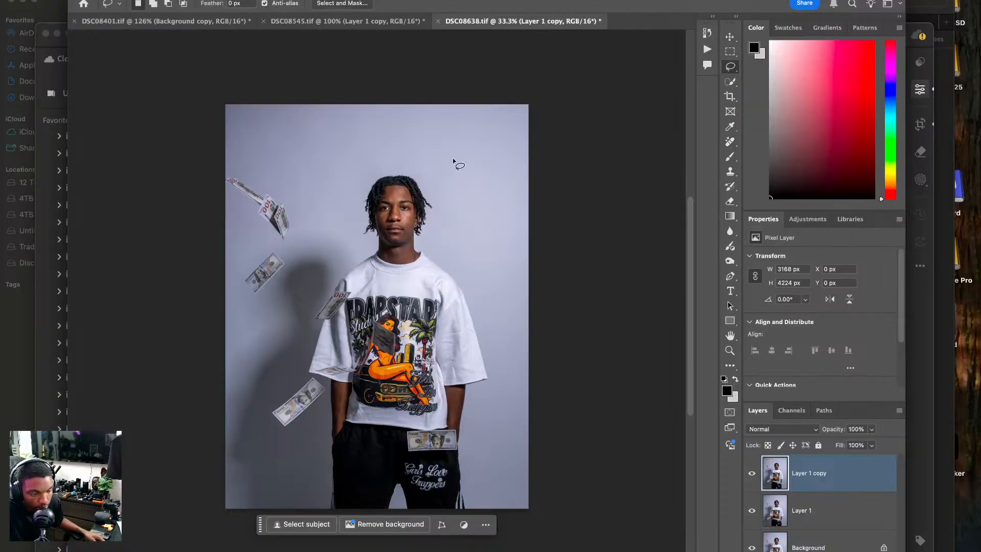
pyautogui.click(730, 141)
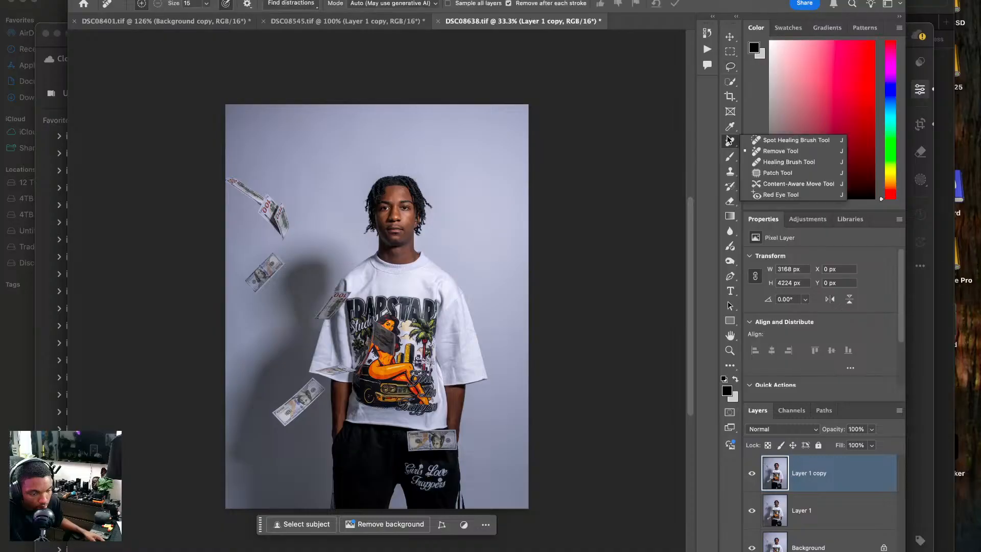
pyautogui.click(771, 173)
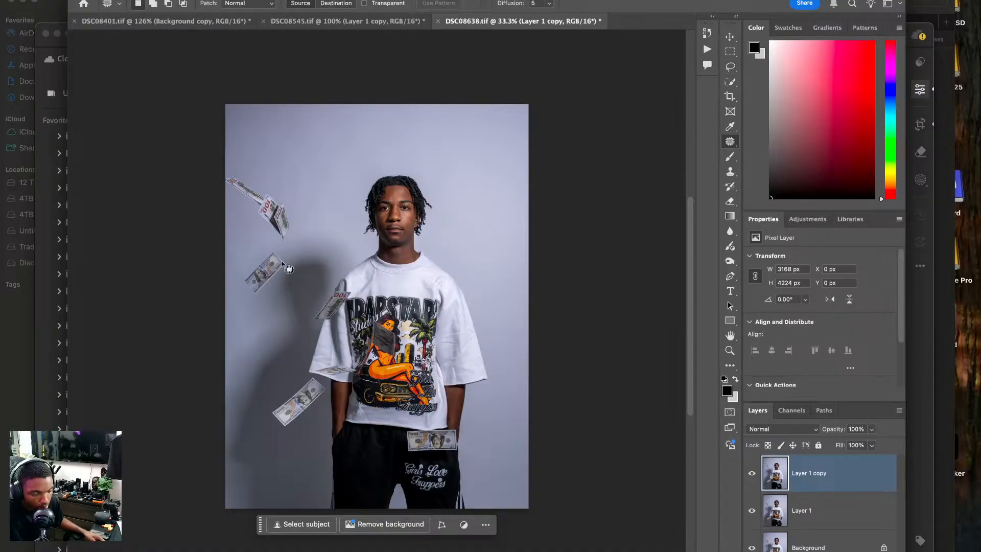
pyautogui.moveTo(246, 224)
pyautogui.mouseDown()
pyautogui.moveTo(286, 248)
pyautogui.moveTo(298, 236)
pyautogui.moveTo(291, 193)
pyautogui.moveTo(238, 171)
pyautogui.moveTo(221, 205)
pyautogui.moveTo(298, 202)
pyautogui.moveTo(333, 171)
pyautogui.mouseUp()
pyautogui.press('super+z')
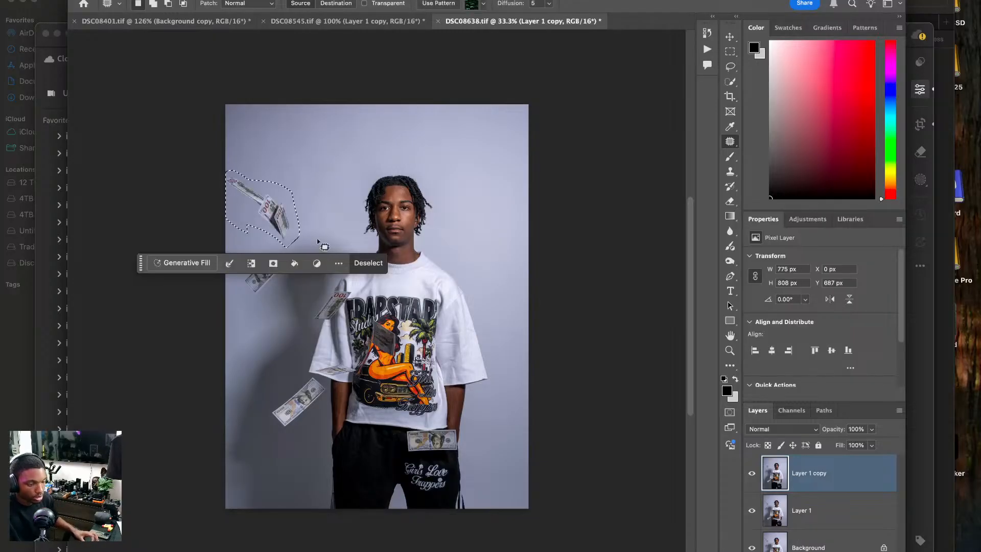
pyautogui.press('super+d')
pyautogui.moveTo(485, 153)
pyautogui.mouseDown()
pyautogui.moveTo(467, 174)
pyautogui.moveTo(515, 242)
pyautogui.moveTo(513, 149)
pyautogui.mouseUp()
pyautogui.moveTo(399, 166); pyautogui.dragTo(261, 193)
pyautogui.press('super+d')
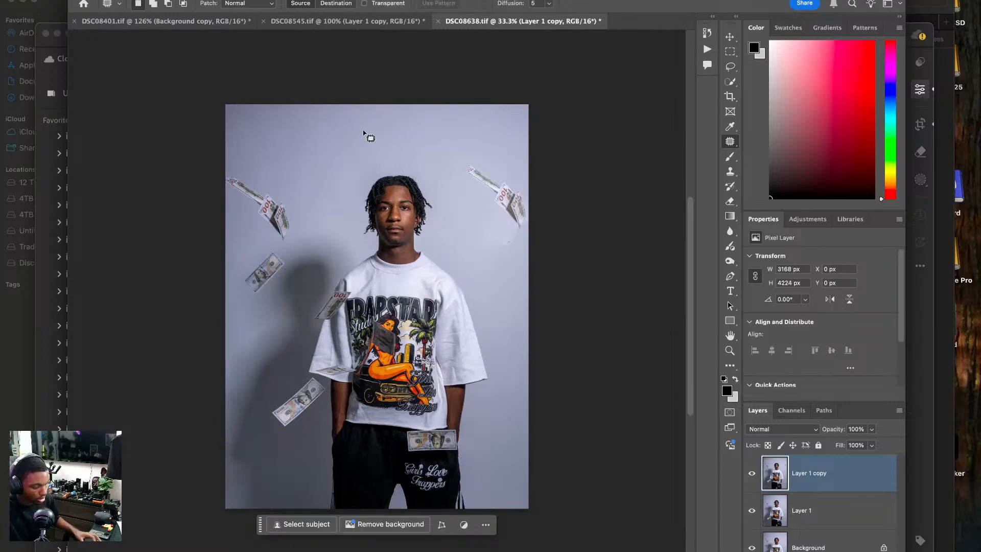
pyautogui.press('super+z')
pyautogui.press('super+z')
pyautogui.press('super+d')
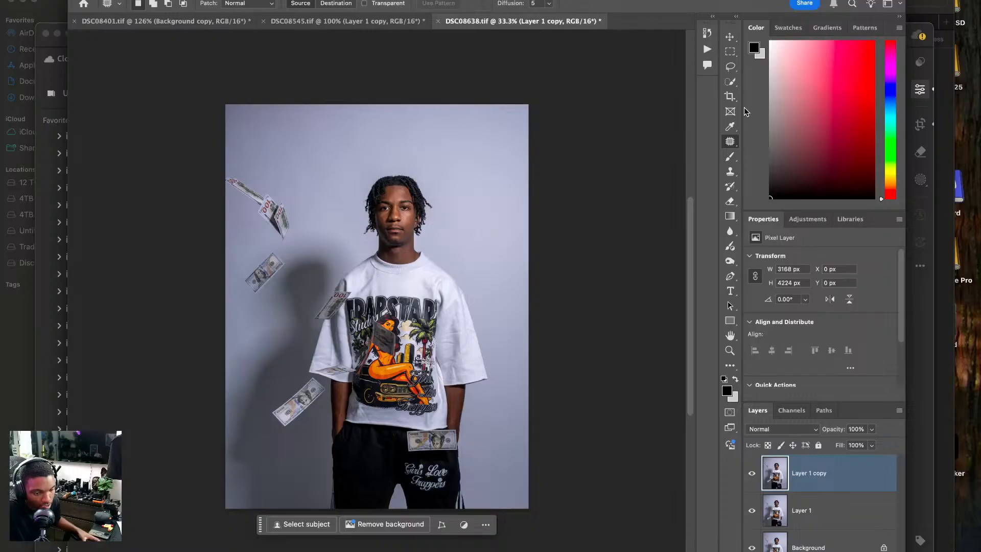
# Select the lowest flying bill left of the model with a quick selection and copy it to a new layer.
pyautogui.click(729, 82)
pyautogui.moveTo(314, 387); pyautogui.dragTo(292, 407)
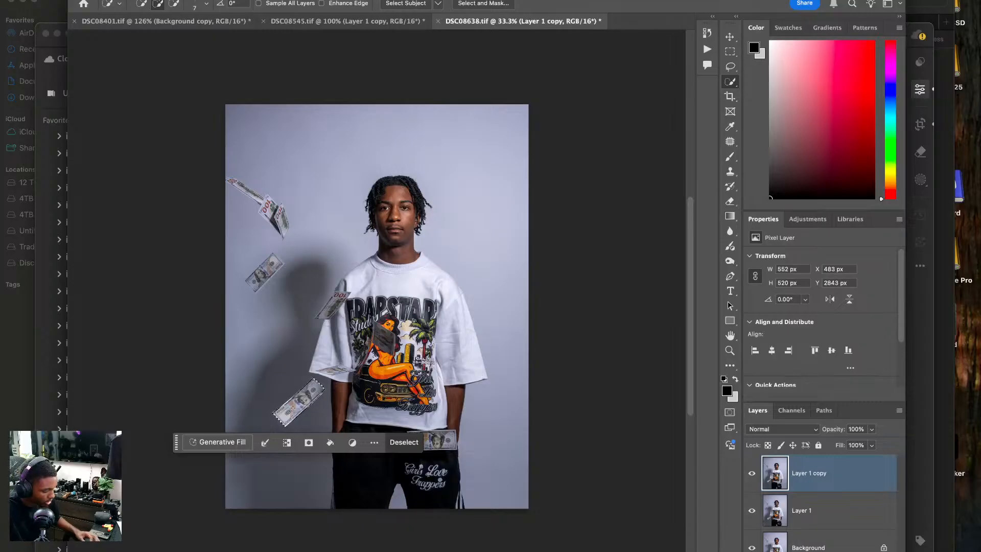
pyautogui.press('super+j')
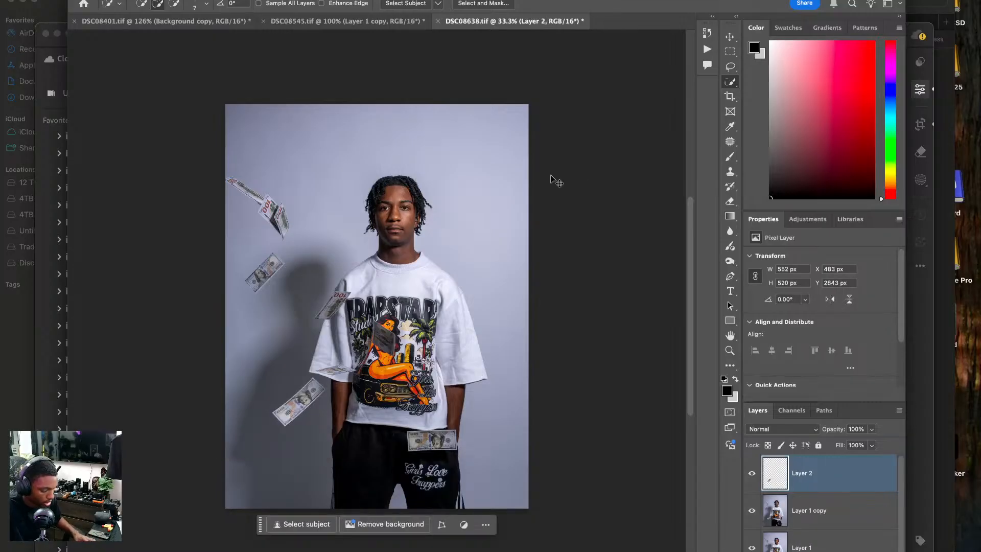
# Move the copied bill beside the model's shoulder on the right of the photo, rotated nearly upright at about X 2655, Y 1520 px.
pyautogui.press('v')
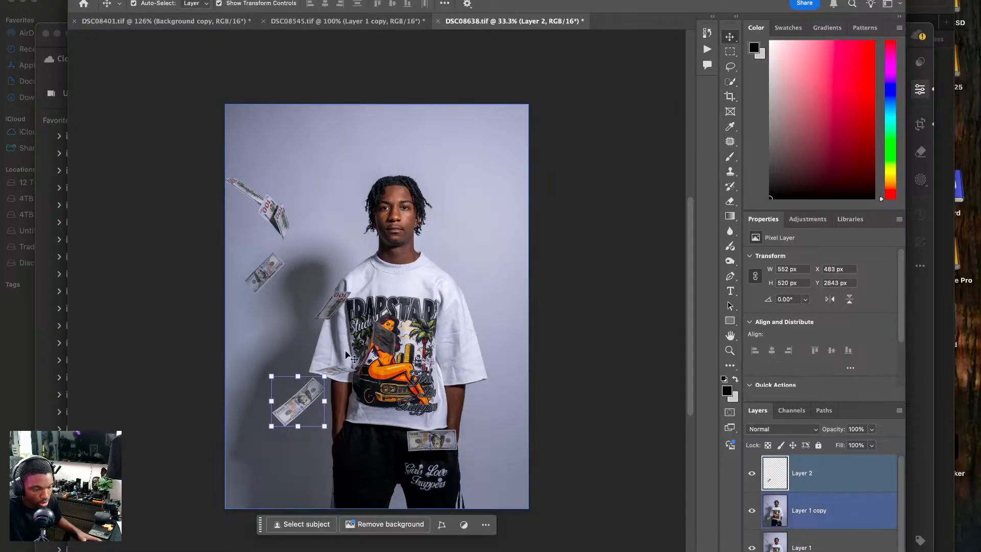
pyautogui.moveTo(346, 353); pyautogui.dragTo(519, 195)
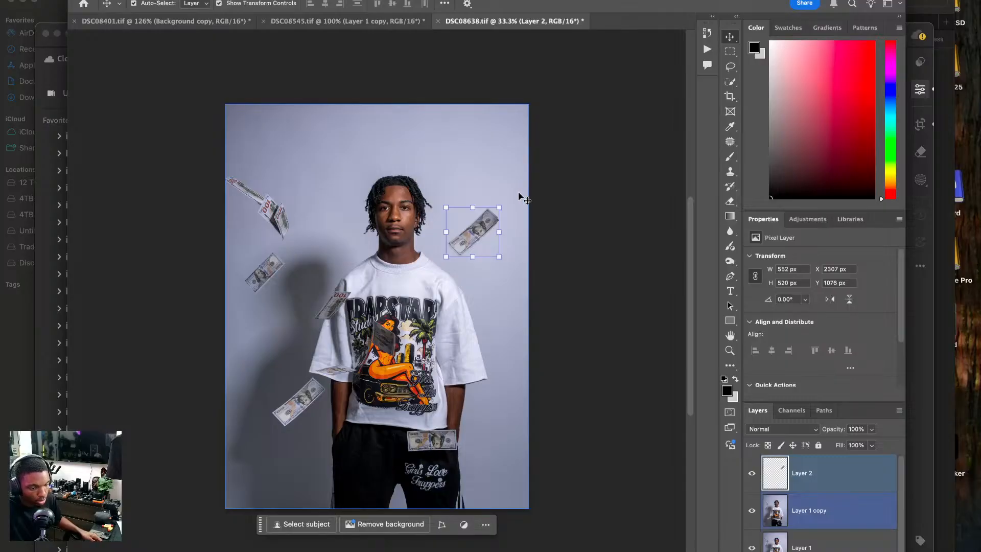
pyautogui.moveTo(507, 263); pyautogui.dragTo(511, 234)
pyautogui.press('Return')
pyautogui.click(565, 210)
pyautogui.click(483, 230)
pyautogui.moveTo(481, 228); pyautogui.dragTo(500, 273)
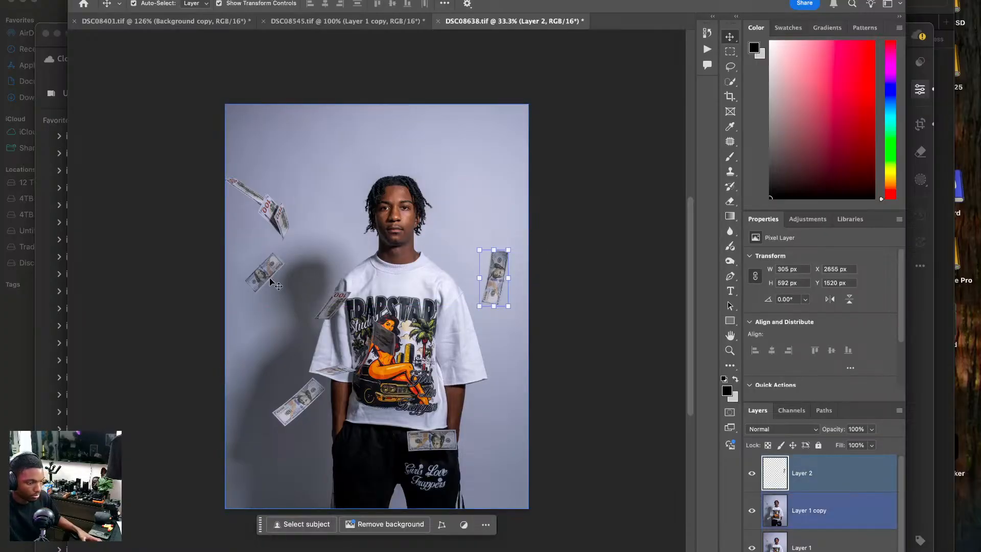
# Duplicate the bill twice, placing one copy tilted beside the top of the head and another overlapping the photo's right edge at about X 2749, Y 354 px.
pyautogui.press('super')
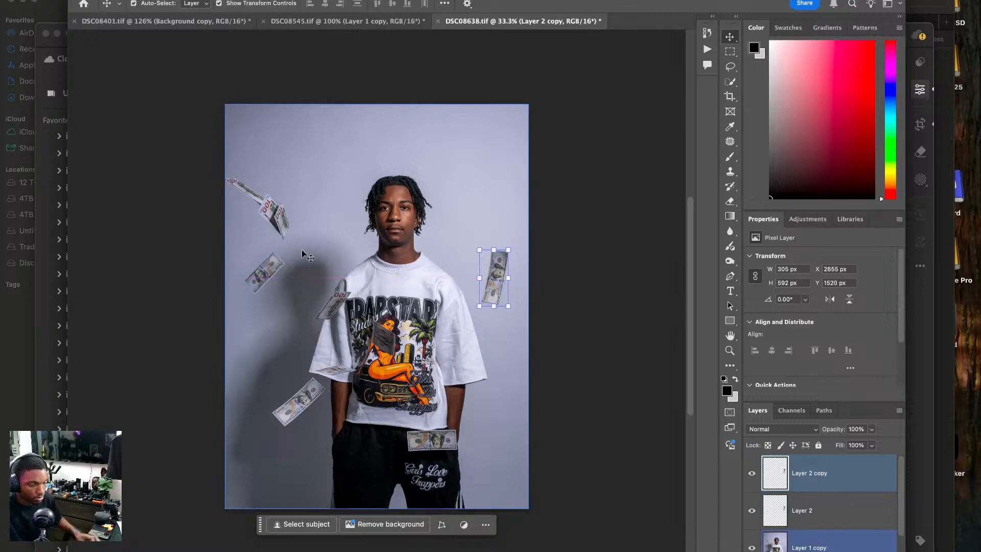
pyautogui.moveTo(485, 268); pyautogui.dragTo(422, 161)
pyautogui.moveTo(442, 130); pyautogui.dragTo(522, 164)
pyautogui.press('Return')
pyautogui.press('Return')
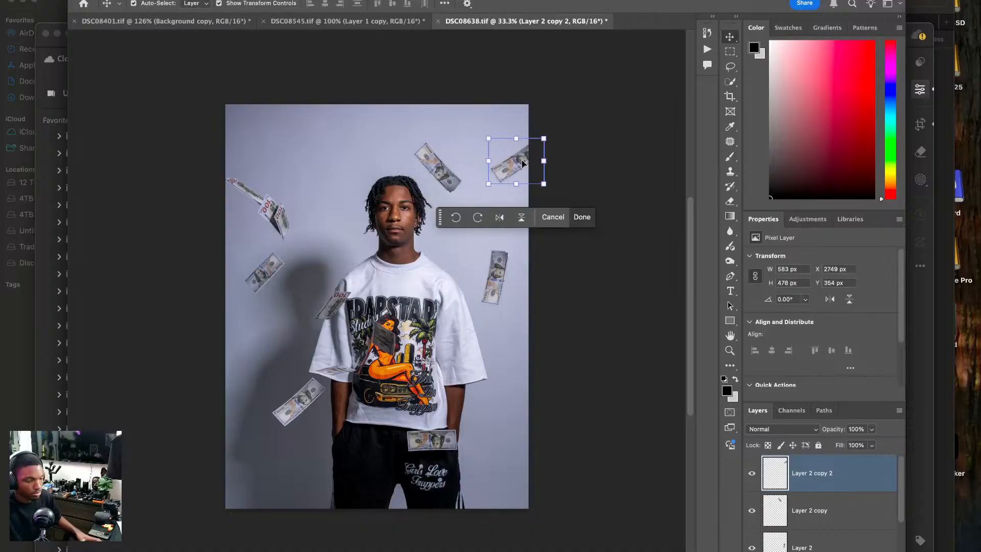
pyautogui.click(621, 128)
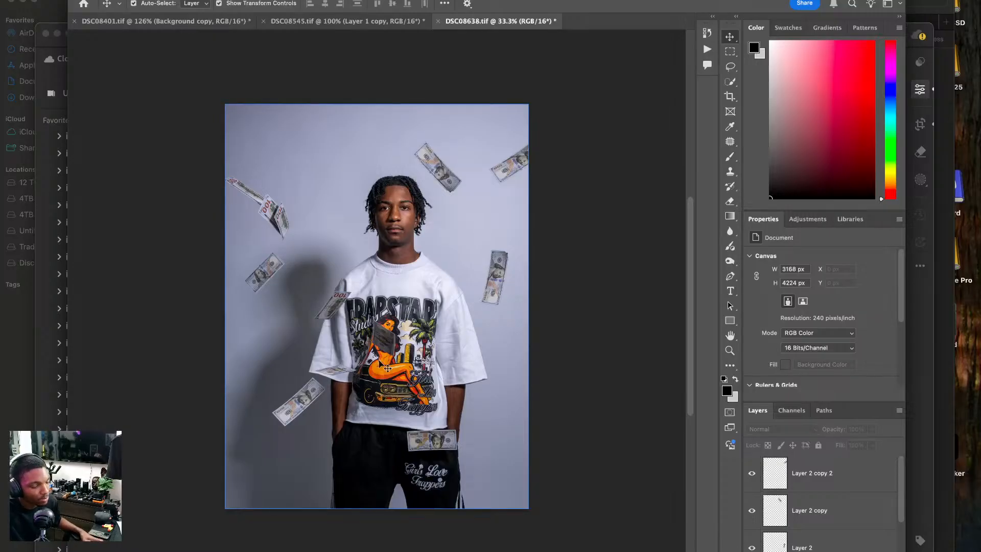
pyautogui.click(833, 458)
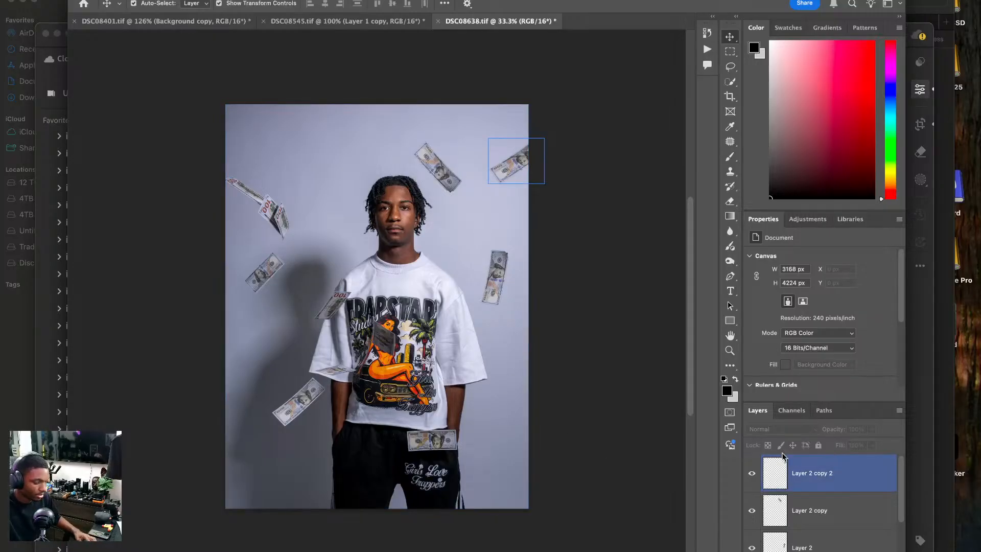
# Duplicate the retouched full-photo layer that lies beneath the bill layers.
pyautogui.scroll(-5, 817, 447)
pyautogui.scroll(-5, 820, 471)
pyautogui.click(816, 489)
pyautogui.hotkey('ctrl', 'j')
pyautogui.scroll(3, 602, 427)
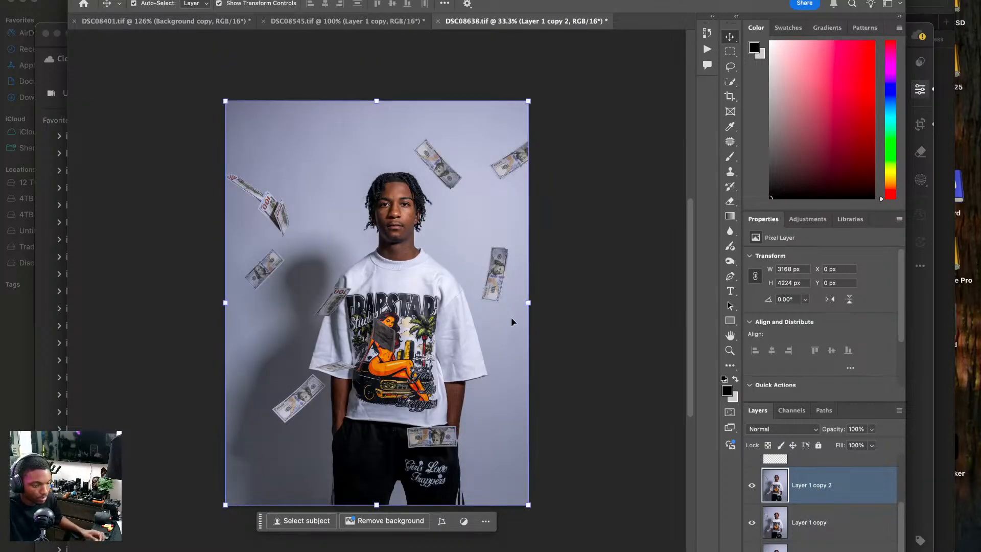
# Close DSC08638.tif, DSC08545.tif and DSC08401.tif, saving the changes to each one.
pyautogui.click(440, 22)
pyautogui.click(498, 192)
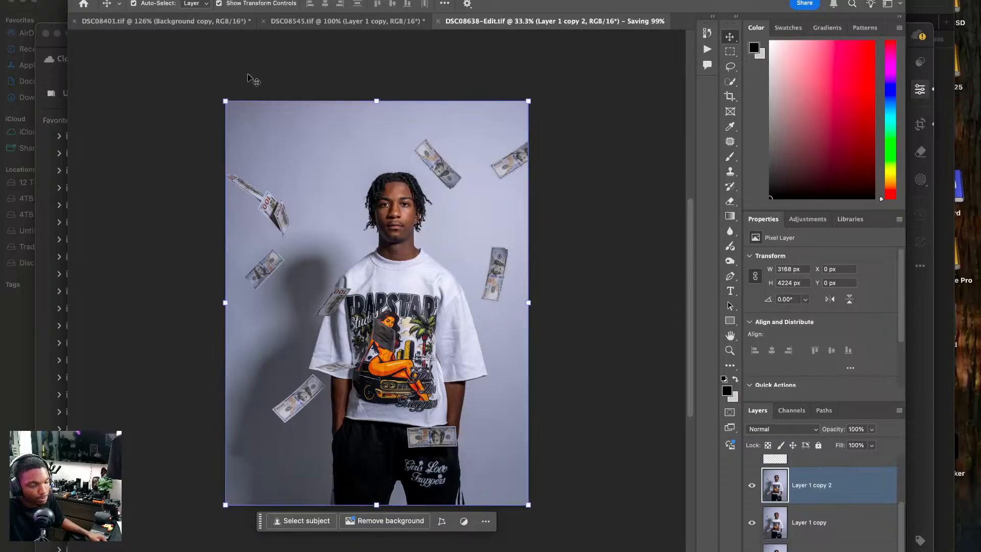
pyautogui.click(347, 21)
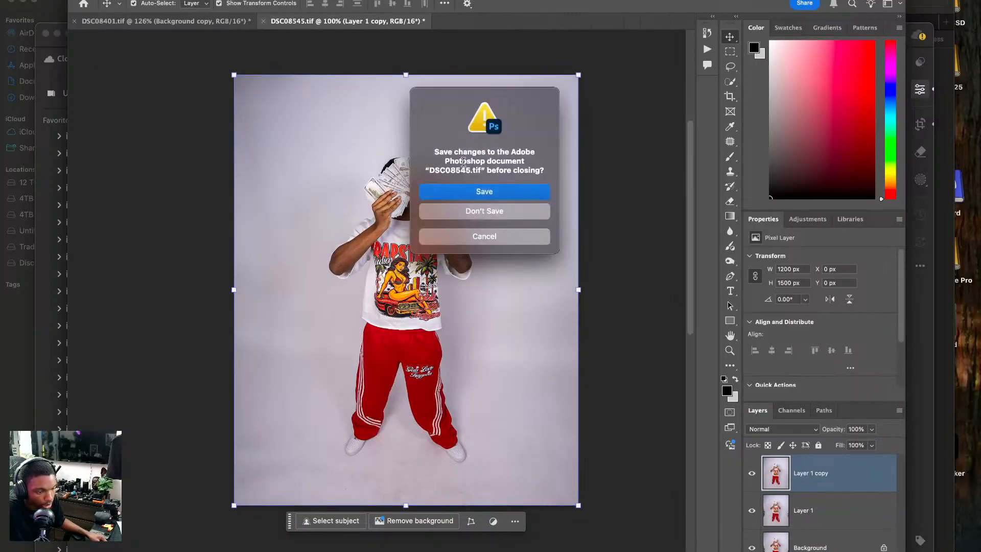
pyautogui.click(458, 190)
pyautogui.click(198, 21)
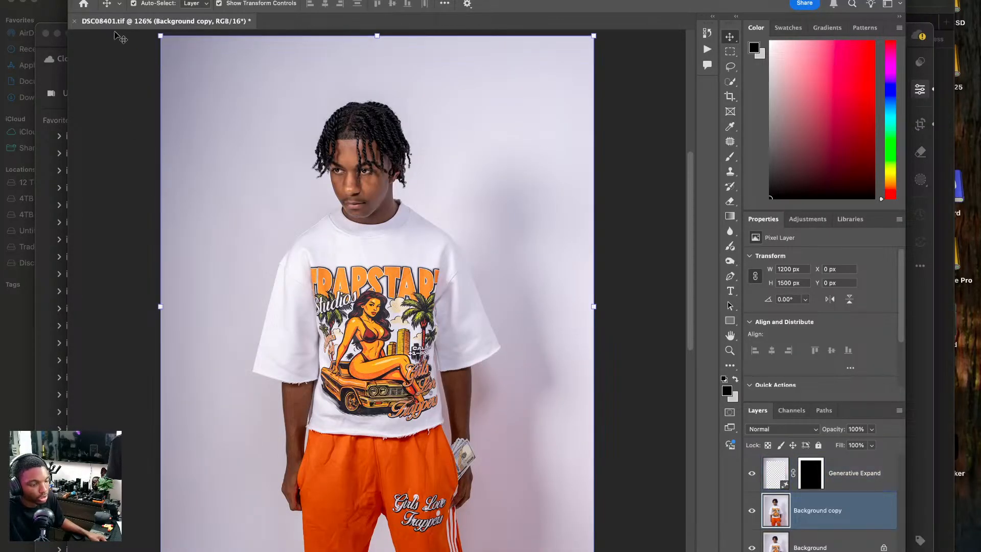
pyautogui.click(75, 21)
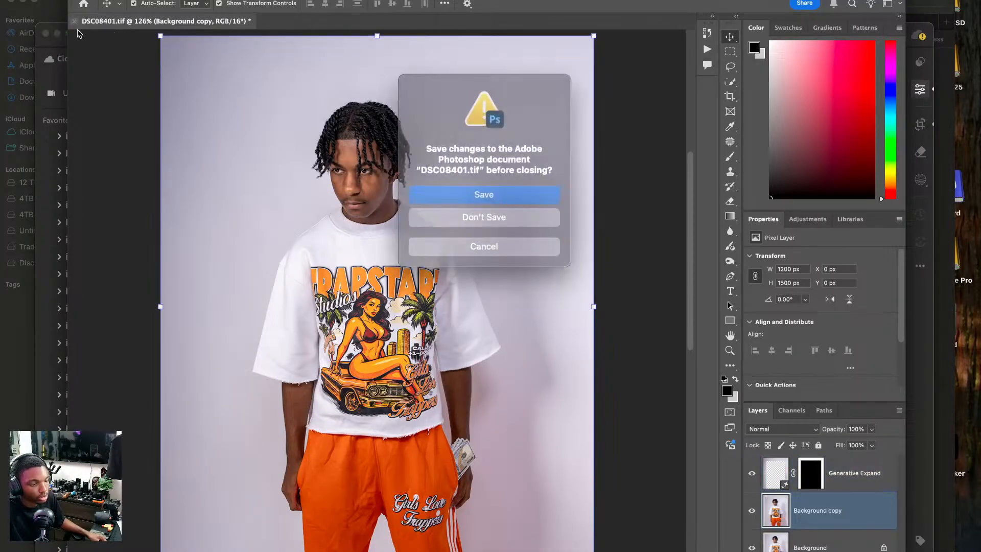
pyautogui.click(474, 192)
# Switch to Lightroom, select DSC08378.ARW, and set its Exposure to +0.13 and Shadows to +41.
pyautogui.click(360, 550)
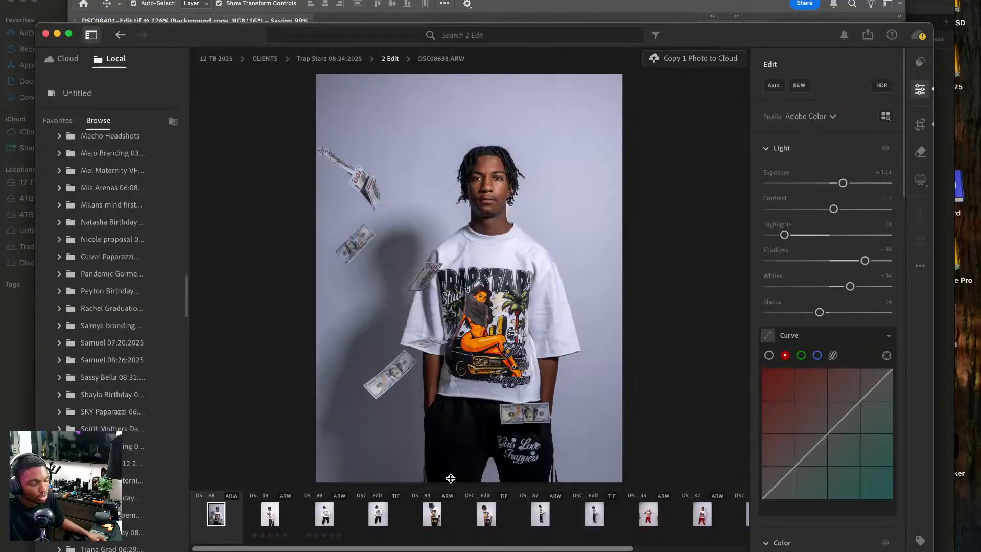
pyautogui.hscroll(5, 543, 530)
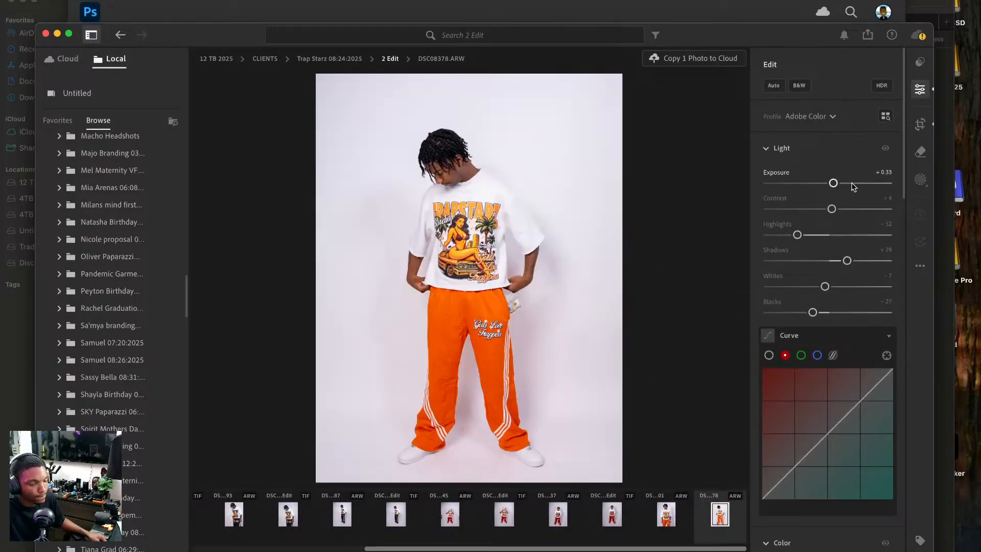
pyautogui.moveTo(833, 183); pyautogui.dragTo(830, 185)
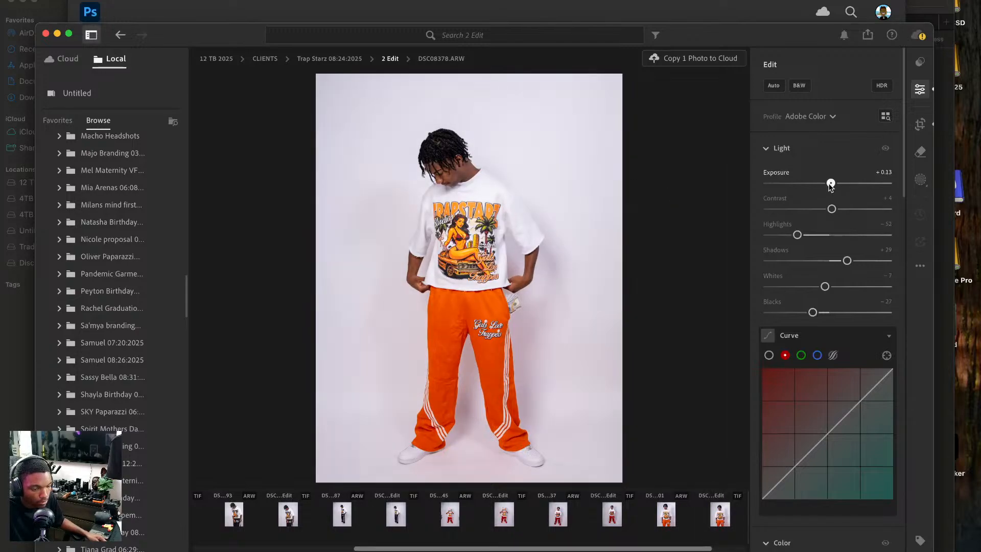
pyautogui.moveTo(847, 261)
pyautogui.mouseDown()
pyautogui.moveTo(868, 261)
pyautogui.moveTo(851, 270)
pyautogui.mouseUp()
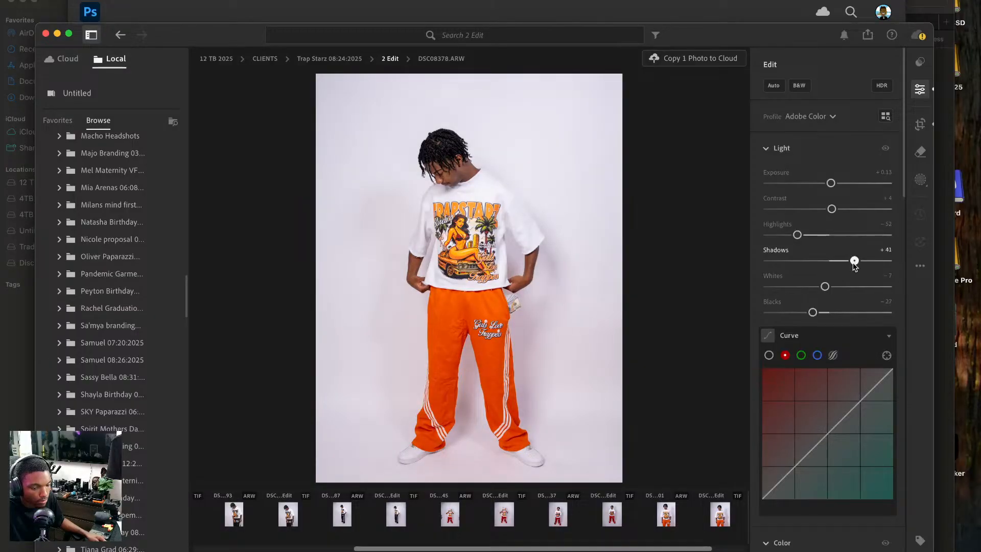
# Send DSC08378 to Photoshop for editing and duplicate its photo layer twice.
pyautogui.rightClick(488, 226)
pyautogui.moveTo(567, 311)
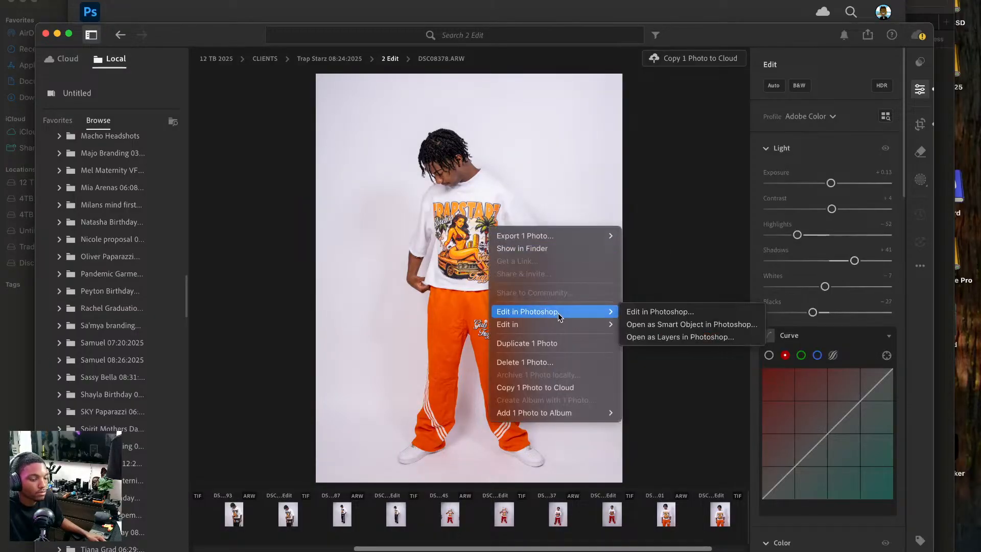
pyautogui.click(656, 310)
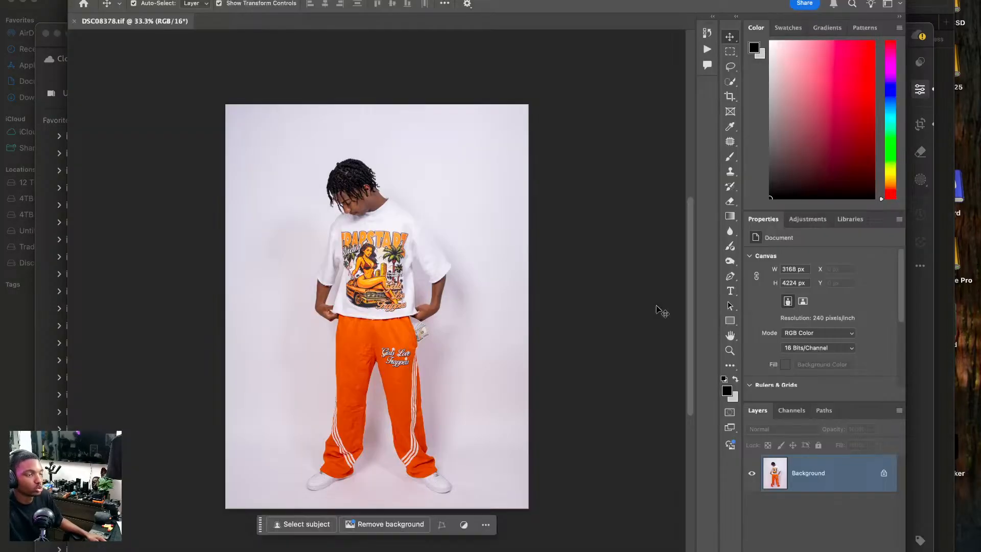
pyautogui.press('super+j')
pyautogui.press('super+j')
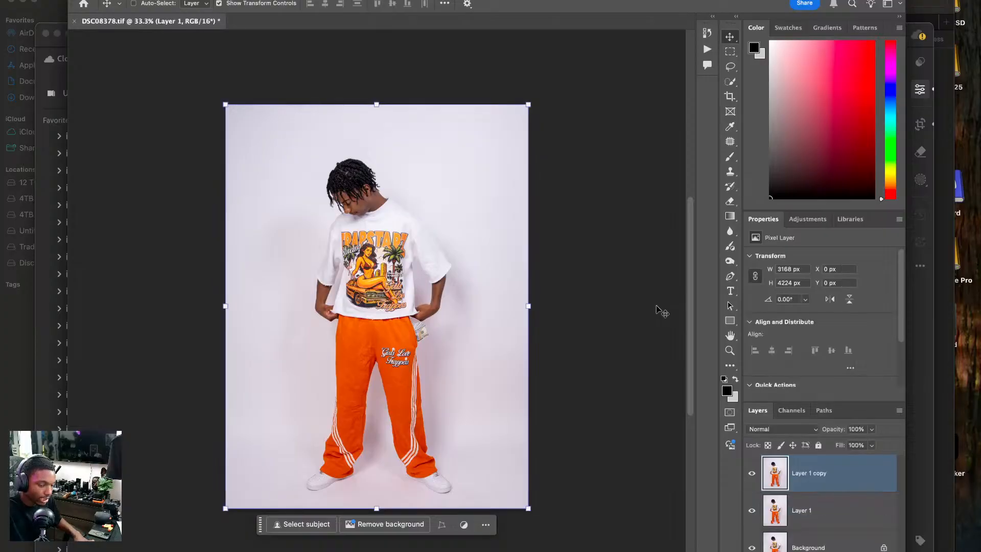
# Crop to a 4 x 5 in ratio with the frame slightly beyond the photo's edges, filling the added border with Generative Expand.
pyautogui.press('c')
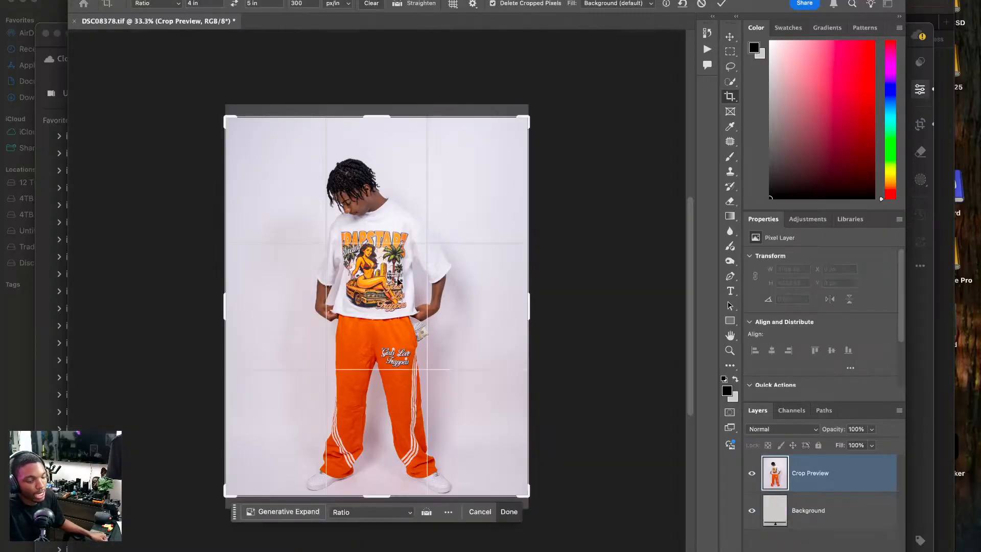
pyautogui.moveTo(397, 278); pyautogui.dragTo(397, 266)
pyautogui.moveTo(380, 117); pyautogui.dragTo(379, 93)
pyautogui.moveTo(381, 155); pyautogui.dragTo(441, 154)
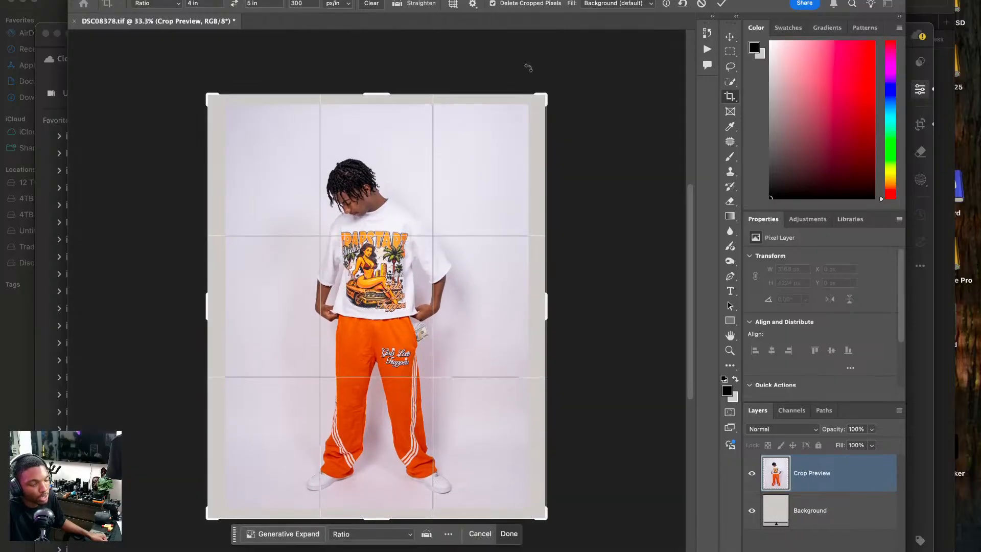
pyautogui.click(630, 5)
pyautogui.click(616, 16)
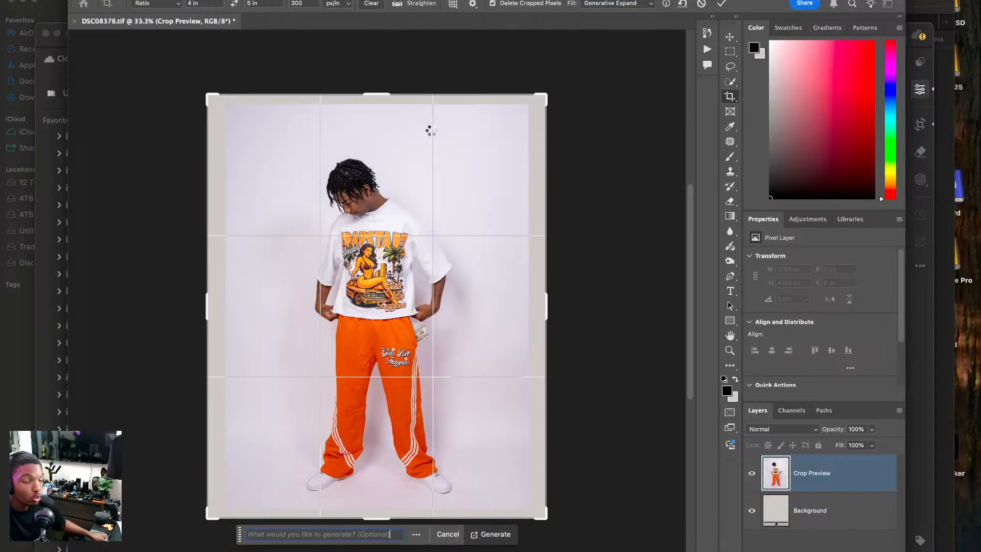
pyautogui.press('Return')
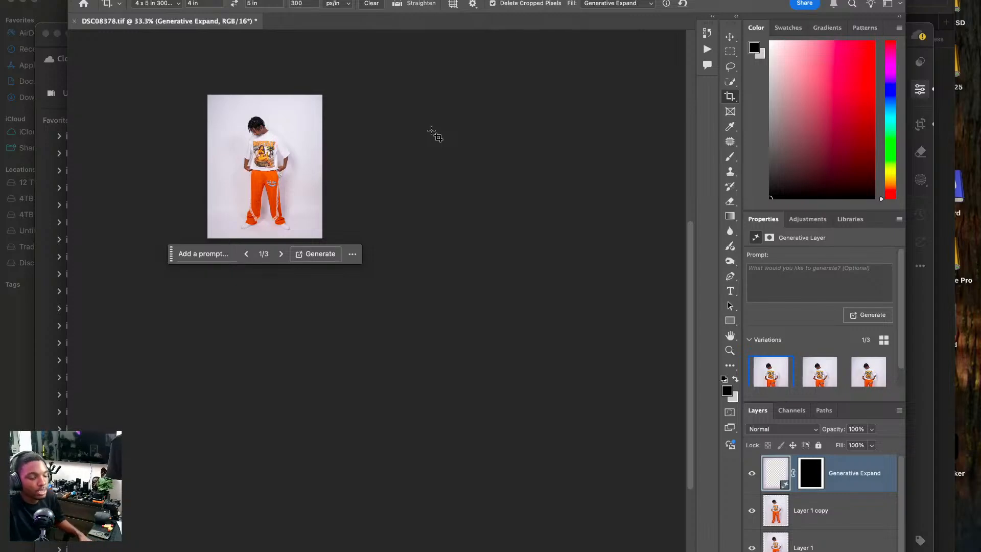
# Merge the Generative Expand layer down into the Layer 1 copy layer.
pyautogui.press('super+1')
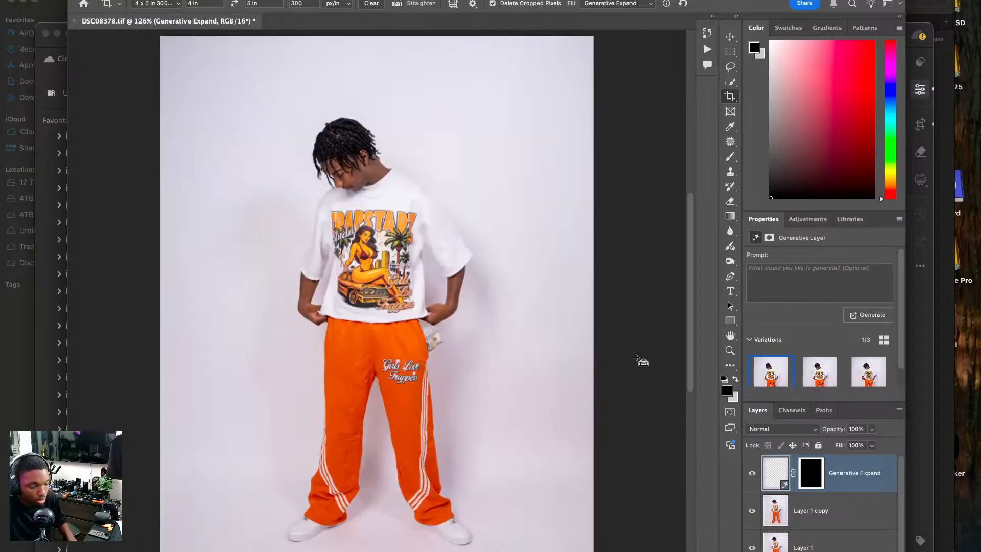
pyautogui.rightClick(840, 477)
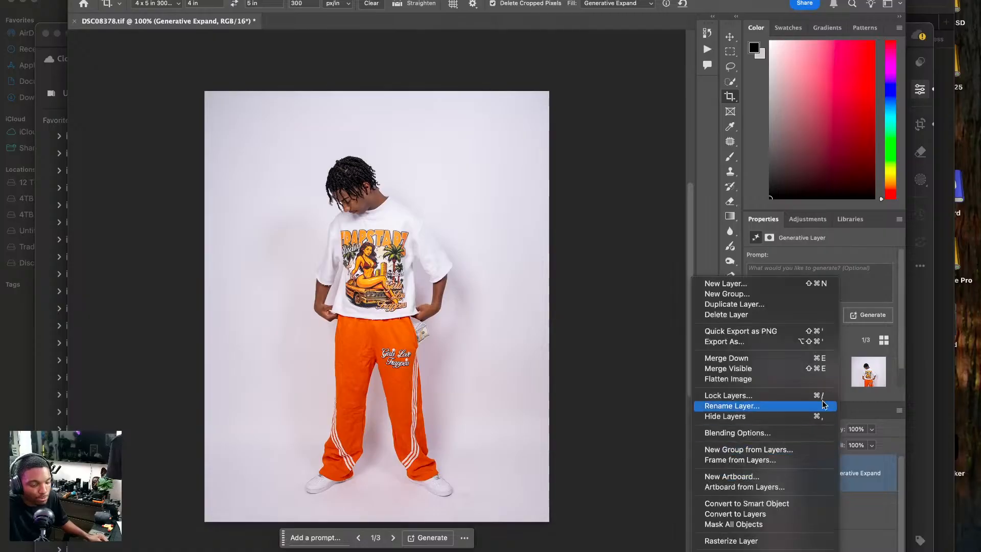
pyautogui.click(781, 359)
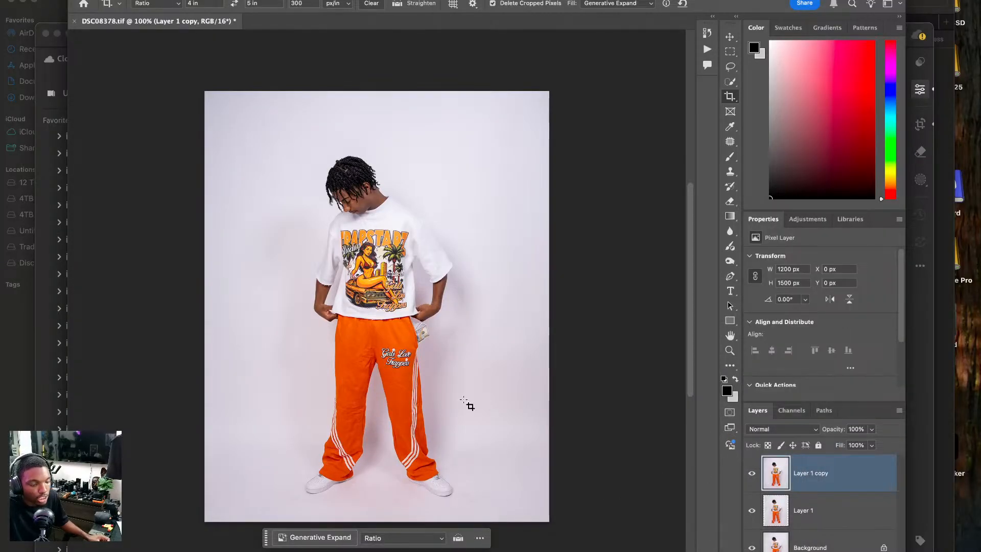
# Use the Patch tool to clean the floor mark right of the model's right-hand shoe in the photo.
pyautogui.click(730, 142)
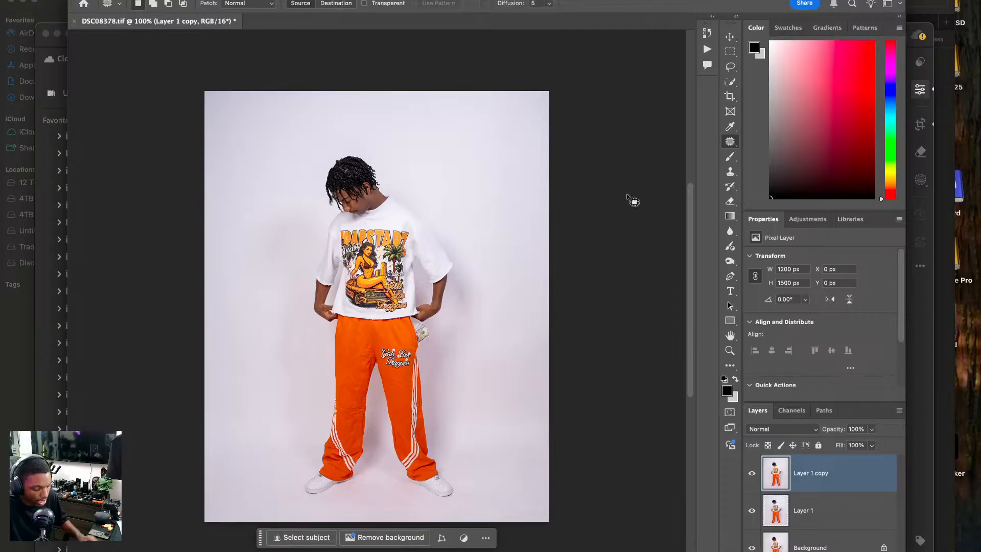
pyautogui.press('super+equal')
pyautogui.press('super+equal')
pyautogui.scroll(-10, 450, 230)
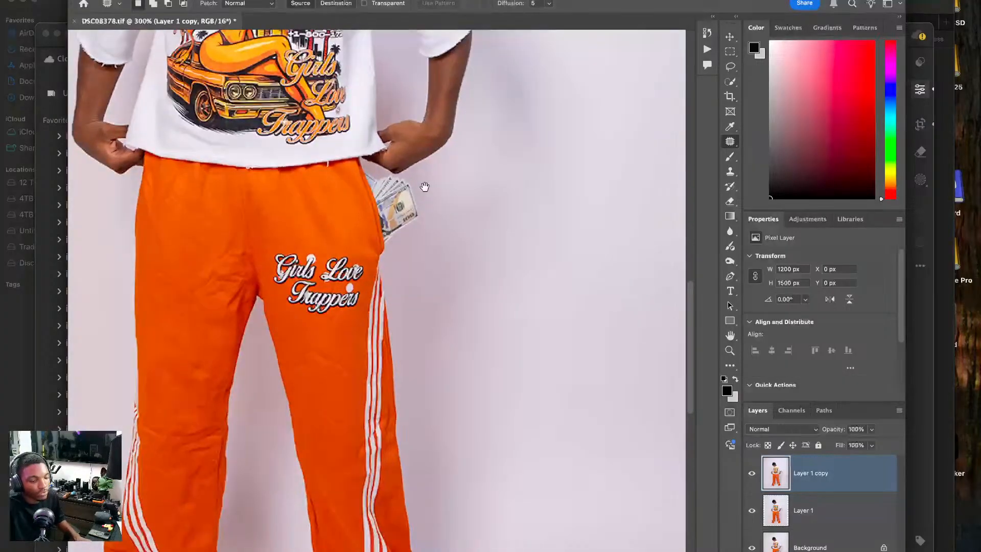
pyautogui.moveTo(467, 330)
pyautogui.mouseDown()
pyautogui.moveTo(444, 390)
pyautogui.moveTo(501, 361)
pyautogui.moveTo(467, 327)
pyautogui.mouseUp()
pyautogui.moveTo(470, 376); pyautogui.dragTo(452, 297)
pyautogui.click(458, 269)
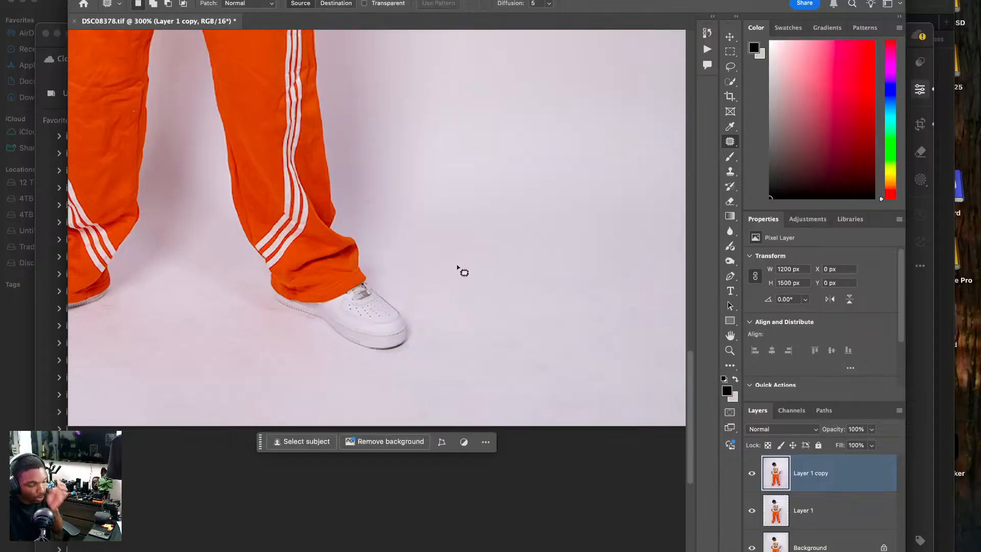
pyautogui.moveTo(541, 321)
pyautogui.mouseDown()
pyautogui.moveTo(497, 362)
pyautogui.moveTo(552, 380)
pyautogui.moveTo(571, 348)
pyautogui.mouseUp()
pyautogui.click(541, 310)
# Patch the scuff marks on the floor left of the model's left-hand shoe in the photo.
pyautogui.hscroll(-10, 505, 318)
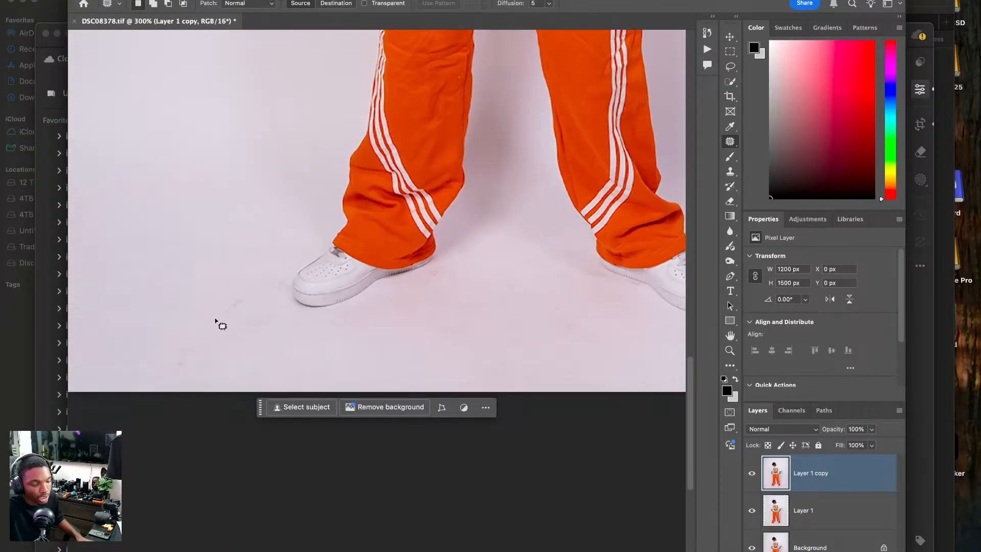
pyautogui.moveTo(256, 268)
pyautogui.mouseDown()
pyautogui.moveTo(169, 377)
pyautogui.moveTo(269, 315)
pyautogui.moveTo(277, 290)
pyautogui.moveTo(176, 249)
pyautogui.mouseUp()
pyautogui.click(179, 238)
pyautogui.moveTo(258, 200)
pyautogui.mouseDown()
pyautogui.moveTo(266, 274)
pyautogui.moveTo(290, 232)
pyautogui.moveTo(197, 197)
pyautogui.mouseUp()
pyautogui.click(293, 219)
# Patch the stains and scuffs on the floor between and in front of the model's shoes.
pyautogui.hscroll(10, 254, 197)
pyautogui.moveTo(266, 247)
pyautogui.mouseDown()
pyautogui.moveTo(238, 218)
pyautogui.moveTo(220, 228)
pyautogui.moveTo(219, 267)
pyautogui.moveTo(275, 287)
pyautogui.moveTo(295, 279)
pyautogui.moveTo(329, 301)
pyautogui.mouseUp()
pyautogui.click(314, 209)
pyautogui.moveTo(315, 202)
pyautogui.mouseDown()
pyautogui.moveTo(294, 183)
pyautogui.moveTo(337, 231)
pyautogui.mouseUp()
pyautogui.moveTo(303, 238); pyautogui.dragTo(275, 271)
pyautogui.click(303, 159)
pyautogui.moveTo(327, 208)
pyautogui.mouseDown()
pyautogui.moveTo(312, 205)
pyautogui.moveTo(332, 221)
pyautogui.moveTo(300, 250)
pyautogui.mouseUp()
pyautogui.click(283, 196)
pyautogui.moveTo(349, 173)
pyautogui.mouseDown()
pyautogui.moveTo(334, 164)
pyautogui.moveTo(353, 190)
pyautogui.moveTo(351, 180)
pyautogui.mouseUp()
pyautogui.moveTo(342, 179); pyautogui.dragTo(329, 152)
pyautogui.click(317, 110)
# Patch the remaining floor marks toward the photo's lower-right corner.
pyautogui.moveTo(444, 253)
pyautogui.mouseDown()
pyautogui.moveTo(317, 151)
pyautogui.moveTo(406, 159)
pyautogui.mouseUp()
pyautogui.moveTo(328, 168)
pyautogui.mouseDown()
pyautogui.moveTo(301, 156)
pyautogui.moveTo(346, 211)
pyautogui.moveTo(333, 203)
pyautogui.moveTo(294, 221)
pyautogui.mouseUp()
pyautogui.click(261, 157)
pyautogui.moveTo(261, 147)
pyautogui.mouseDown()
pyautogui.moveTo(217, 195)
pyautogui.moveTo(265, 153)
pyautogui.moveTo(288, 190)
pyautogui.mouseUp()
pyautogui.click(278, 136)
pyautogui.moveTo(316, 153); pyautogui.dragTo(53, 139)
pyautogui.moveTo(255, 192); pyautogui.dragTo(311, 299)
pyautogui.moveTo(457, 307)
pyautogui.mouseDown()
pyautogui.moveTo(405, 274)
pyautogui.moveTo(449, 328)
pyautogui.moveTo(373, 328)
pyautogui.mouseUp()
pyautogui.click(366, 255)
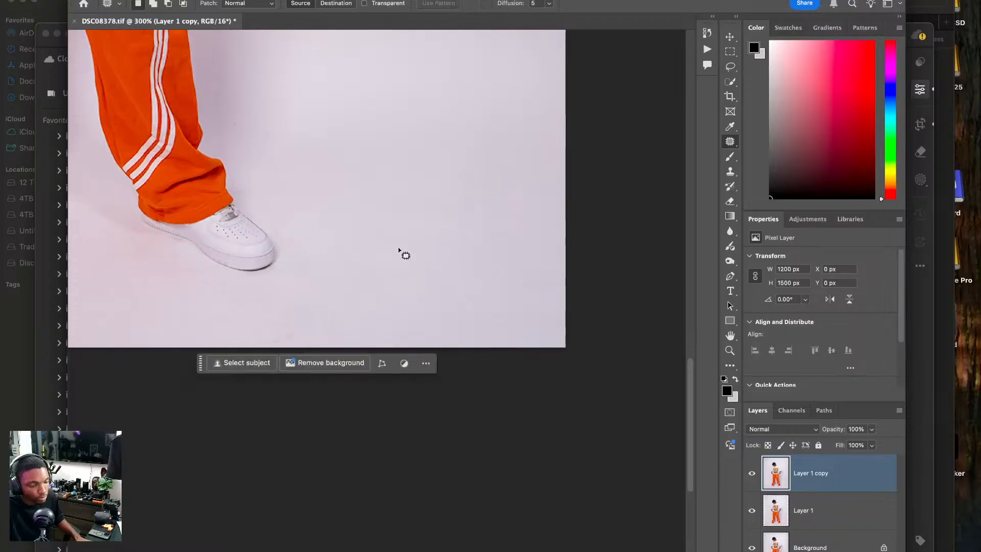
# Patch the faint crease on the thigh of the trouser leg that carries the logo.
pyautogui.moveTo(455, 179); pyautogui.dragTo(512, 306)
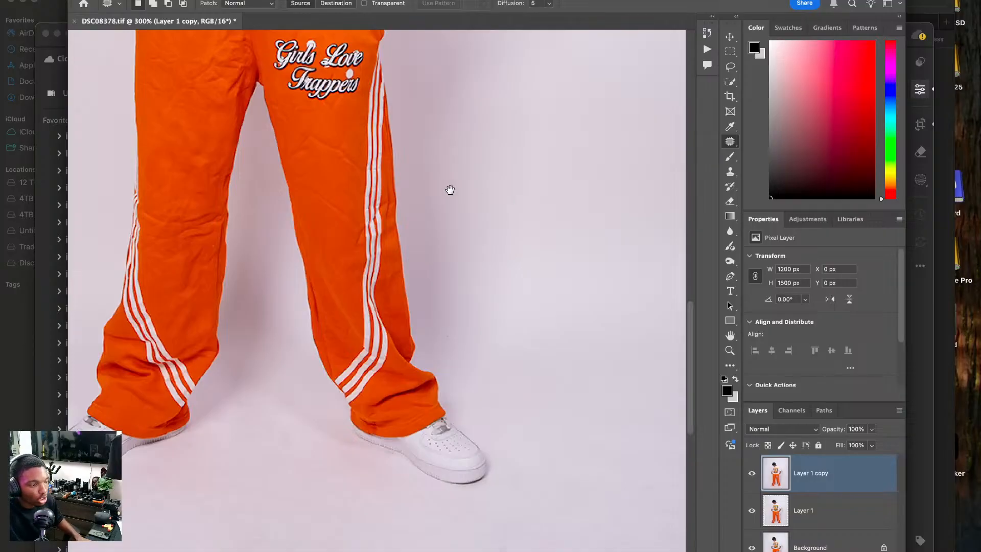
pyautogui.moveTo(452, 181); pyautogui.dragTo(400, 280)
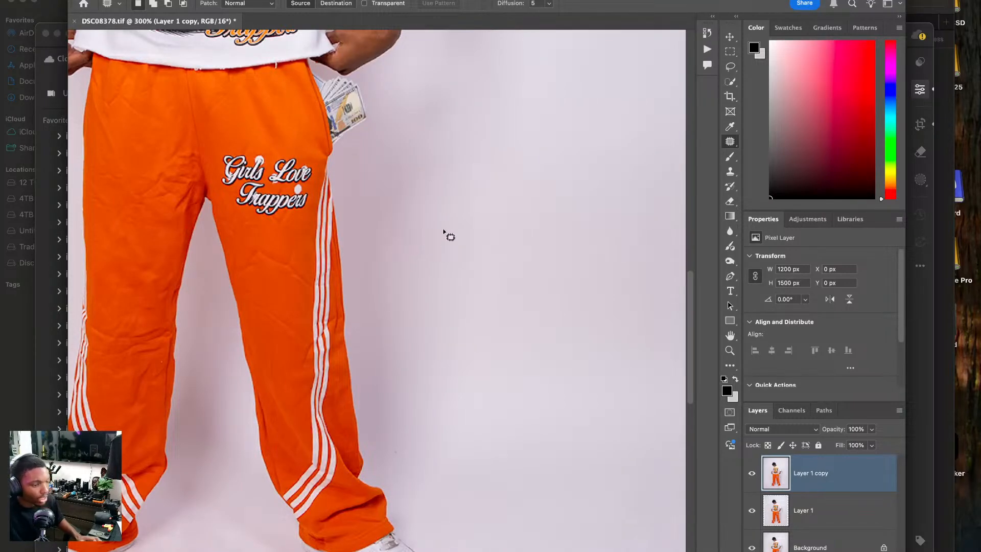
pyautogui.moveTo(374, 145); pyautogui.dragTo(456, 46)
pyautogui.moveTo(483, 499); pyautogui.dragTo(455, 252)
pyautogui.press('super+equal')
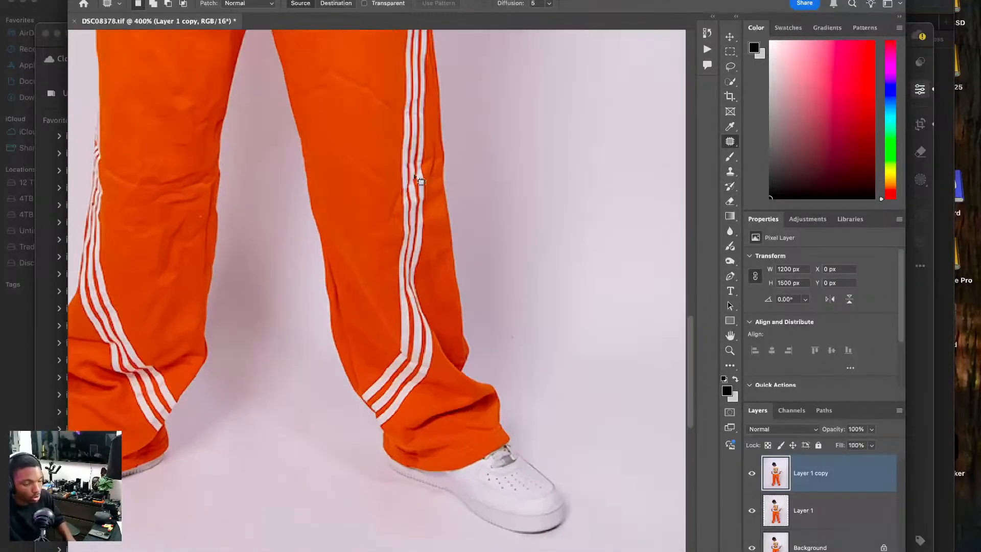
pyautogui.scroll(5, 398, 194)
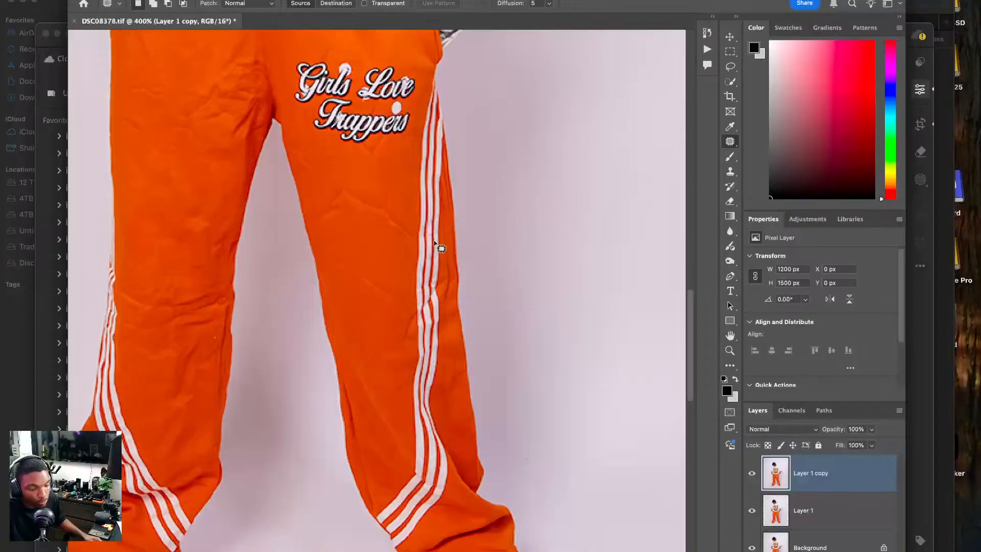
pyautogui.moveTo(358, 262)
pyautogui.mouseDown()
pyautogui.moveTo(327, 259)
pyautogui.moveTo(388, 306)
pyautogui.moveTo(408, 300)
pyautogui.moveTo(397, 275)
pyautogui.mouseUp()
pyautogui.press('super+d')
# Patch the fold lines around the knee of the trouser leg without the logo, using smooth fabric nearby.
pyautogui.hscroll(-5, 420, 265)
pyautogui.scroll(-2, 420, 266)
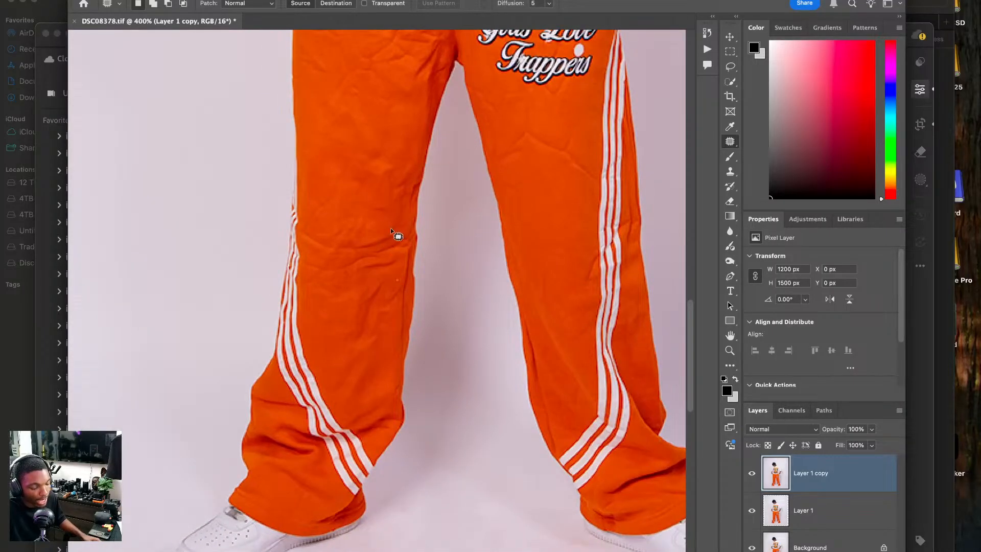
pyautogui.moveTo(363, 237); pyautogui.dragTo(358, 251)
pyautogui.moveTo(407, 233); pyautogui.dragTo(401, 223)
pyautogui.moveTo(387, 231)
pyautogui.mouseDown()
pyautogui.moveTo(391, 136)
pyautogui.moveTo(381, 117)
pyautogui.mouseUp()
pyautogui.press('super+d')
pyautogui.moveTo(379, 238)
pyautogui.mouseDown()
pyautogui.moveTo(386, 257)
pyautogui.moveTo(414, 246)
pyautogui.moveTo(389, 233)
pyautogui.mouseUp()
pyautogui.moveTo(397, 238)
pyautogui.mouseDown()
pyautogui.moveTo(383, 188)
pyautogui.moveTo(384, 213)
pyautogui.moveTo(382, 204)
pyautogui.mouseUp()
pyautogui.press('super+d')
pyautogui.moveTo(372, 212)
pyautogui.mouseDown()
pyautogui.moveTo(369, 183)
pyautogui.moveTo(310, 209)
pyautogui.moveTo(335, 196)
pyautogui.moveTo(327, 165)
pyautogui.mouseUp()
pyautogui.press('super+d')
# Patch the horizontal creases running to the outer, striped edge of the same knee.
pyautogui.press('super+d')
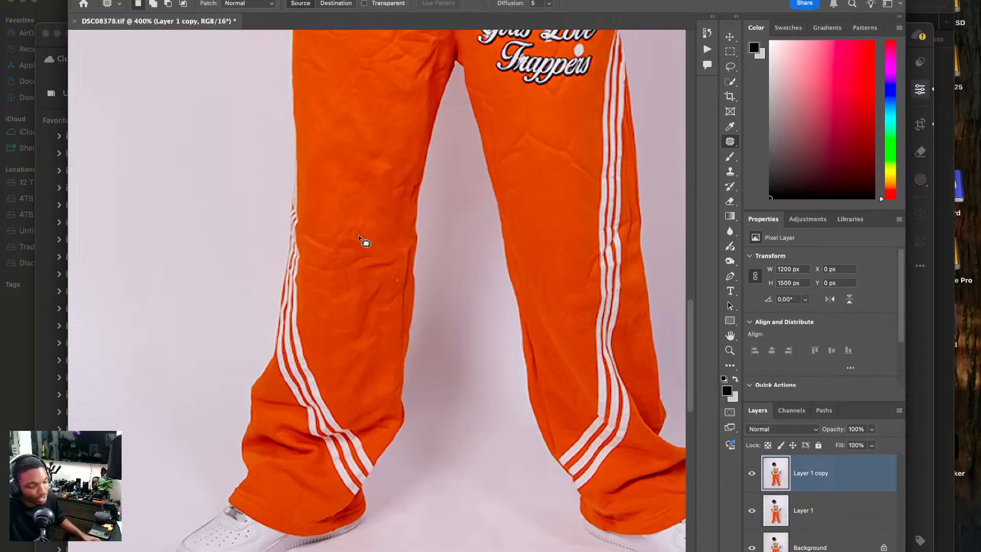
pyautogui.moveTo(347, 241)
pyautogui.mouseDown()
pyautogui.moveTo(299, 228)
pyautogui.moveTo(306, 243)
pyautogui.moveTo(346, 254)
pyautogui.moveTo(356, 249)
pyautogui.moveTo(340, 221)
pyautogui.moveTo(330, 239)
pyautogui.moveTo(363, 238)
pyautogui.moveTo(372, 222)
pyautogui.moveTo(363, 194)
pyautogui.mouseUp()
pyautogui.press('super+d')
pyautogui.press('super+d')
pyautogui.moveTo(308, 259)
pyautogui.mouseDown()
pyautogui.moveTo(319, 273)
pyautogui.moveTo(361, 263)
pyautogui.moveTo(367, 256)
pyautogui.moveTo(322, 260)
pyautogui.moveTo(329, 271)
pyautogui.moveTo(355, 263)
pyautogui.moveTo(346, 226)
pyautogui.mouseUp()
# Patch the crease on the inner side of the same knee and the folds just below it.
pyautogui.press('super+d')
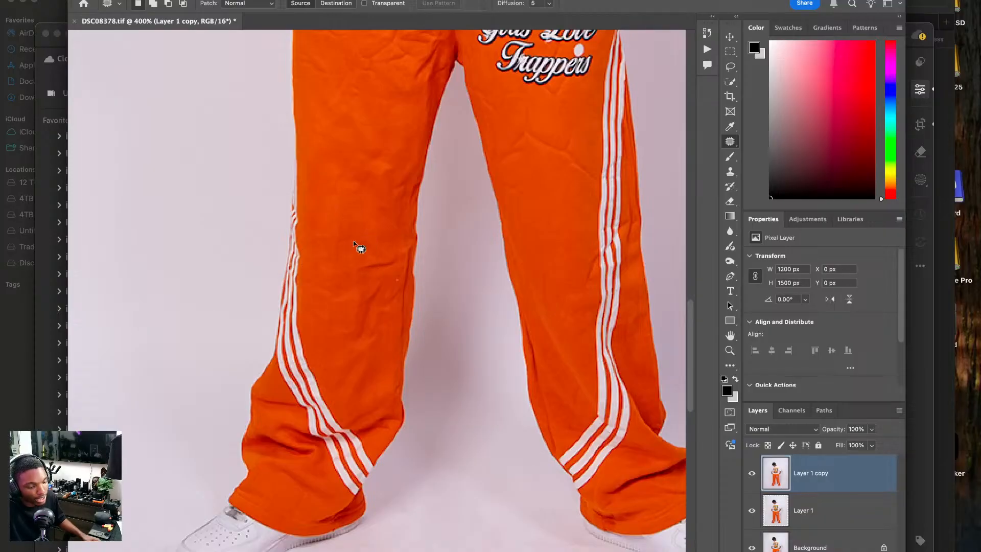
pyautogui.moveTo(358, 278)
pyautogui.mouseDown()
pyautogui.moveTo(396, 274)
pyautogui.moveTo(402, 255)
pyautogui.mouseUp()
pyautogui.moveTo(386, 263)
pyautogui.mouseDown()
pyautogui.moveTo(384, 245)
pyautogui.moveTo(356, 256)
pyautogui.moveTo(373, 246)
pyautogui.moveTo(360, 224)
pyautogui.mouseUp()
pyautogui.press('super+d')
pyautogui.press('super+d')
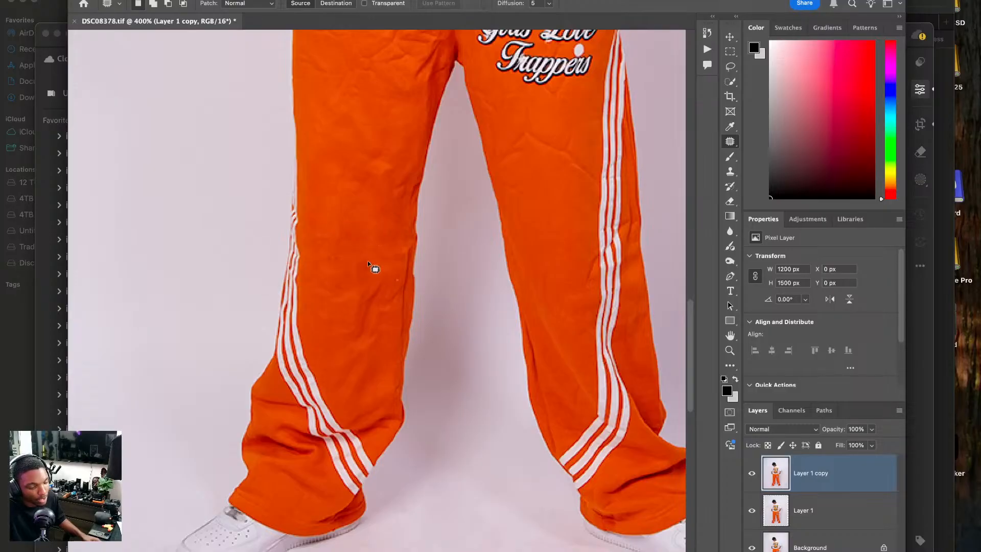
pyautogui.moveTo(346, 340)
pyautogui.mouseDown()
pyautogui.moveTo(372, 325)
pyautogui.moveTo(385, 283)
pyautogui.moveTo(340, 294)
pyautogui.mouseUp()
pyautogui.press('super+d')
pyautogui.moveTo(436, 248); pyautogui.dragTo(426, 255)
pyautogui.moveTo(383, 375); pyautogui.dragTo(446, 270)
# Compare the trousers before and after patching by toggling the visibility of Layer 1 copy.
pyautogui.click(750, 473)
pyautogui.click(750, 473)
pyautogui.click(750, 473)
pyautogui.click(750, 473)
pyautogui.click(750, 474)
pyautogui.click(750, 474)
# Replace the creased area beside the crotch with a promptless Generative Fill and merge it down into Layer 1 copy.
pyautogui.moveTo(526, 215); pyautogui.dragTo(530, 395)
pyautogui.press('super+minus')
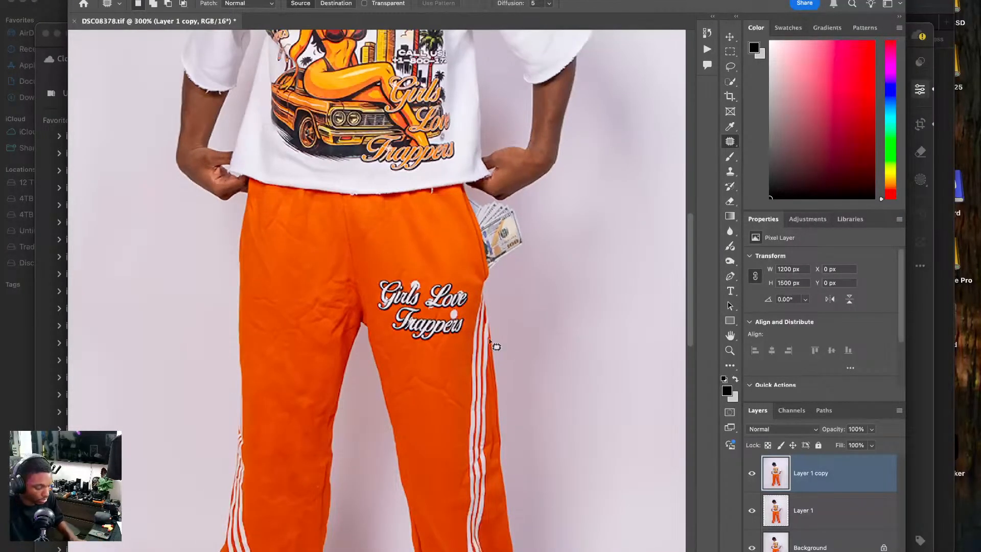
pyautogui.press('super+0')
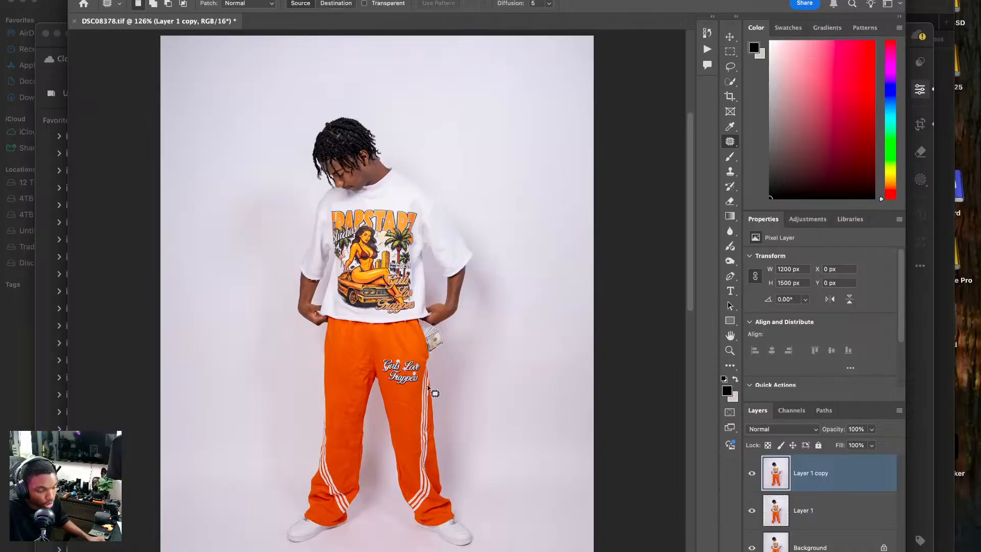
pyautogui.press('super+plus')
pyautogui.press('super+plus')
pyautogui.press('super+plus')
pyautogui.press('super+plus')
pyautogui.moveTo(373, 347); pyautogui.dragTo(370, 438)
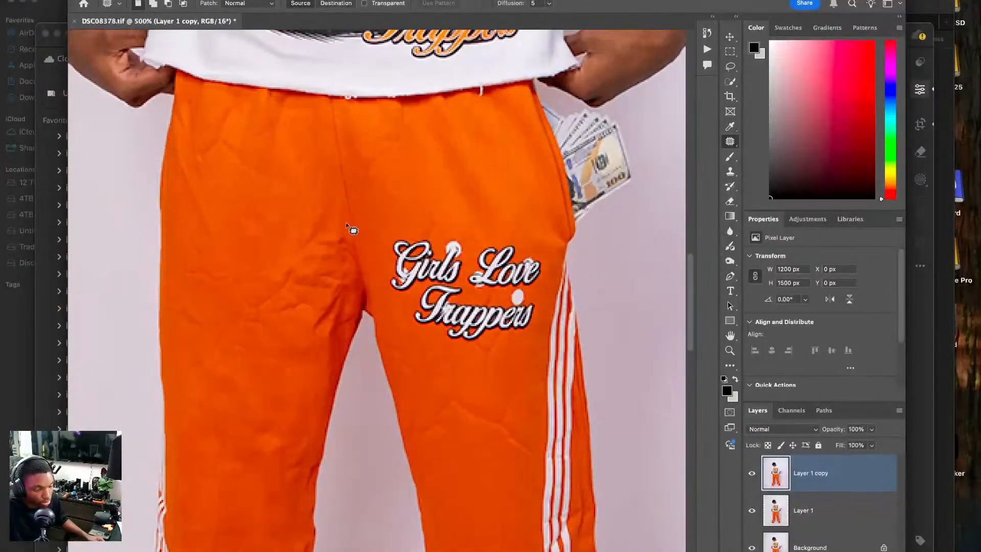
pyautogui.moveTo(351, 227)
pyautogui.mouseDown()
pyautogui.moveTo(308, 230)
pyautogui.moveTo(273, 260)
pyautogui.moveTo(255, 308)
pyautogui.moveTo(304, 368)
pyautogui.moveTo(316, 368)
pyautogui.moveTo(349, 330)
pyautogui.moveTo(358, 278)
pyautogui.mouseUp()
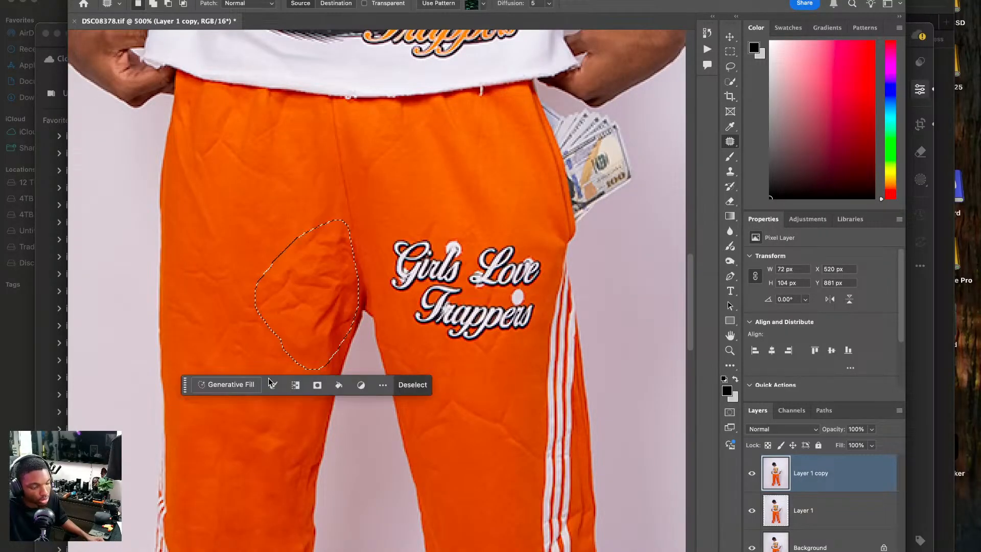
pyautogui.click(439, 385)
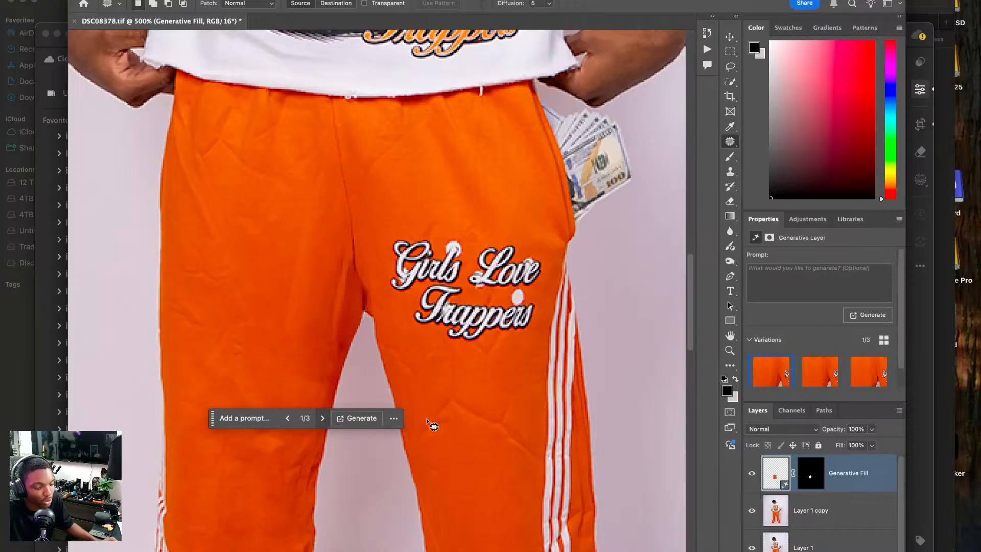
pyautogui.rightClick(854, 476)
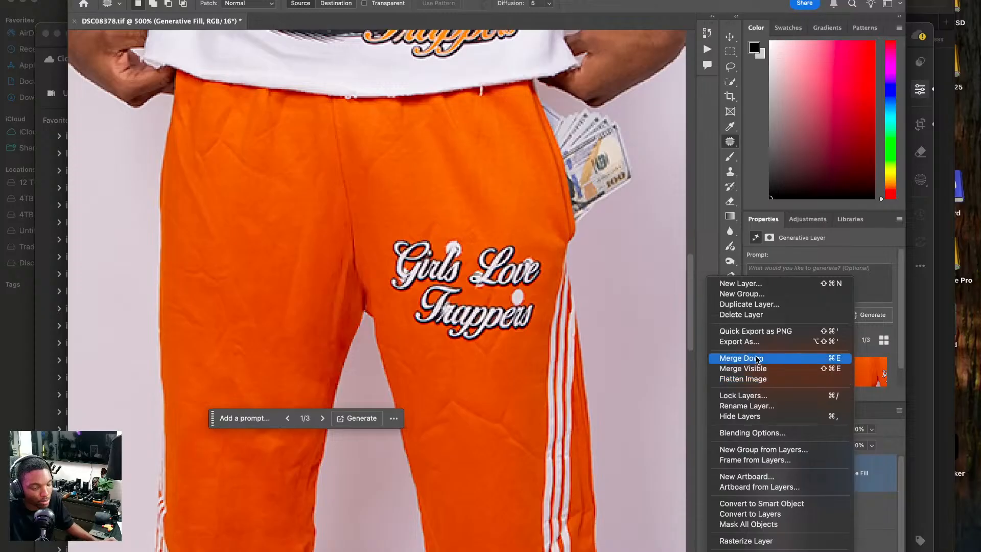
pyautogui.click(771, 356)
# Patch the crease across the thigh below the Girls Love Trappers logo with smooth fabric nearby.
pyautogui.moveTo(464, 400)
pyautogui.mouseDown()
pyautogui.moveTo(446, 396)
pyautogui.moveTo(425, 417)
pyautogui.moveTo(427, 448)
pyautogui.moveTo(485, 442)
pyautogui.moveTo(521, 466)
pyautogui.moveTo(542, 464)
pyautogui.moveTo(514, 426)
pyautogui.moveTo(523, 396)
pyautogui.moveTo(483, 408)
pyautogui.moveTo(464, 399)
pyautogui.mouseUp()
pyautogui.moveTo(483, 448); pyautogui.dragTo(483, 451)
pyautogui.press('super+d')
pyautogui.moveTo(511, 384)
pyautogui.mouseDown()
pyautogui.moveTo(502, 415)
pyautogui.moveTo(513, 389)
pyautogui.moveTo(469, 421)
pyautogui.mouseUp()
pyautogui.press('super+d')
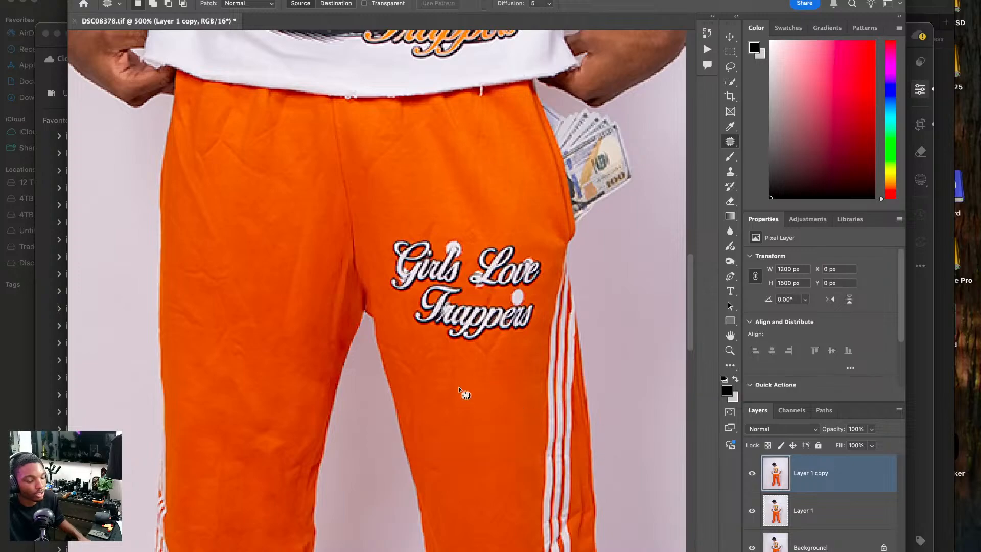
# Close DSC08378.tif and save its changes.
pyautogui.moveTo(526, 120); pyautogui.dragTo(491, 334)
pyautogui.moveTo(491, 149); pyautogui.dragTo(490, 378)
pyautogui.moveTo(435, 64); pyautogui.dragTo(458, 335)
pyautogui.press('super+0')
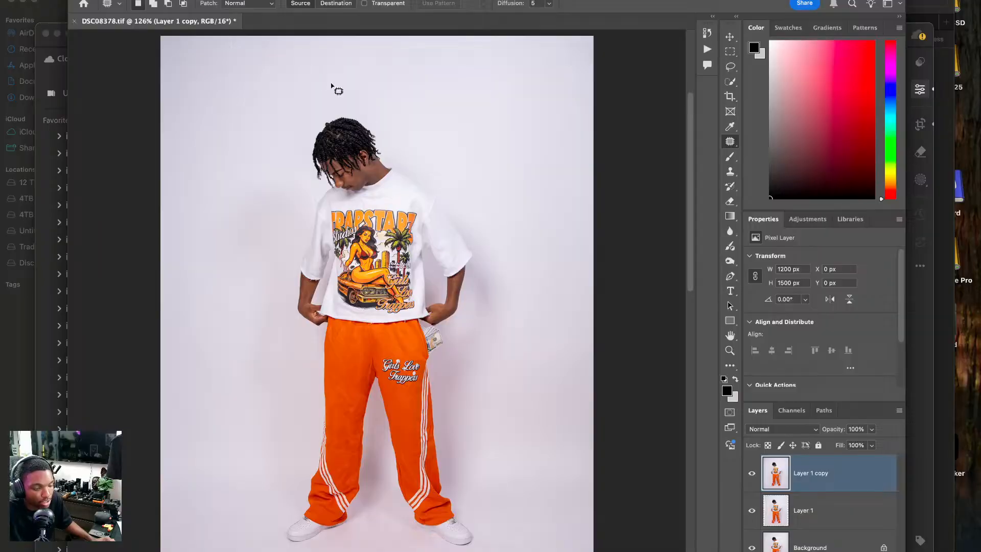
pyautogui.press('super+w')
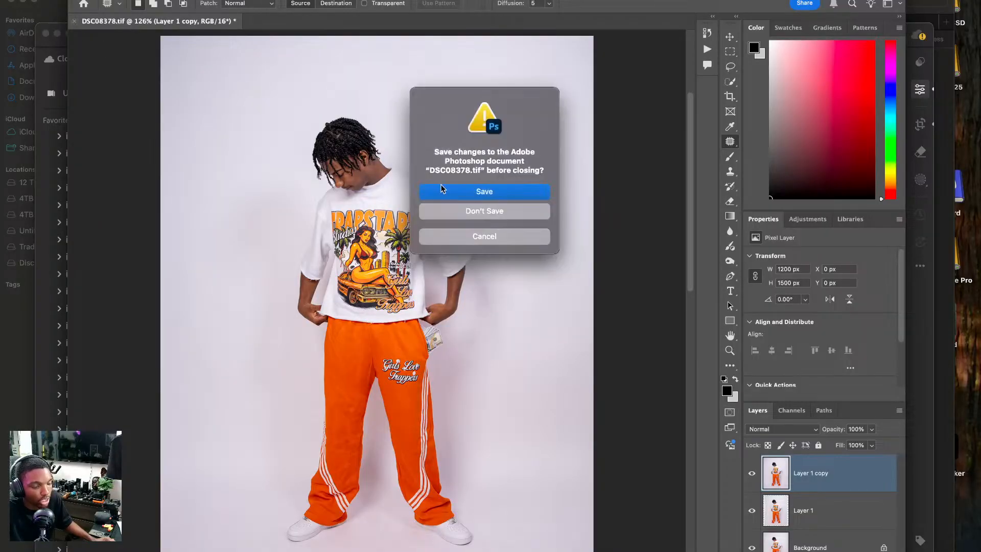
pyautogui.click(444, 187)
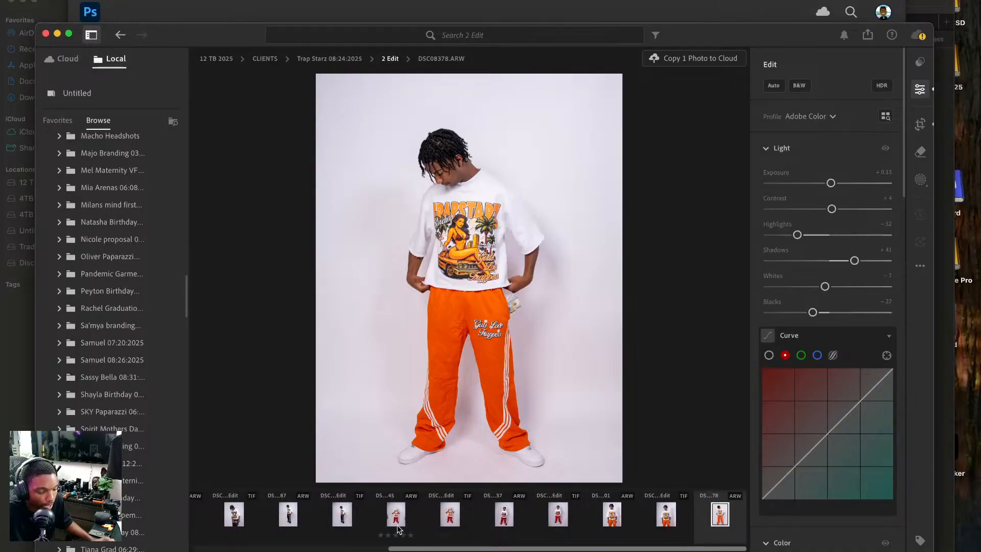
# Switch to Lightroom, choose DSC08609.ARW in the filmstrip and send it to Photoshop for editing.
pyautogui.hscroll(-5, 486, 515)
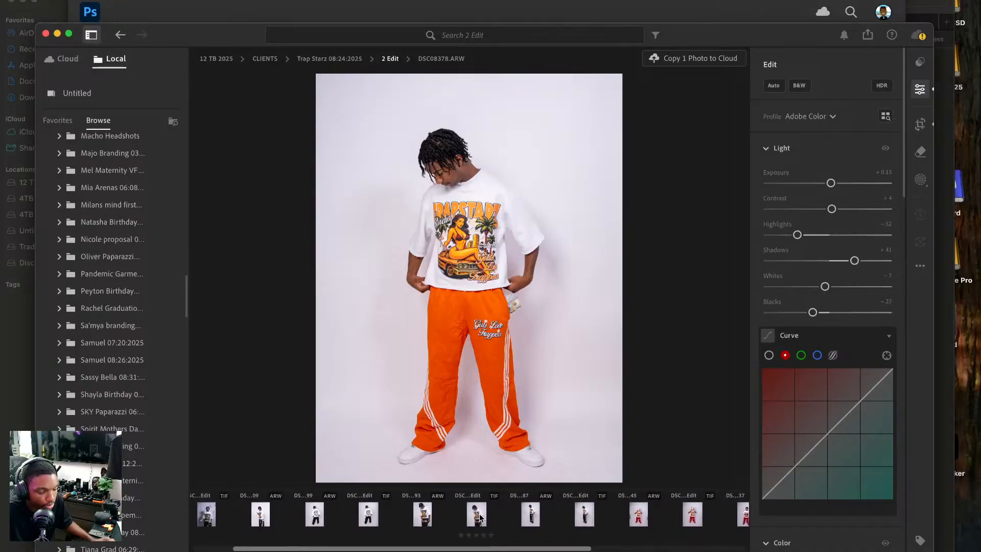
pyautogui.hscroll(-3, 261, 517)
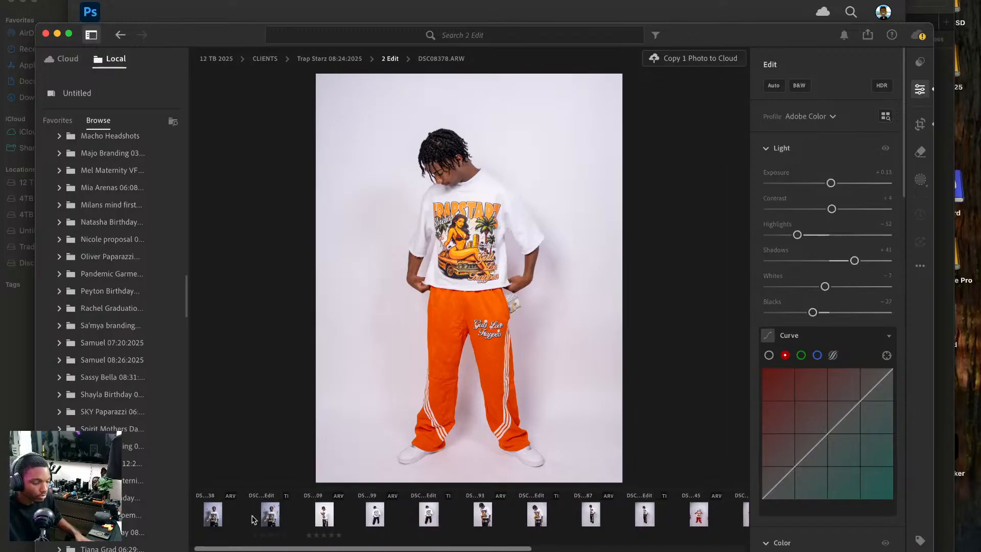
pyautogui.click(325, 515)
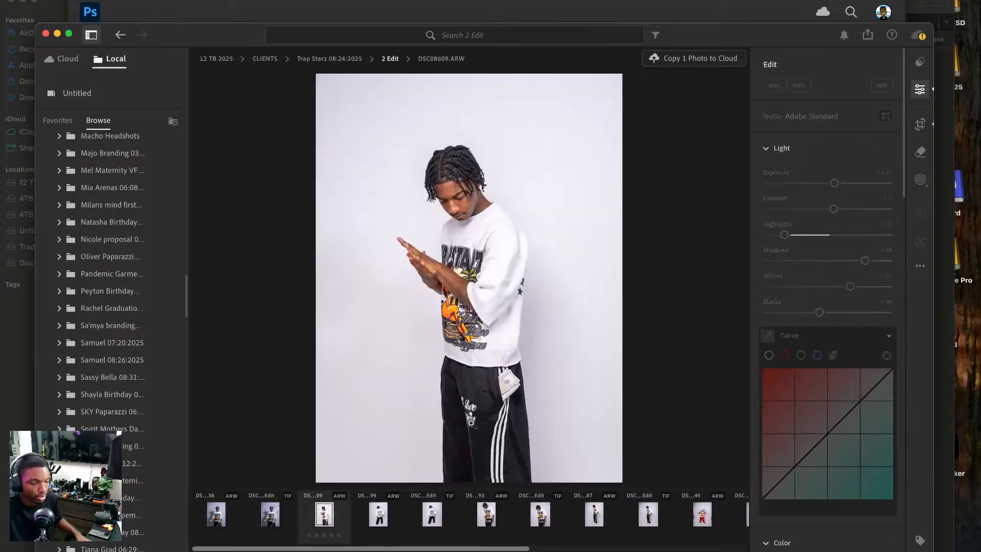
pyautogui.rightClick(478, 229)
pyautogui.moveTo(526, 307)
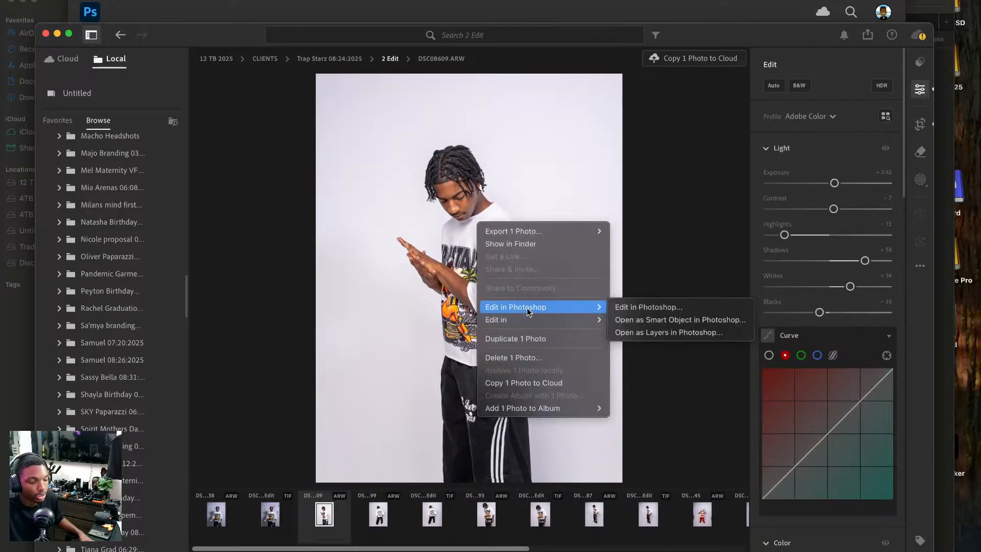
pyautogui.click(657, 307)
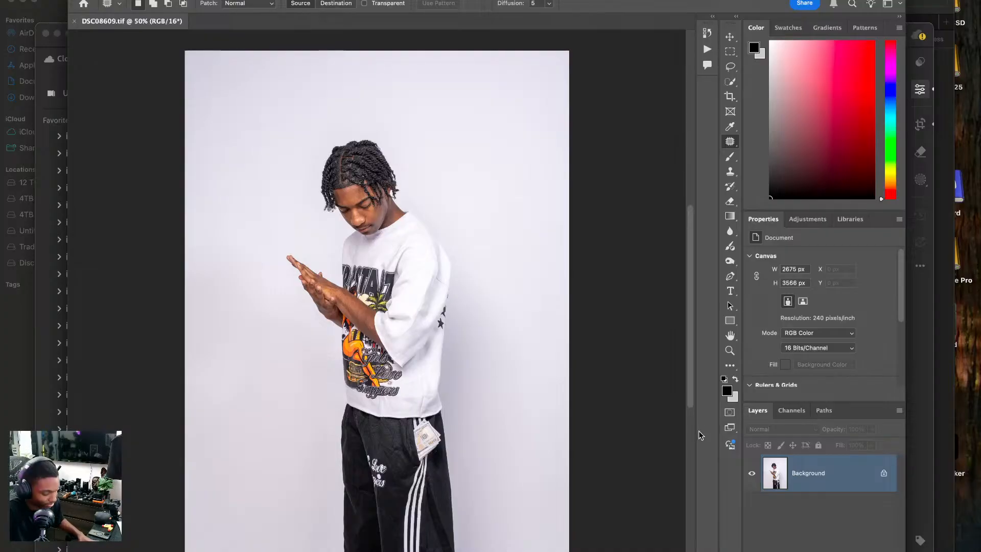
# Duplicate the background layer twice and widen the 4 x 5 crop past both sides to cover the photo's full height.
pyautogui.hotkey('ctrl', 'j')
pyautogui.hotkey('ctrl', 'j')
pyautogui.press('c')
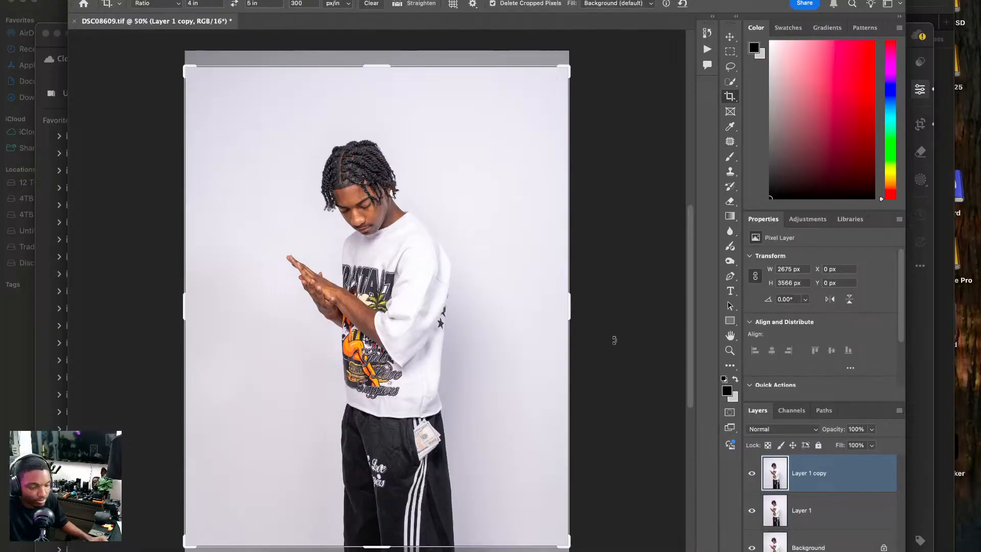
pyautogui.moveTo(571, 308); pyautogui.dragTo(582, 308)
pyautogui.click(451, 307)
pyautogui.moveTo(450, 307); pyautogui.dragTo(455, 309)
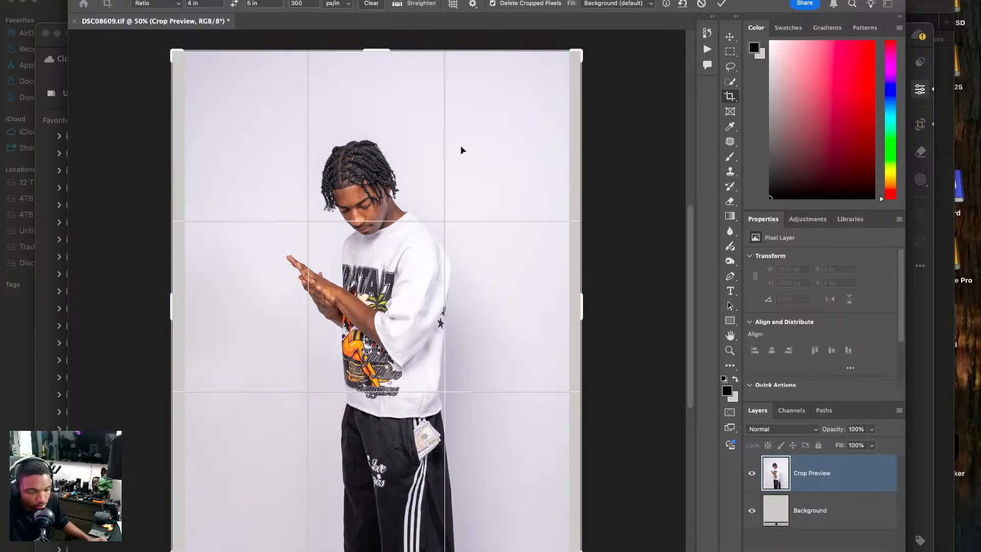
# Set the crop fill to Generative Expand and apply the crop to fill the empty side strips.
pyautogui.click(608, 4)
pyautogui.click(608, 11)
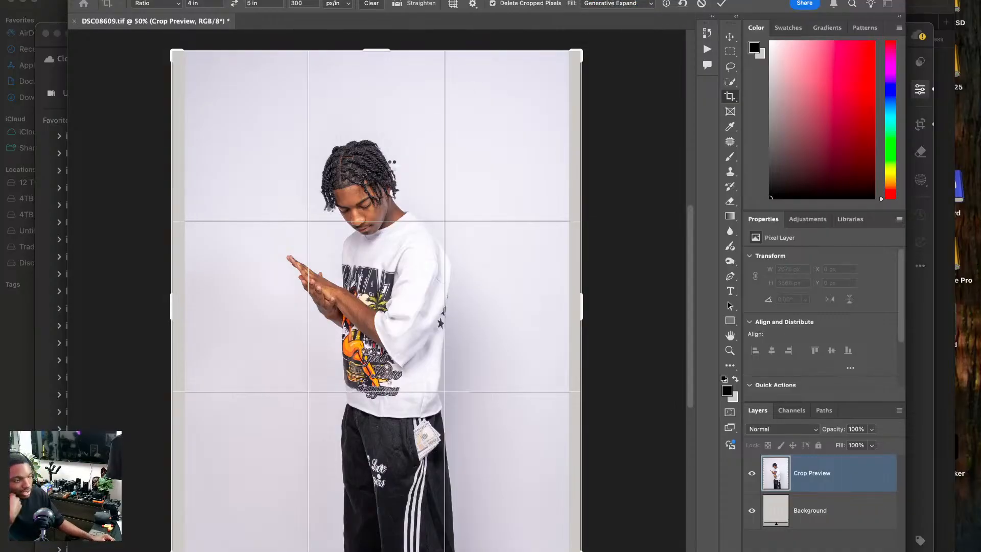
pyautogui.press('Return')
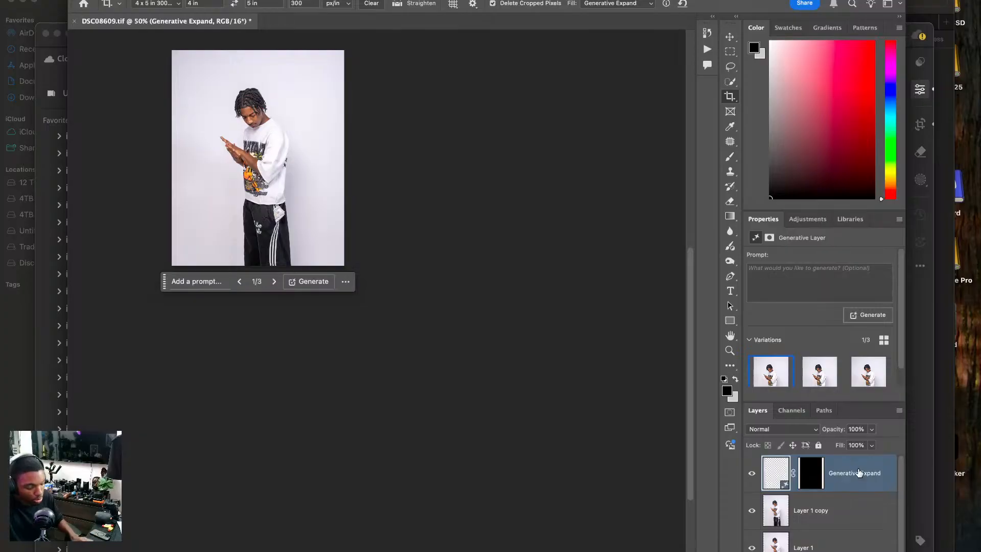
# Try to patch the crease below the shirt hem, rasterizing the Generative Expand layer, and make Layer 1 copy the active layer.
pyautogui.press('super+1')
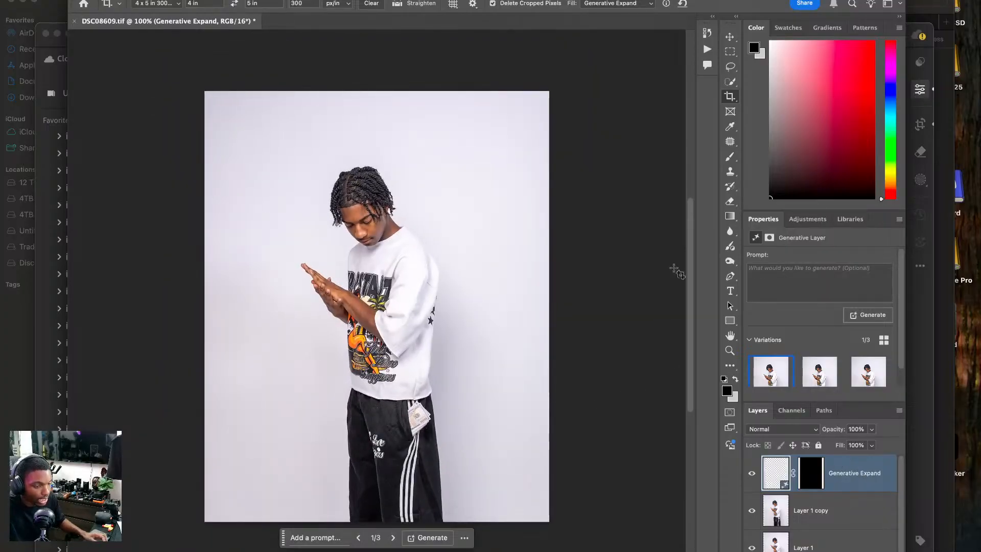
pyautogui.click(729, 39)
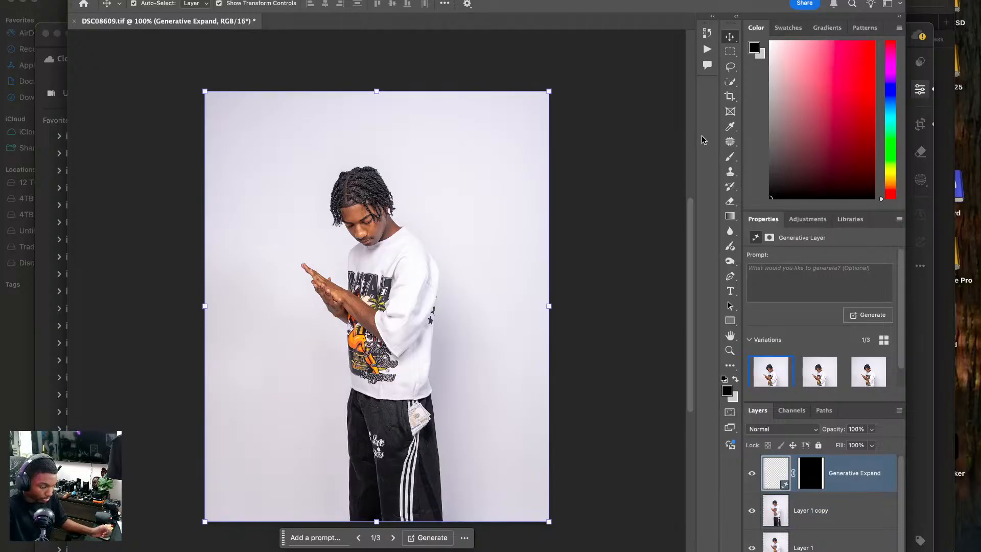
pyautogui.click(730, 141)
pyautogui.press('super+plus')
pyautogui.press('super+plus')
pyautogui.press('super+plus')
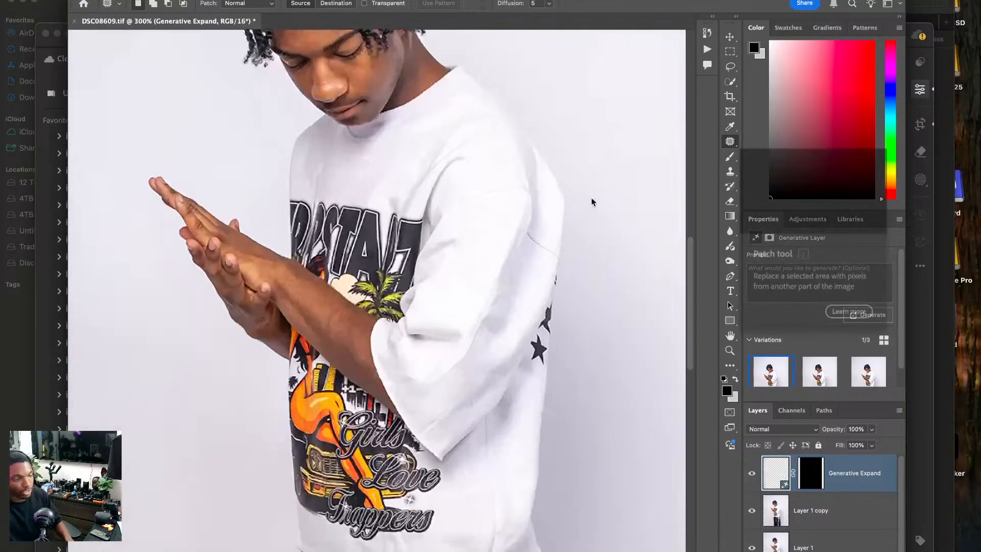
pyautogui.moveTo(399, 294); pyautogui.dragTo(360, 112)
pyautogui.moveTo(462, 455); pyautogui.dragTo(436, 96)
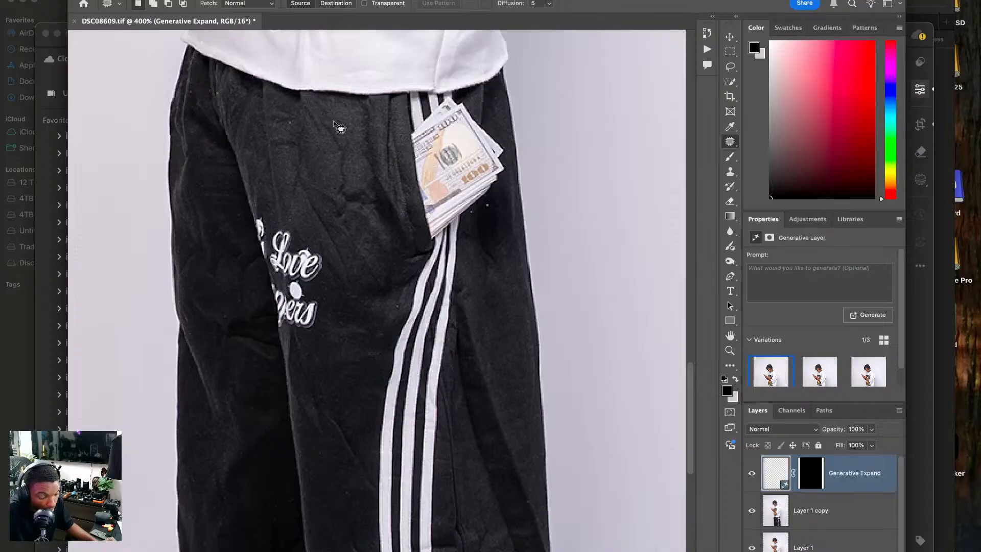
pyautogui.moveTo(315, 118)
pyautogui.mouseDown()
pyautogui.moveTo(338, 187)
pyautogui.moveTo(357, 146)
pyautogui.mouseUp()
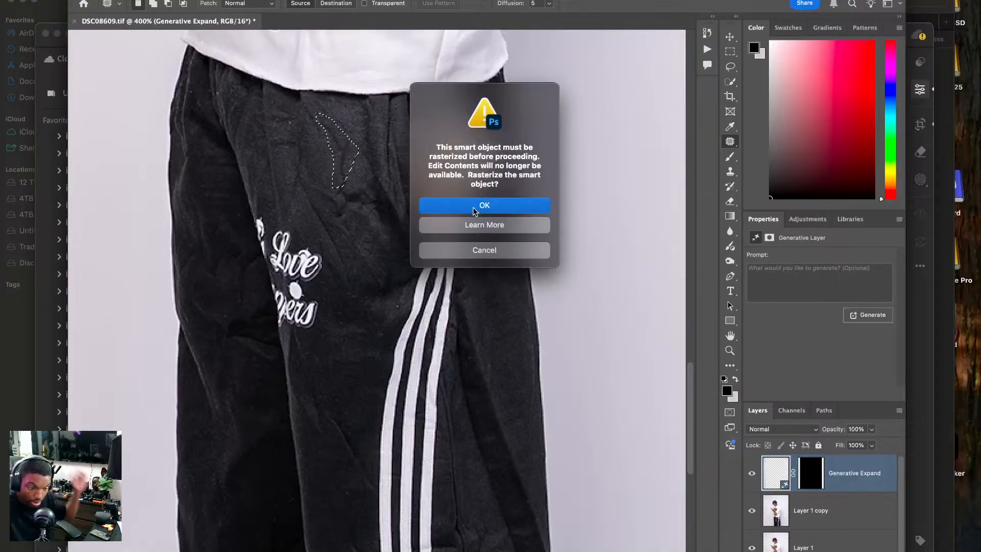
pyautogui.click(480, 205)
pyautogui.moveTo(337, 144); pyautogui.dragTo(339, 322)
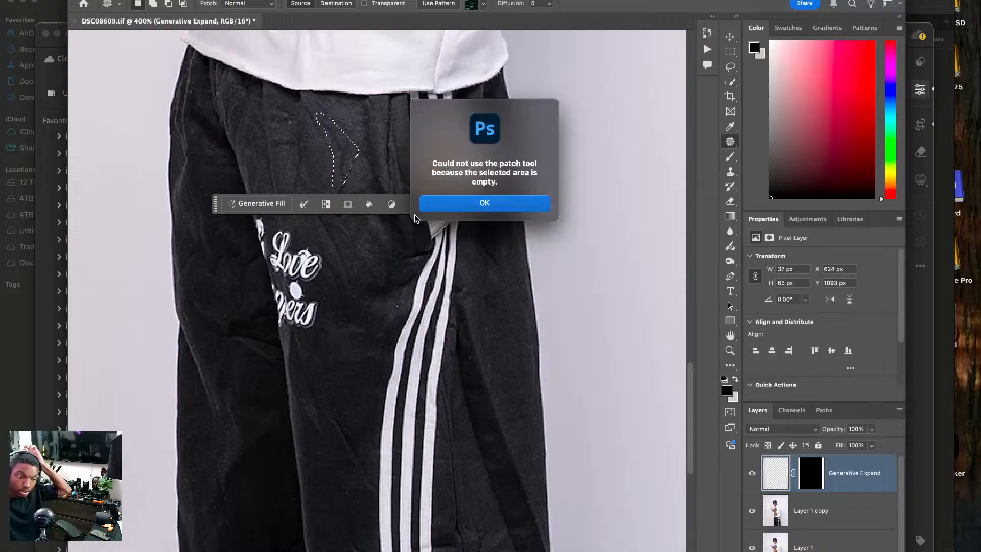
pyautogui.click(475, 204)
pyautogui.hotkey('alt', '[')
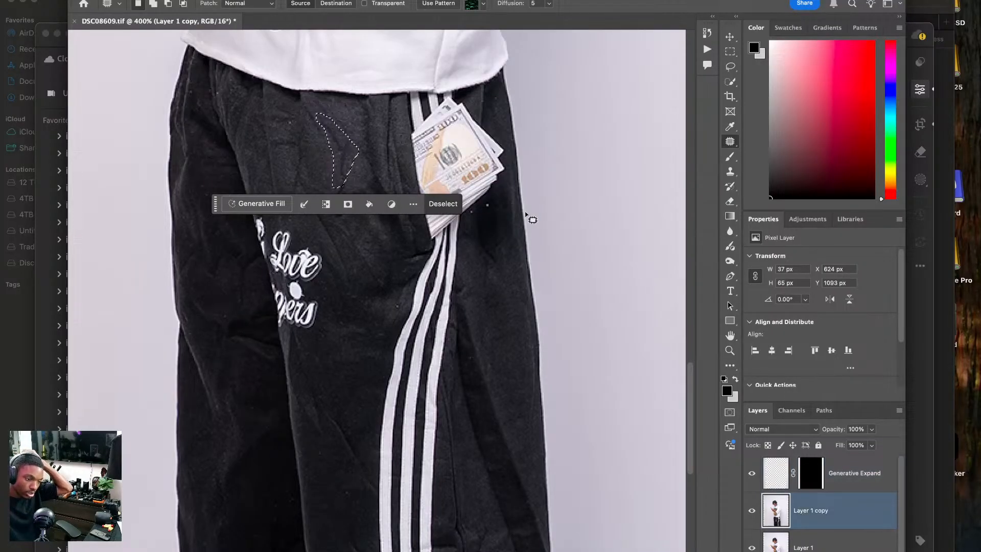
# Try to patch the crease below the shirt hem with fabric from lower on the leg, and undo the patch.
pyautogui.moveTo(352, 159); pyautogui.dragTo(355, 401)
pyautogui.hotkey('ctrl', 'd')
pyautogui.hotkey('ctrl', 'z')
pyautogui.hotkey('ctrl', 'z')
pyautogui.hotkey('ctrl', 'z')
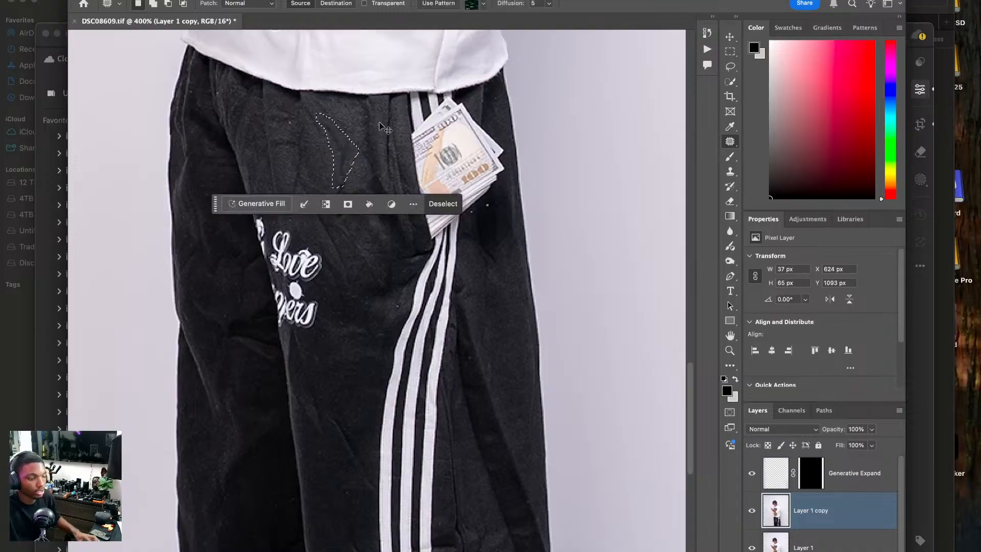
# Clone smooth fabric over the crease below the shirt hem on the trouser front, using the Clone Stamp at 46% opacity.
pyautogui.scroll(-5, 357, 183)
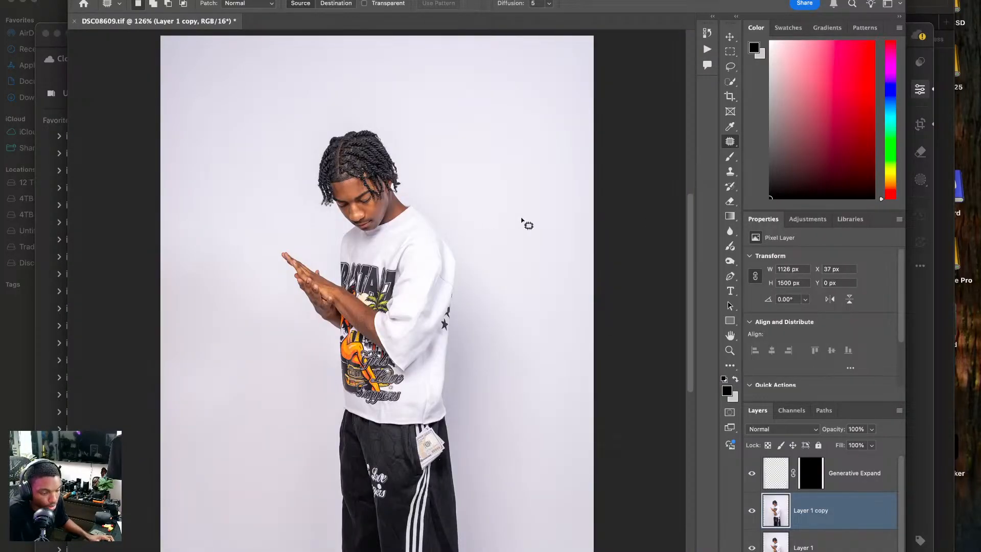
pyautogui.click(730, 171)
pyautogui.press('super+equal')
pyautogui.press('super+equal')
pyautogui.press('super+equal')
pyautogui.press('super+equal')
pyautogui.scroll(-20, 531, 241)
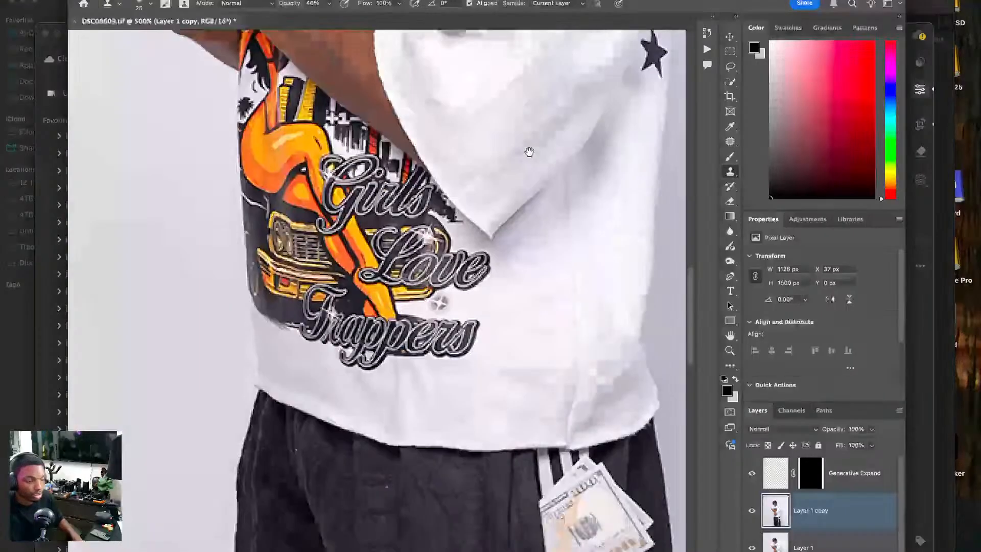
pyautogui.keyDown('alt'); pyautogui.click(390, 148); pyautogui.keyUp('alt')
pyautogui.moveTo(416, 147)
pyautogui.mouseDown()
pyautogui.moveTo(413, 138)
pyautogui.moveTo(414, 160)
pyautogui.mouseUp()
pyautogui.keyDown('alt'); pyautogui.click(391, 156); pyautogui.keyUp('alt')
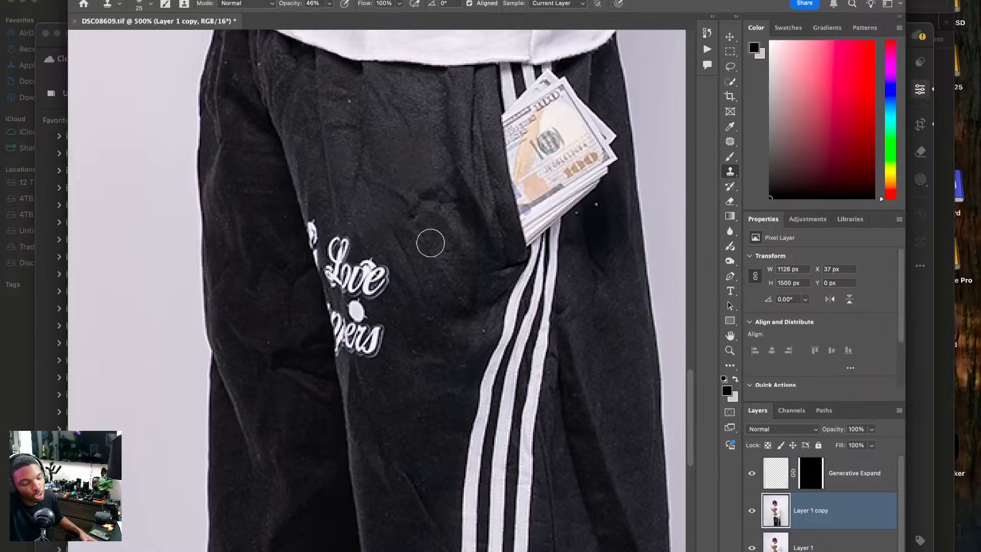
# Clone smooth fabric over the diagonal crease on the thigh below the logo, beside the white stripes.
pyautogui.moveTo(404, 409); pyautogui.dragTo(387, 287)
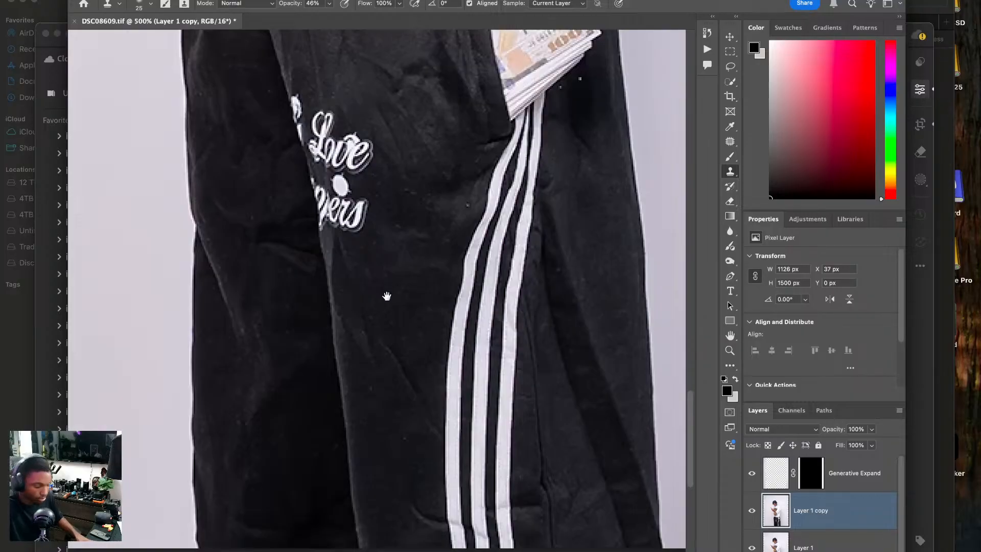
pyautogui.keyDown('alt'); pyautogui.click(372, 406); pyautogui.keyUp('alt')
pyautogui.moveTo(371, 369)
pyautogui.mouseDown()
pyautogui.moveTo(376, 383)
pyautogui.moveTo(366, 359)
pyautogui.mouseUp()
pyautogui.keyDown('alt'); pyautogui.click(374, 404); pyautogui.keyUp('alt')
pyautogui.click(377, 370)
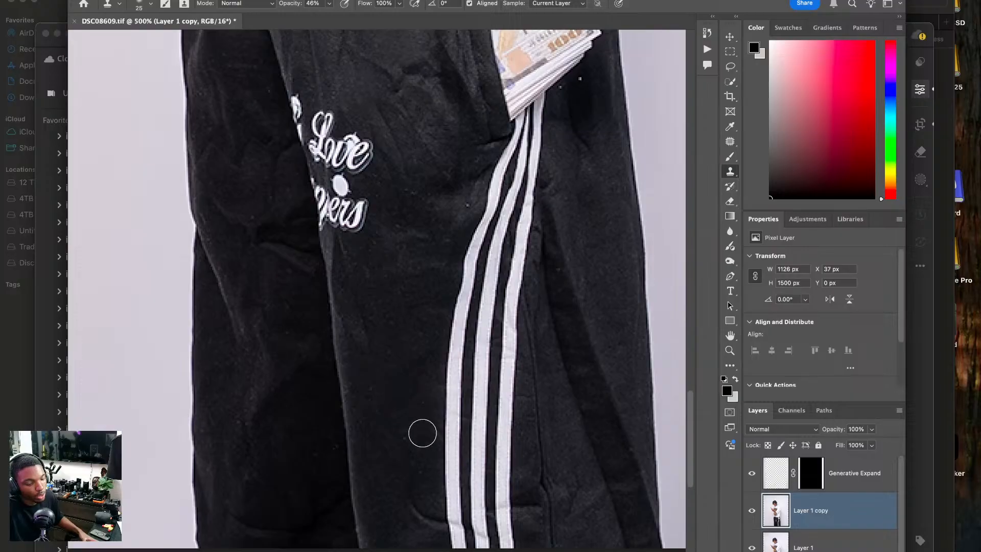
pyautogui.click(487, 296)
pyautogui.moveTo(534, 289); pyautogui.dragTo(455, 285)
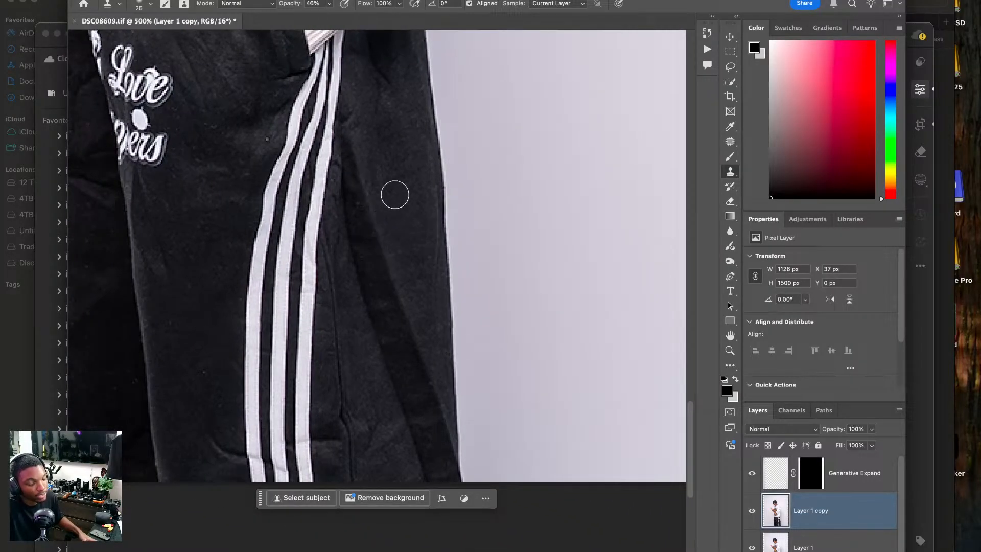
pyautogui.scroll(3, 382, 184)
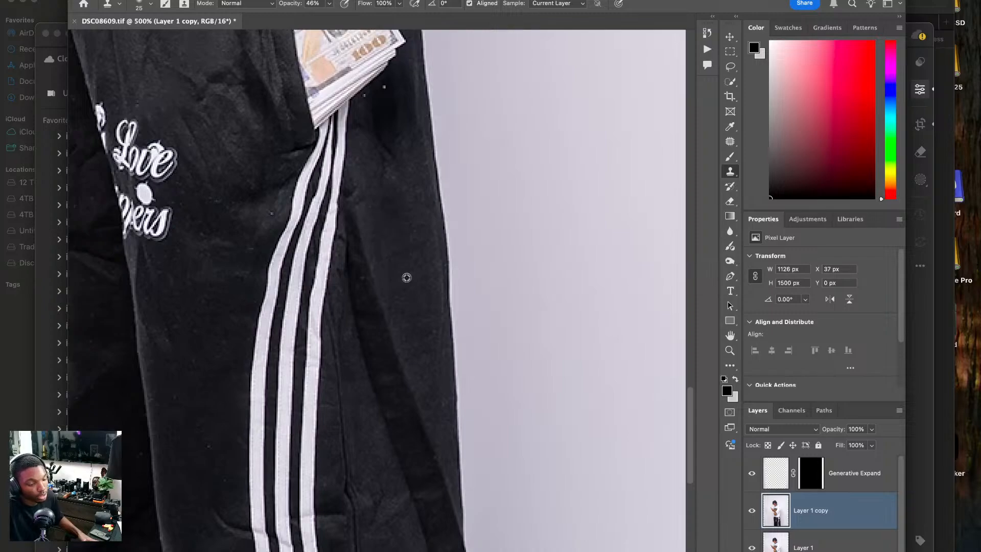
pyautogui.scroll(10, 376, 152)
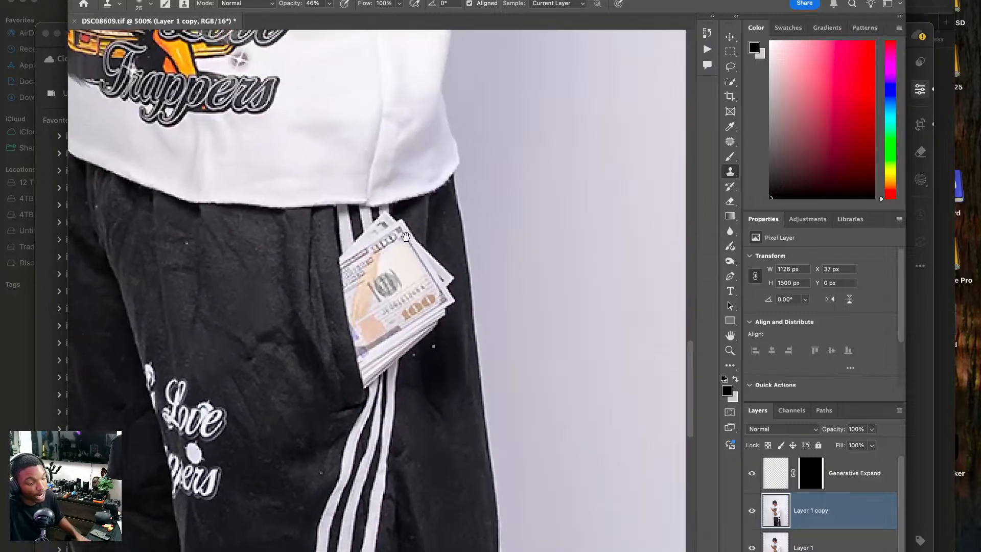
# Clone smooth fabric over the creases on the white shirt's sleeve and shoulder with the Clone Stamp.
pyautogui.scroll(10, 363, 329)
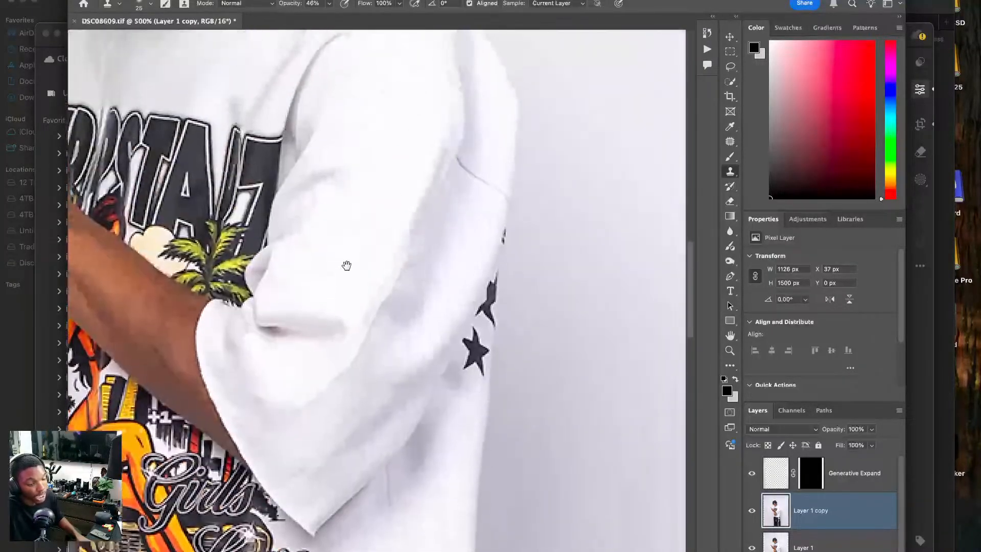
pyautogui.keyDown('alt'); pyautogui.click(349, 381); pyautogui.keyUp('alt')
pyautogui.moveTo(366, 362); pyautogui.dragTo(364, 368)
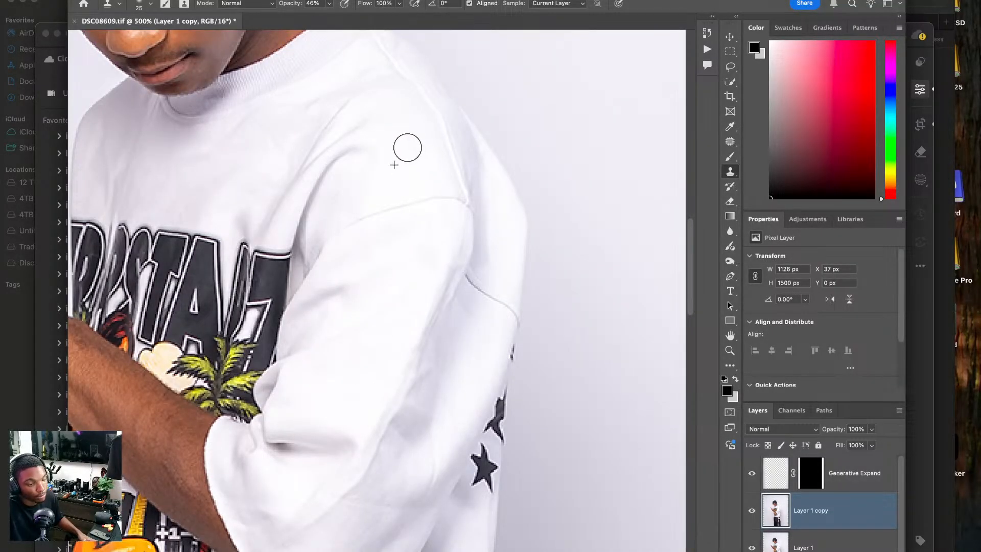
pyautogui.scroll(8, 394, 129)
pyautogui.moveTo(426, 220); pyautogui.dragTo(423, 210)
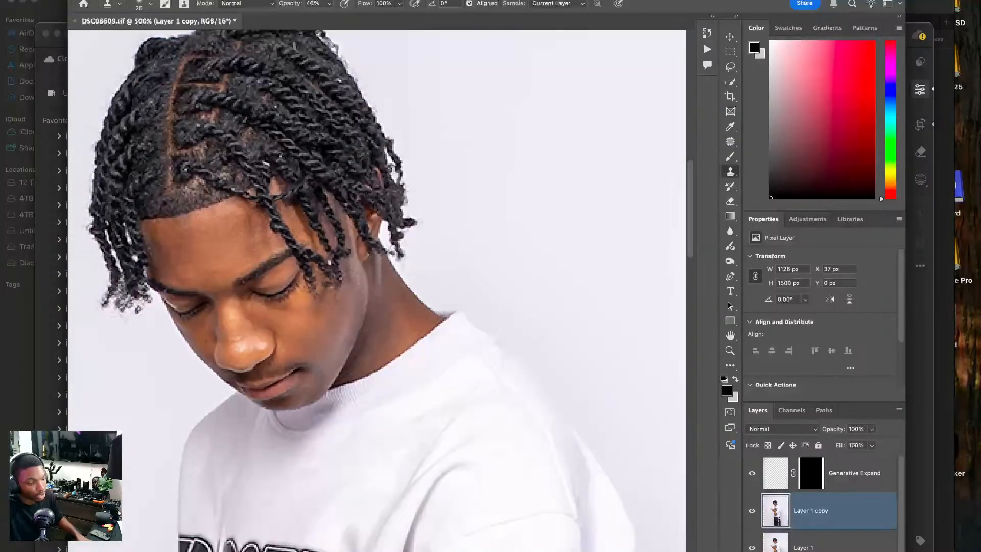
# Remove the small specks from the hair strands beside the model's temple, using the Remove Tool at size 5.
pyautogui.click(730, 142)
pyautogui.rightClick(731, 142)
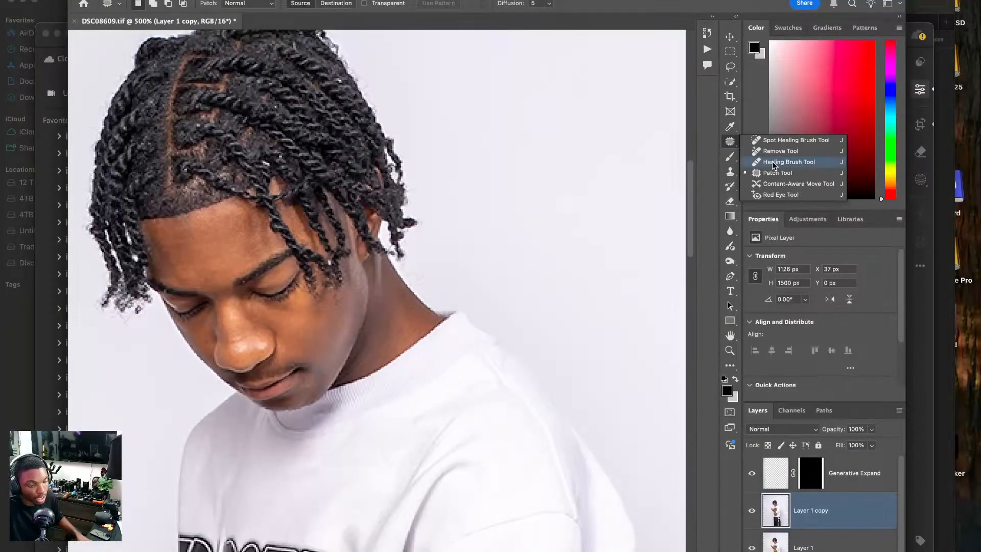
pyautogui.click(776, 149)
pyautogui.press('[')
pyautogui.press('[')
pyautogui.press('[')
pyautogui.press('[')
pyautogui.press('[')
pyautogui.press('[')
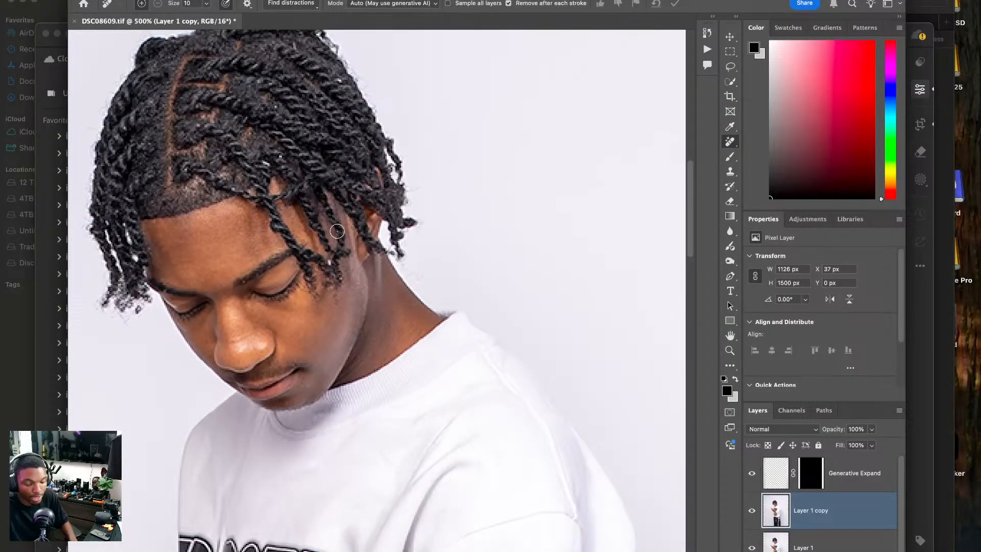
pyautogui.click(329, 262)
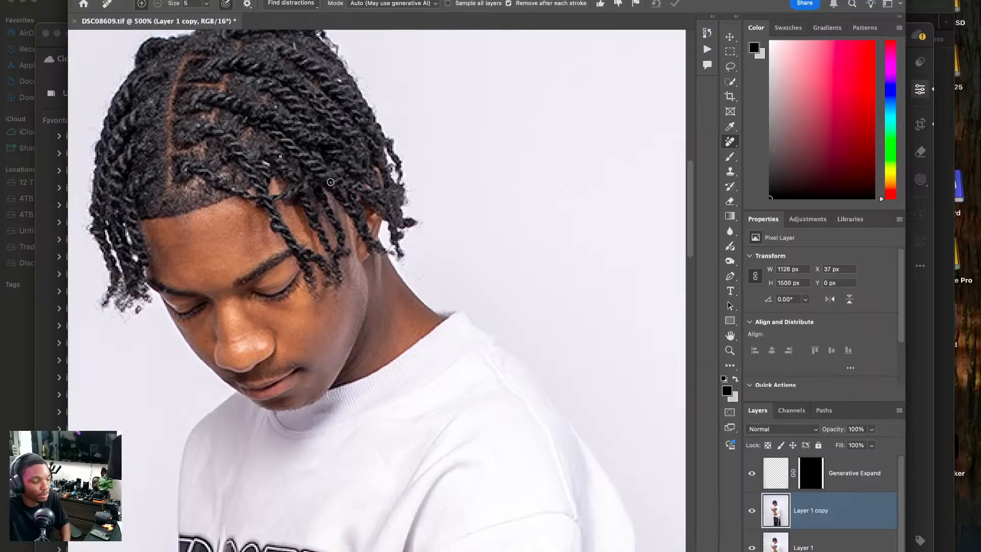
# Remove the remaining specks from the crown and front of the hair and from the eyebrow, and fit the whole photo in view.
pyautogui.moveTo(338, 86); pyautogui.dragTo(338, 89)
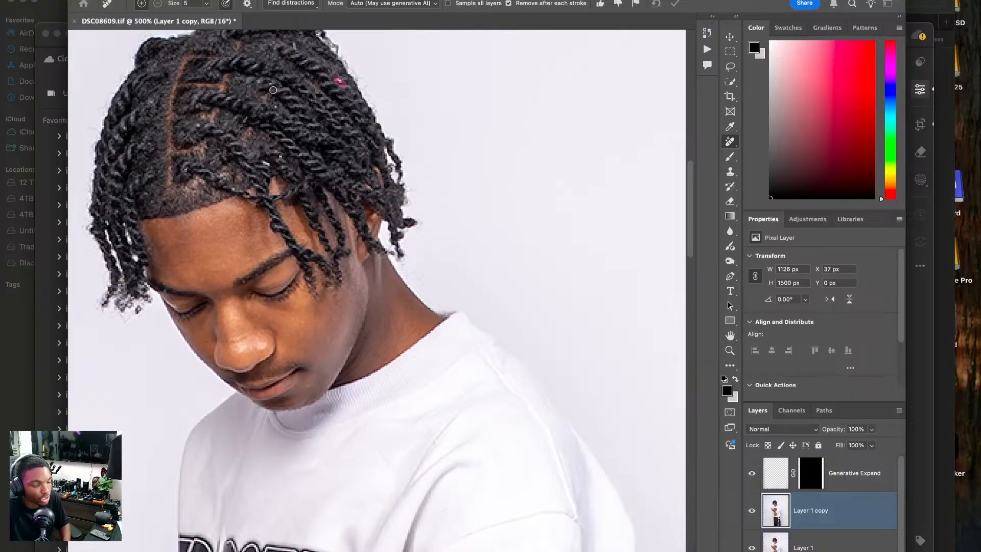
pyautogui.scroll(2, 284, 88)
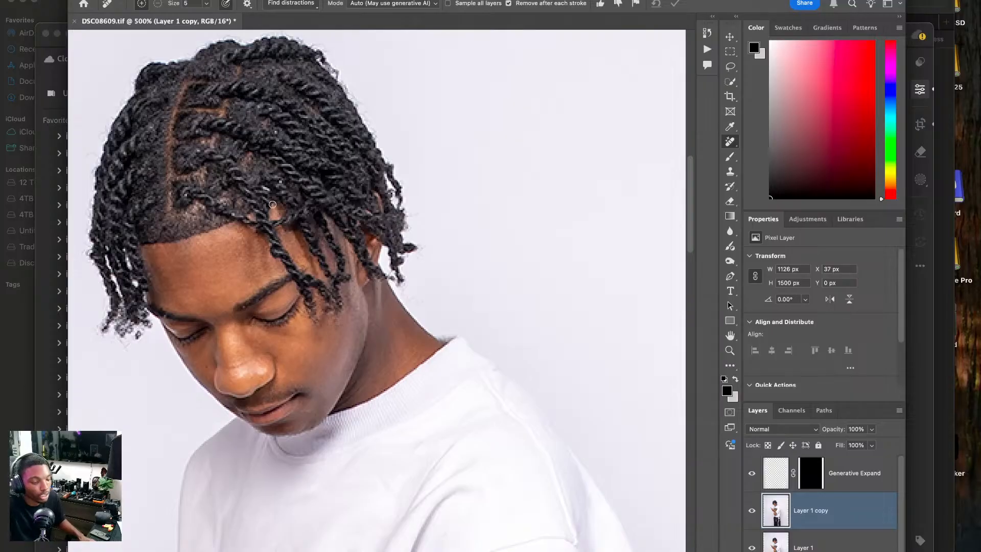
pyautogui.moveTo(259, 188); pyautogui.dragTo(267, 191)
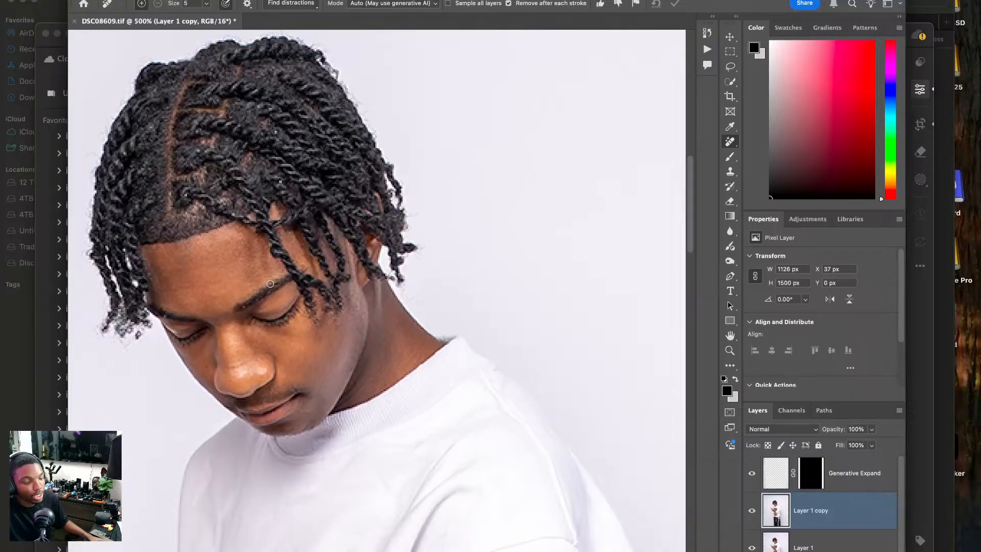
pyautogui.click(244, 306)
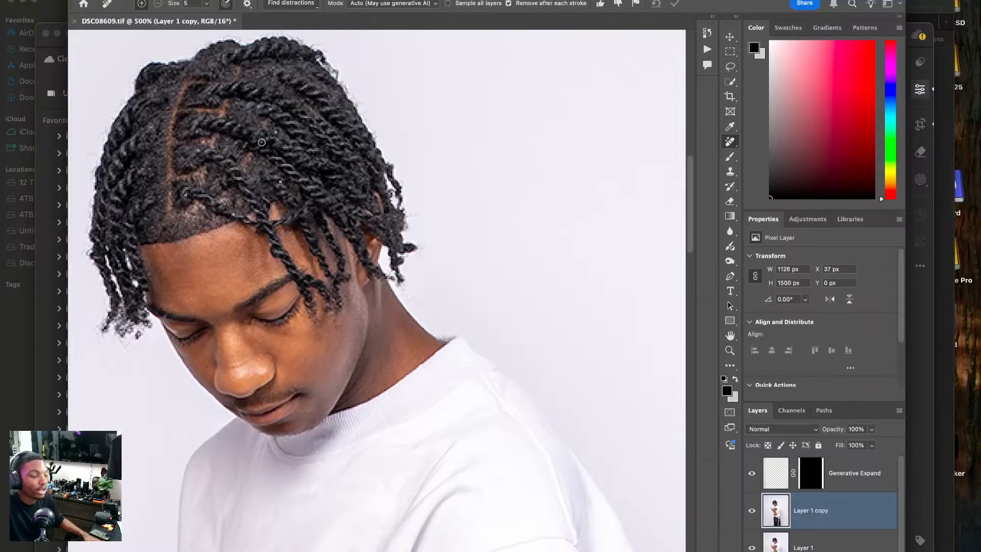
pyautogui.click(277, 131)
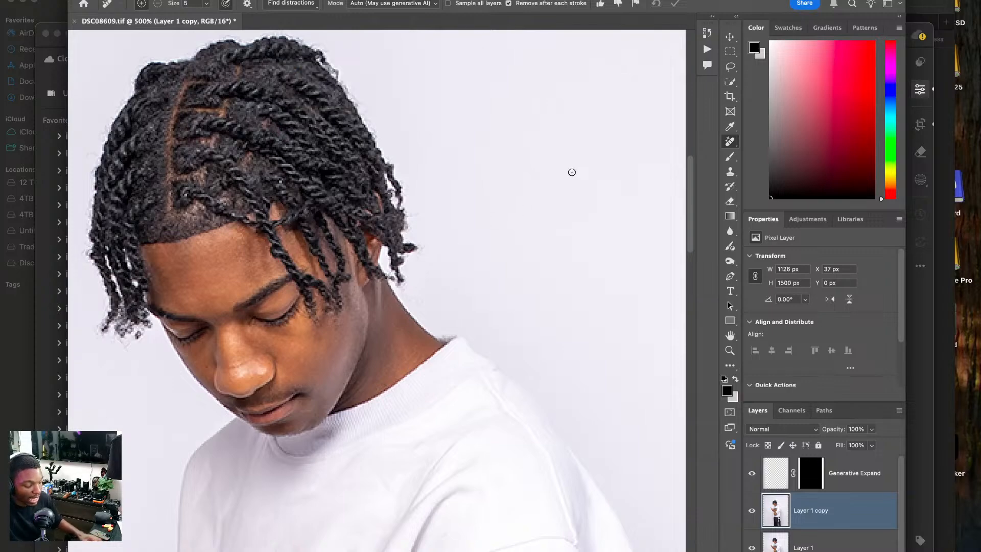
pyautogui.press('super+0')
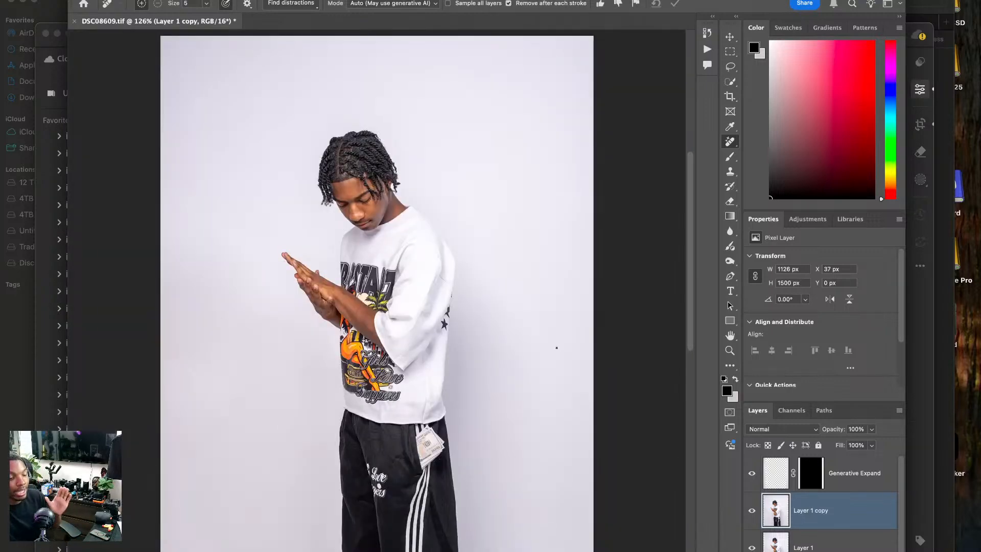
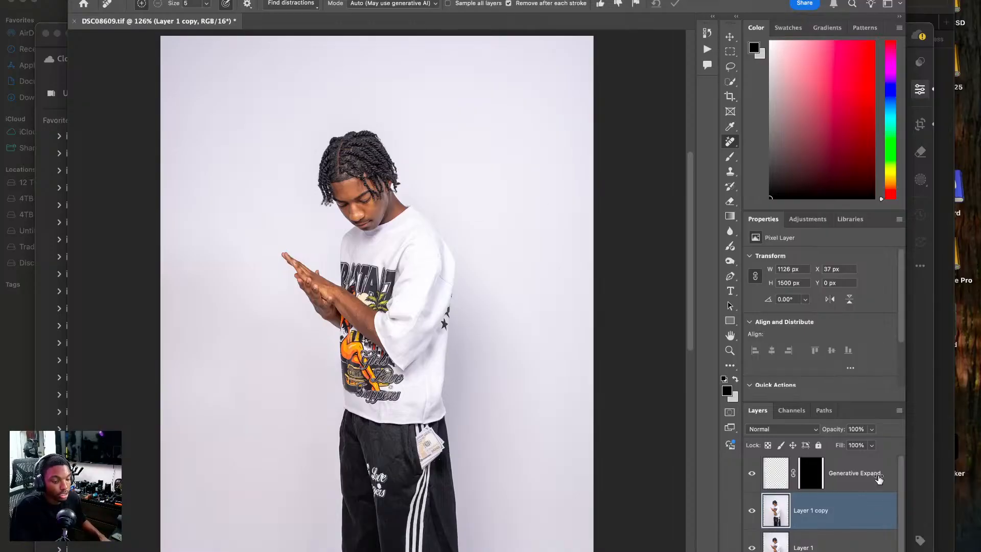
# Hide and reshow the Generative Expand layer to compare the result, and close DSC08609.tif with its changes saved.
pyautogui.click(752, 475)
pyautogui.click(752, 474)
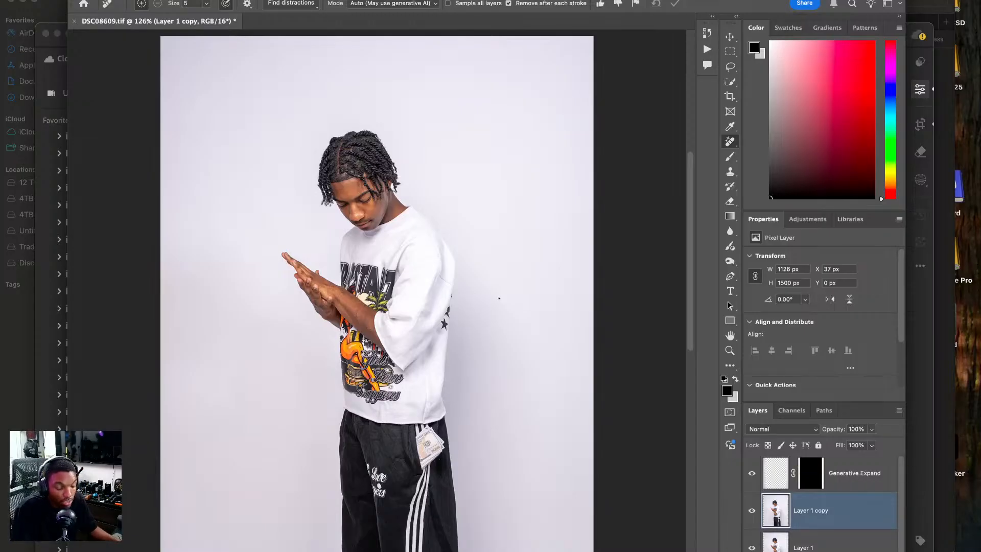
pyautogui.click(75, 21)
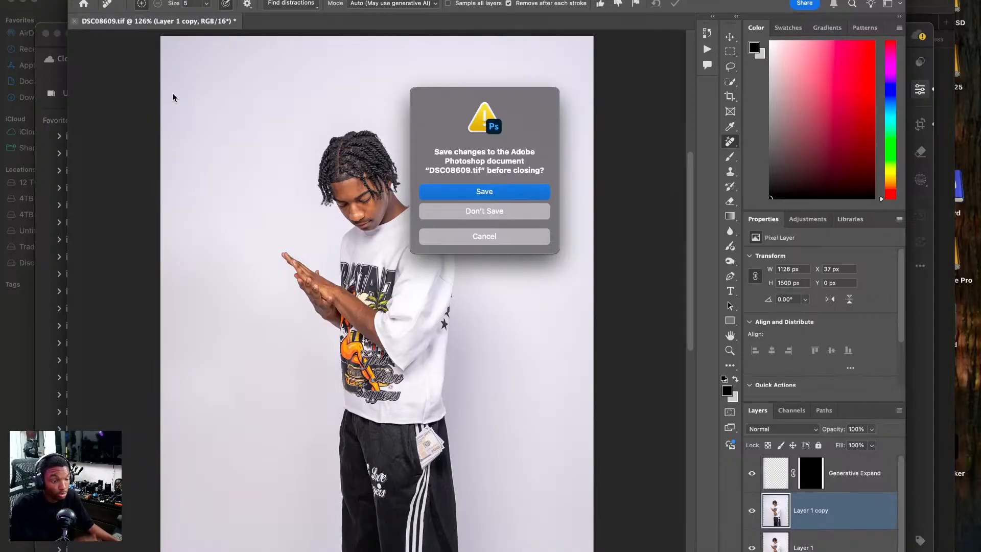
pyautogui.click(488, 192)
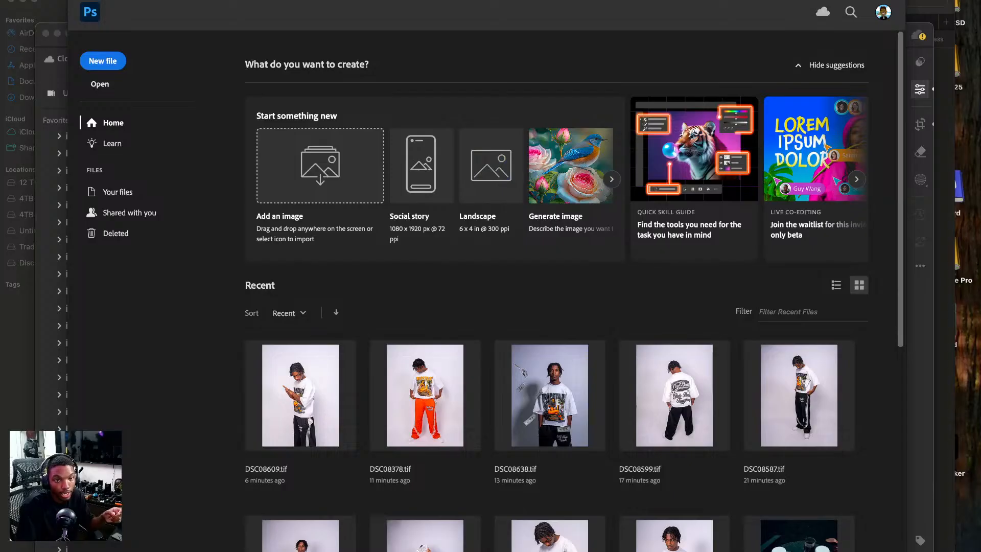
pyautogui.press('super+Tab')
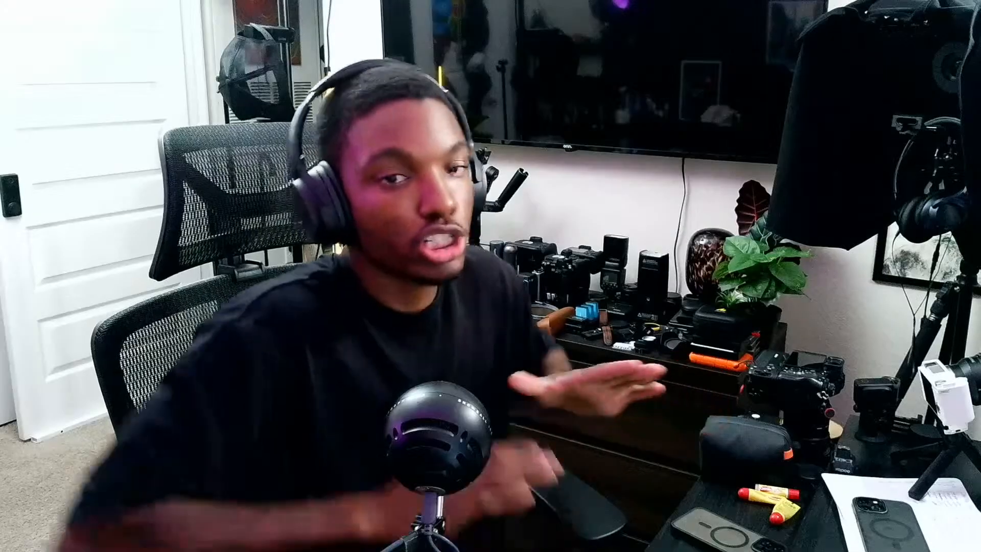
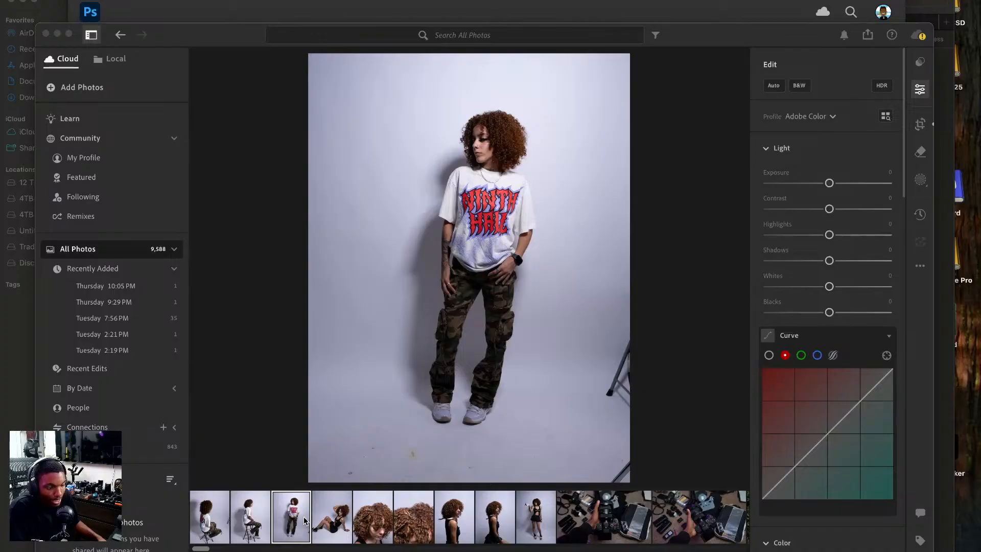
# Look through the shoot's photos, open the full-body standing shot with the snake, and apply automatic edit settings.
pyautogui.click(322, 520)
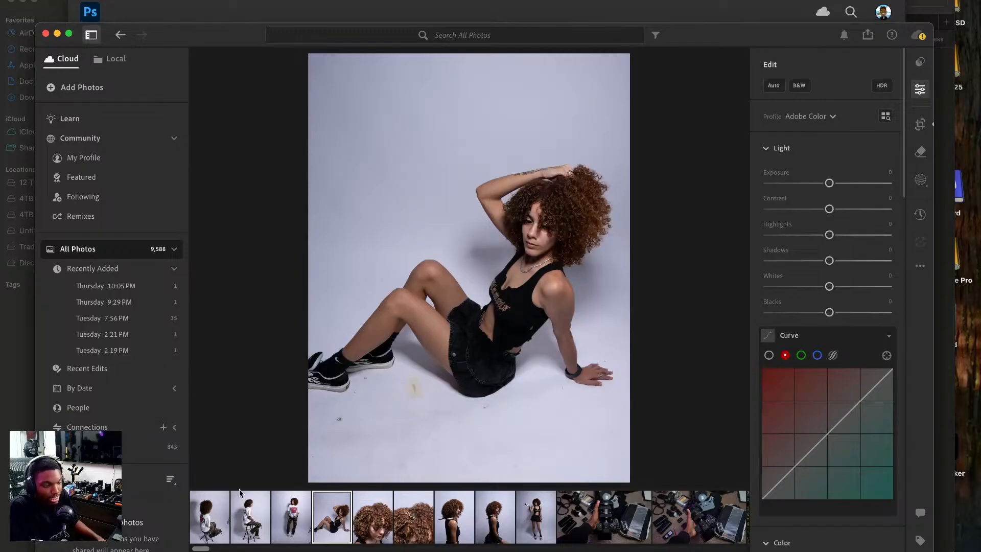
pyautogui.click(204, 527)
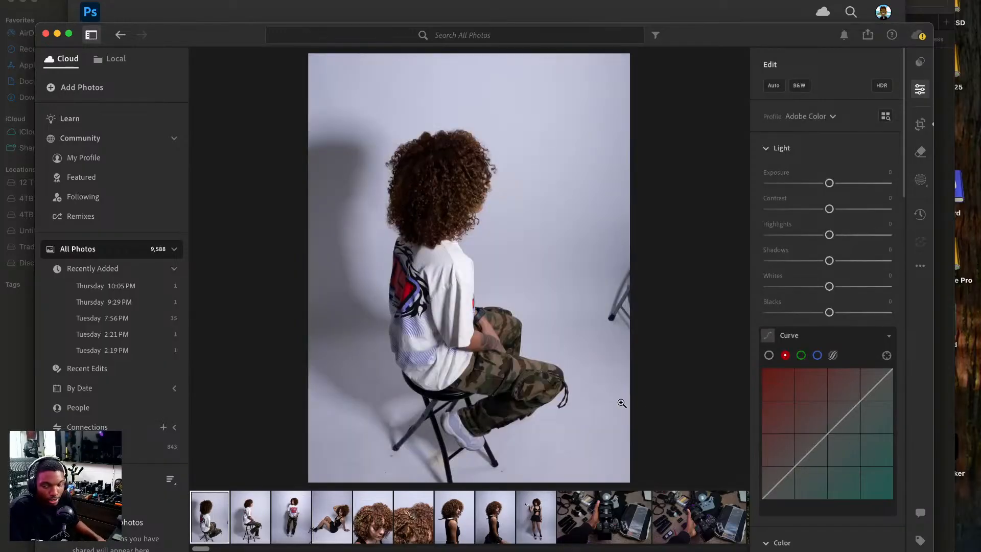
pyautogui.click(540, 517)
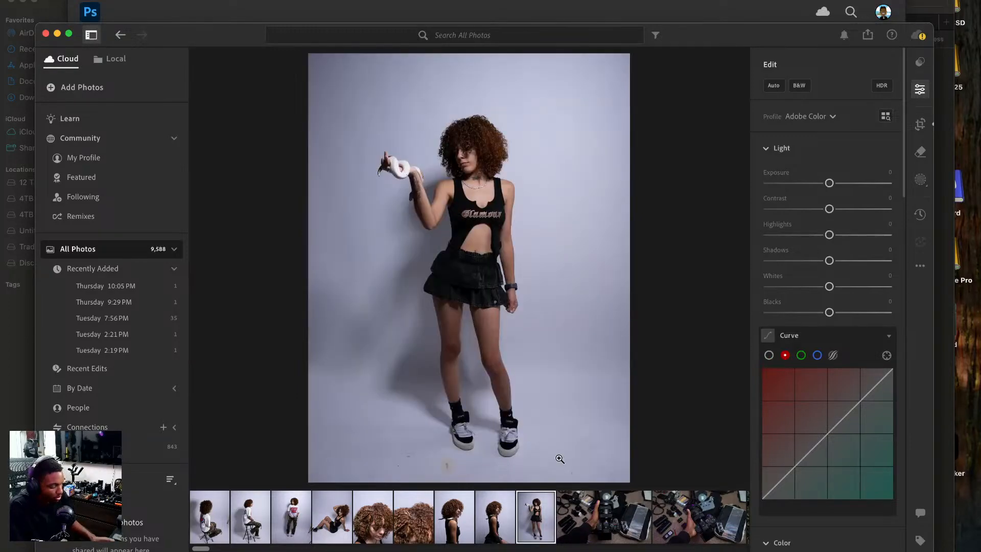
pyautogui.press('super+v')
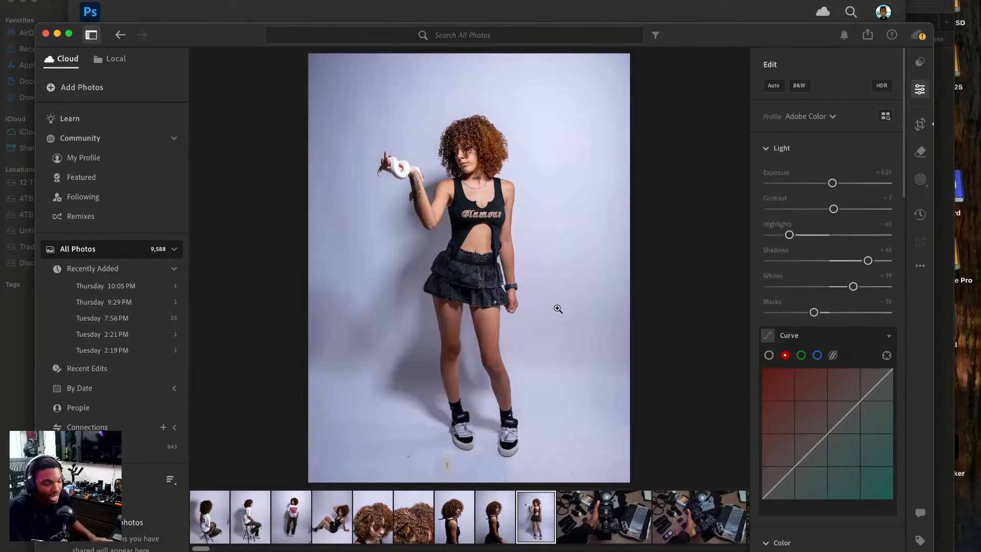
# Set the overall Exposure of the standing shot to +0.17.
pyautogui.click(499, 153)
pyautogui.click(461, 305)
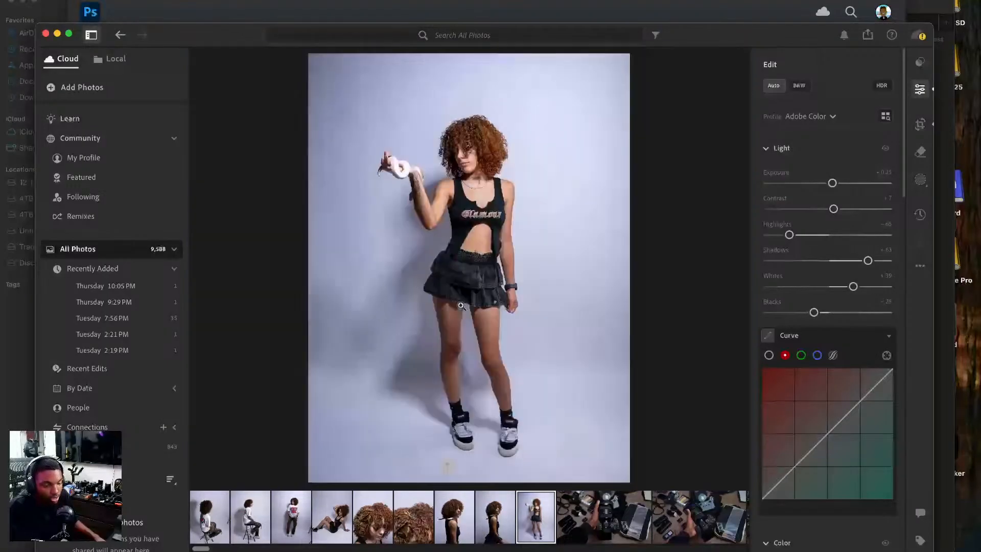
pyautogui.moveTo(399, 159); pyautogui.dragTo(379, 190)
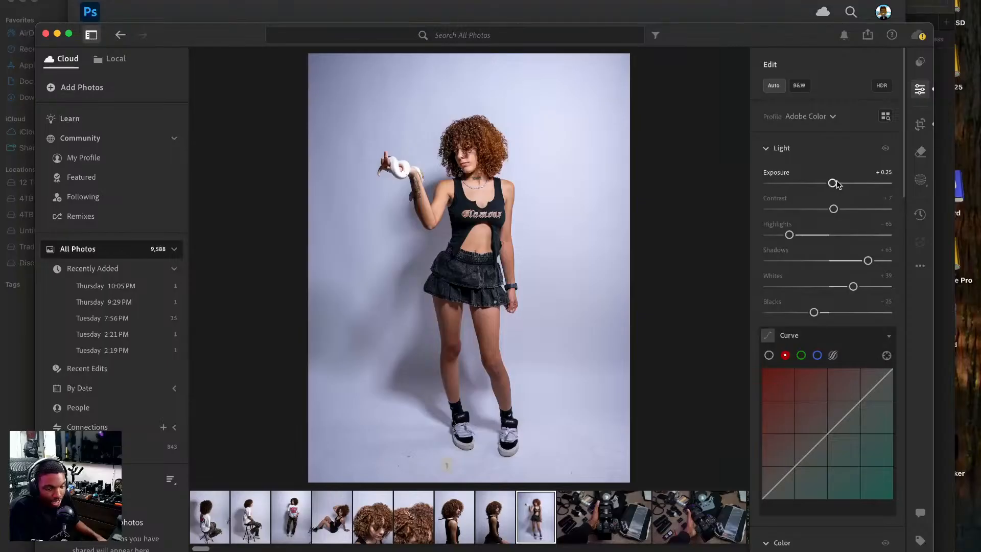
pyautogui.doubleClick(833, 183)
pyautogui.moveTo(830, 183); pyautogui.dragTo(832, 185)
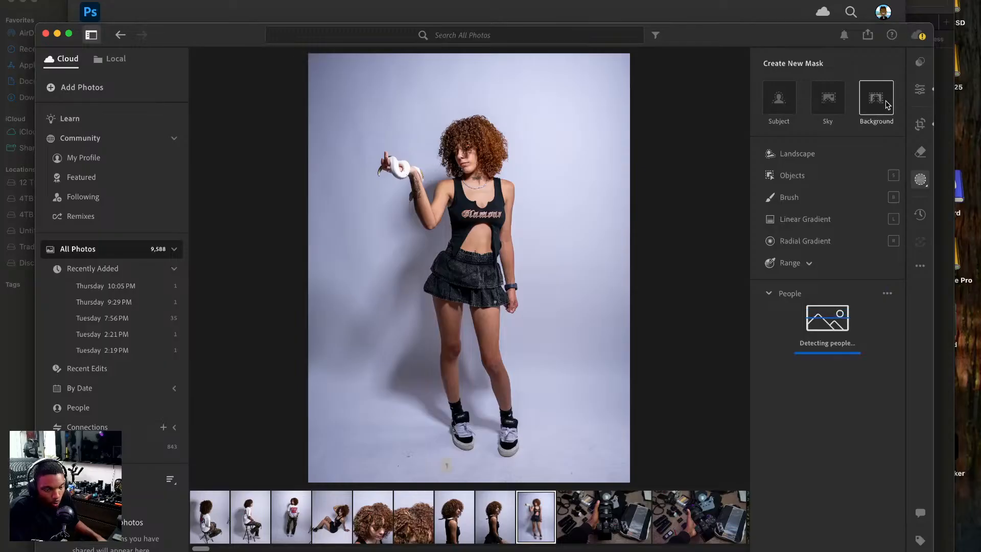
# Add a background mask with Exposure at about -0.58 and a subject mask with Highlights at -4.
pyautogui.click(885, 104)
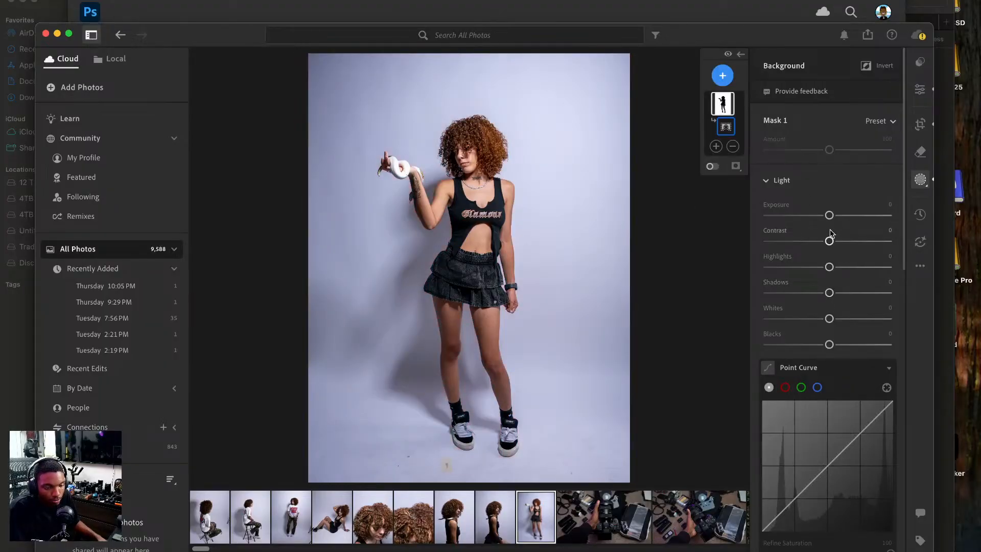
pyautogui.moveTo(829, 215); pyautogui.dragTo(820, 218)
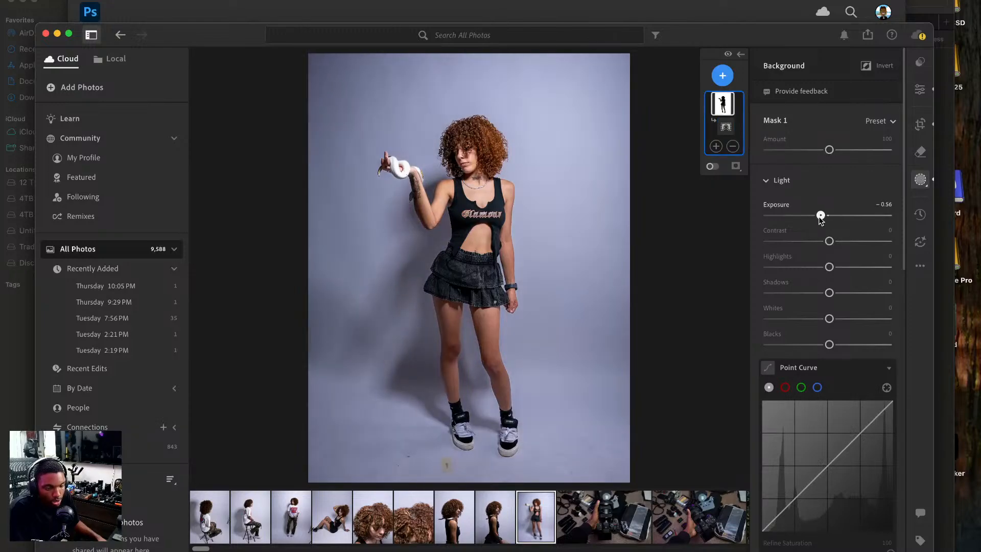
pyautogui.click(723, 76)
pyautogui.click(743, 109)
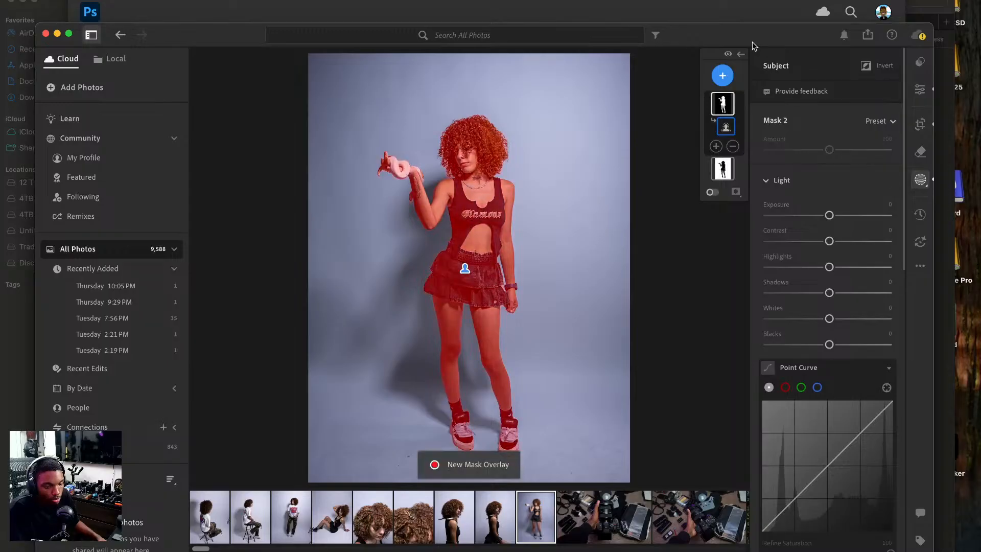
pyautogui.moveTo(752, 31); pyautogui.dragTo(774, 35)
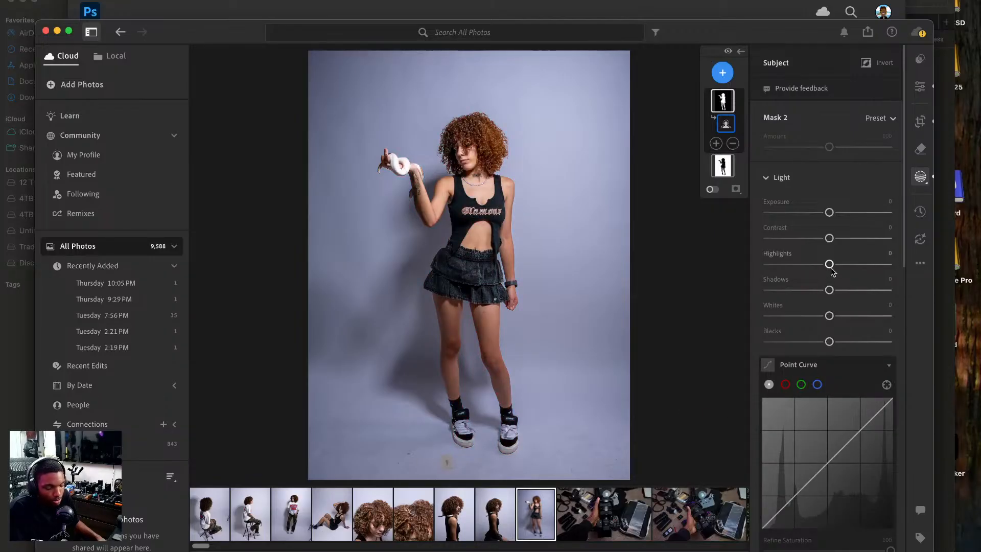
pyautogui.moveTo(832, 269)
pyautogui.mouseDown()
pyautogui.moveTo(841, 270)
pyautogui.moveTo(828, 270)
pyautogui.mouseUp()
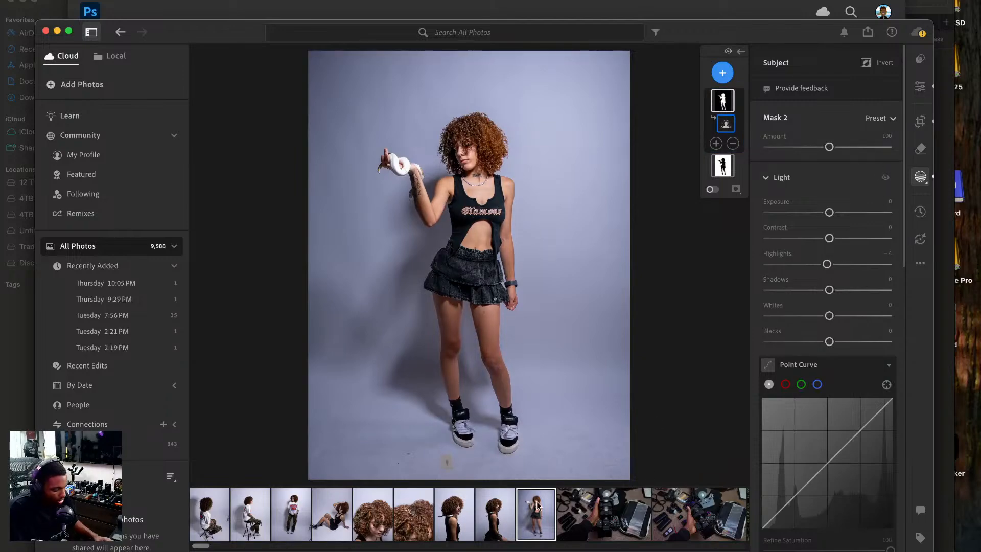
# Copy the standing shot's edit settings with Masking included.
pyautogui.scroll(-5, 869, 239)
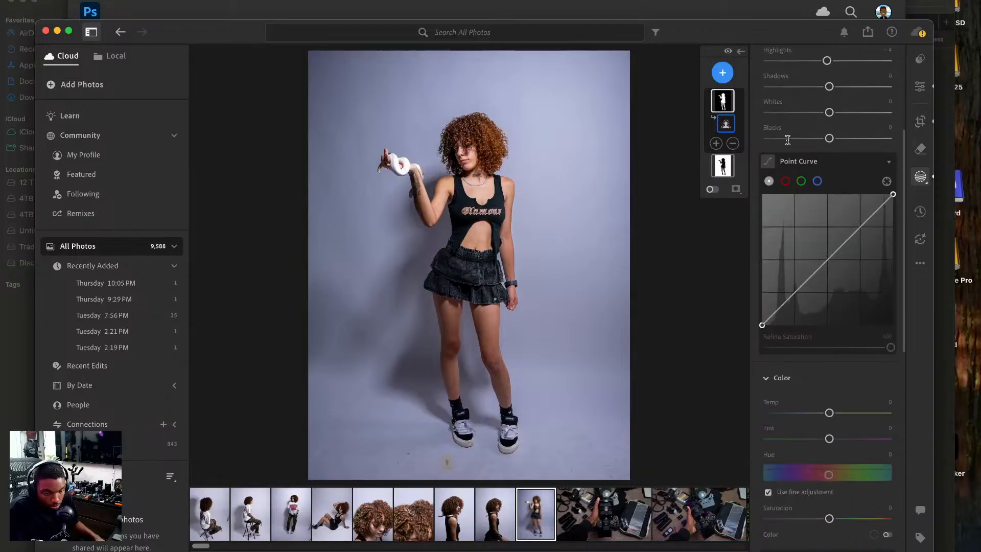
pyautogui.click(919, 266)
pyautogui.click(850, 305)
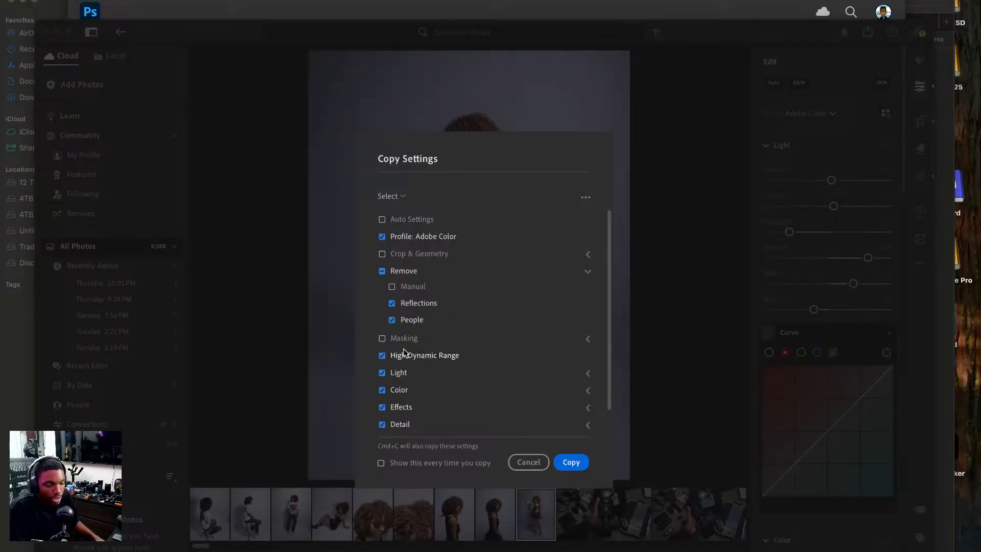
pyautogui.click(382, 338)
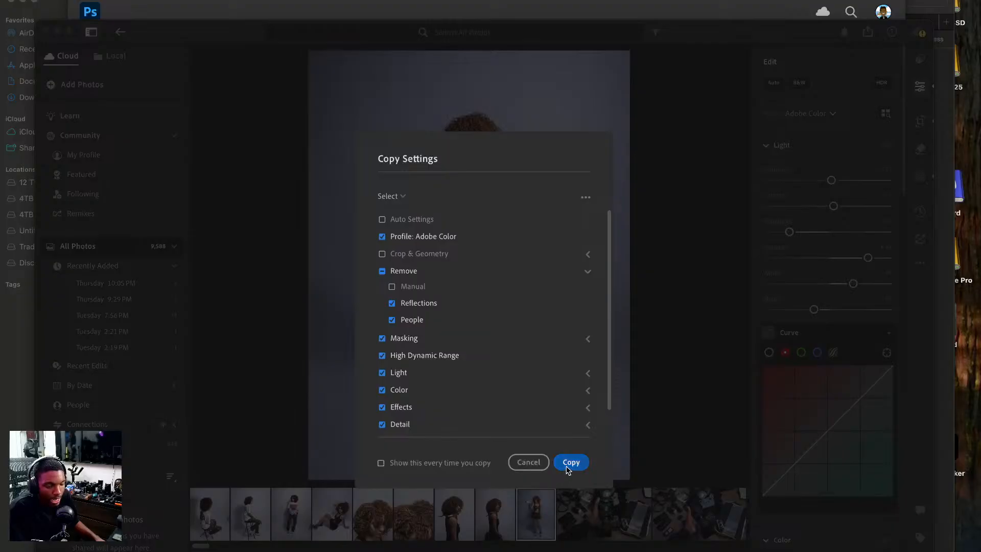
pyautogui.click(570, 463)
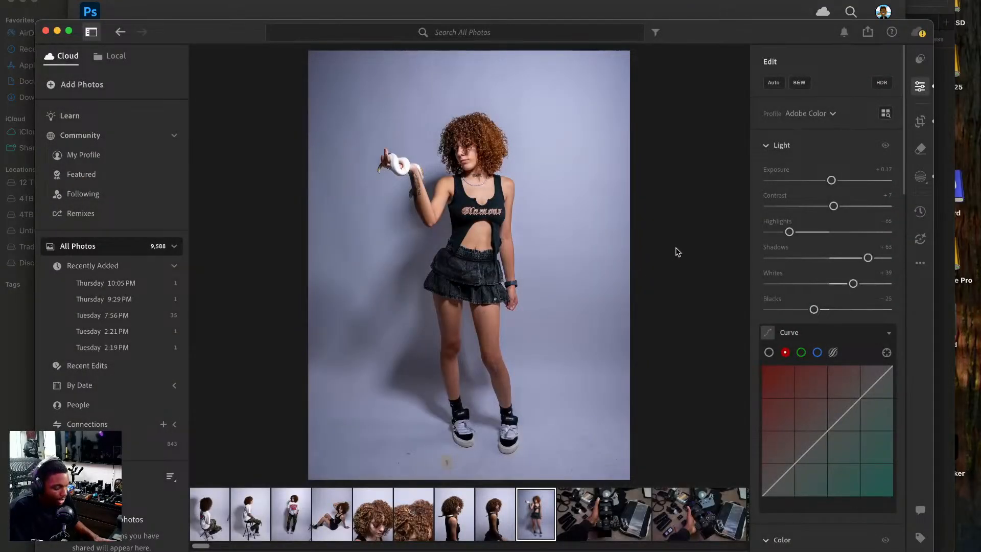
# Paste the copied settings onto the adjacent seated profile photo and set its overall Exposure to +0.06.
pyautogui.click(488, 529)
pyautogui.press('super+v')
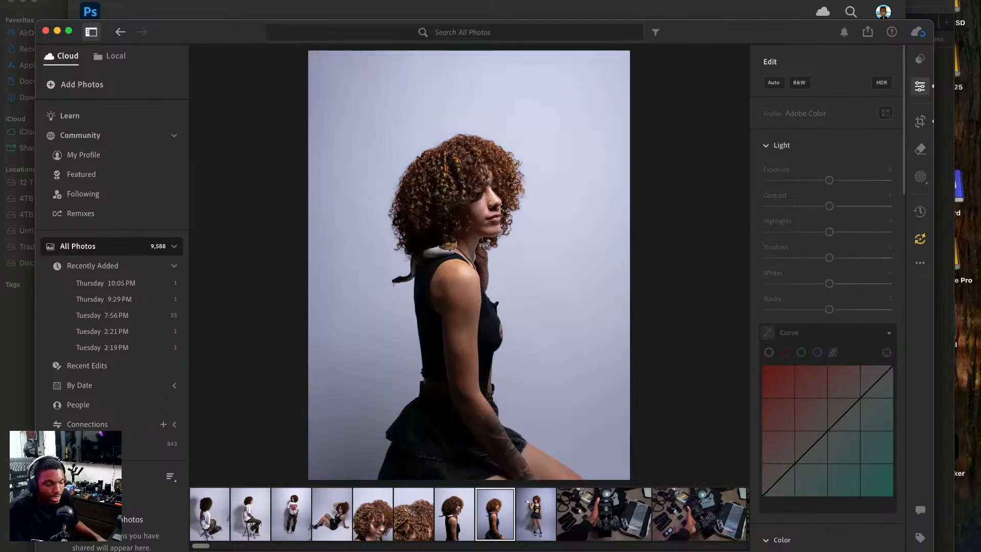
pyautogui.moveTo(831, 181); pyautogui.dragTo(830, 182)
pyautogui.scroll(-5, 843, 336)
pyautogui.doubleClick(835, 308)
pyautogui.scroll(2, 848, 135)
pyautogui.scroll(5, 847, 135)
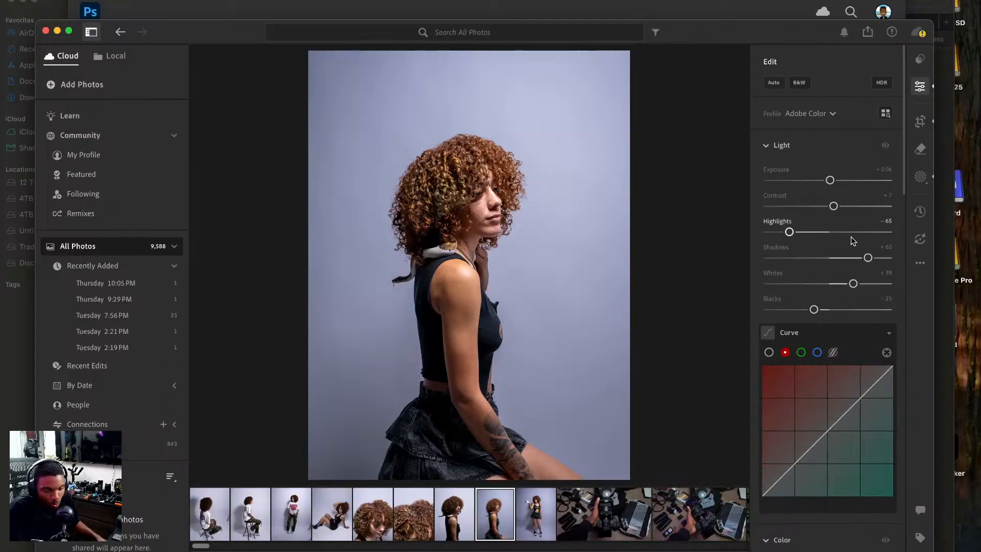
# Set Exposure to -0.96 on the seated photo's background mask and about -0.16 on its subject mask.
pyautogui.click(919, 176)
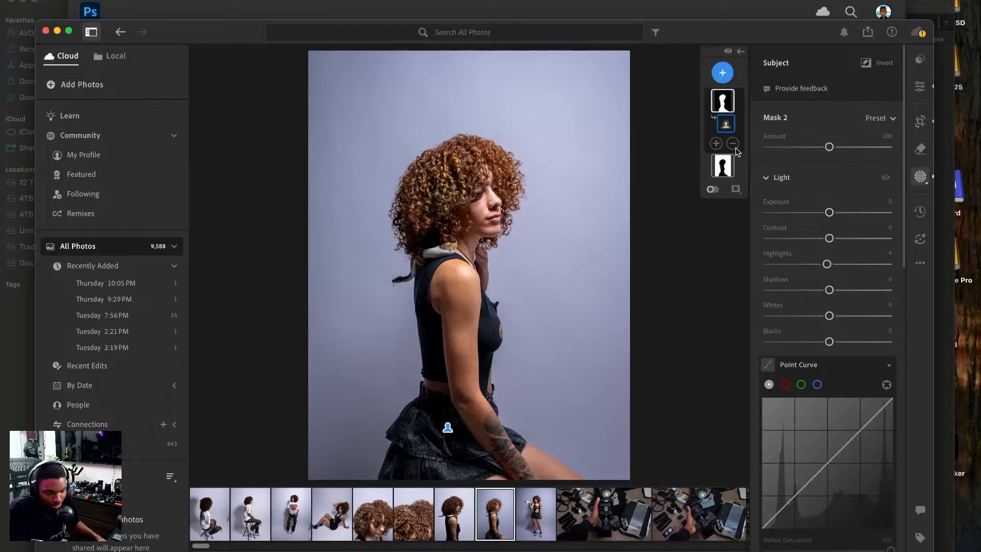
pyautogui.click(722, 165)
pyautogui.moveTo(829, 212); pyautogui.dragTo(815, 215)
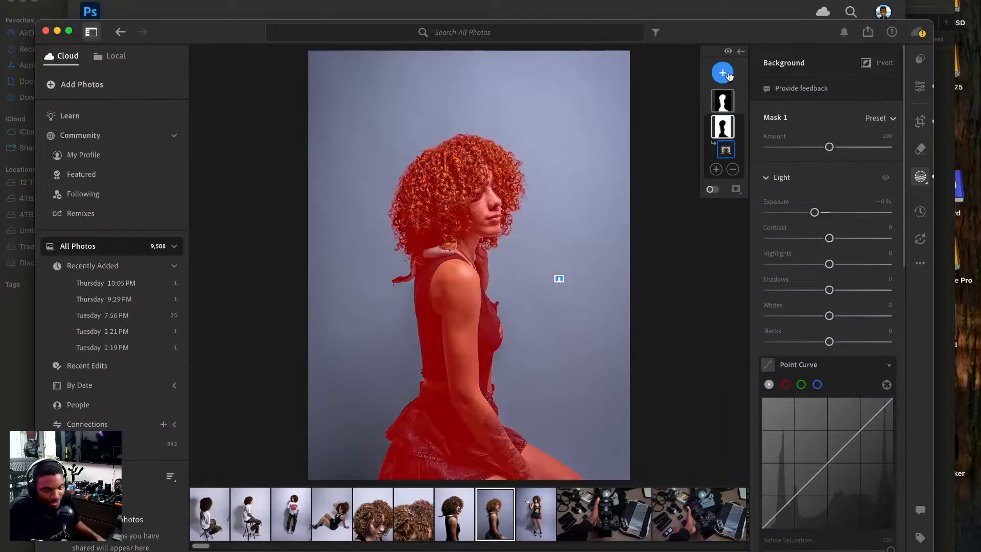
pyautogui.click(728, 99)
pyautogui.moveTo(829, 212); pyautogui.dragTo(828, 214)
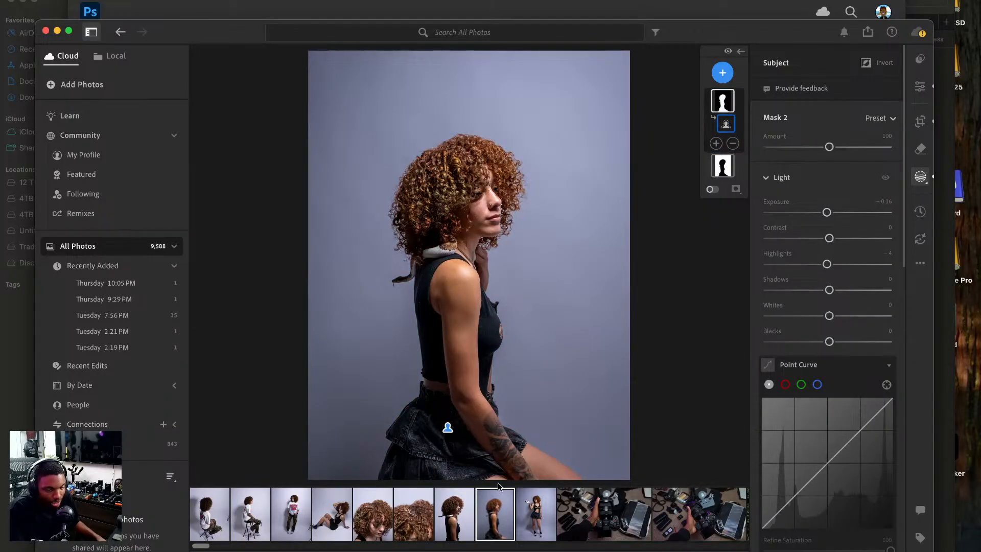
# Open the closer profile portrait and add a background mask with Shadows at -37 and a lowered Exposure.
pyautogui.click(456, 512)
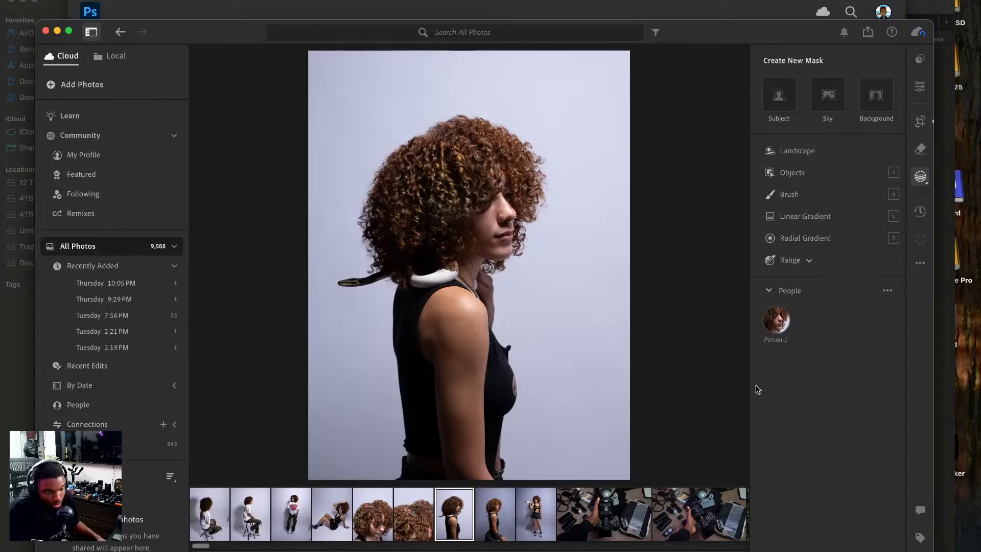
pyautogui.click(876, 95)
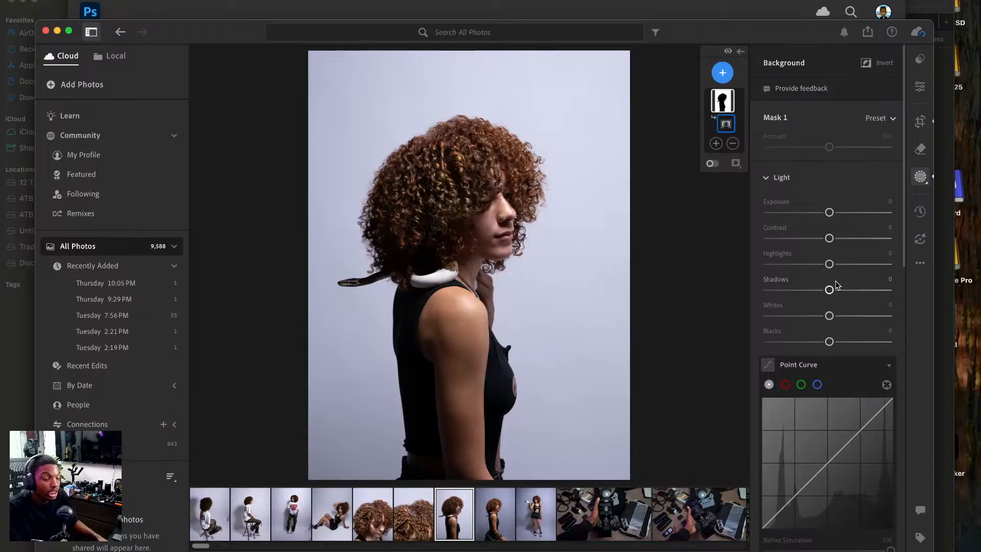
pyautogui.moveTo(826, 294); pyautogui.dragTo(806, 290)
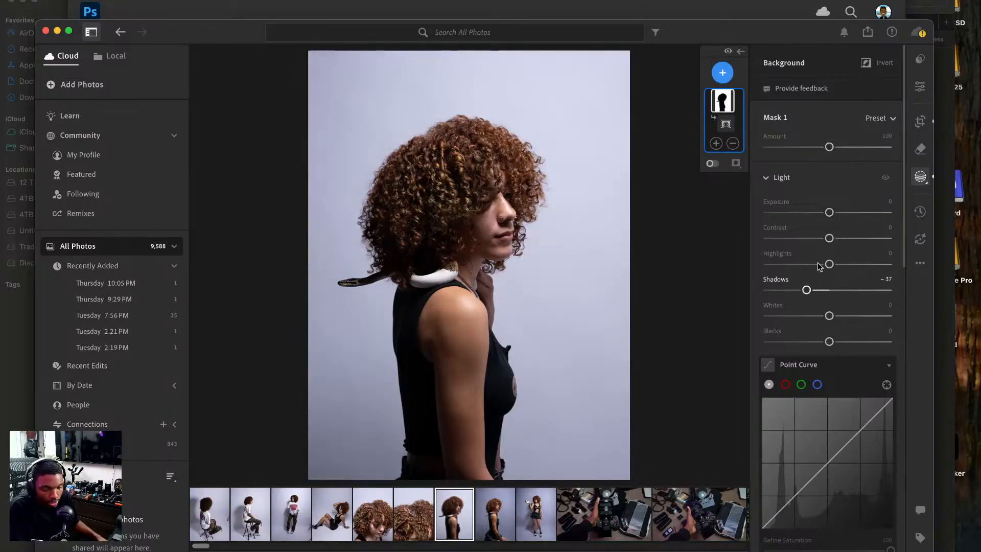
pyautogui.moveTo(830, 216); pyautogui.dragTo(814, 219)
# Add a subject mask to the profile portrait with Highlights +8, Shadows +4 and Saturation +11.
pyautogui.click(723, 73)
pyautogui.click(751, 105)
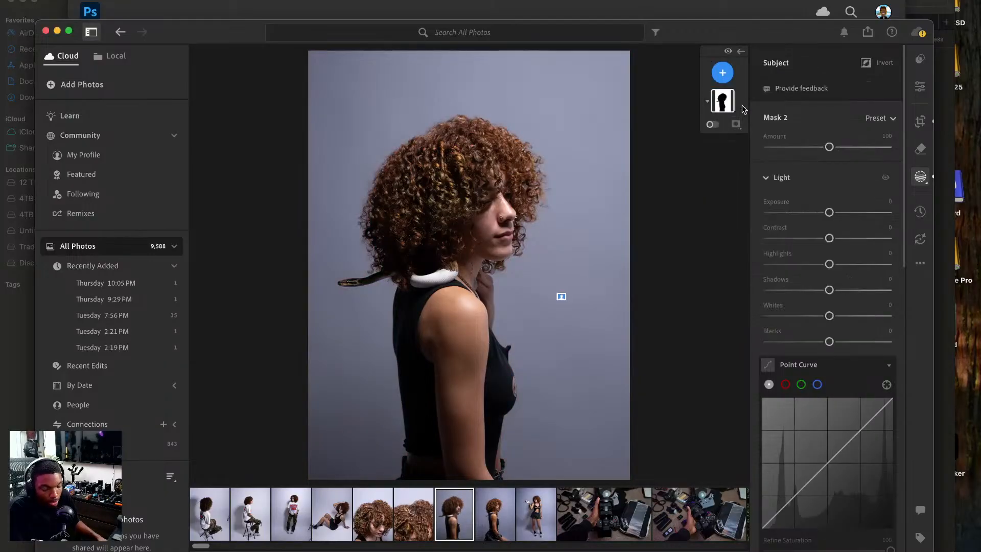
pyautogui.moveTo(829, 290); pyautogui.dragTo(839, 297)
pyautogui.doubleClick(838, 290)
pyautogui.moveTo(829, 263); pyautogui.dragTo(833, 296)
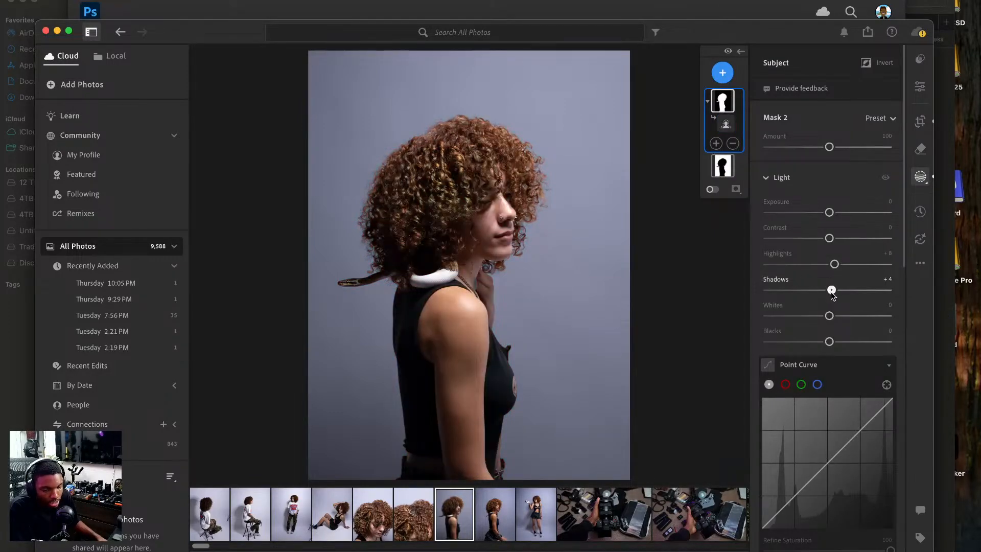
pyautogui.scroll(-10, 831, 265)
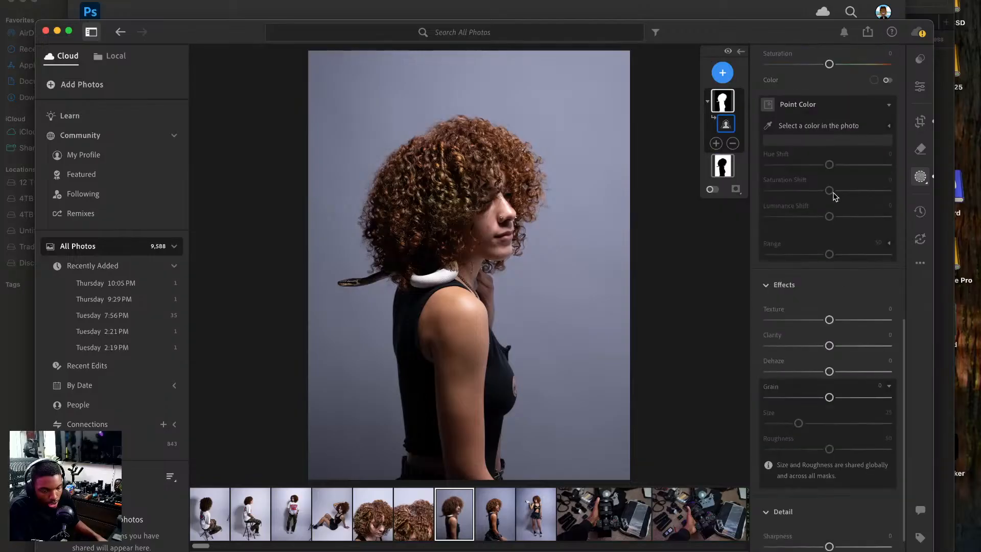
pyautogui.scroll(3, 834, 197)
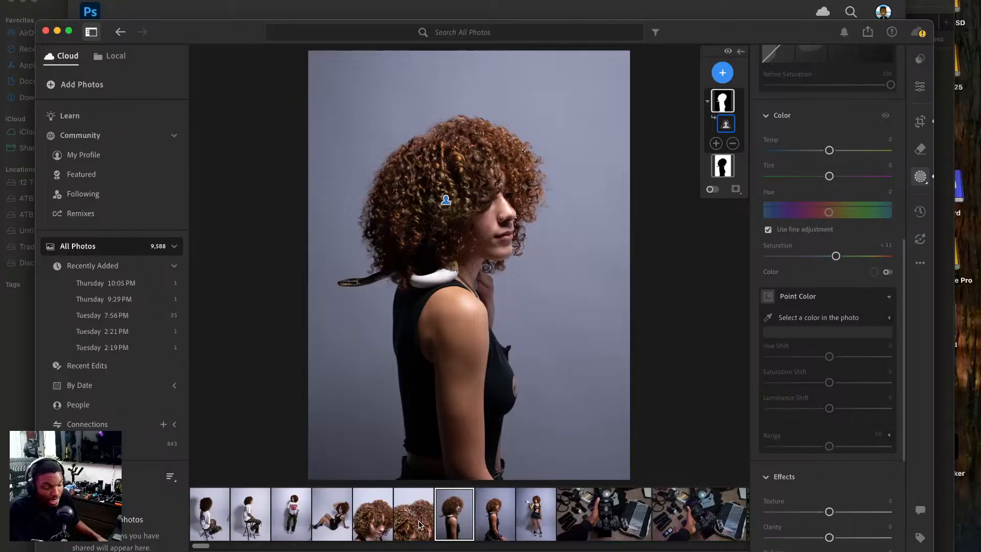
# Open the close-up of the snake in the hair, apply automatic settings, and add a subject mask with Exposure -1.16.
pyautogui.click(415, 517)
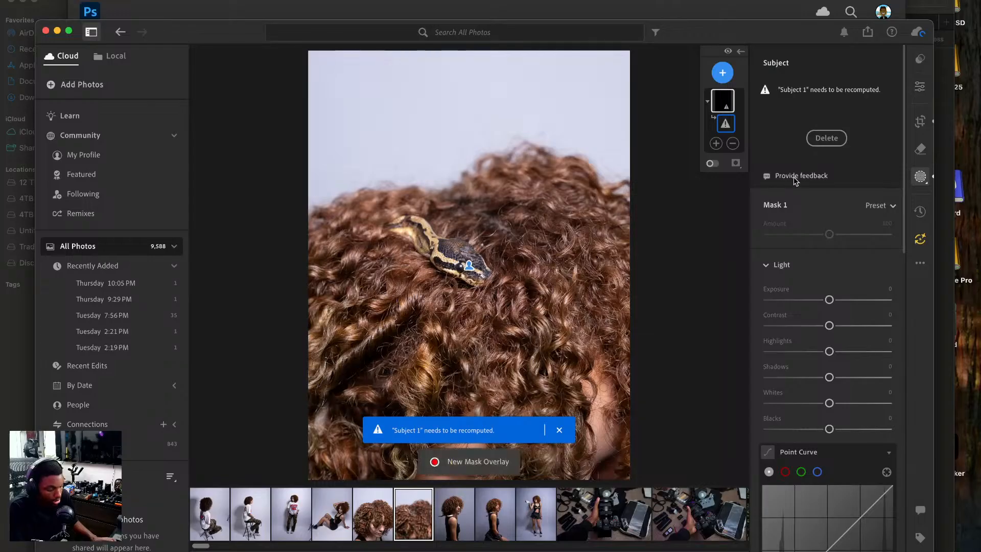
pyautogui.hotkey('shift', 'a')
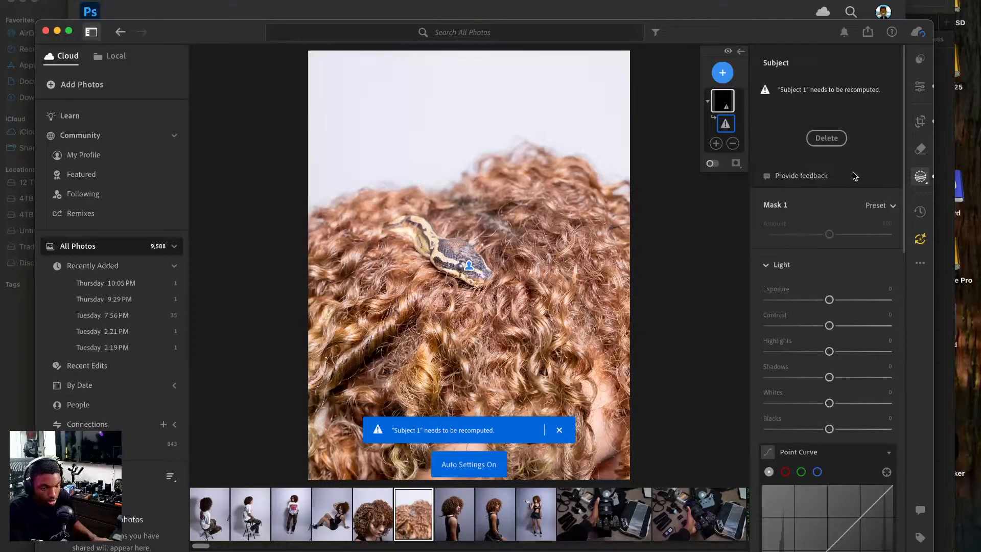
pyautogui.click(722, 72)
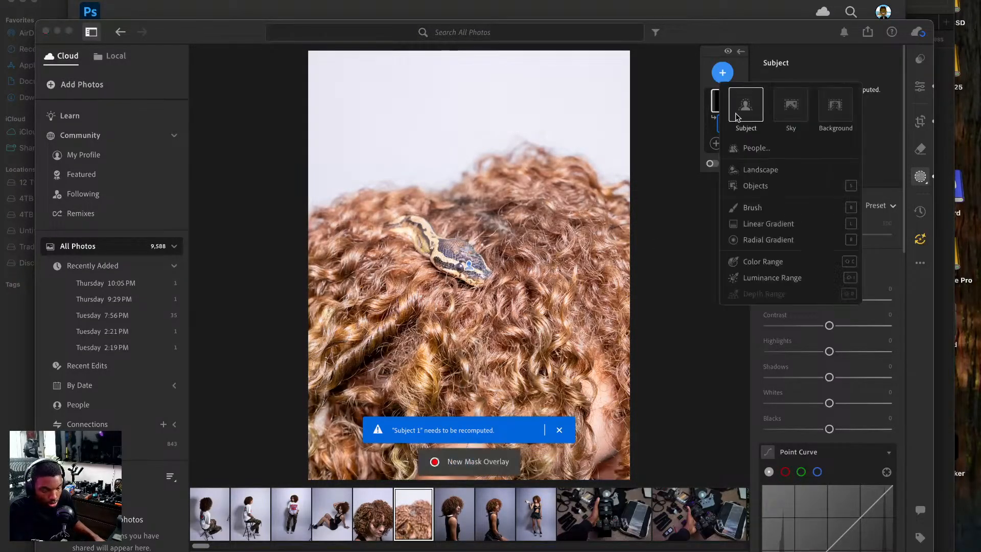
pyautogui.click(743, 110)
pyautogui.moveTo(829, 211); pyautogui.dragTo(812, 213)
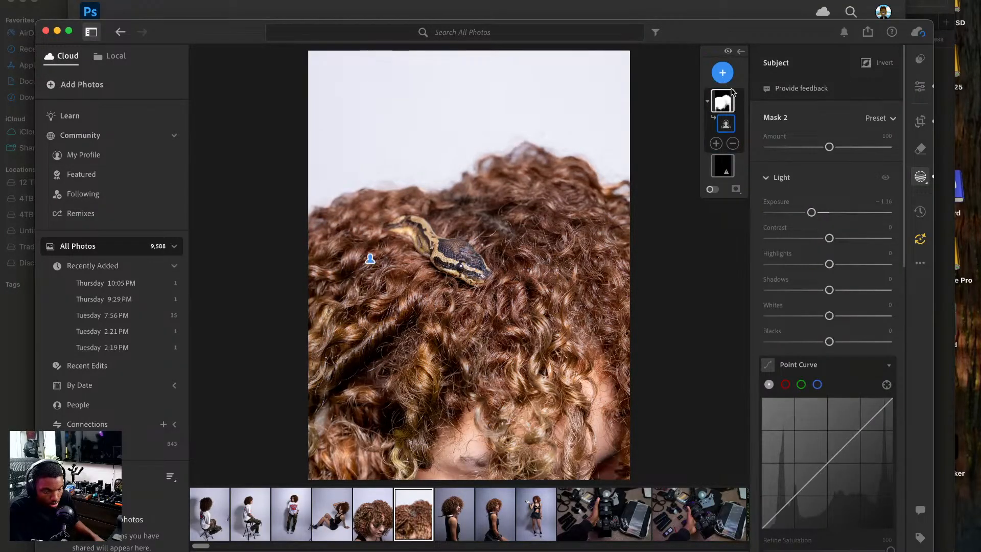
# Add a background mask to the close-up and set its Exposure to -2.12.
pyautogui.click(723, 73)
pyautogui.click(835, 105)
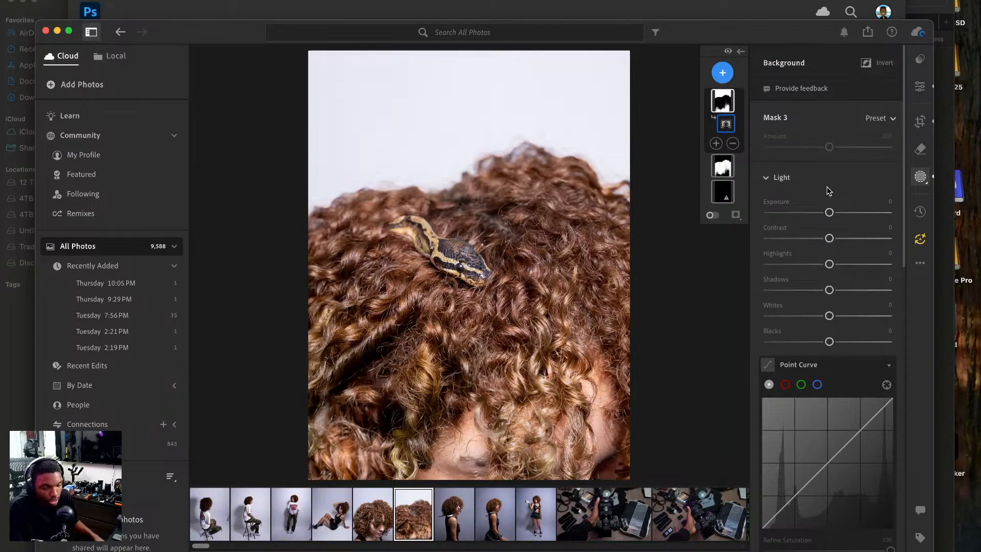
pyautogui.moveTo(829, 212); pyautogui.dragTo(794, 219)
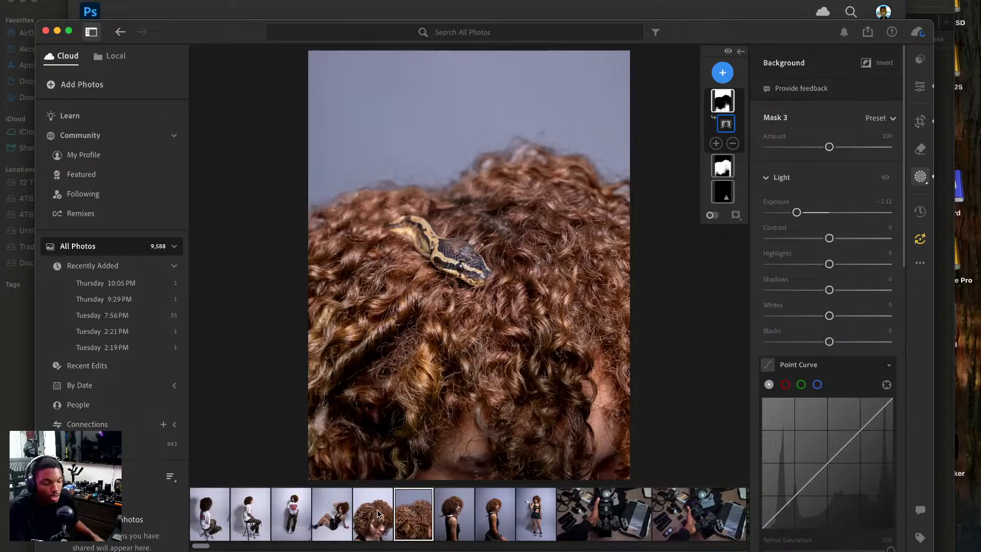
# Copy the snake close-up's edit settings with Masking included in the copied settings.
pyautogui.click(920, 87)
pyautogui.click(920, 263)
pyautogui.click(819, 305)
pyautogui.click(920, 263)
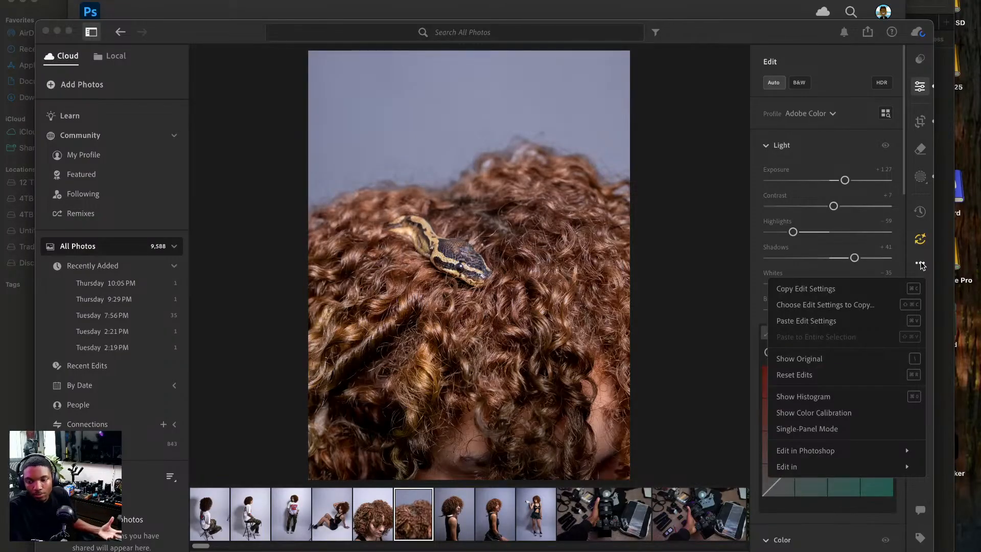
pyautogui.click(876, 284)
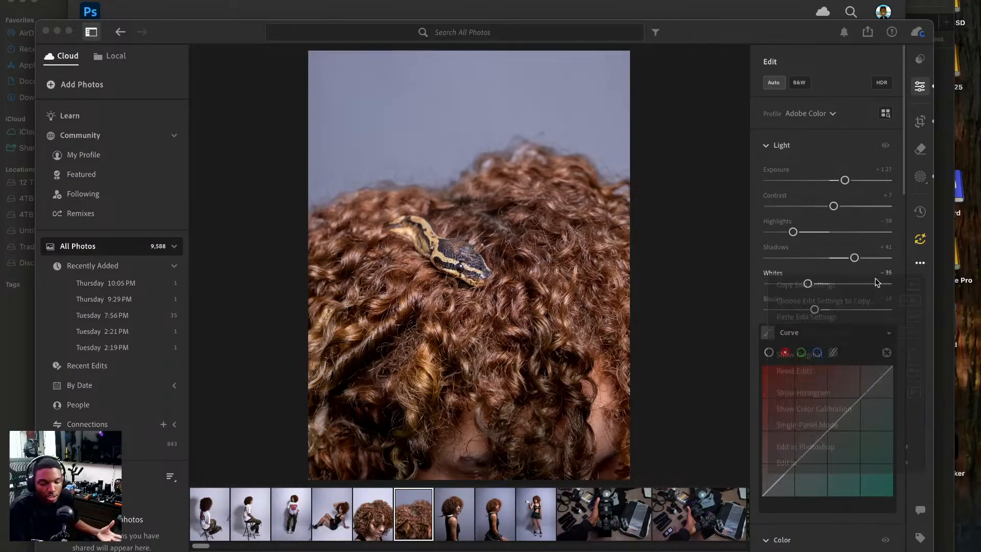
pyautogui.click(918, 262)
pyautogui.click(854, 305)
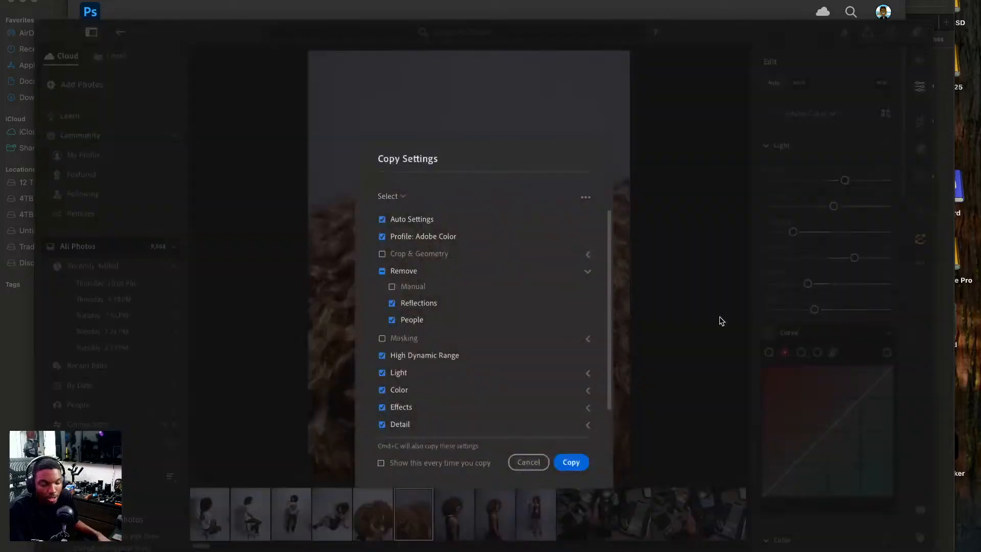
pyautogui.click(382, 339)
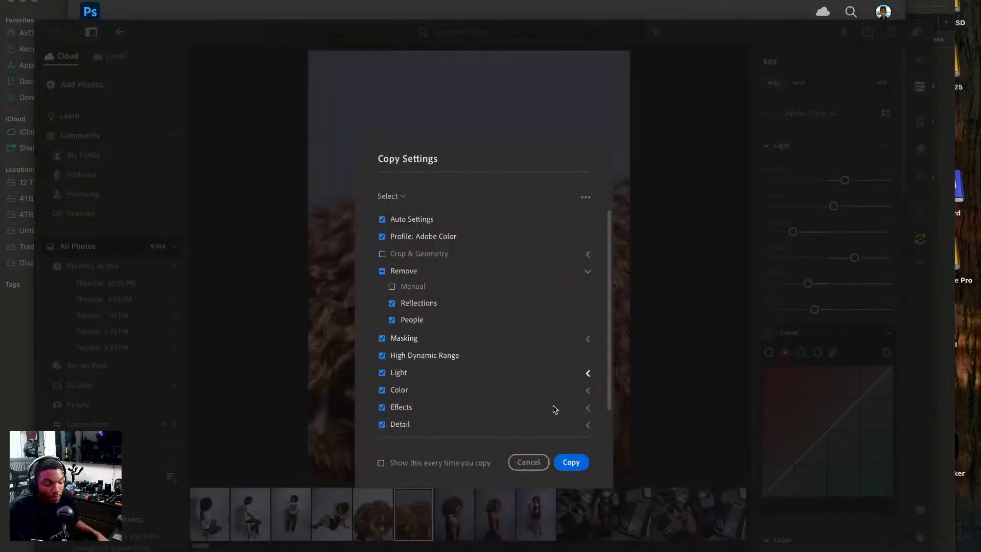
pyautogui.click(572, 462)
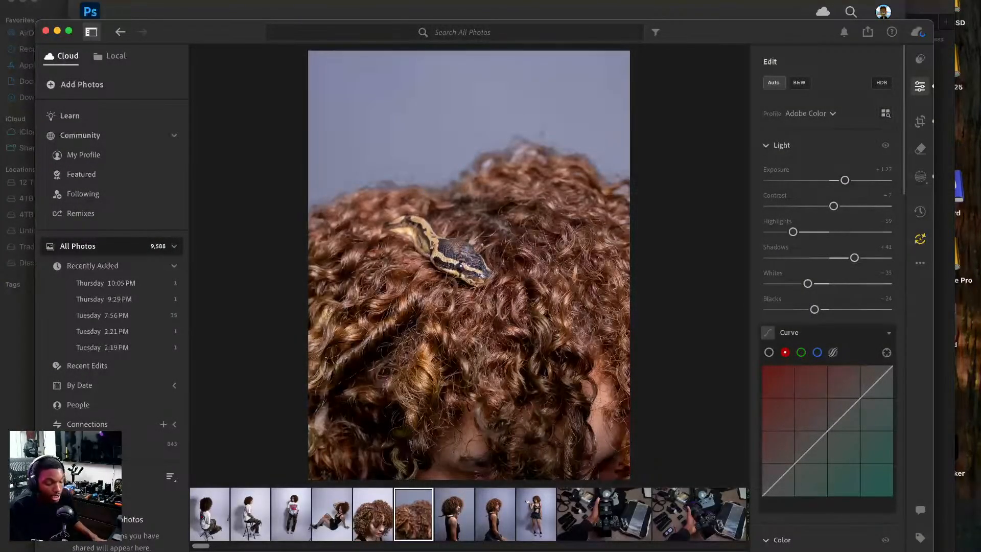
# Paste the copied settings onto the portrait with the lowered head and compare it with the neighbouring photos.
pyautogui.click(387, 514)
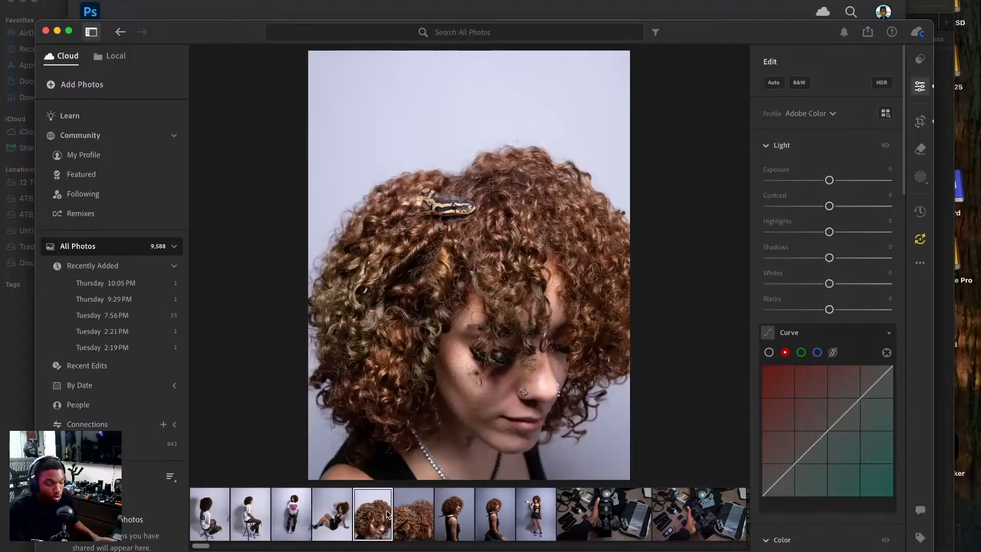
pyautogui.press('super+v')
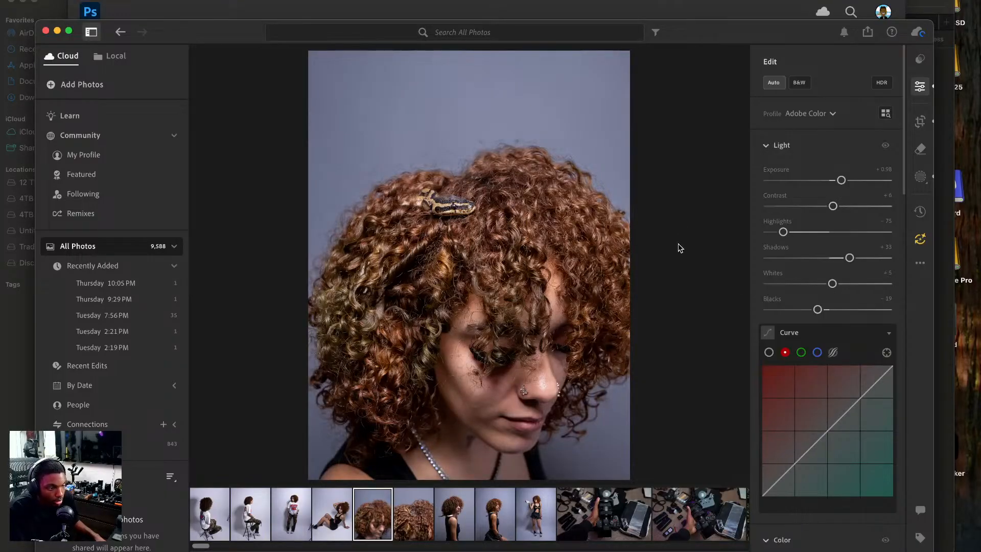
pyautogui.press('Right')
pyautogui.press('Right')
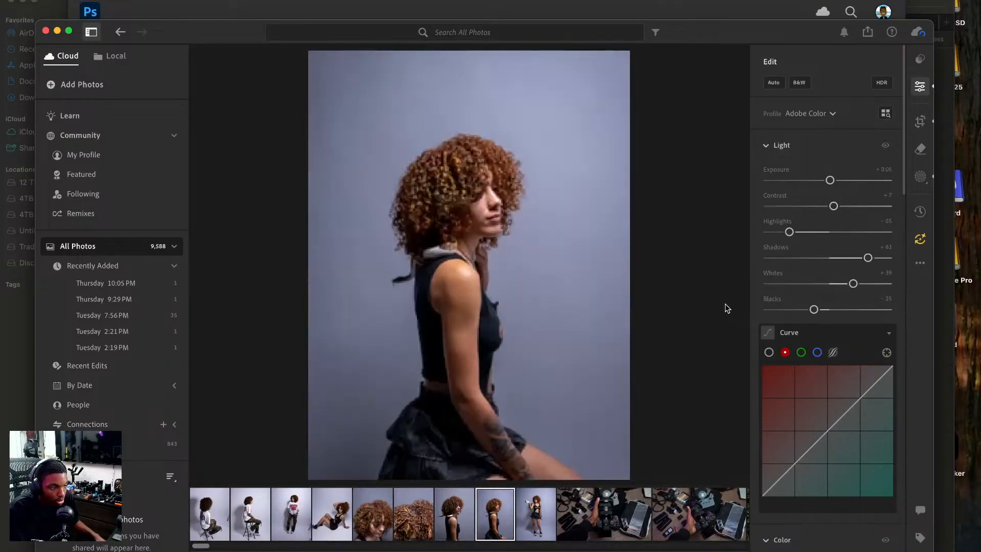
pyautogui.press('Left')
pyautogui.press('Left')
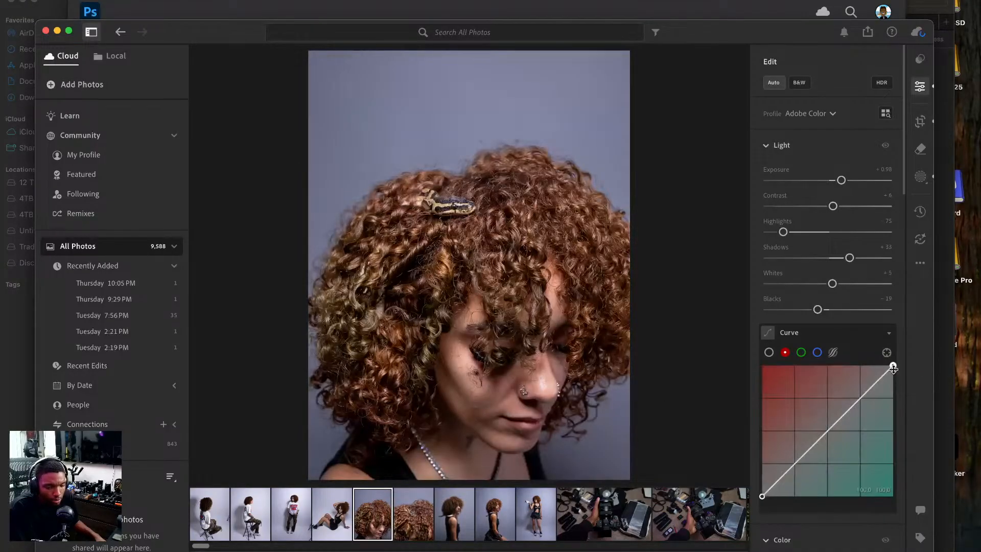
# Shape the portrait's red curve with a slightly lowered midpoint and both end points moved slightly inward, and compare with the original.
pyautogui.moveTo(893, 365); pyautogui.dragTo(893, 365)
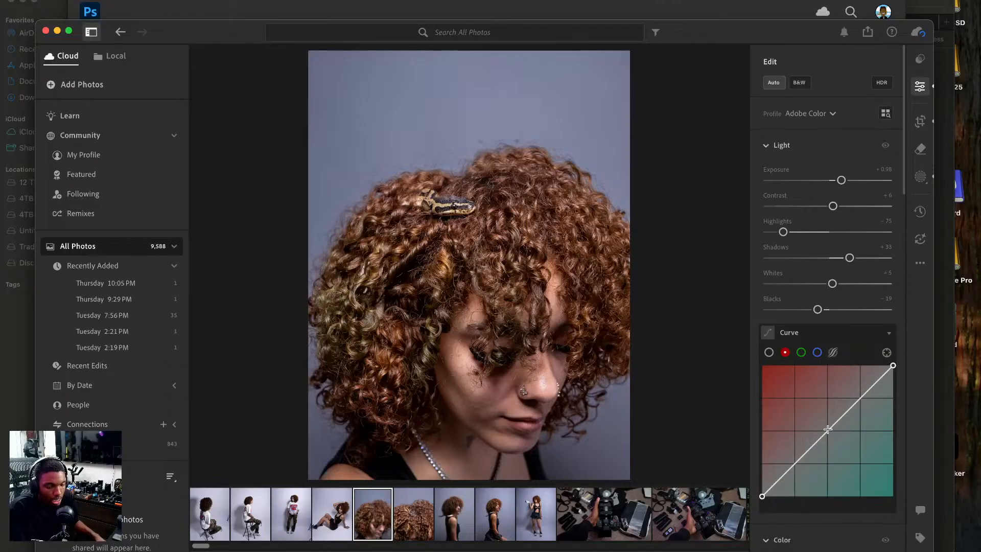
pyautogui.moveTo(844, 455); pyautogui.dragTo(844, 453)
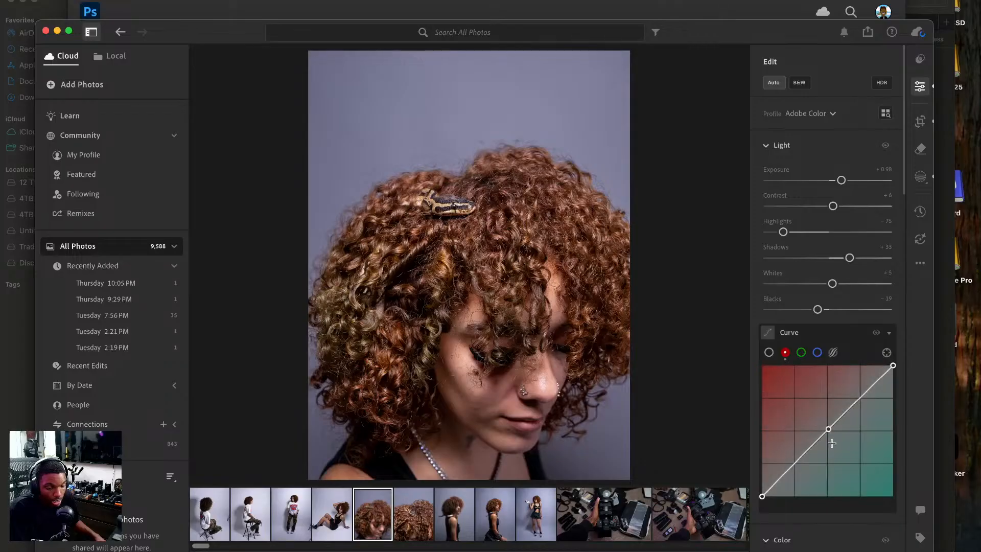
pyautogui.moveTo(828, 429); pyautogui.dragTo(829, 433)
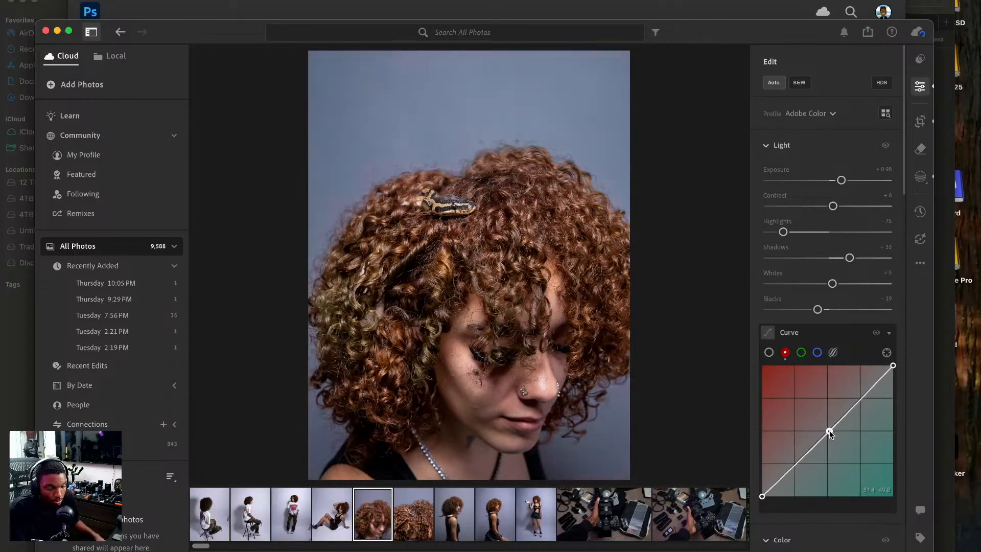
pyautogui.moveTo(892, 366); pyautogui.dragTo(892, 379)
pyautogui.moveTo(761, 497); pyautogui.dragTo(765, 498)
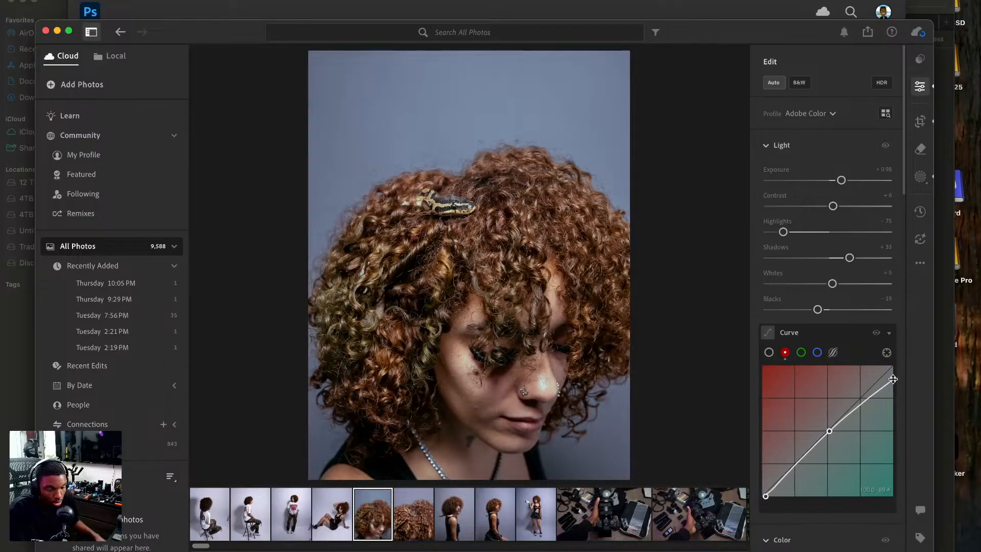
pyautogui.moveTo(891, 379); pyautogui.dragTo(885, 366)
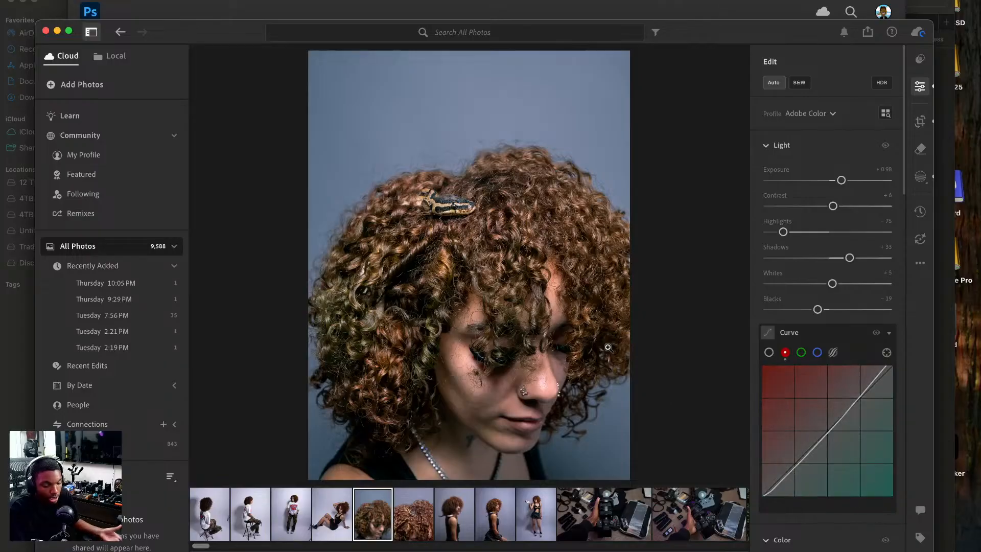
pyautogui.press('\\')
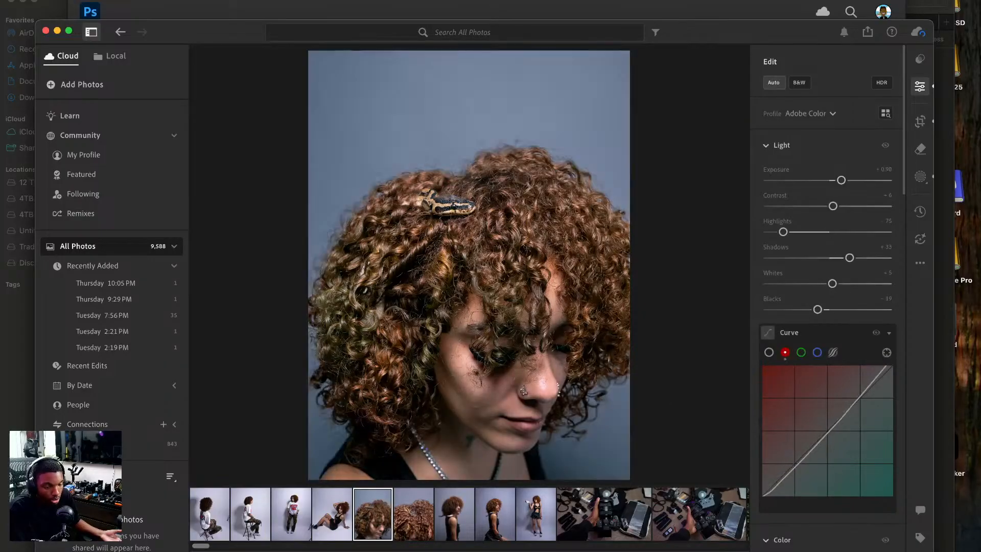
pyautogui.press('\\')
pyautogui.press('\\')
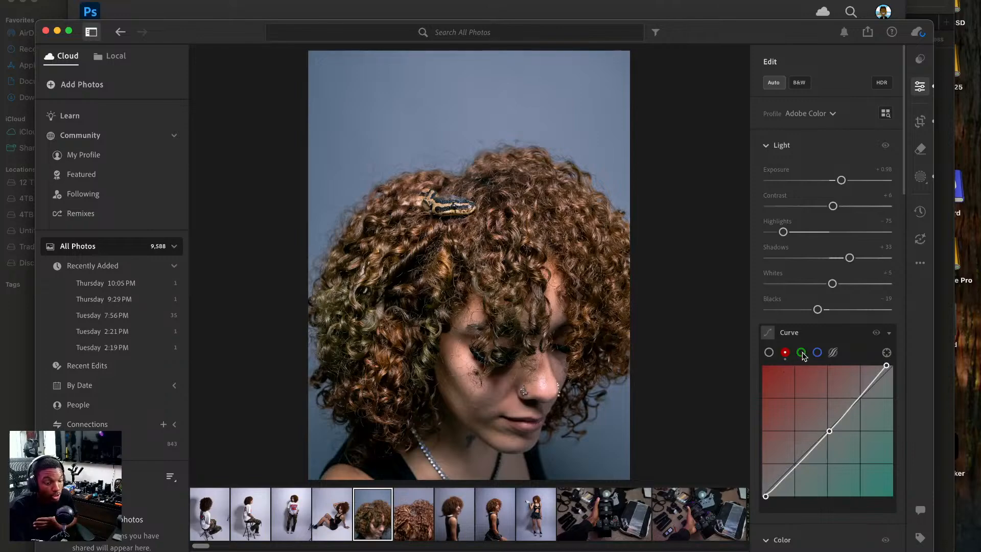
# Darken the portrait's overall point curve by lowering its midpoint slightly and pulling down the white end point.
pyautogui.click(769, 353)
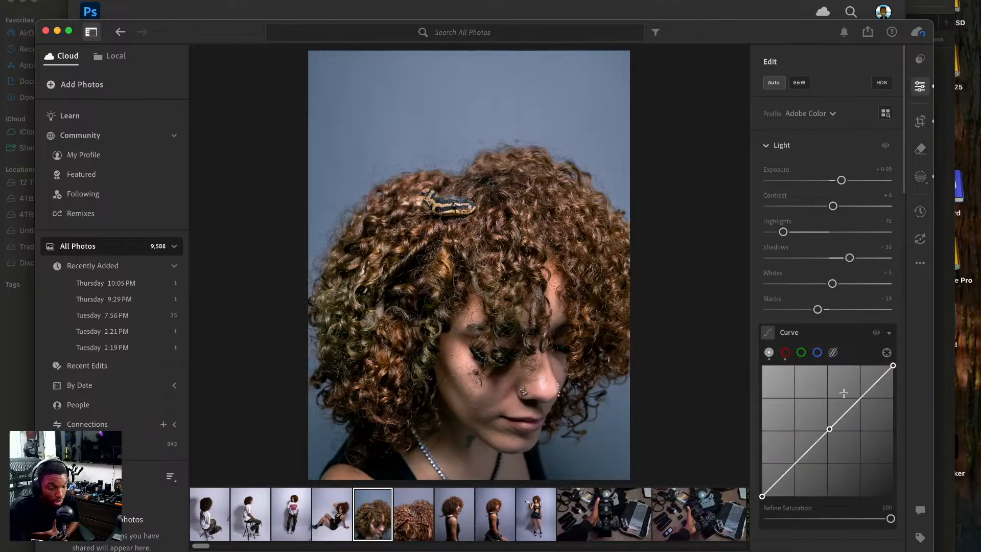
pyautogui.moveTo(828, 430); pyautogui.dragTo(834, 435)
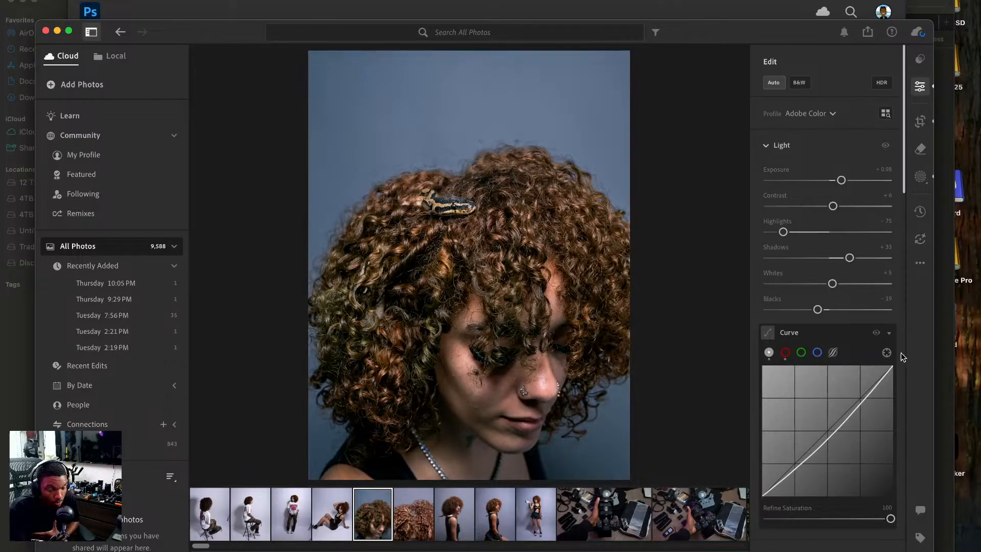
pyautogui.moveTo(893, 365)
pyautogui.mouseDown()
pyautogui.moveTo(883, 366)
pyautogui.moveTo(895, 365)
pyautogui.moveTo(896, 378)
pyautogui.moveTo(900, 365)
pyautogui.moveTo(895, 374)
pyautogui.mouseUp()
pyautogui.moveTo(761, 496)
pyautogui.mouseDown()
pyautogui.moveTo(772, 503)
pyautogui.moveTo(757, 492)
pyautogui.moveTo(758, 500)
pyautogui.mouseUp()
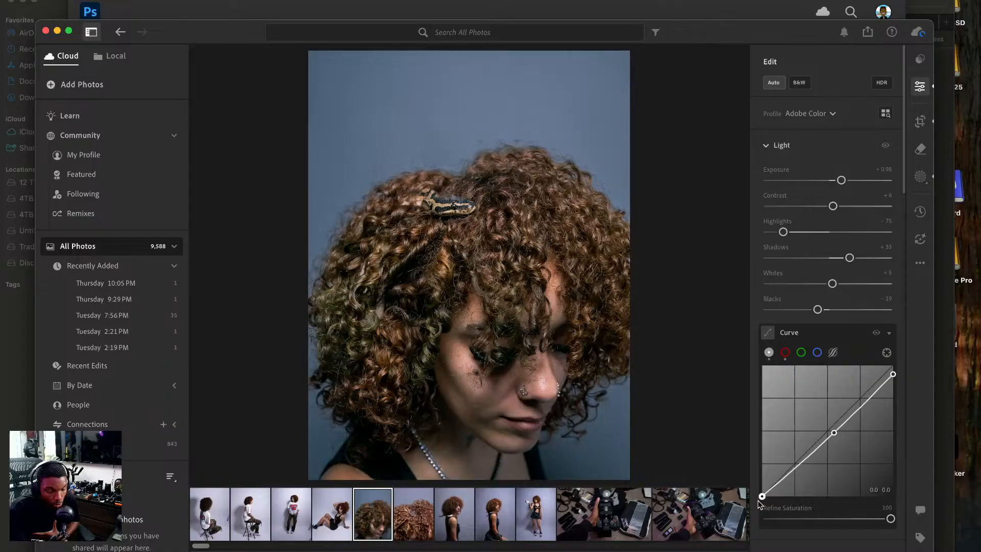
# Adjust the portrait's green curve with a midpoint near the centre and the highlight end point moved inward along the upper edge.
pyautogui.click(801, 352)
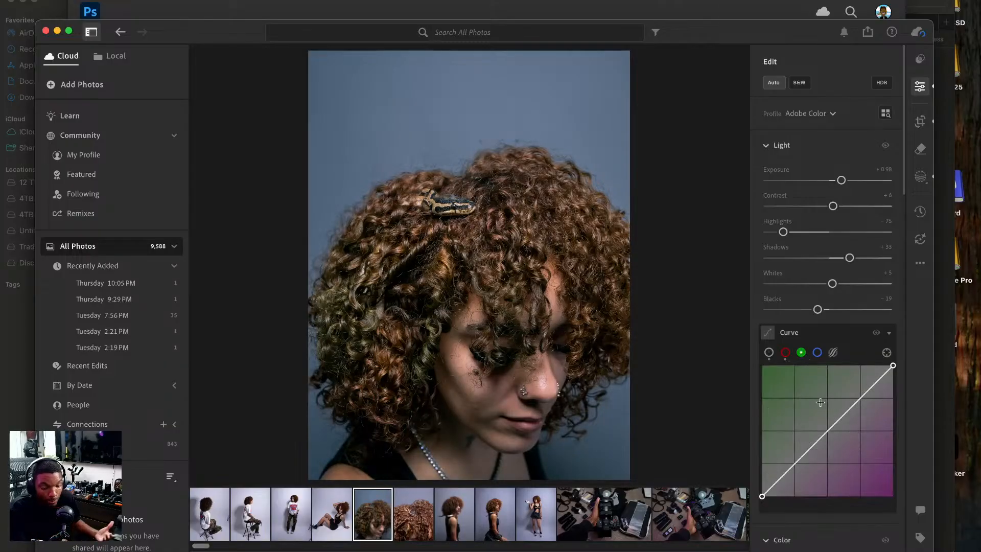
pyautogui.moveTo(828, 431); pyautogui.dragTo(829, 429)
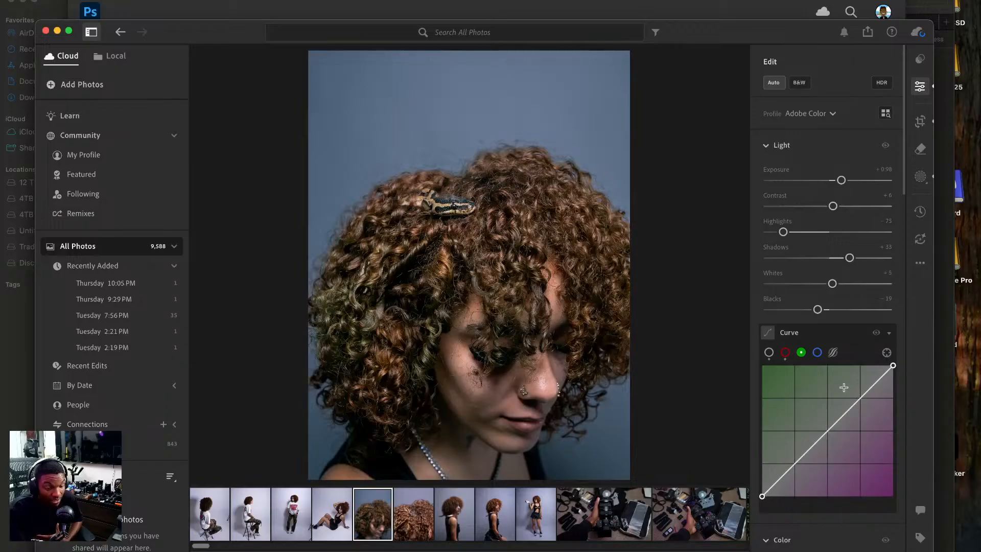
pyautogui.click(824, 430)
pyautogui.moveTo(824, 430); pyautogui.dragTo(825, 433)
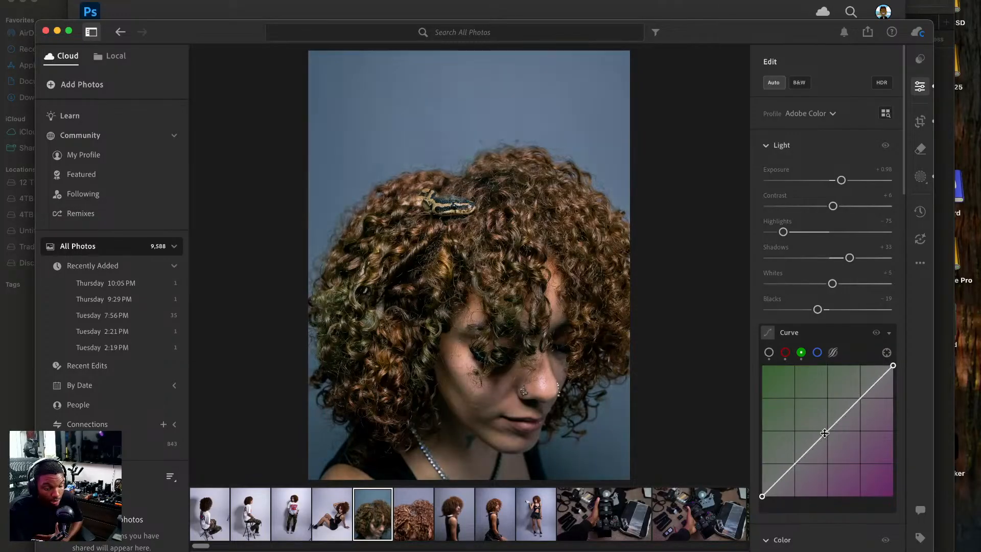
pyautogui.moveTo(892, 366)
pyautogui.mouseDown()
pyautogui.moveTo(872, 364)
pyautogui.moveTo(894, 365)
pyautogui.moveTo(894, 407)
pyautogui.moveTo(893, 366)
pyautogui.moveTo(823, 357)
pyautogui.moveTo(900, 344)
pyautogui.moveTo(893, 371)
pyautogui.moveTo(881, 360)
pyautogui.mouseUp()
pyautogui.press('super+z')
pyautogui.click(830, 429)
pyautogui.moveTo(761, 496); pyautogui.dragTo(756, 498)
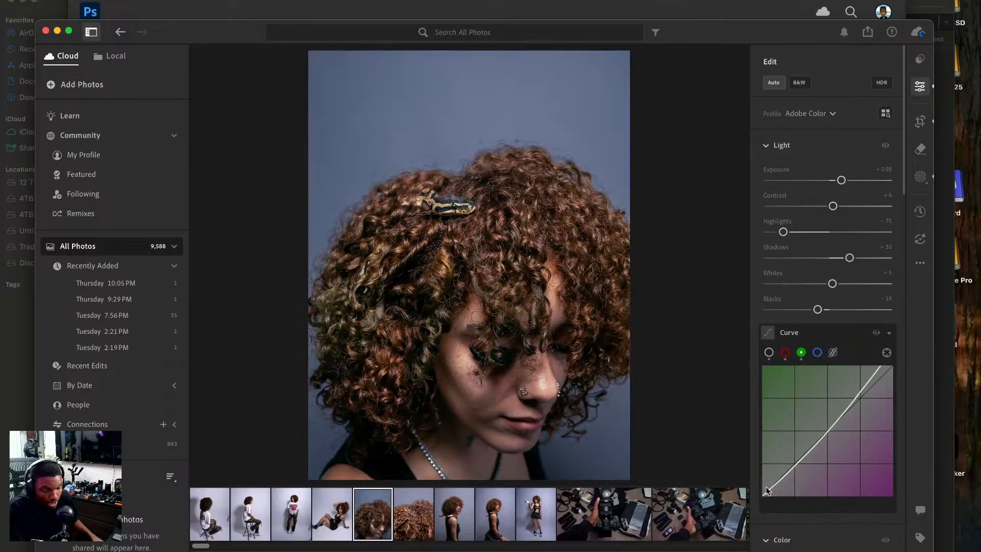
# Try extra shadow and highlight points on the green curve and undo them.
pyautogui.click(801, 459)
pyautogui.moveTo(852, 403)
pyautogui.mouseDown()
pyautogui.moveTo(854, 418)
pyautogui.moveTo(848, 401)
pyautogui.moveTo(856, 404)
pyautogui.mouseUp()
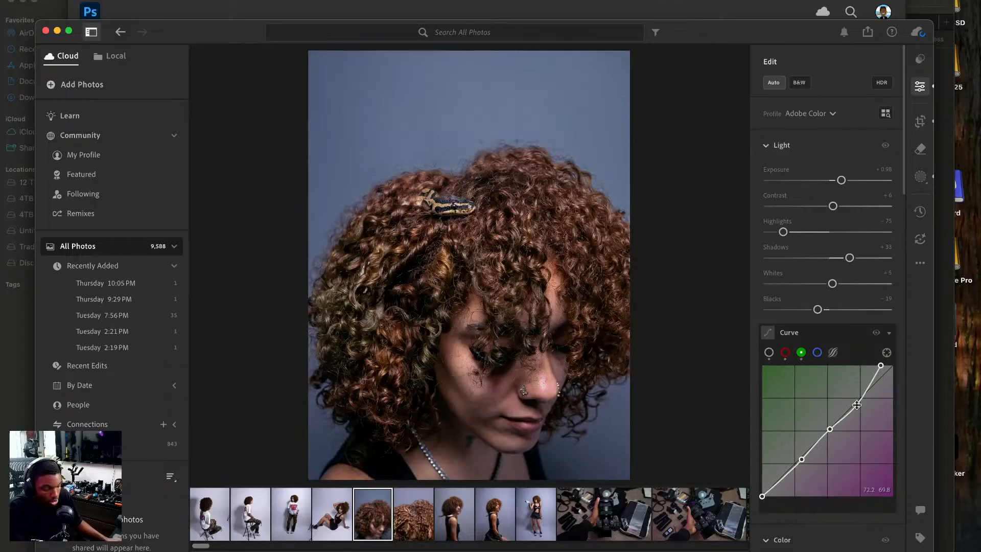
pyautogui.press('super+z')
pyautogui.press('super+z')
pyautogui.press('super+z')
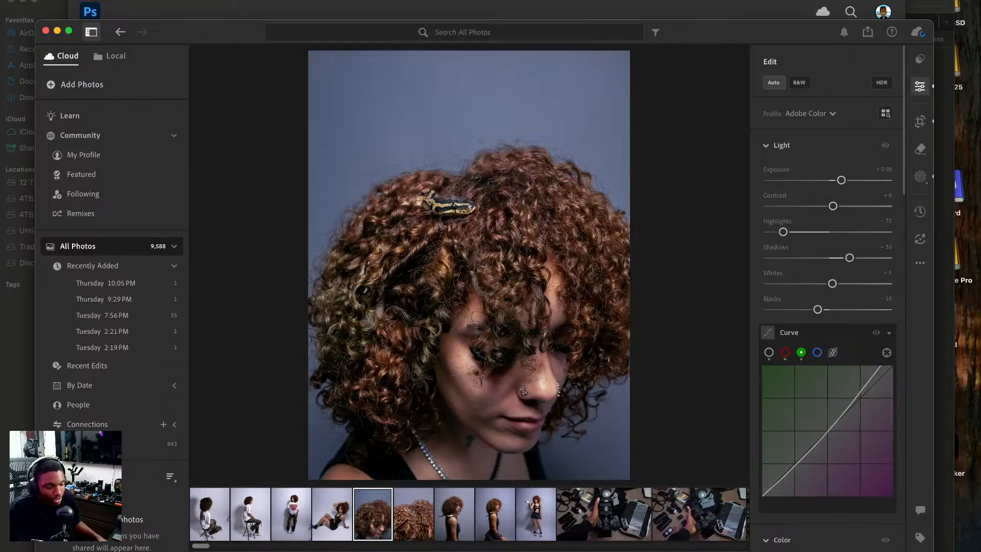
# Compare the portrait with its original and with the curve edits hidden to judge the color change.
pyautogui.press('\\')
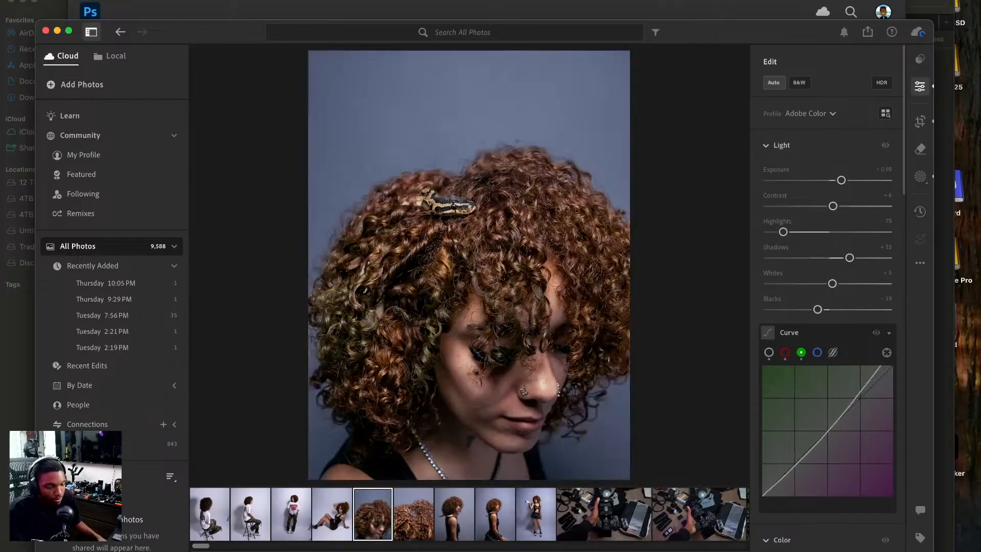
pyautogui.press('\\')
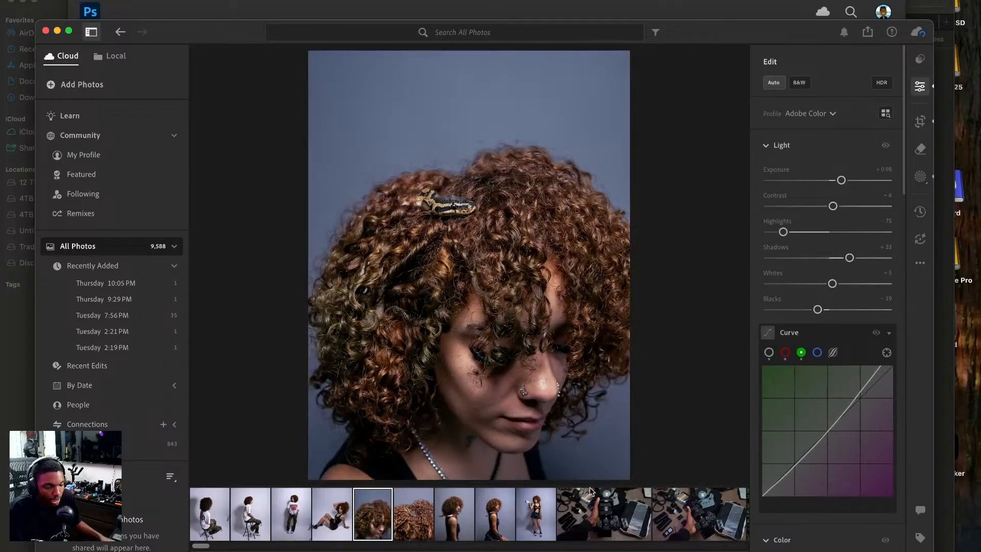
pyautogui.click(876, 335)
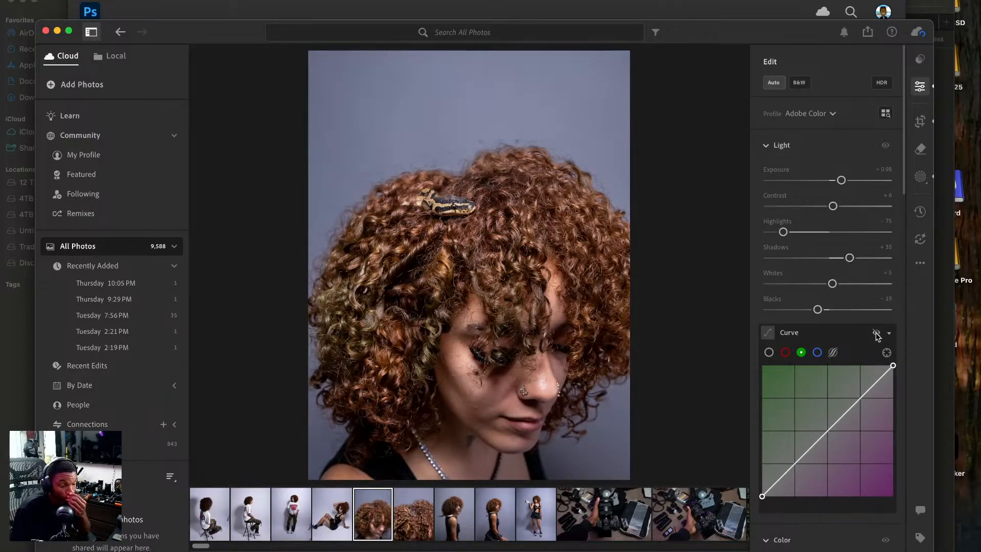
pyautogui.click(876, 335)
pyautogui.click(877, 334)
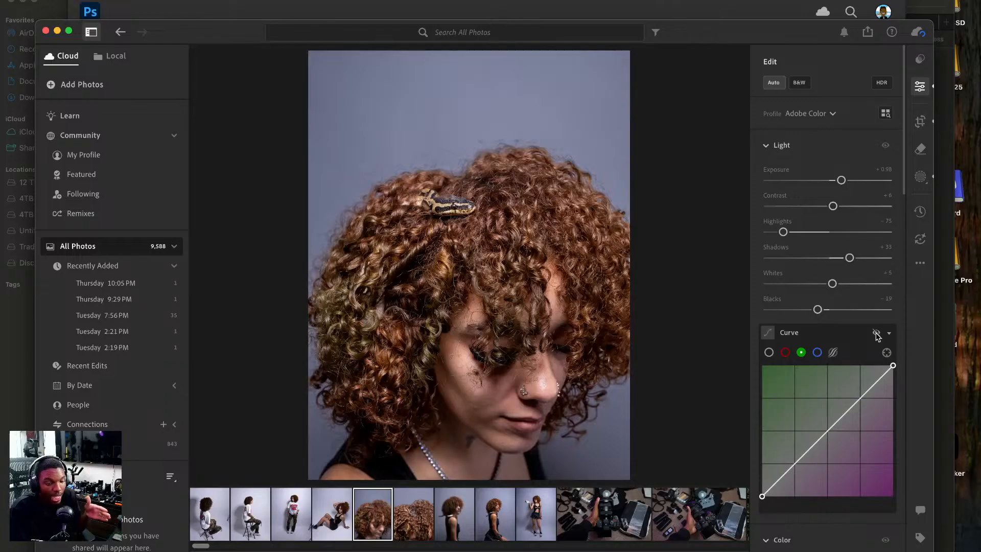
pyautogui.click(877, 334)
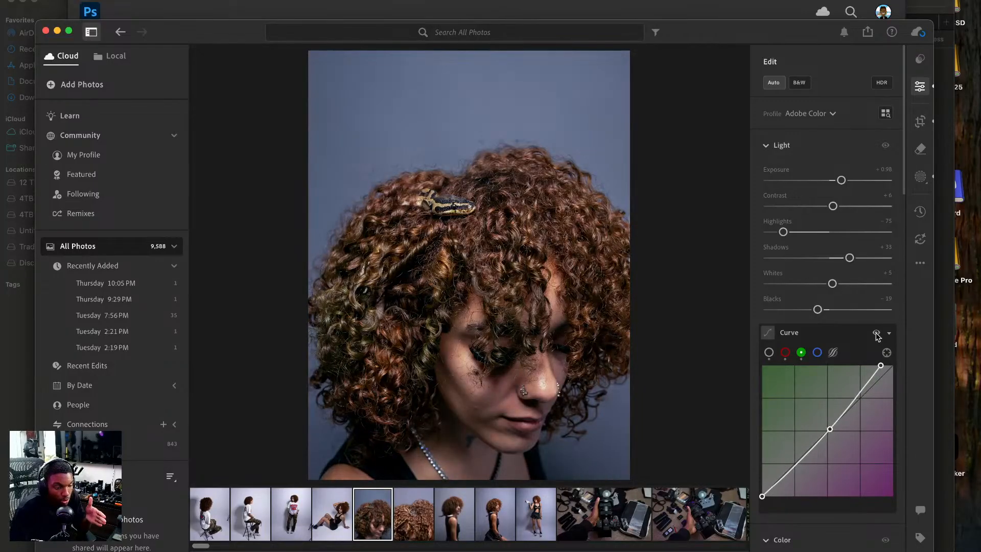
pyautogui.click(877, 335)
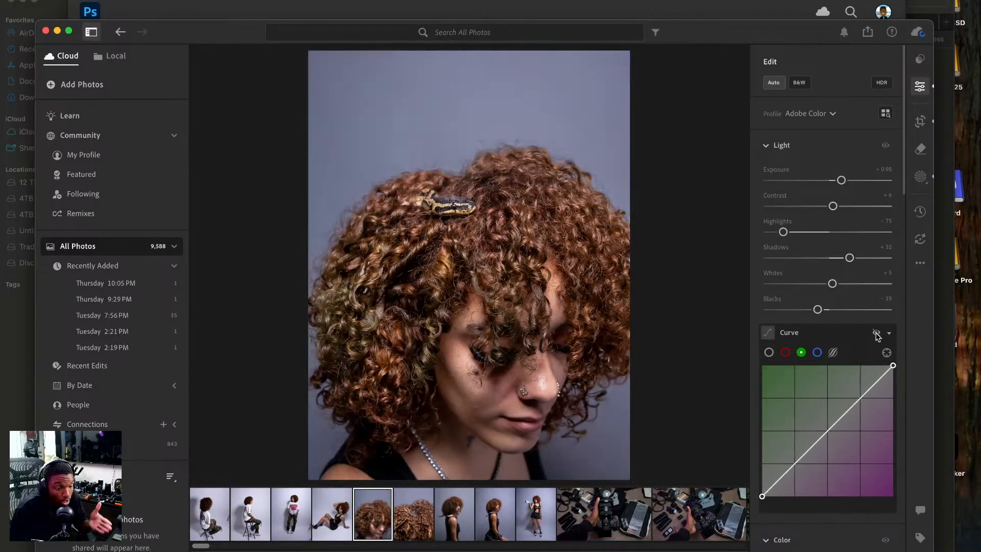
pyautogui.click(876, 335)
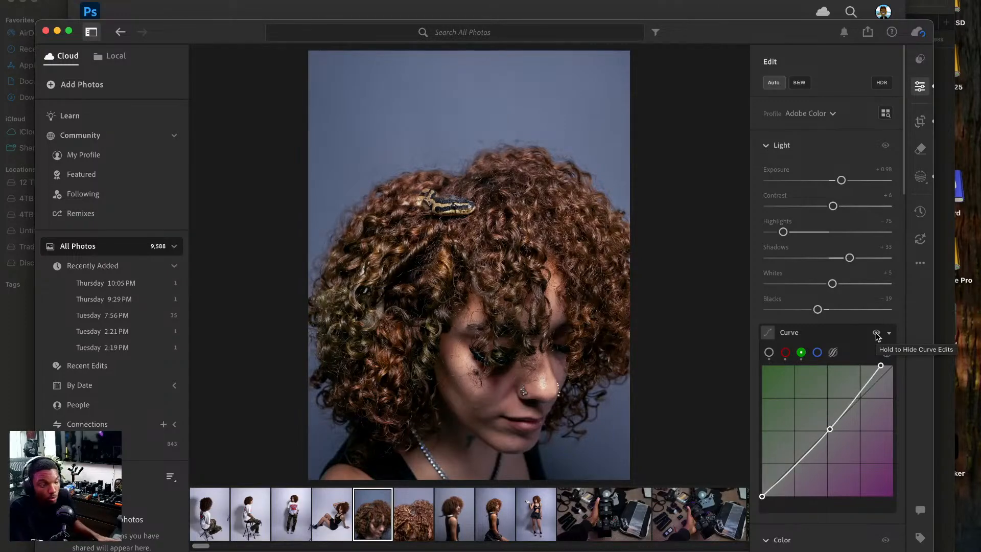
pyautogui.click(875, 333)
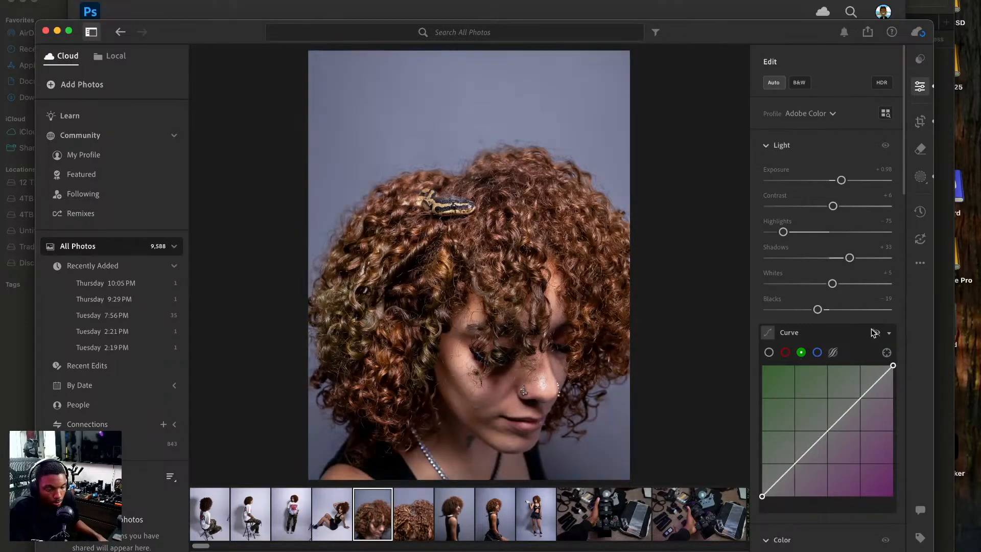
# Copy the portrait's edit settings onto the close-up of the snake in the hair, replacing its masks, and compare with the curve hidden.
pyautogui.click(920, 262)
pyautogui.click(836, 311)
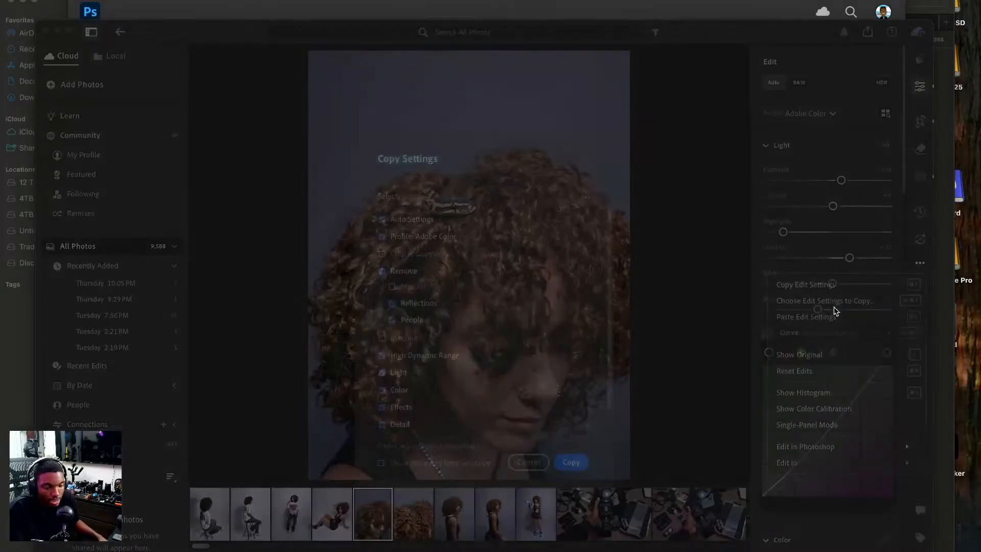
pyautogui.click(576, 464)
pyautogui.click(422, 515)
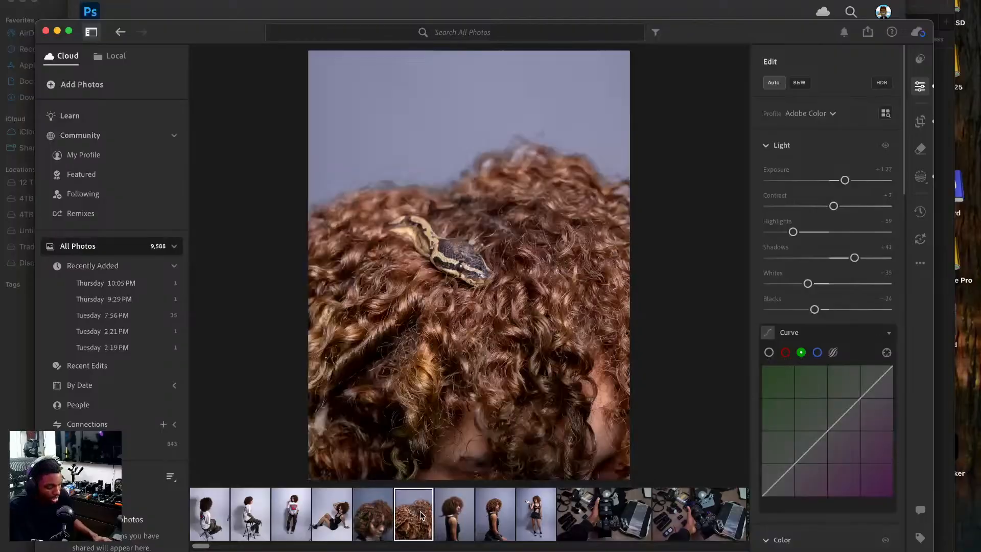
pyautogui.press('super+v')
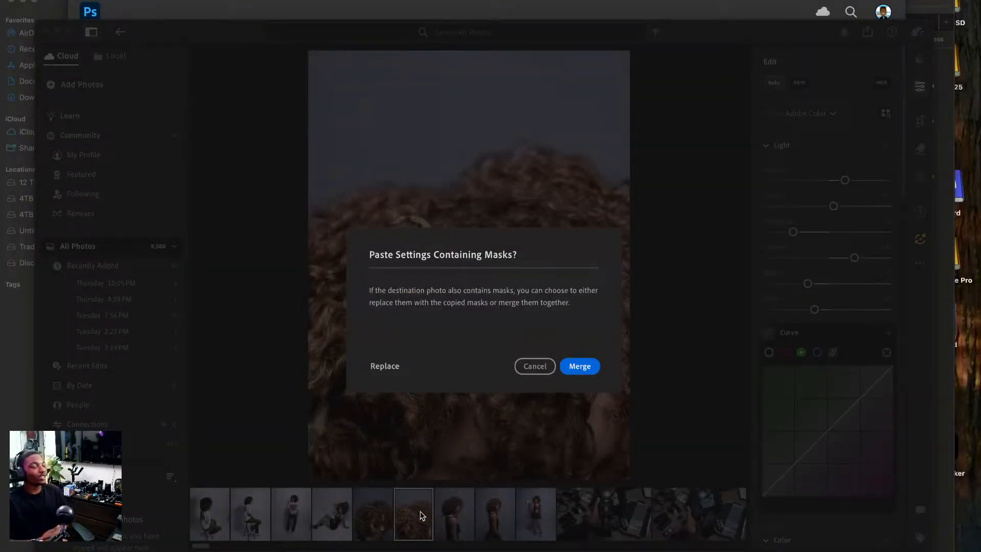
pyautogui.click(386, 366)
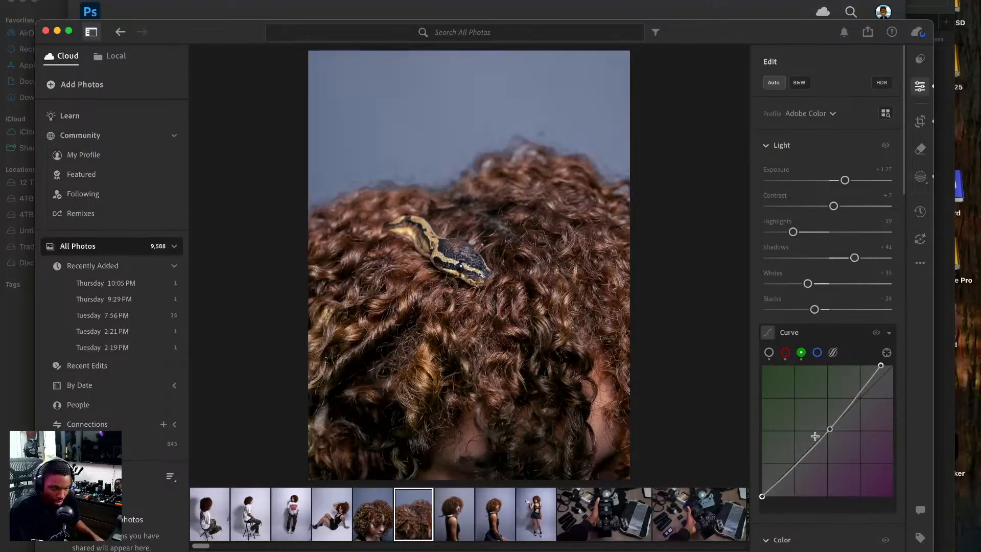
pyautogui.click(876, 331)
pyautogui.click(876, 331)
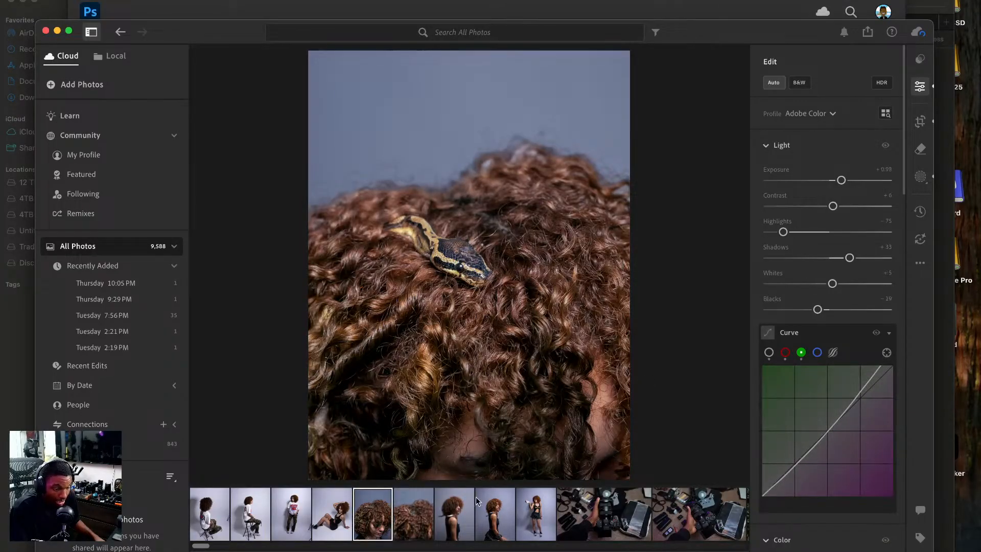
# Paste the copied settings onto the standing side-profile photo, replacing its masks, and set its overall exposure to +0.64.
pyautogui.click(459, 505)
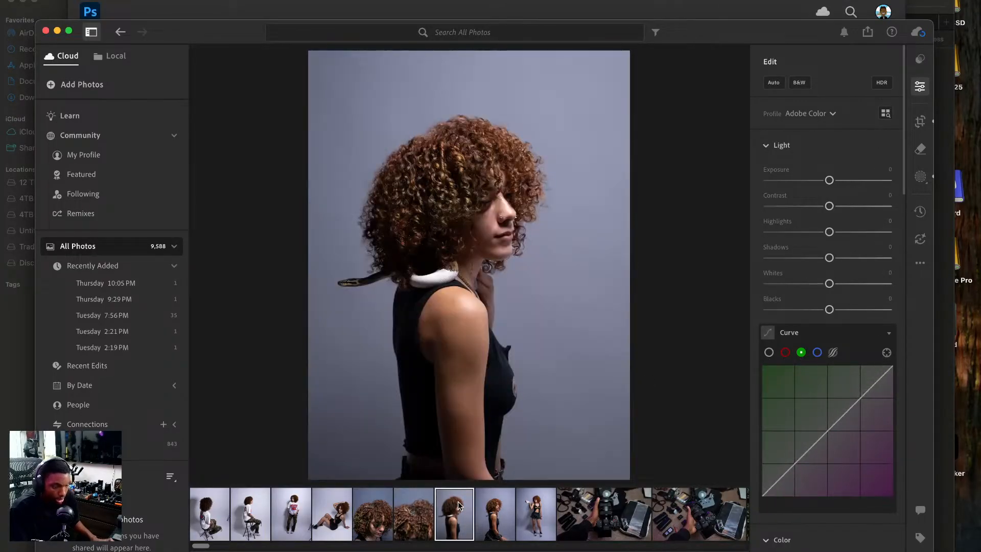
pyautogui.press('super+v')
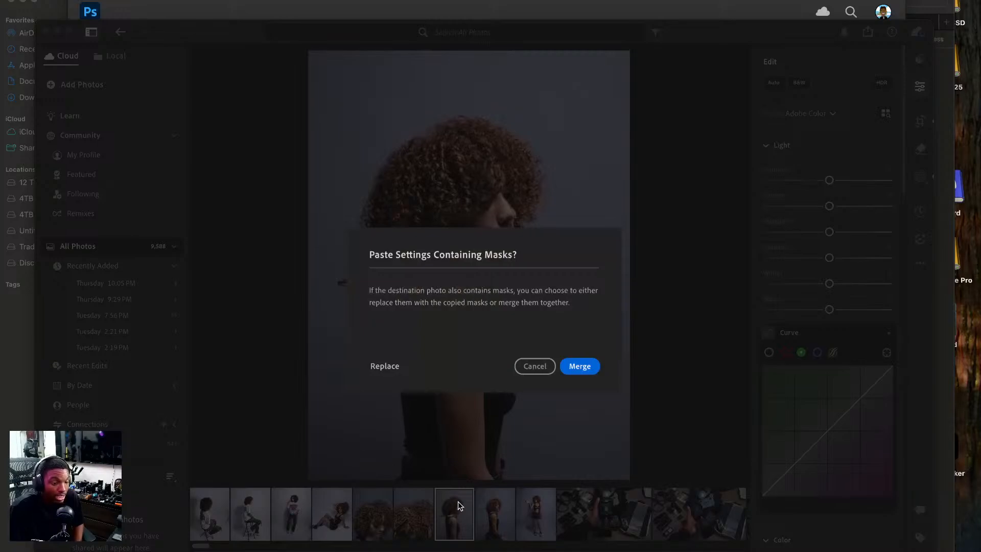
pyautogui.click(387, 371)
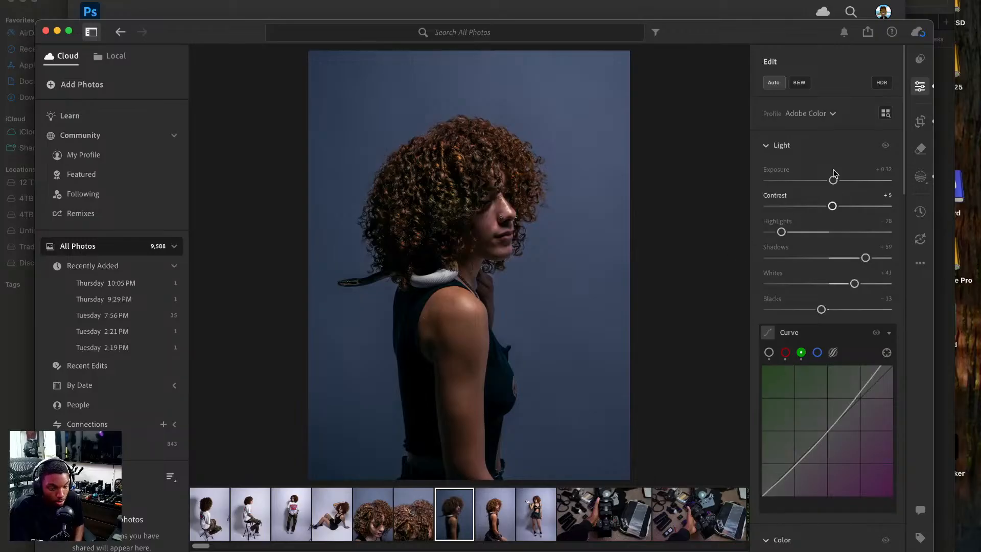
pyautogui.moveTo(834, 181); pyautogui.dragTo(837, 182)
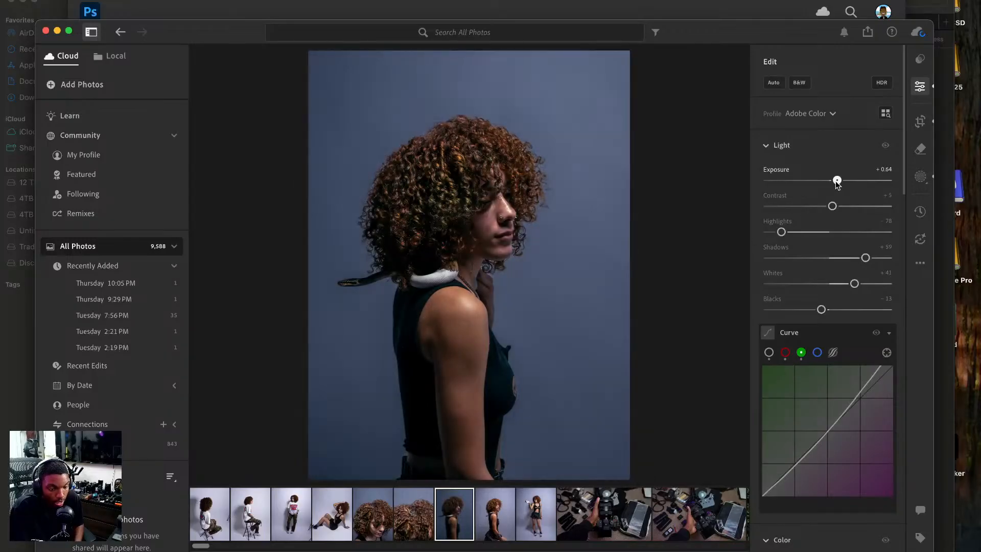
# Raise the side-profile photo's background mask exposure, set its subject mask exposure to −0.84, and compare with the original.
pyautogui.click(920, 176)
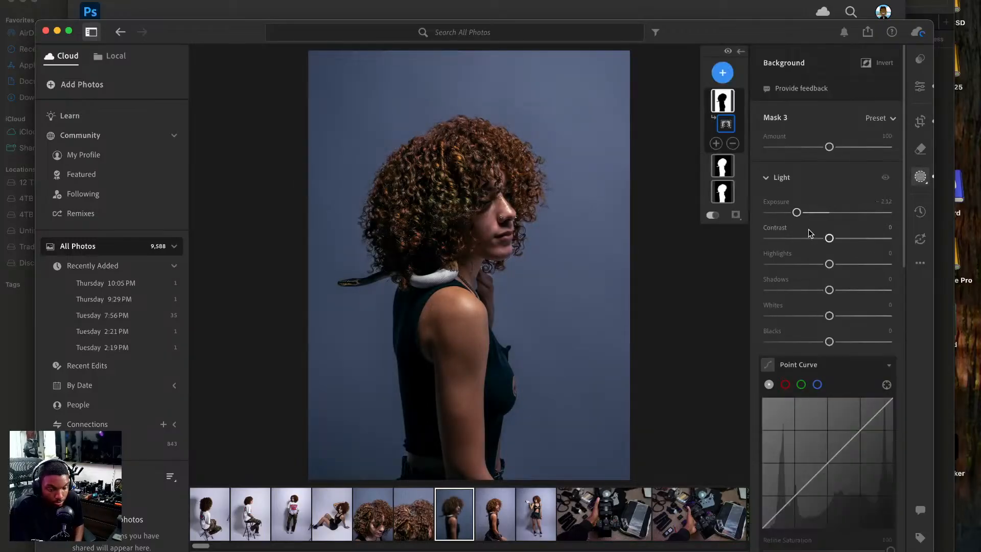
pyautogui.moveTo(797, 212); pyautogui.dragTo(817, 213)
pyautogui.click(724, 166)
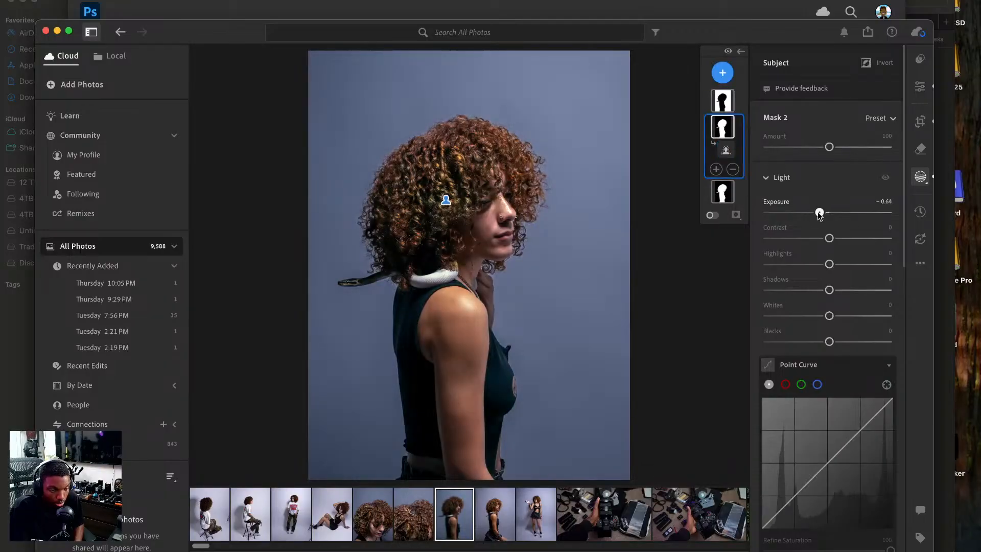
pyautogui.click(725, 149)
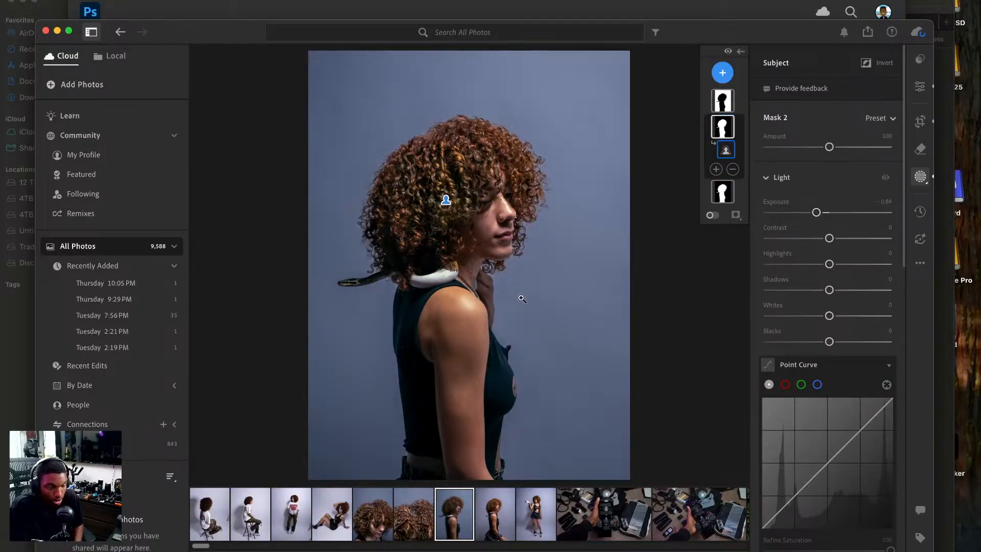
pyautogui.press('\\')
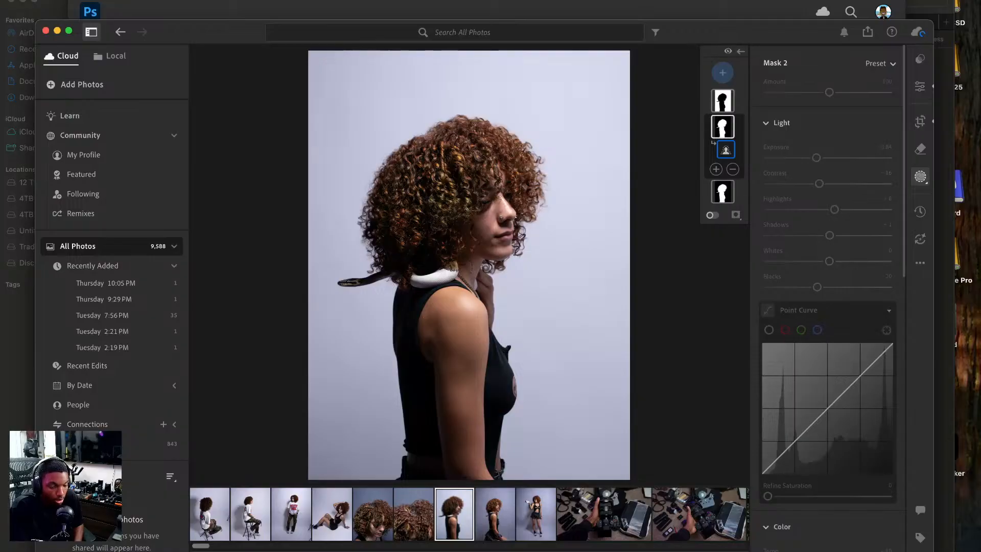
pyautogui.press('\\')
pyautogui.press('\\')
pyautogui.press('\\')
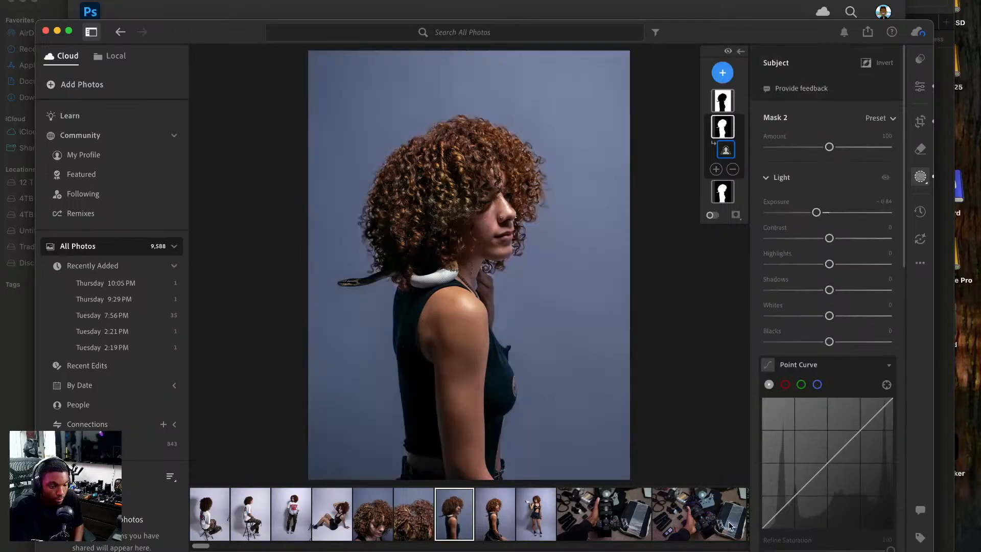
# Copy the standing side-profile photo's edit settings with Masking included in the selection.
pyautogui.click(920, 86)
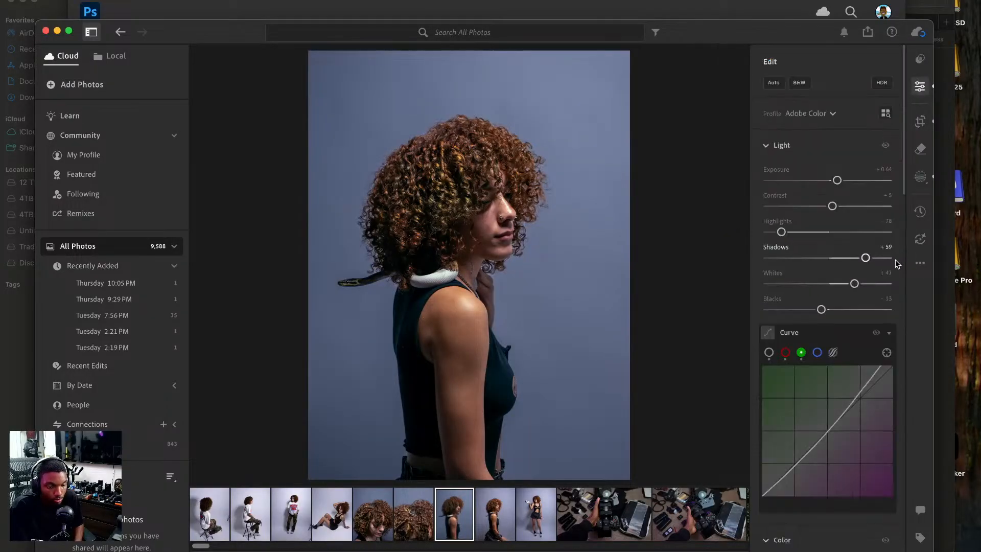
pyautogui.click(920, 262)
pyautogui.click(804, 257)
pyautogui.click(920, 263)
pyautogui.click(850, 307)
pyautogui.click(382, 338)
pyautogui.click(571, 462)
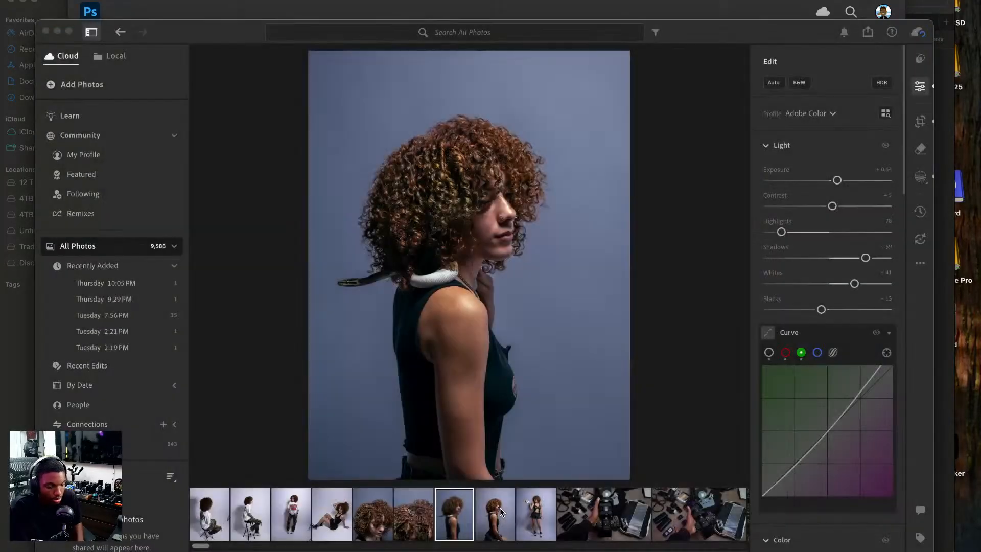
# Paste the copied settings onto the seated side-profile photo, replacing its existing masks.
pyautogui.press('super+v')
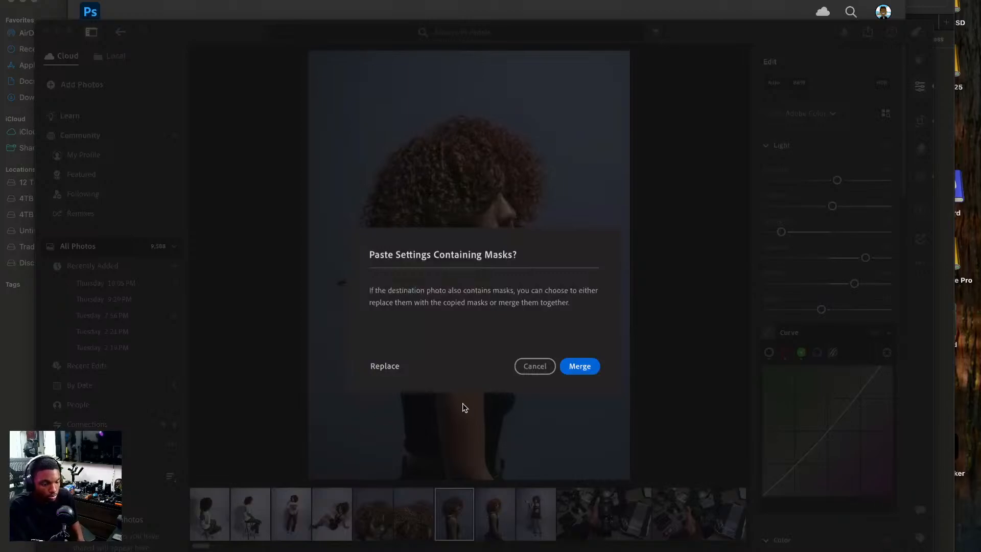
pyautogui.click(535, 365)
pyautogui.click(495, 517)
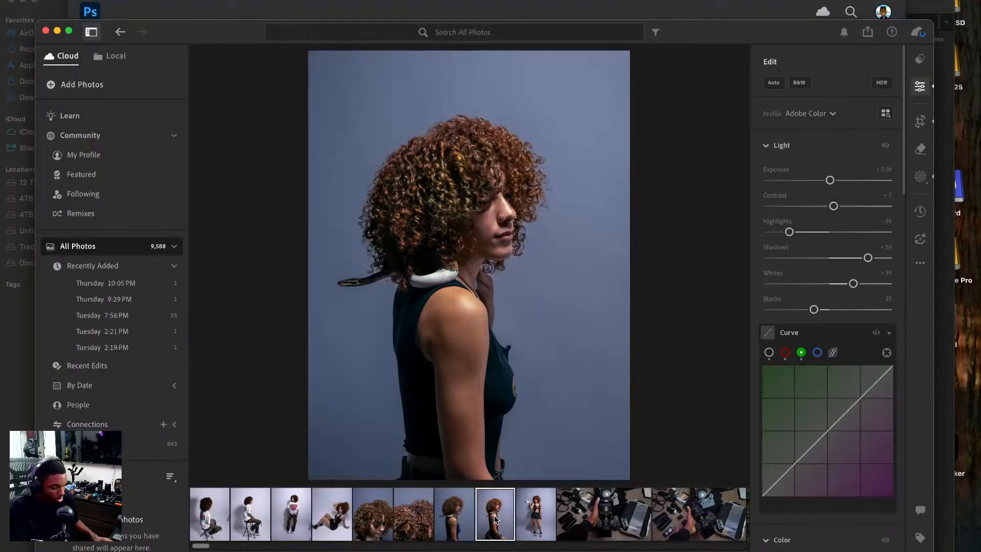
pyautogui.press('super+v')
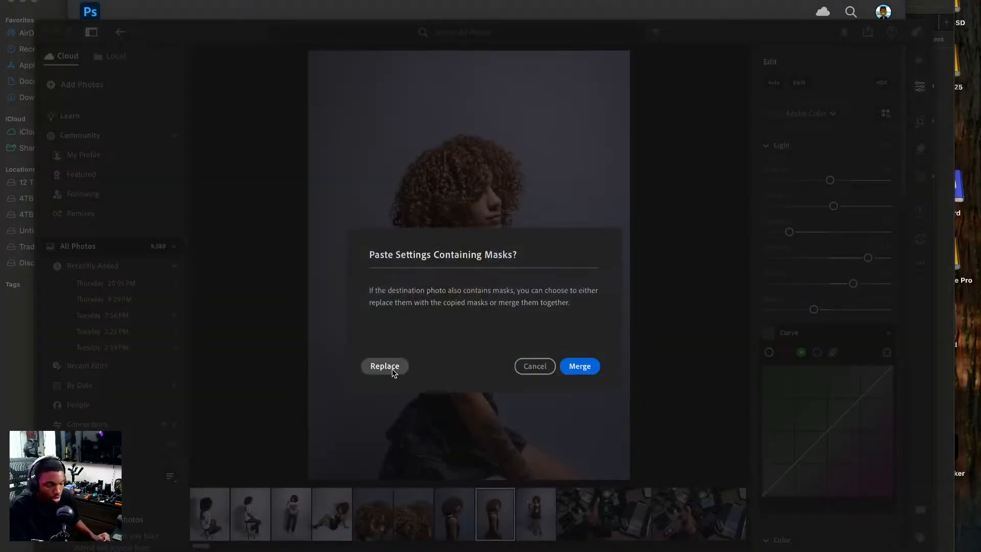
pyautogui.click(392, 370)
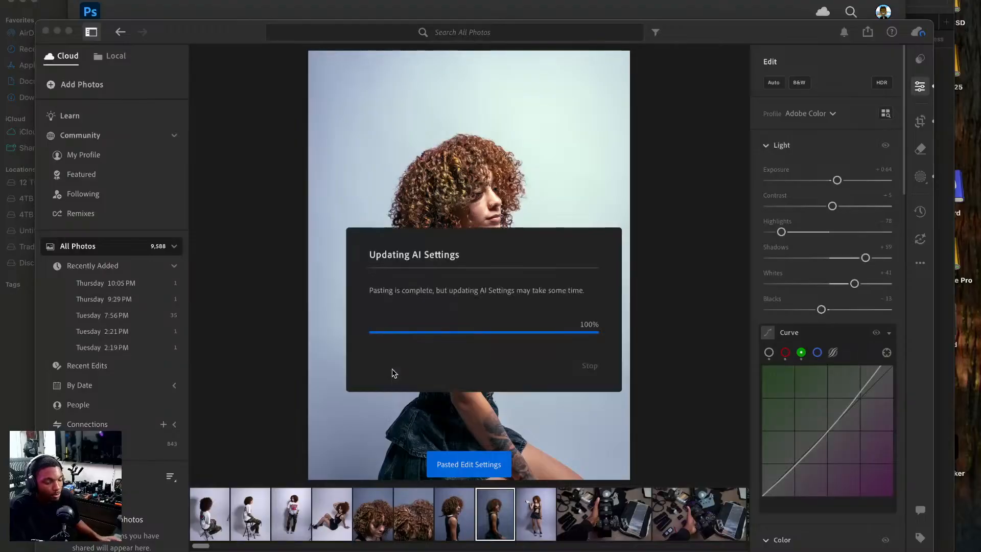
# Paste the same settings onto the full-body photo of the model holding the snake, replacing its masks.
pyautogui.click(535, 510)
pyautogui.press('super+v')
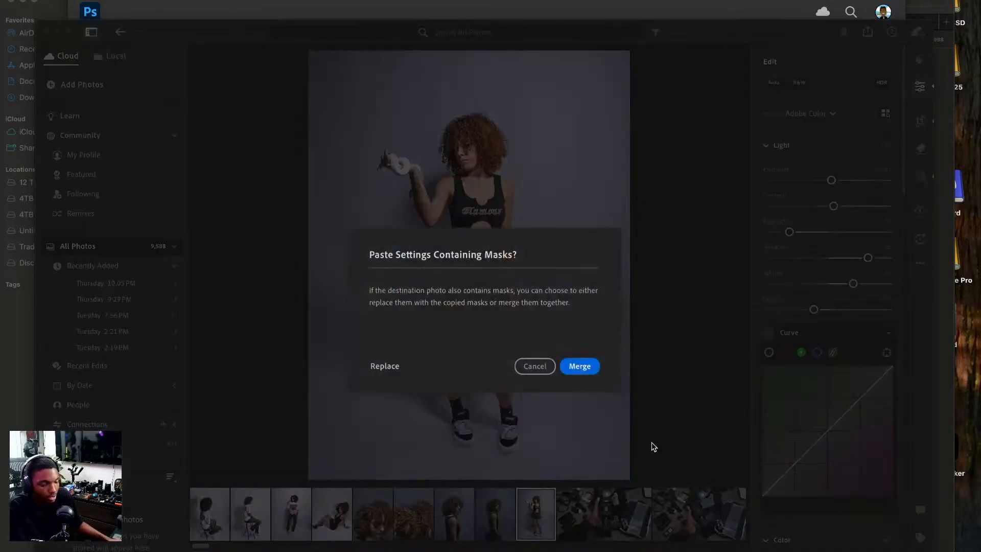
pyautogui.click(393, 365)
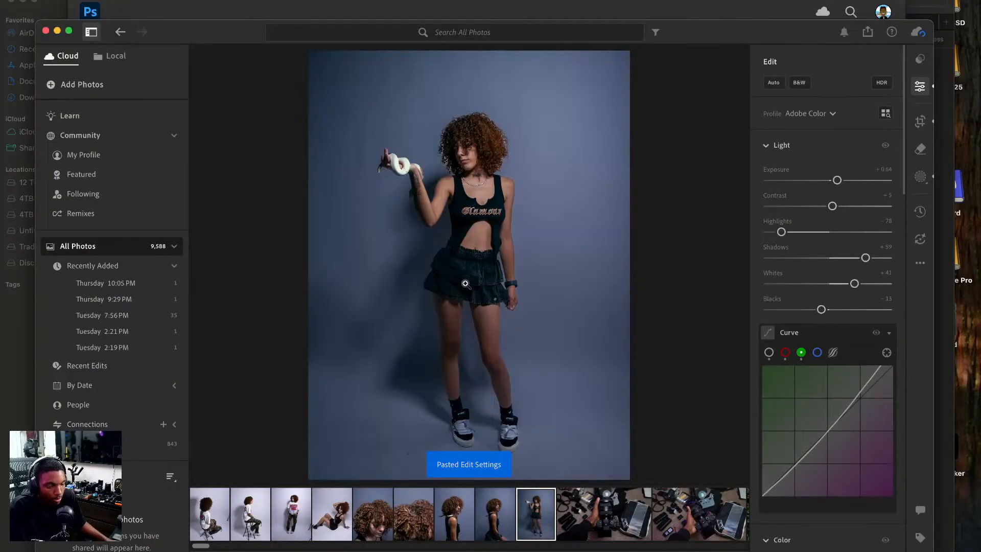
# Set the full-body photo's background mask exposure to −1.00 while checking the edges of the hair up close.
pyautogui.click(423, 168)
pyautogui.moveTo(433, 165); pyautogui.dragTo(534, 193)
pyautogui.click(920, 177)
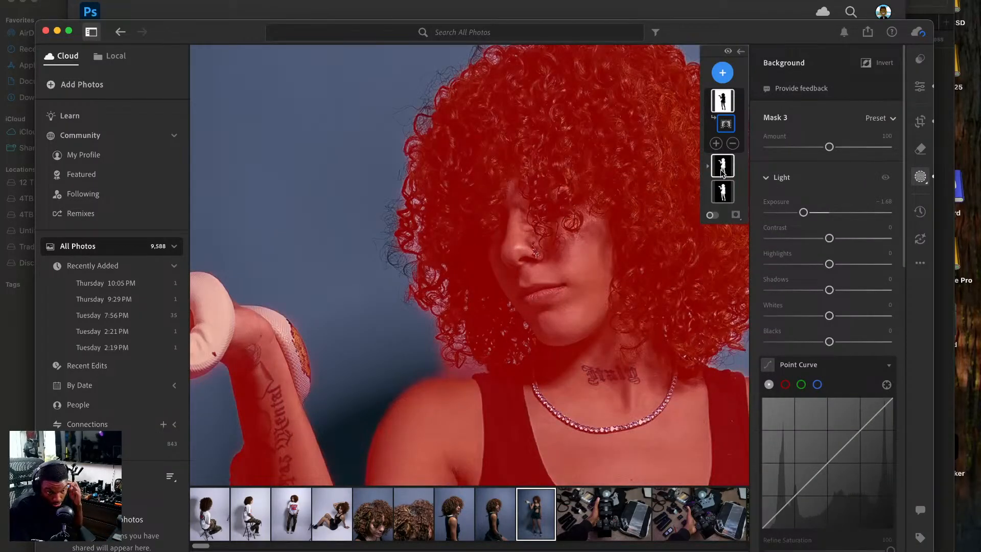
pyautogui.click(724, 103)
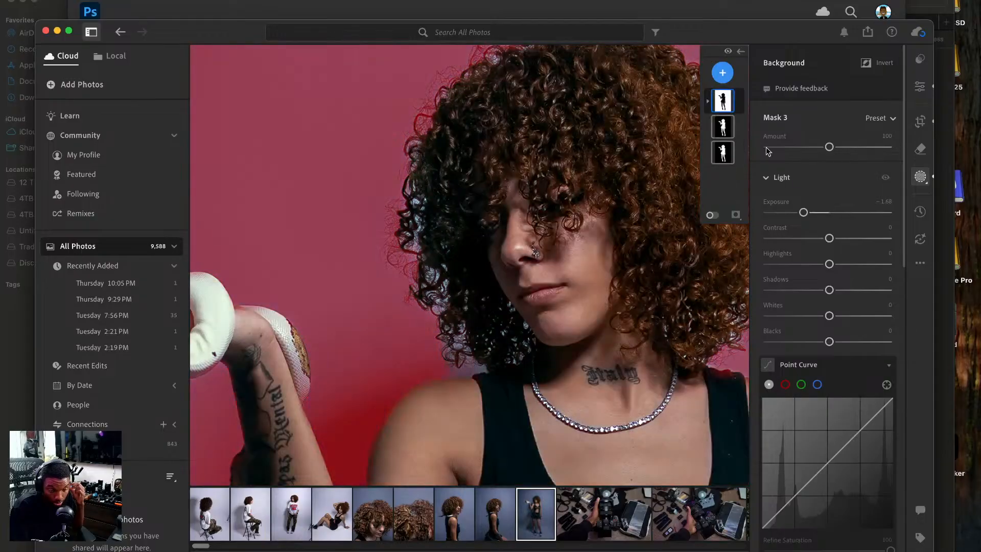
pyautogui.moveTo(804, 212); pyautogui.dragTo(814, 212)
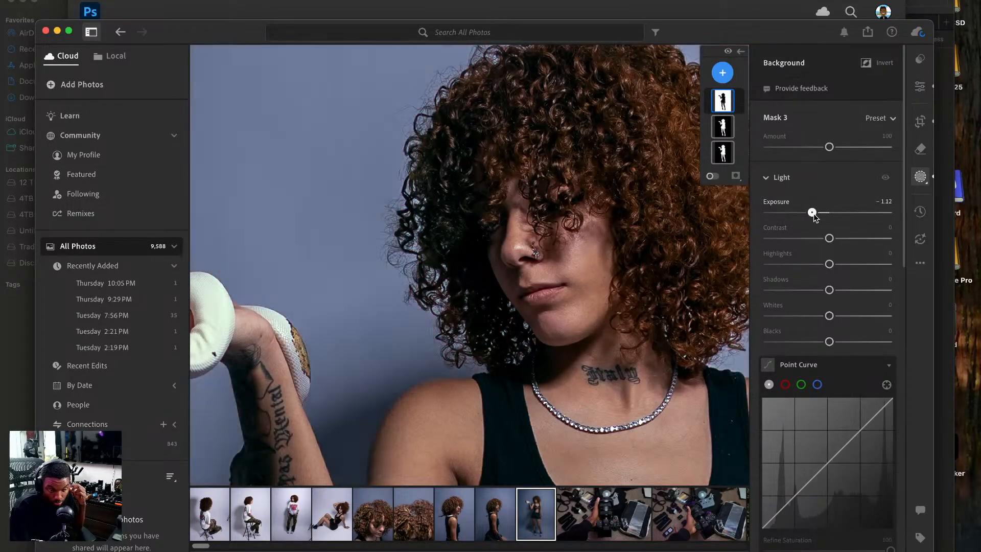
pyautogui.click(463, 193)
pyautogui.click(463, 193)
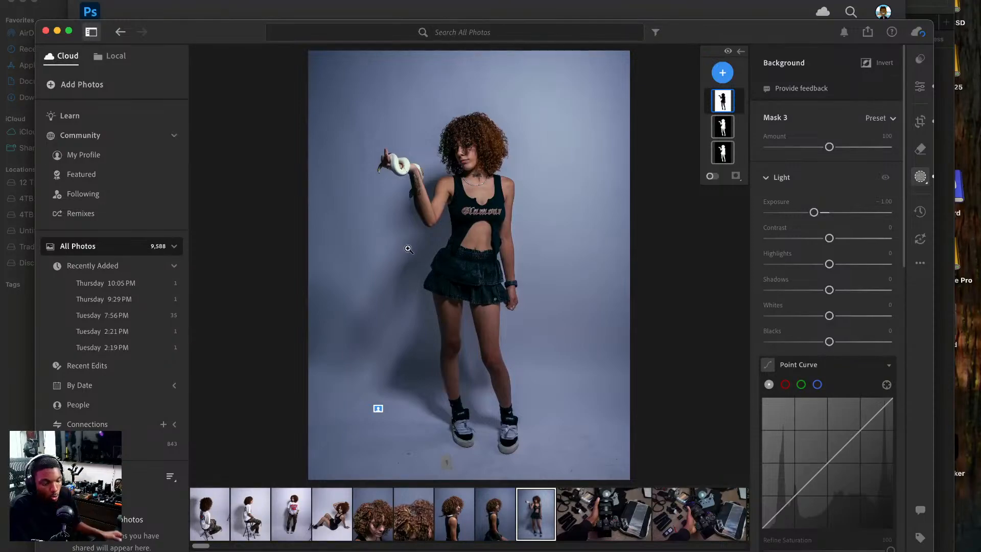
pyautogui.click(335, 512)
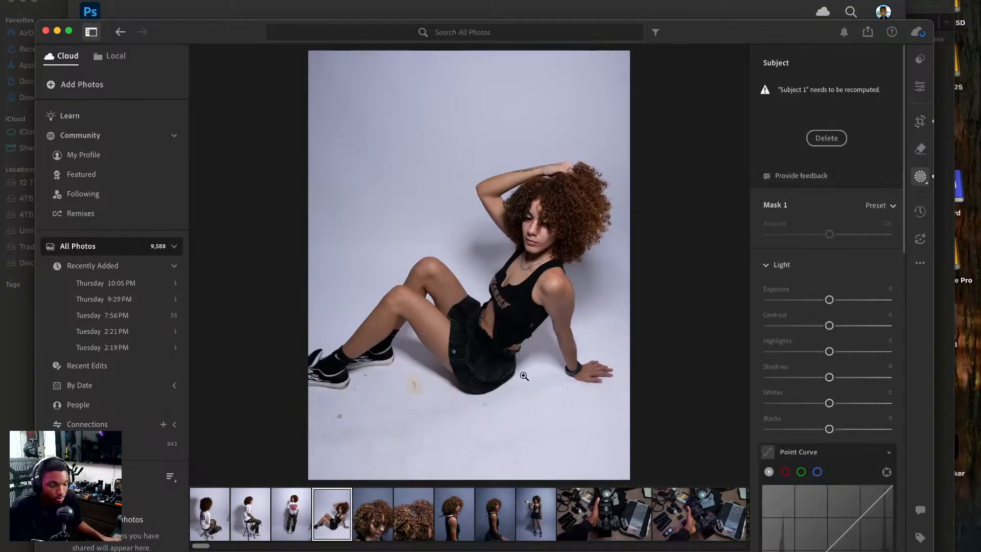
pyautogui.click(919, 87)
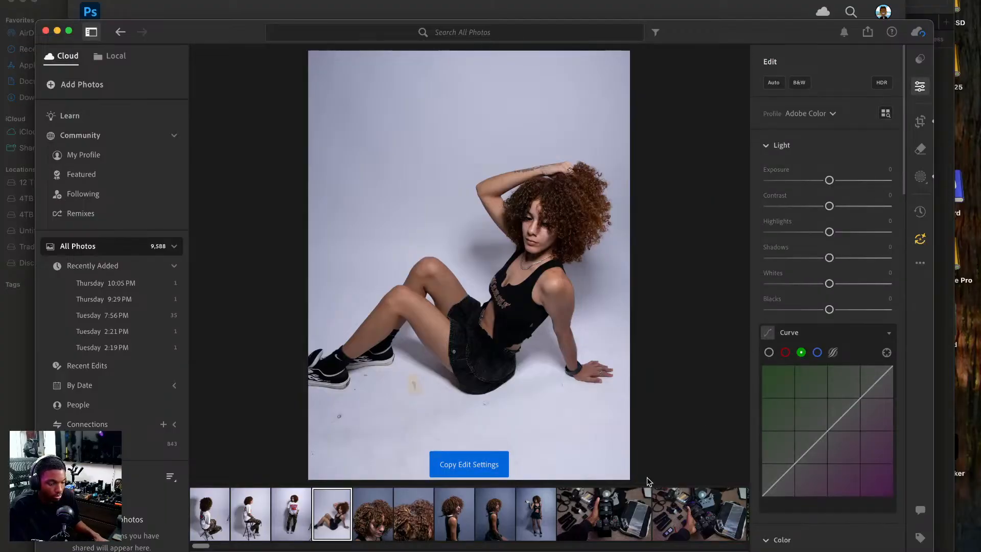
pyautogui.click(387, 512)
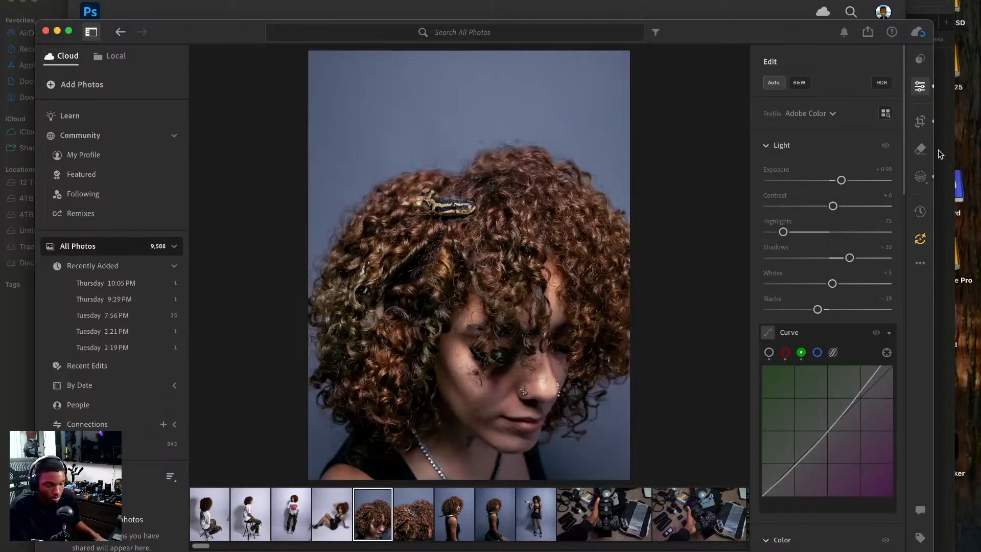
# Copy the seated side-profile photo's edit settings with Masking included in the selection.
pyautogui.click(495, 512)
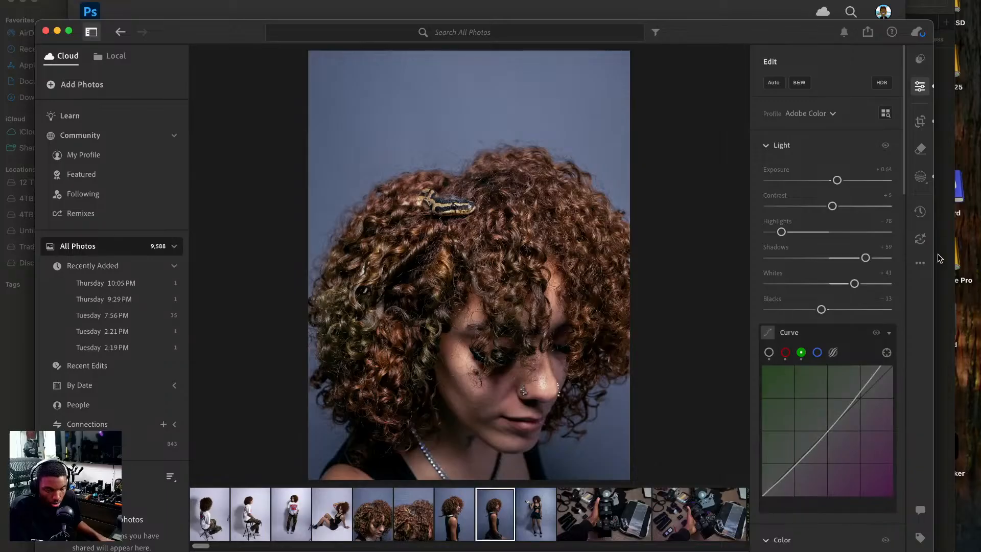
pyautogui.click(920, 263)
pyautogui.click(915, 265)
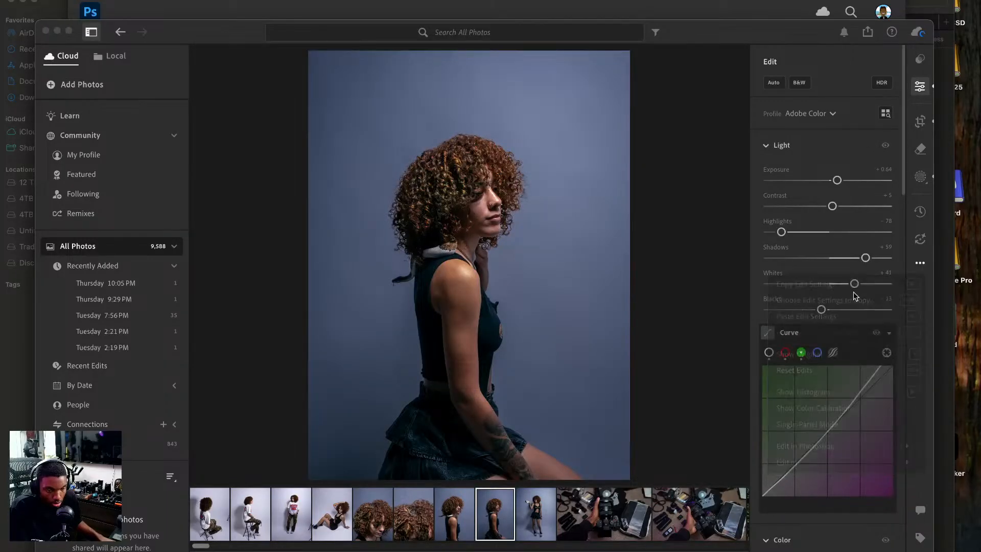
pyautogui.click(920, 262)
pyautogui.click(808, 303)
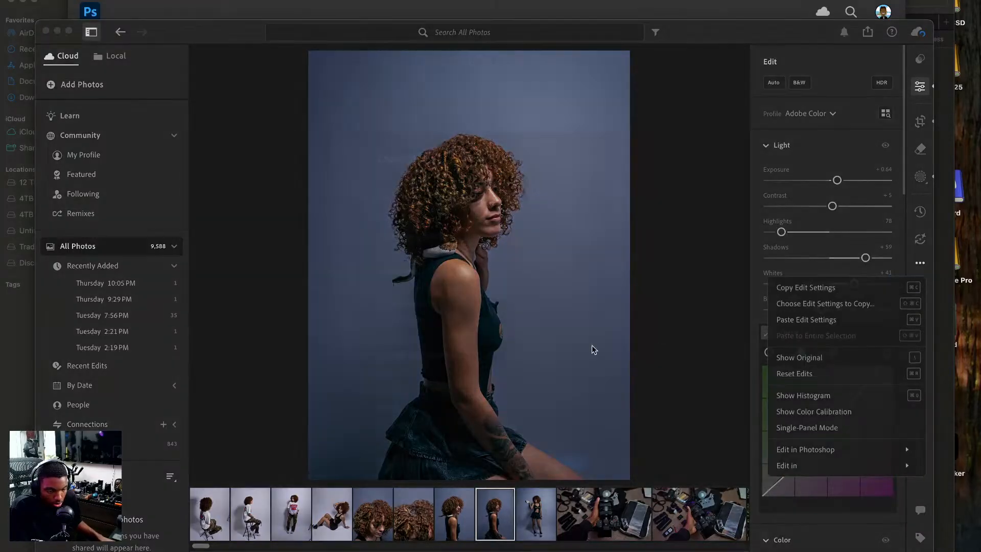
pyautogui.click(382, 338)
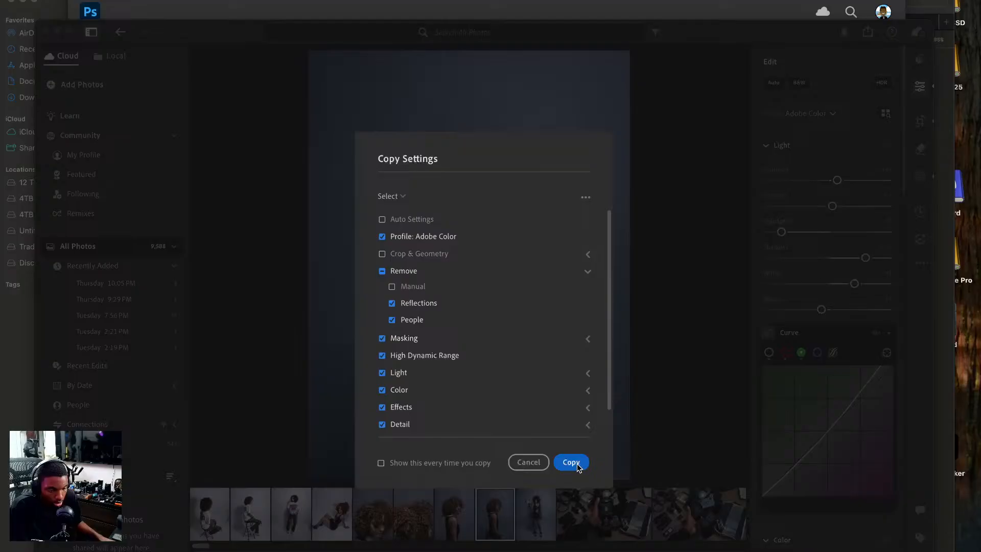
pyautogui.click(571, 462)
# Paste the copied settings onto the photo of the model sitting on the floor, replacing its masks, and set its background mask exposure to −1.28.
pyautogui.click(344, 511)
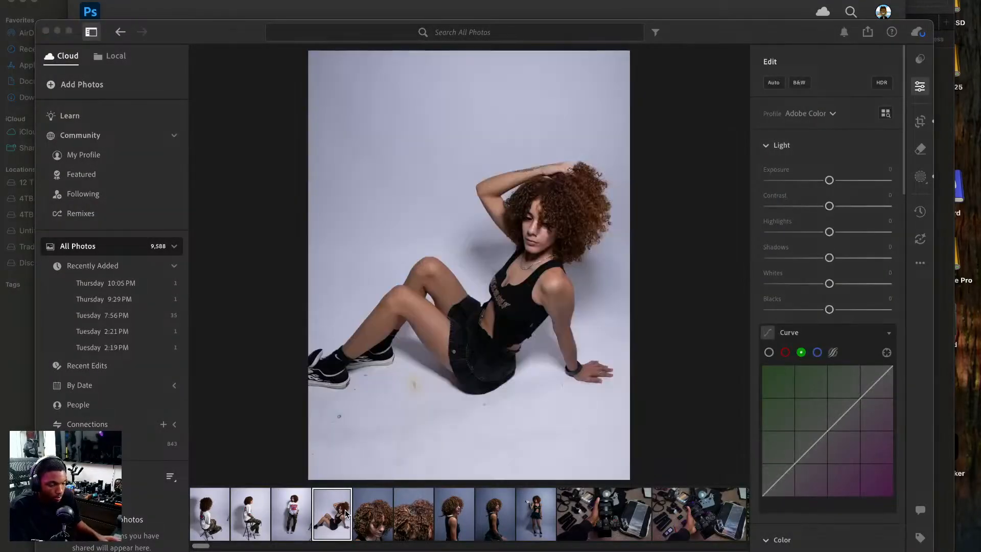
pyautogui.press('super+v')
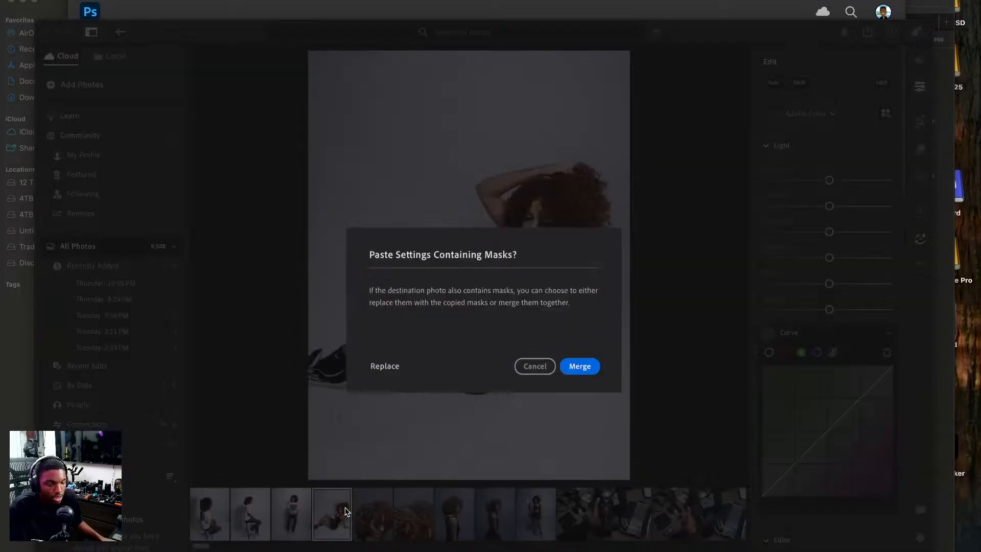
pyautogui.click(391, 366)
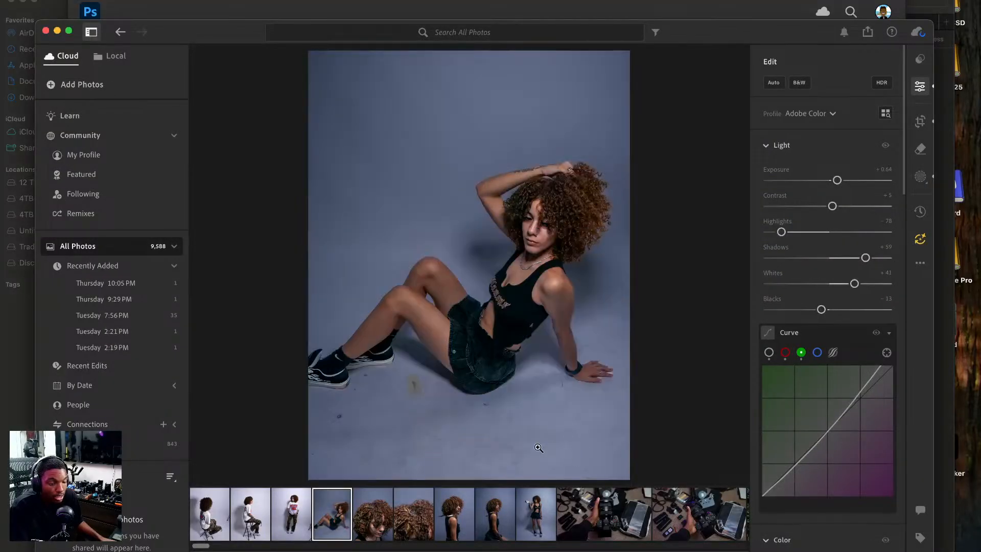
pyautogui.click(920, 176)
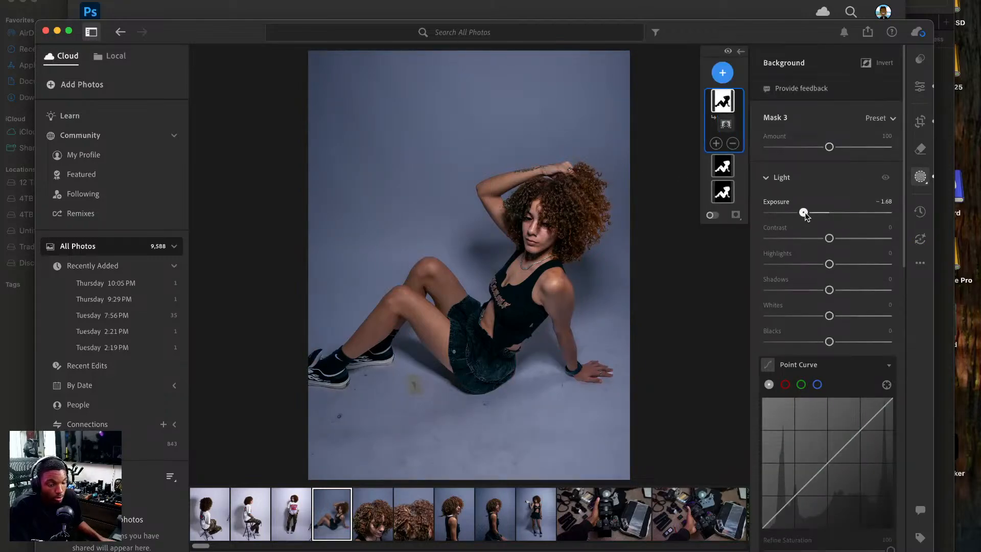
pyautogui.moveTo(803, 212); pyautogui.dragTo(809, 212)
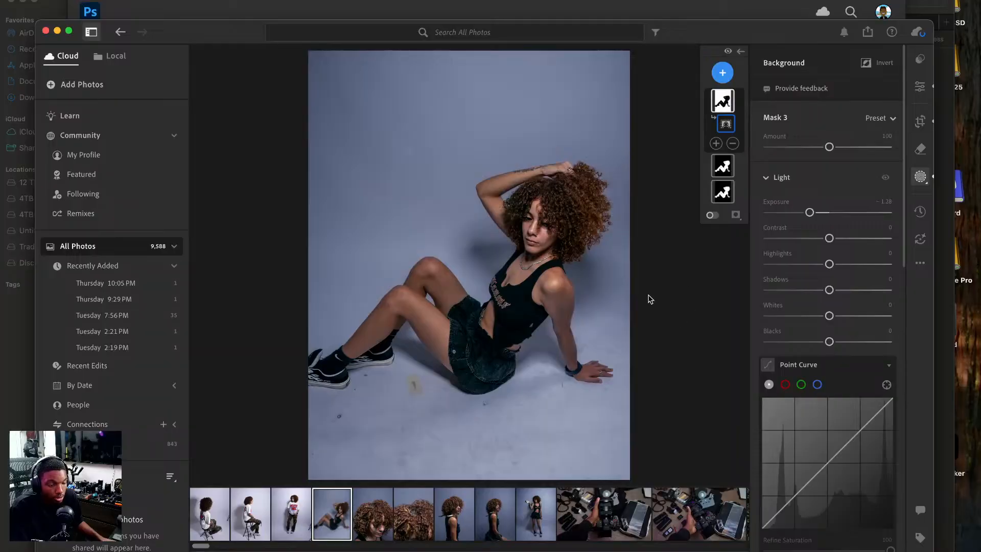
# Remove the yellow stain on the floor below the model's legs with the generative Remove tool at size 7.
pyautogui.click(920, 148)
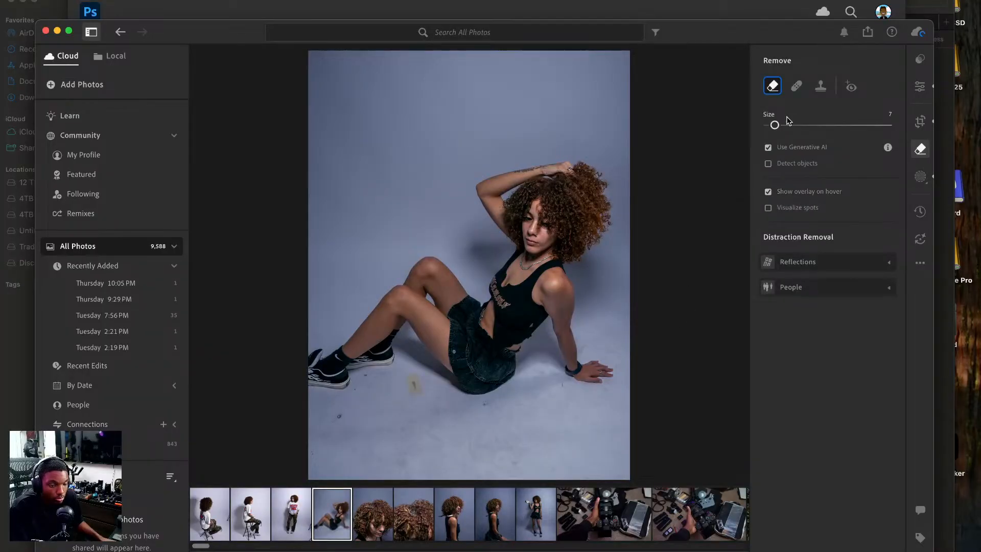
pyautogui.moveTo(418, 375)
pyautogui.mouseDown()
pyautogui.moveTo(409, 371)
pyautogui.moveTo(406, 387)
pyautogui.moveTo(418, 392)
pyautogui.moveTo(414, 378)
pyautogui.mouseUp()
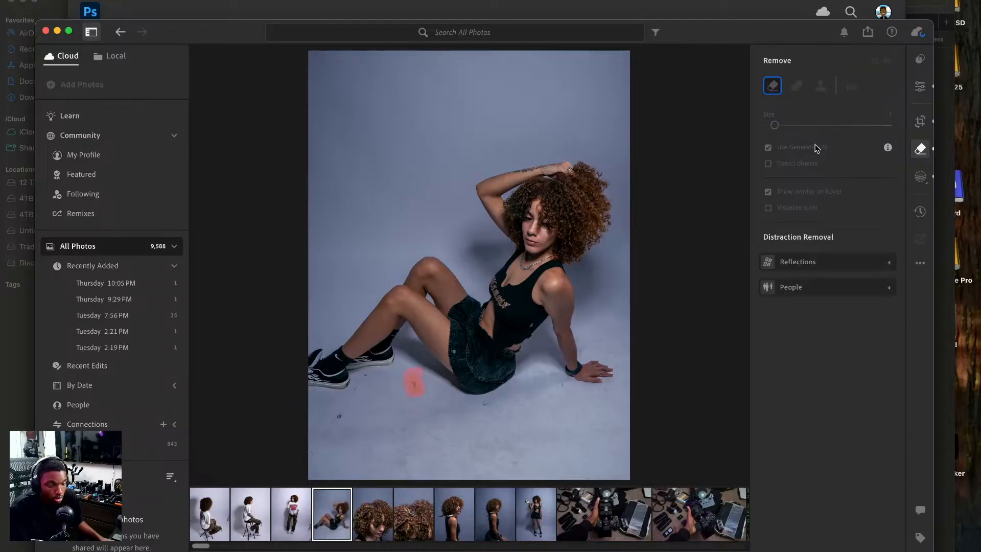
pyautogui.click(863, 299)
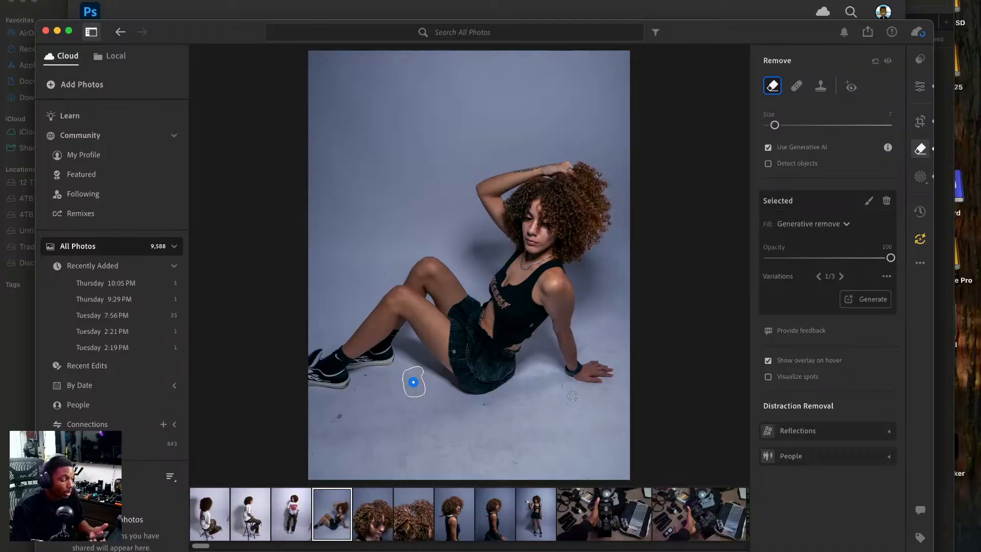
pyautogui.rightClick(572, 397)
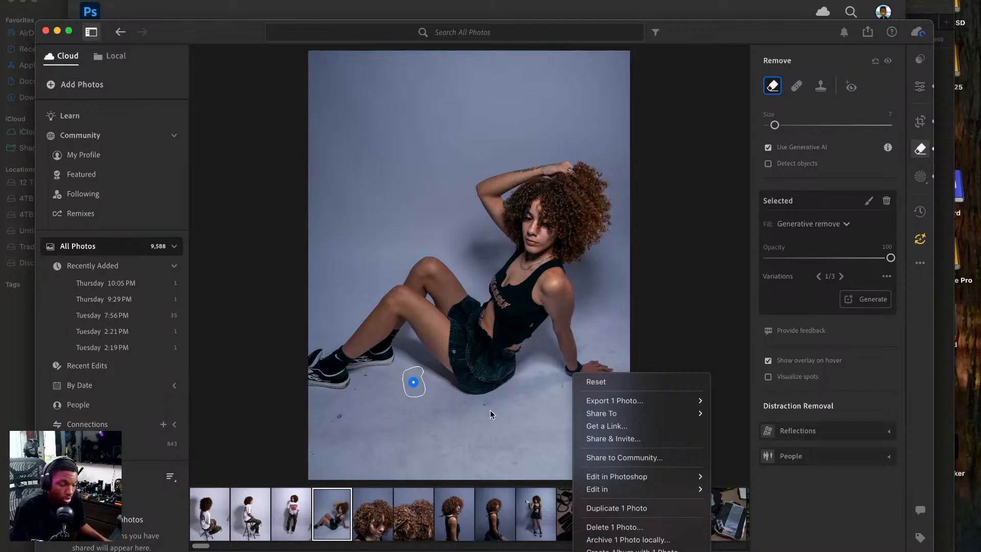
pyautogui.click(296, 513)
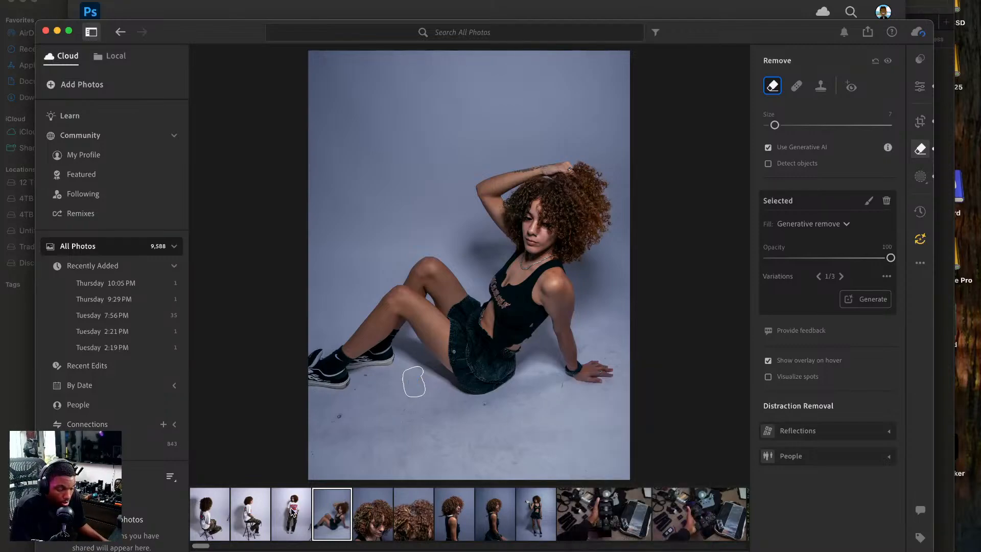
# Paste the copied settings onto the full-body Ninth Hall T-shirt photo and compare the result with the original.
pyautogui.click(292, 510)
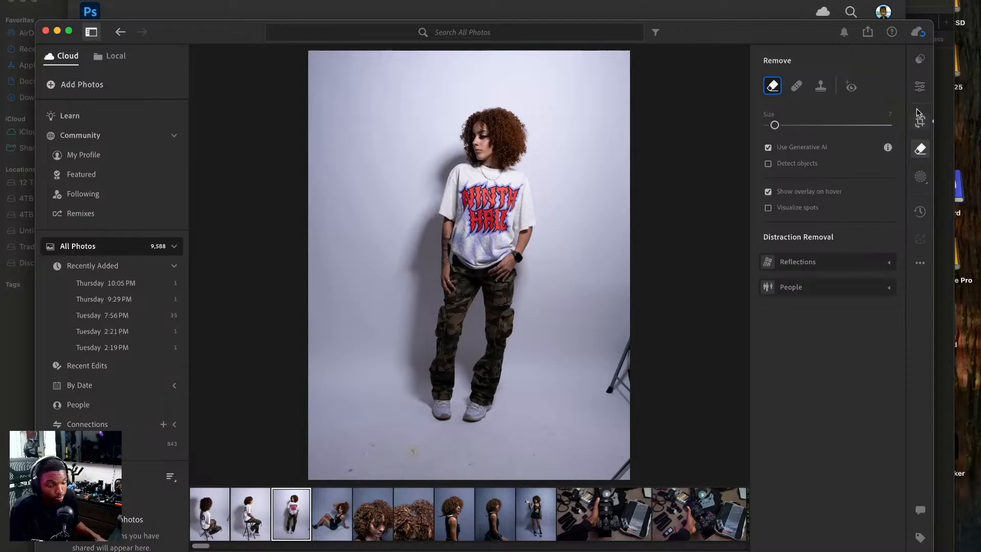
pyautogui.click(918, 88)
pyautogui.press('super+v')
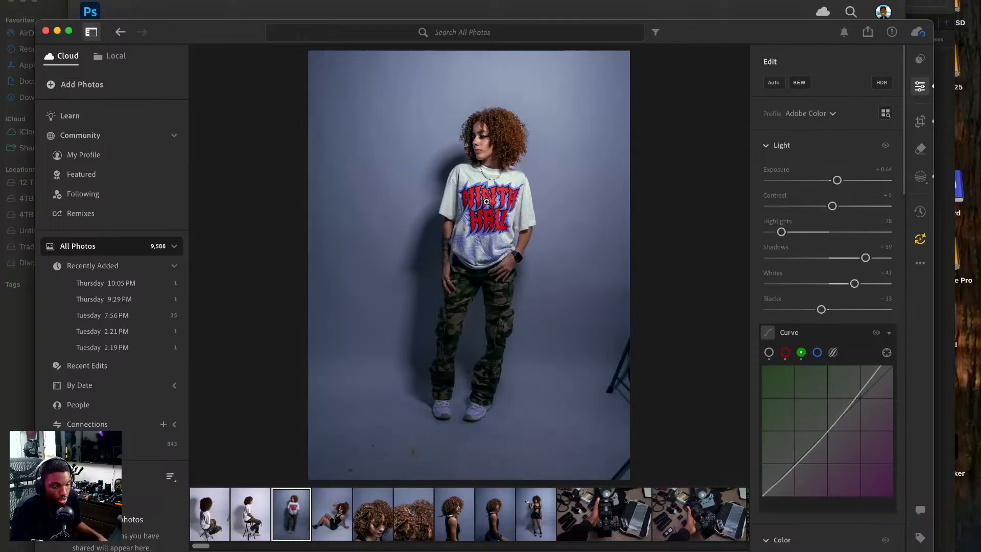
pyautogui.press('\\')
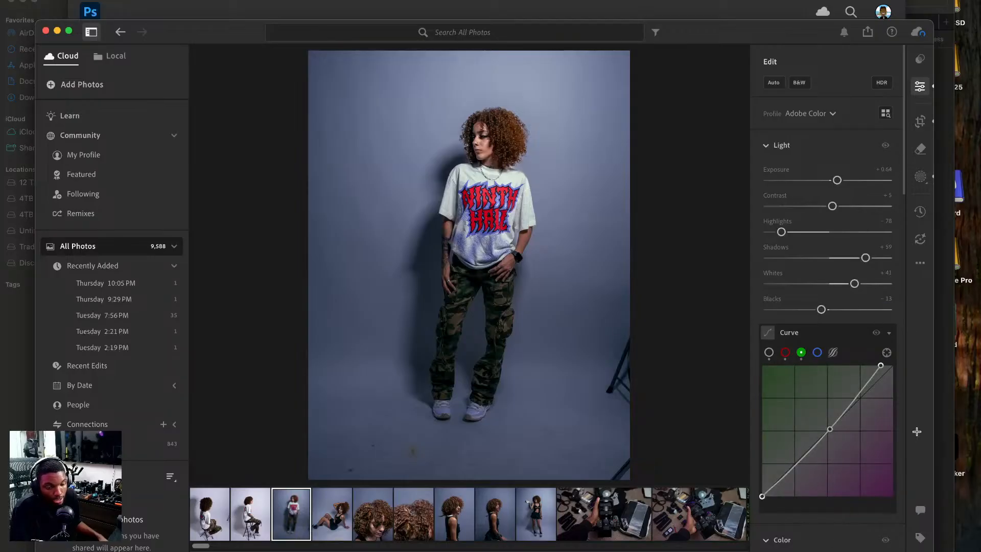
# Save the current edit as a preset named "Bold V | Vintage Preset" in the Taxipng | Vintage Presets group, with Masking included.
pyautogui.click(920, 58)
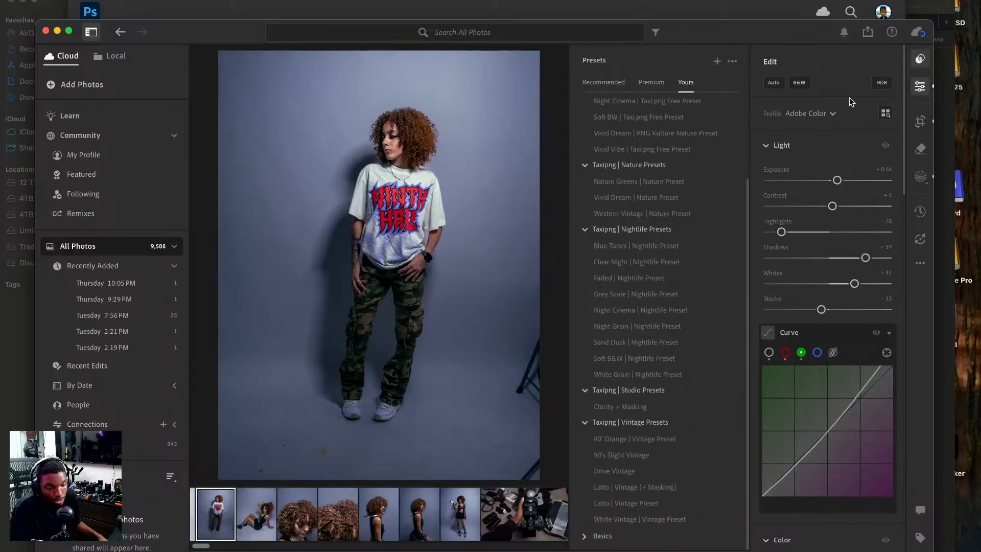
pyautogui.click(717, 61)
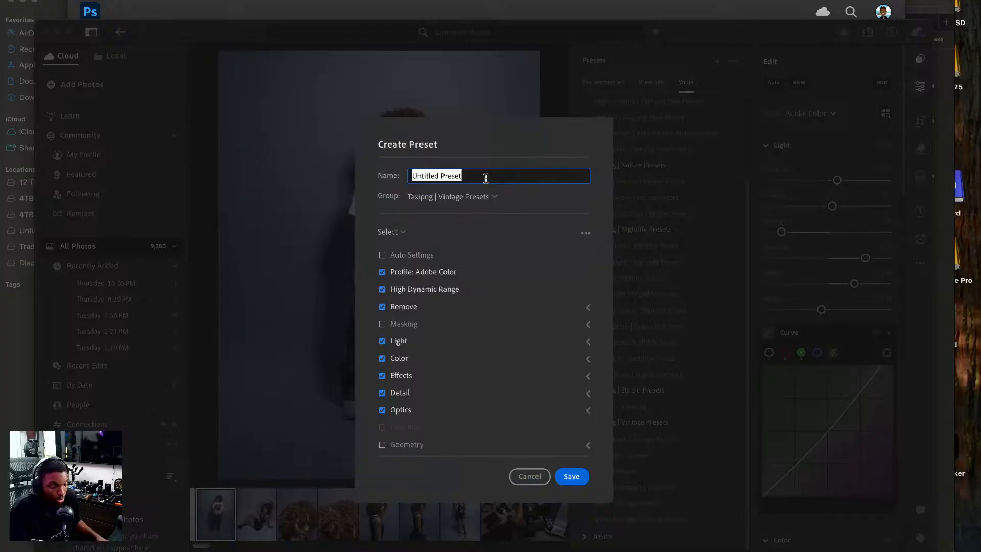
pyautogui.write('Bol')
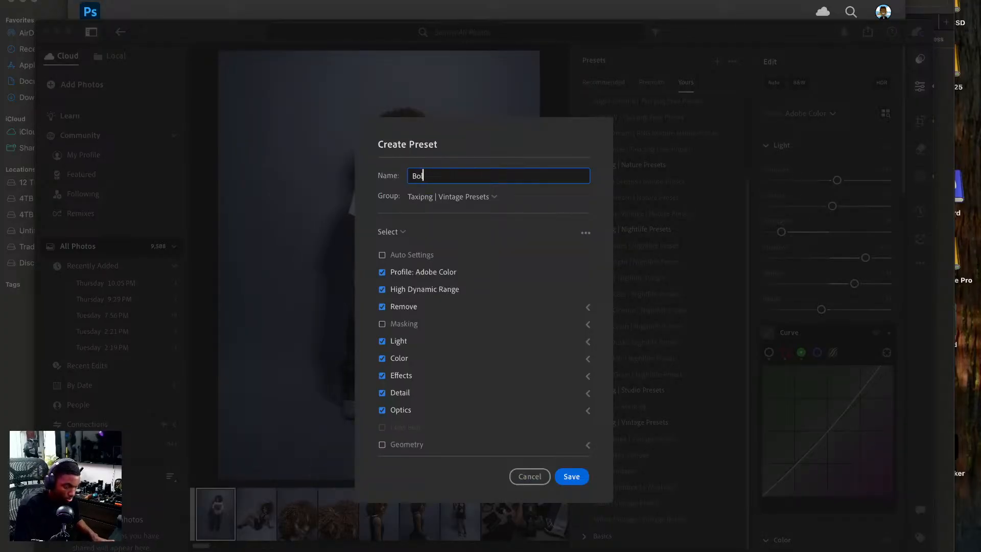
pyautogui.write('d V')
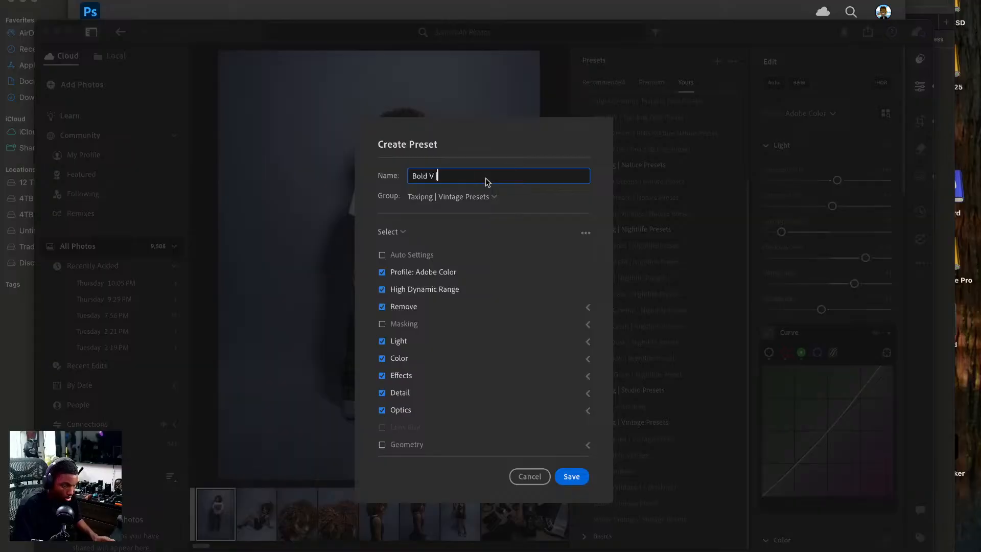
pyautogui.write(' | Vintage Preset')
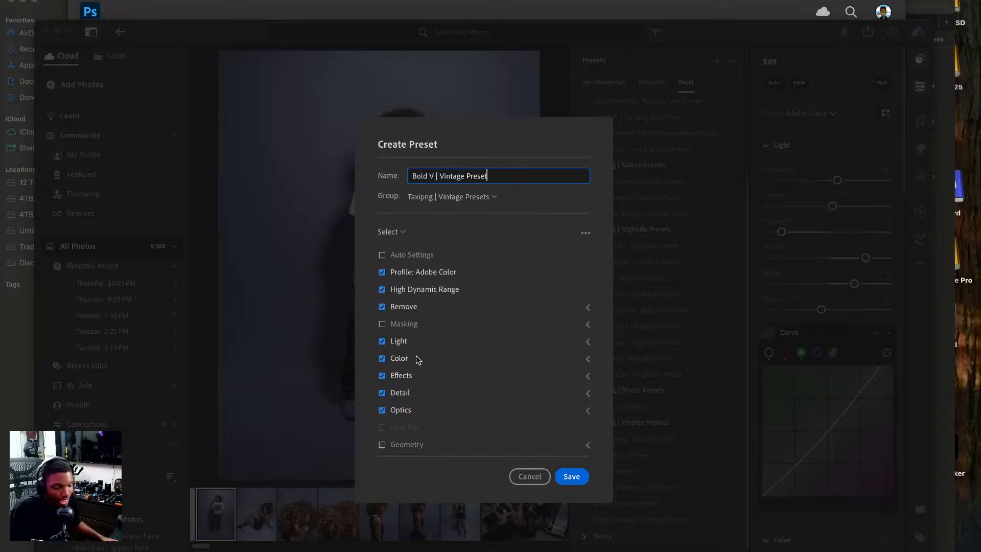
pyautogui.click(382, 324)
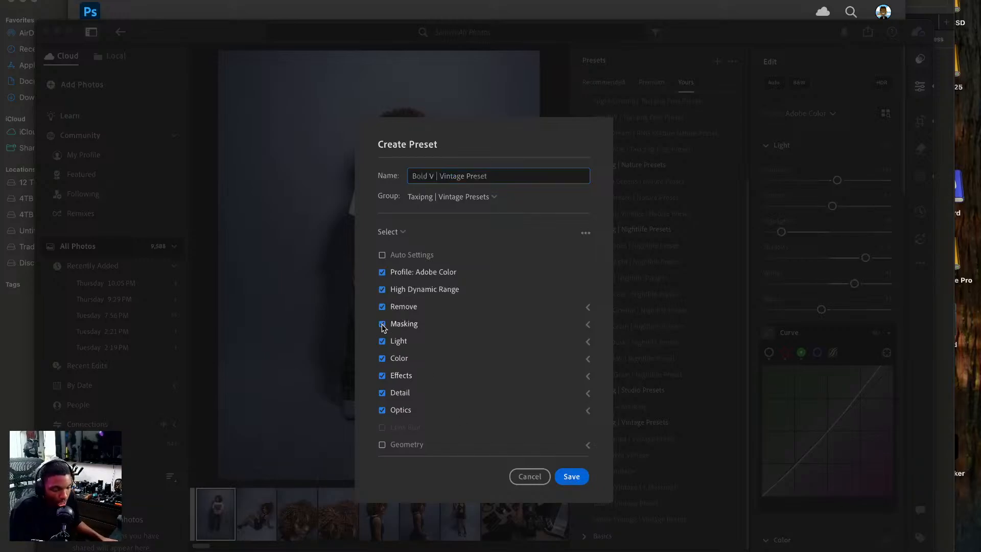
pyautogui.click(569, 475)
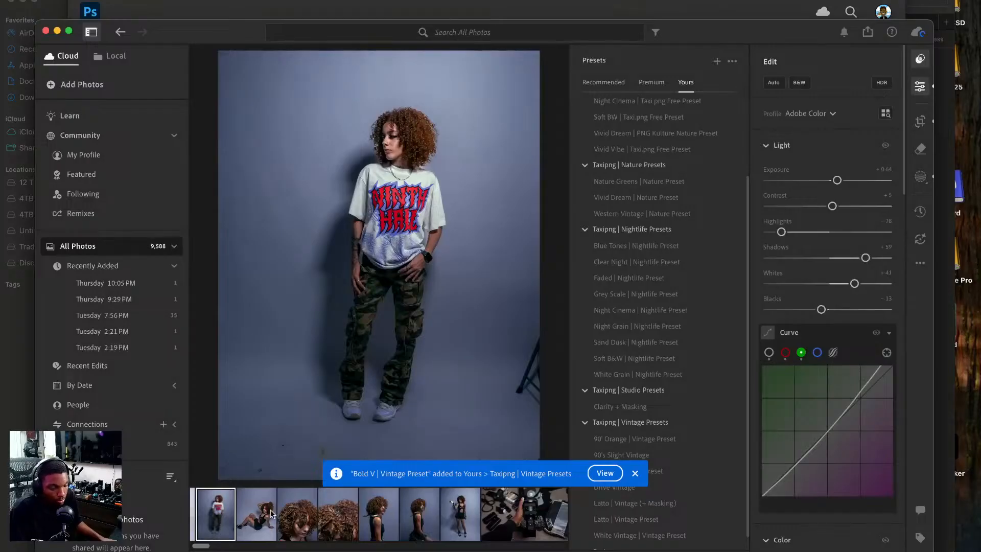
# Set the Ninth Hall T-shirt photo's exposure to +0.70 and its background mask exposure to about −1.20.
pyautogui.click(270, 512)
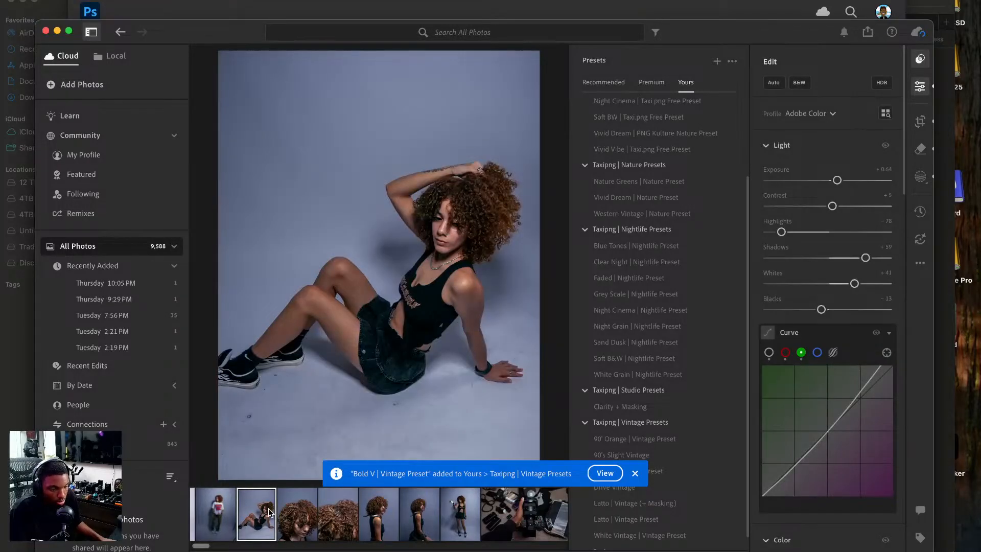
pyautogui.click(222, 513)
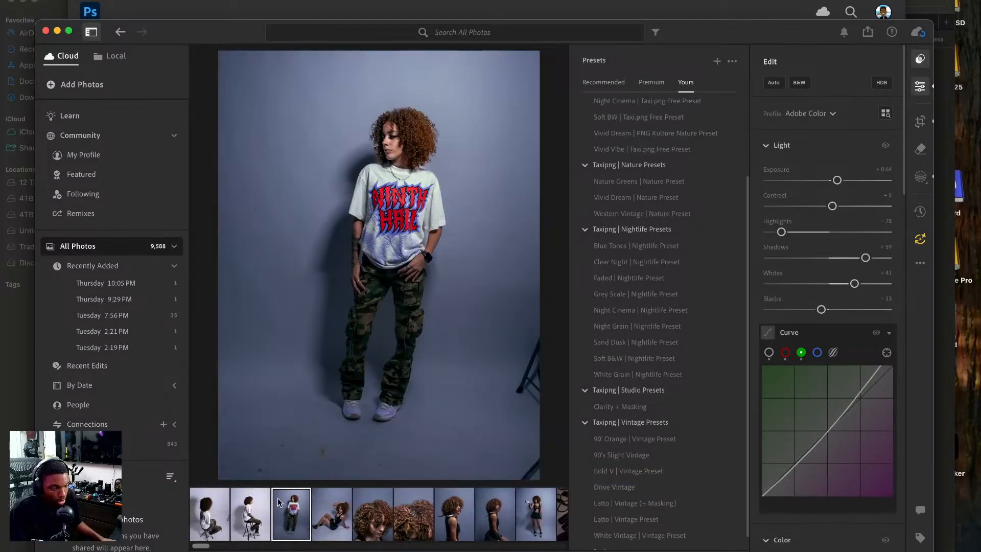
pyautogui.click(447, 191)
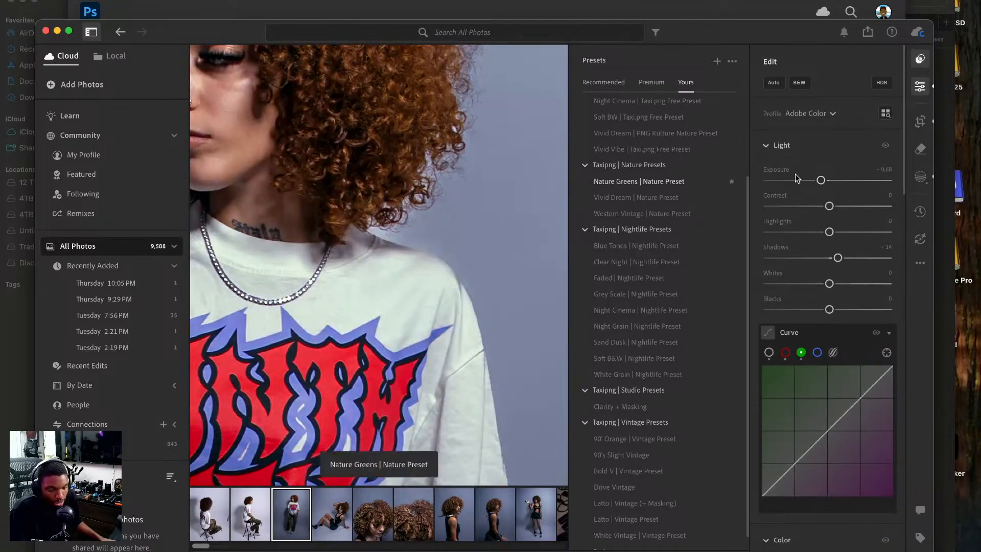
pyautogui.click(921, 61)
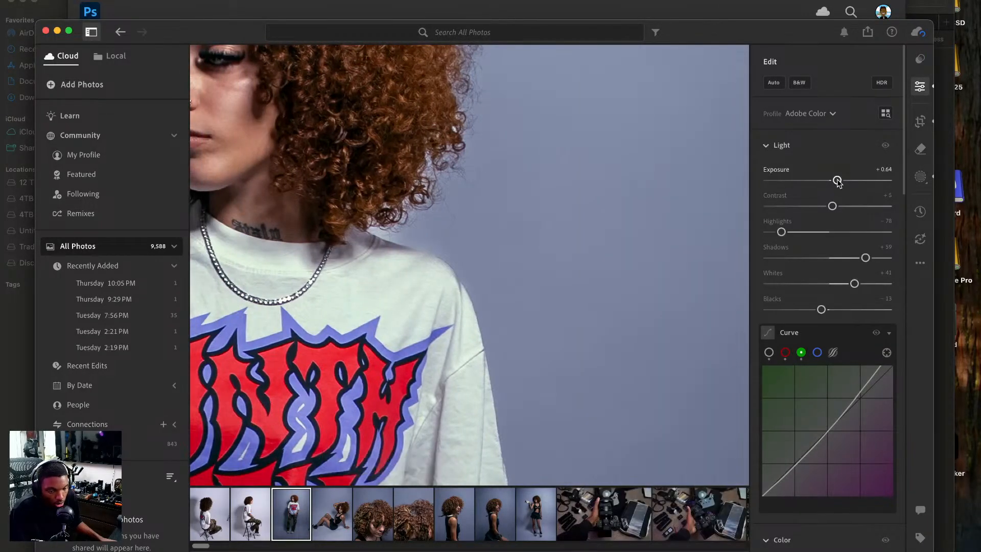
pyautogui.moveTo(838, 183); pyautogui.dragTo(837, 182)
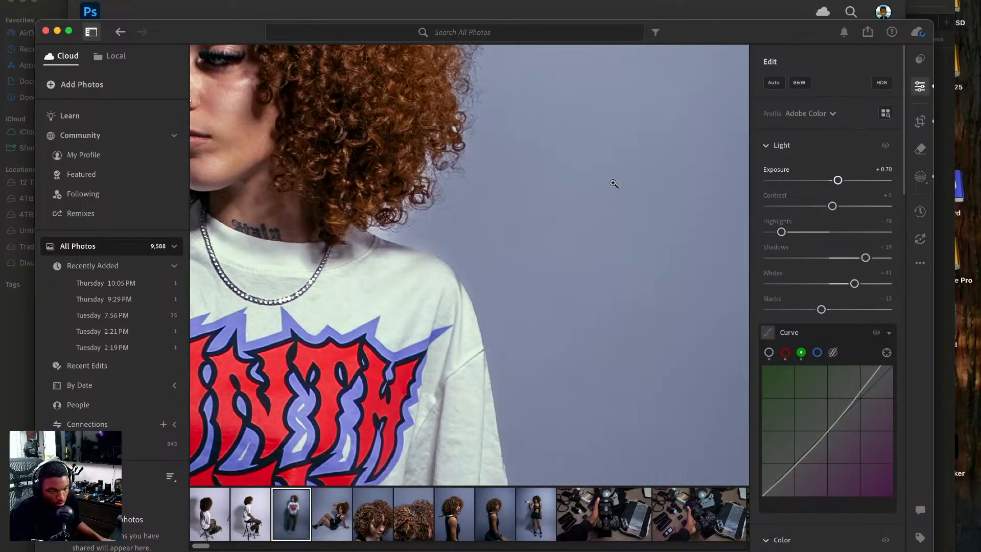
pyautogui.click(616, 183)
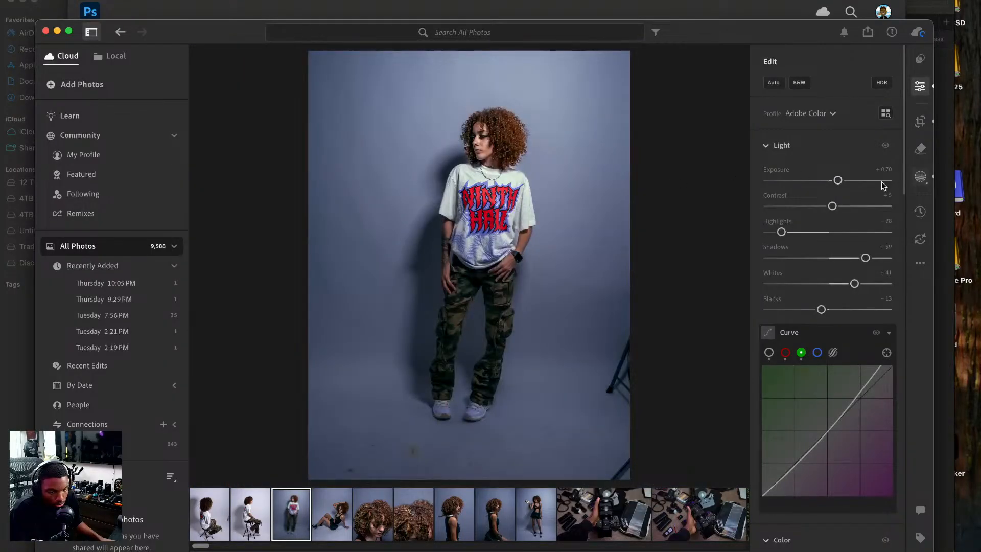
pyautogui.press('m')
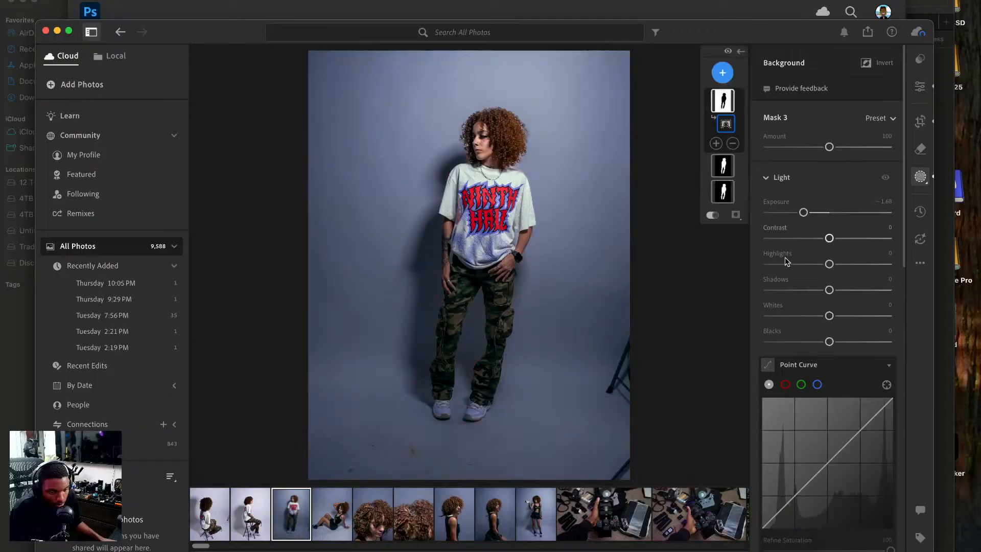
pyautogui.moveTo(803, 212); pyautogui.dragTo(818, 219)
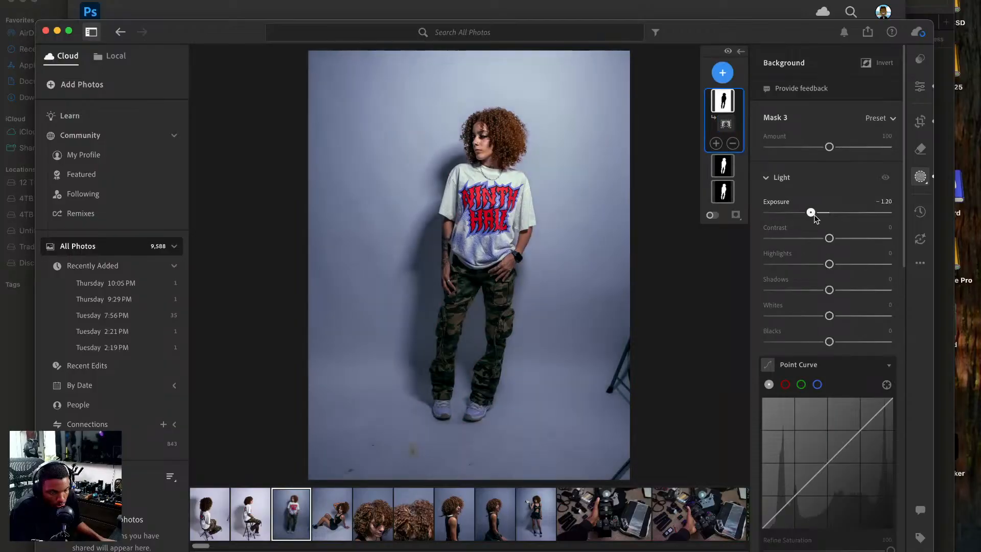
# Remove the yellow floor stain in front of the standing model's shoes with generative Remove at size 7.
pyautogui.click(920, 150)
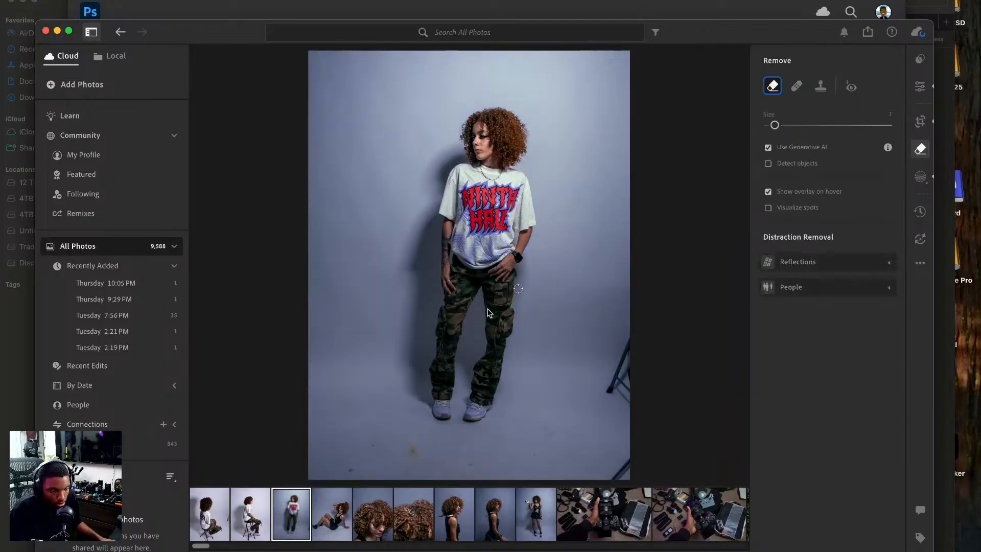
pyautogui.click(414, 451)
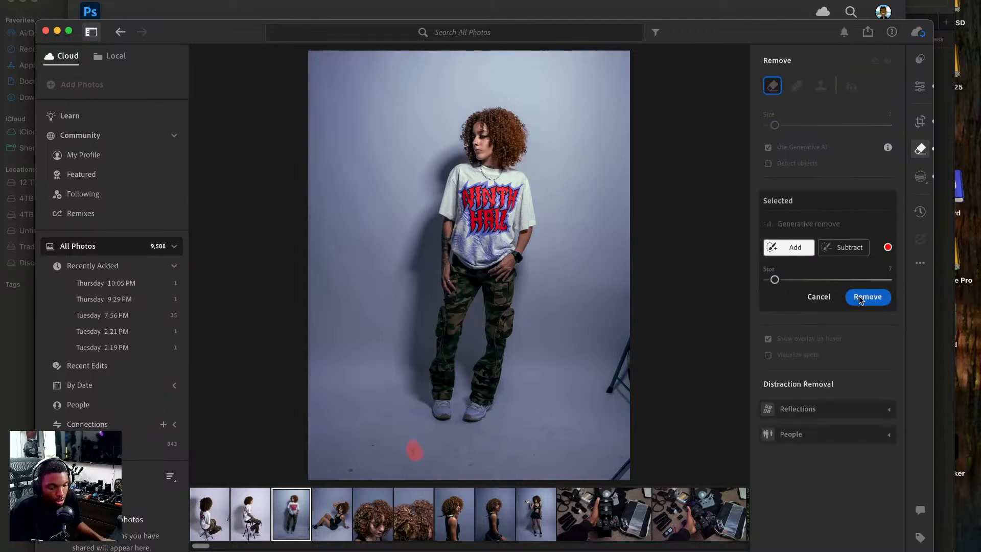
pyautogui.click(861, 299)
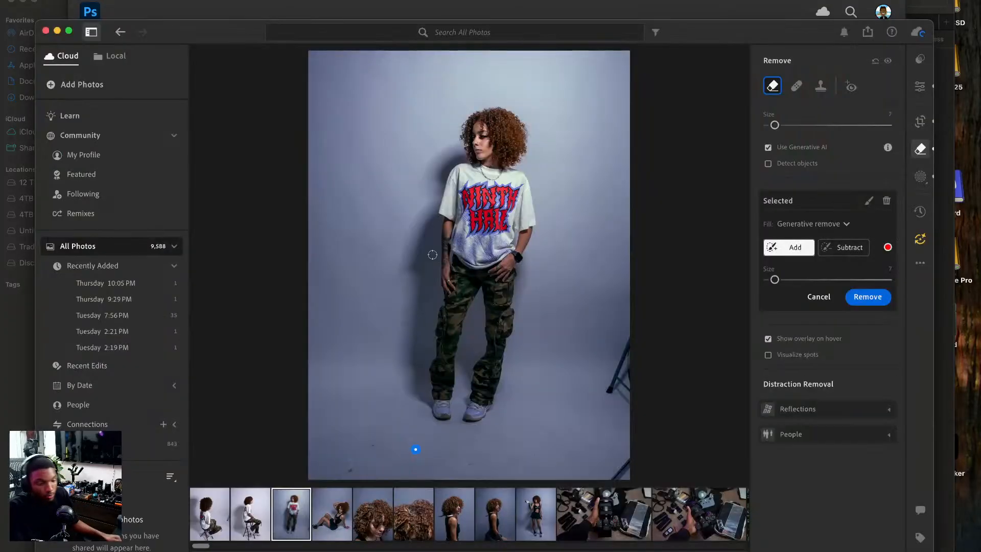
# Set the blue saturation in the Color Mixer to −42 on the standing Ninth Hall T-shirt photo.
pyautogui.click(920, 86)
pyautogui.scroll(-2, 825, 329)
pyautogui.scroll(-15, 825, 329)
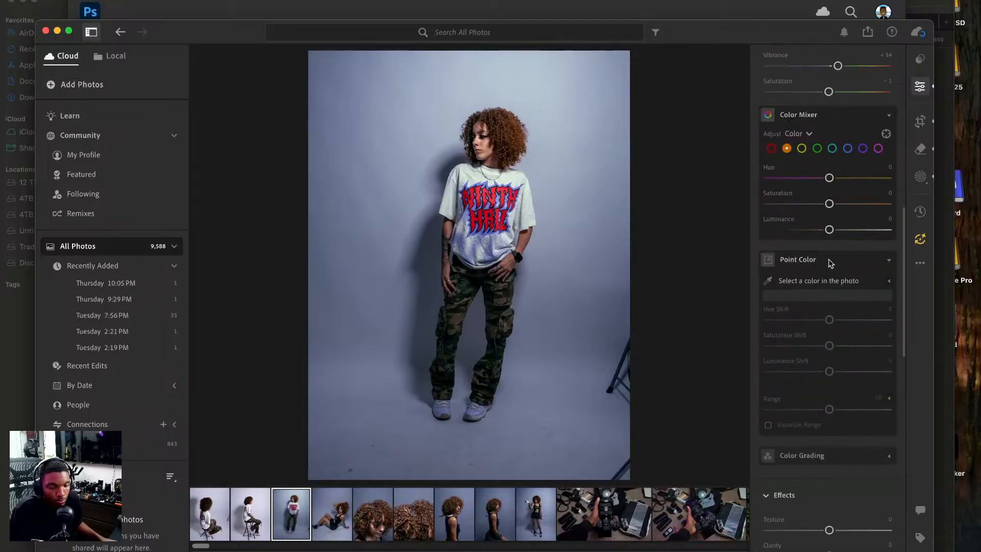
pyautogui.click(847, 212)
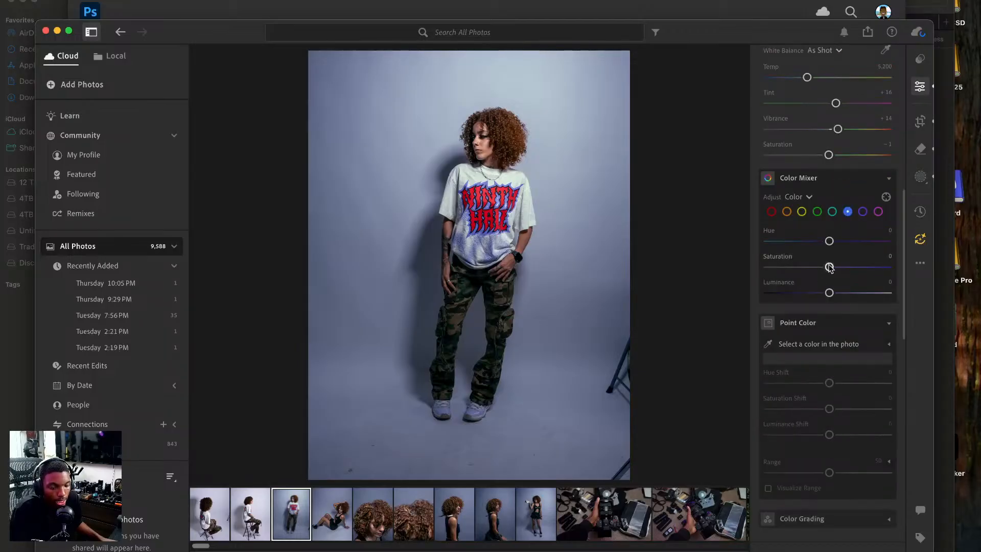
pyautogui.moveTo(831, 265); pyautogui.dragTo(803, 279)
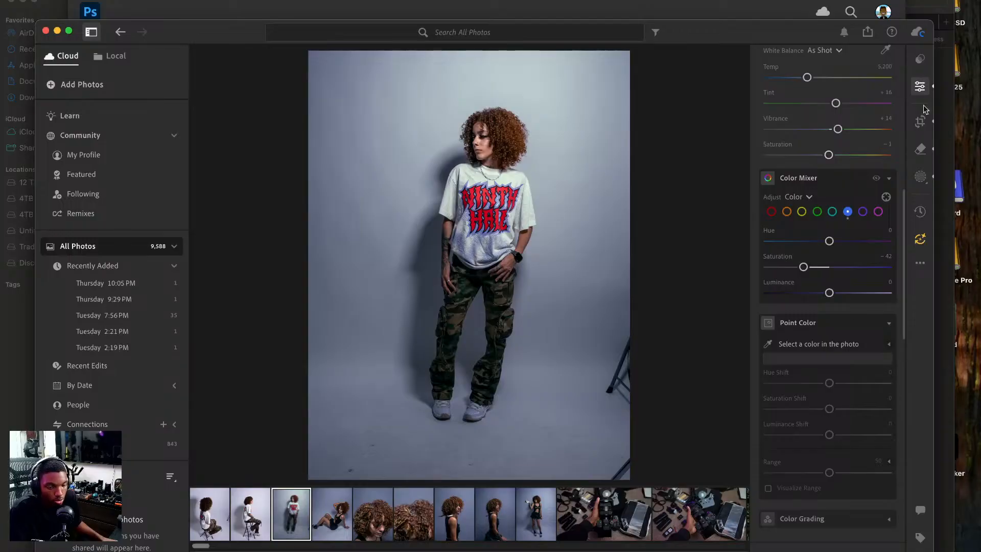
# Copy the standing photo's edit settings with Masking included.
pyautogui.click(920, 266)
pyautogui.click(918, 267)
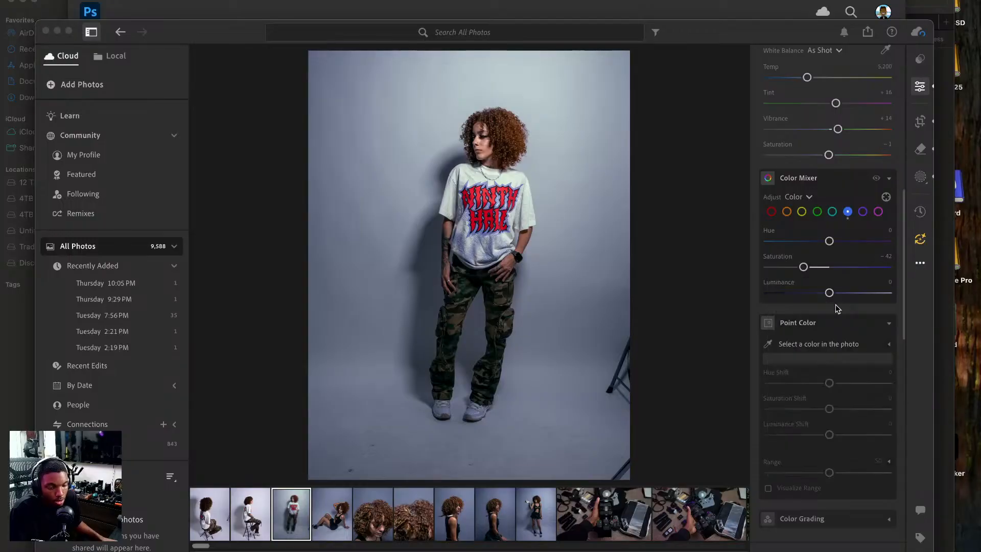
pyautogui.click(918, 265)
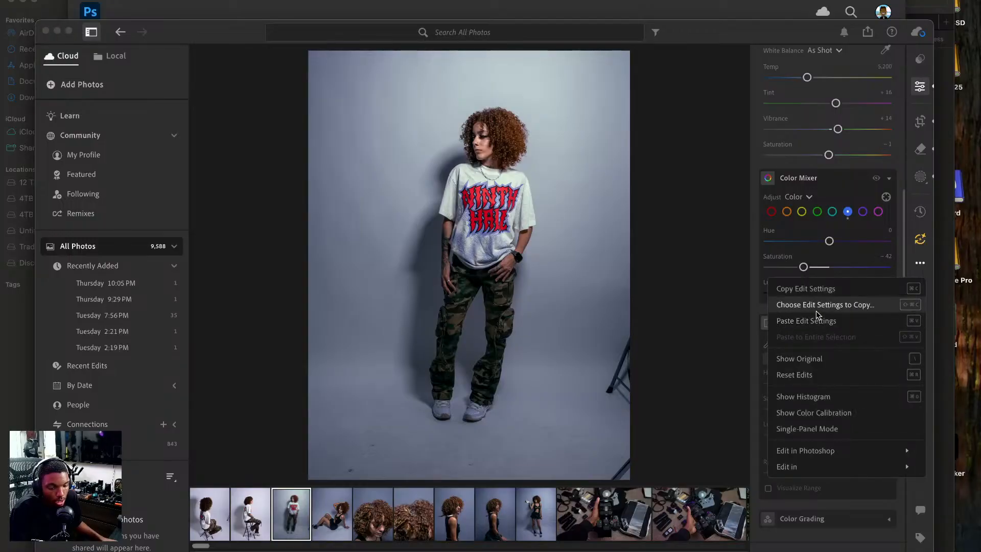
pyautogui.click(816, 308)
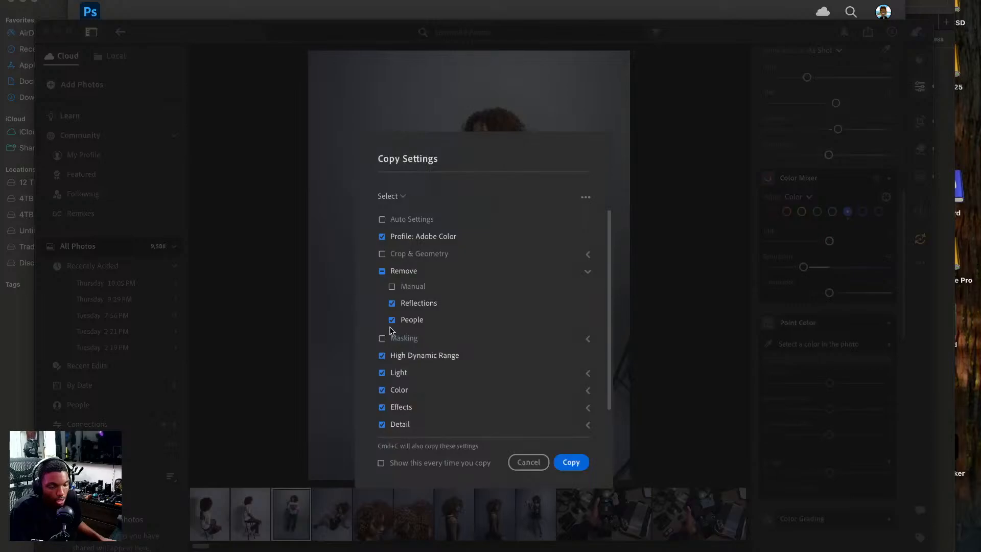
pyautogui.click(382, 339)
pyautogui.click(566, 462)
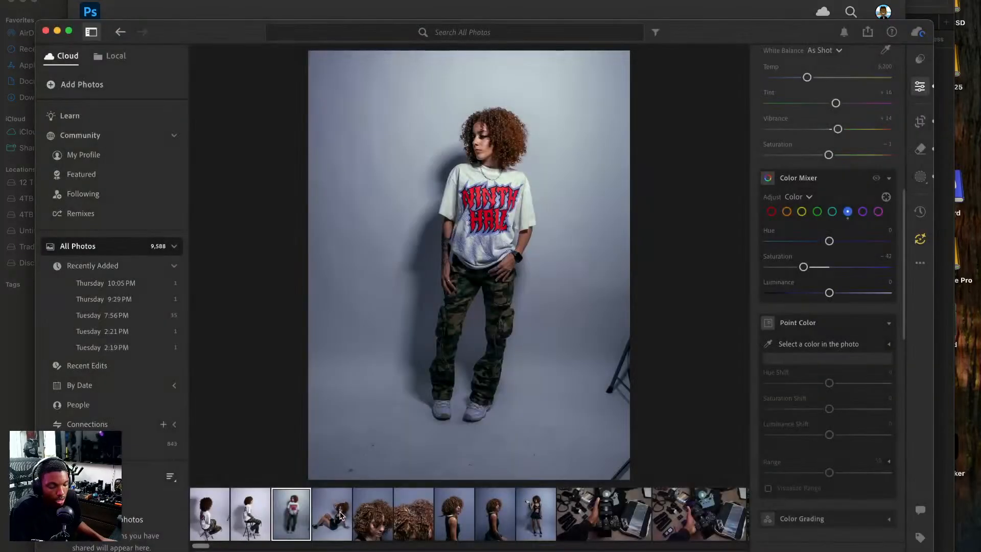
# Paste the copied settings onto the two photos of the model sitting on the stool in the Ninth Hall T-shirt.
pyautogui.click(245, 510)
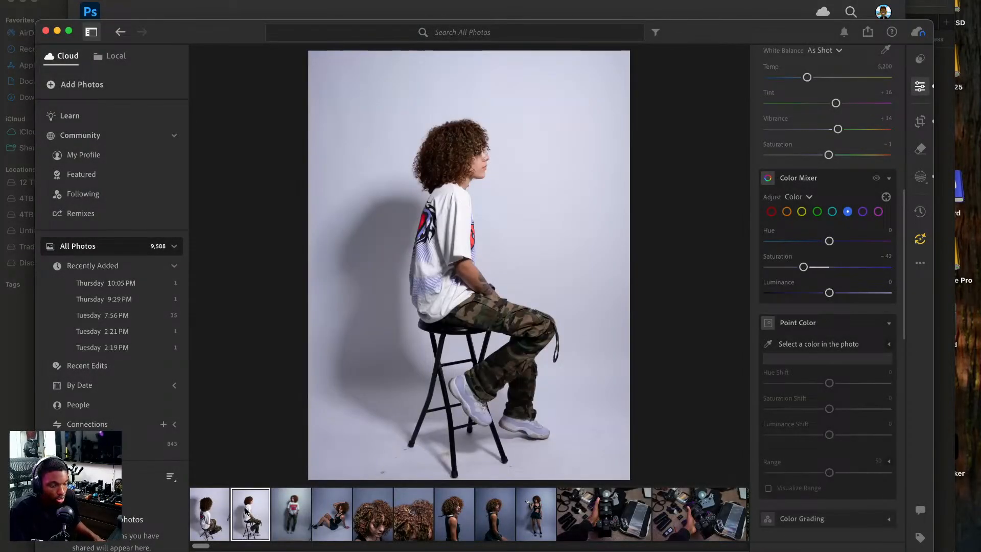
pyautogui.press('super+v')
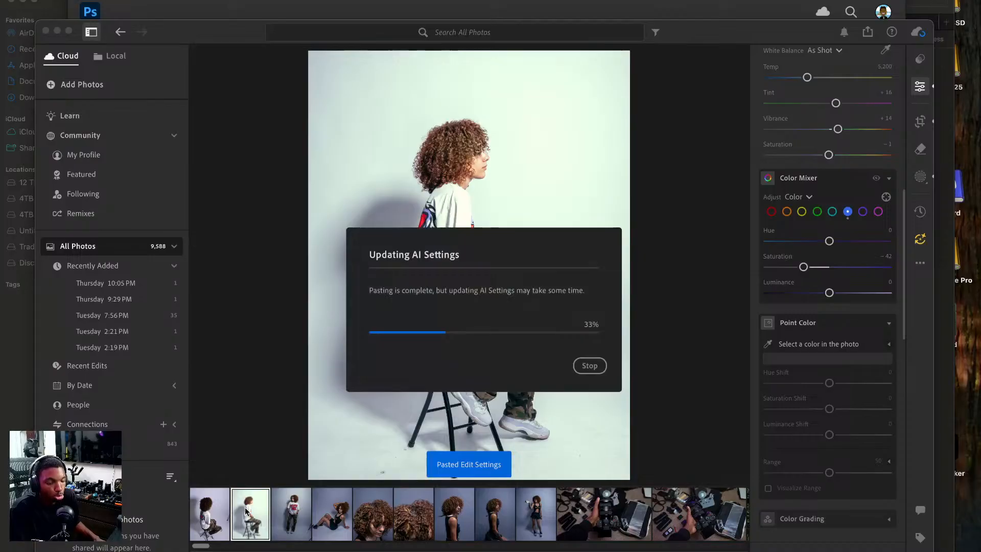
pyautogui.click(215, 512)
pyautogui.press('super+v')
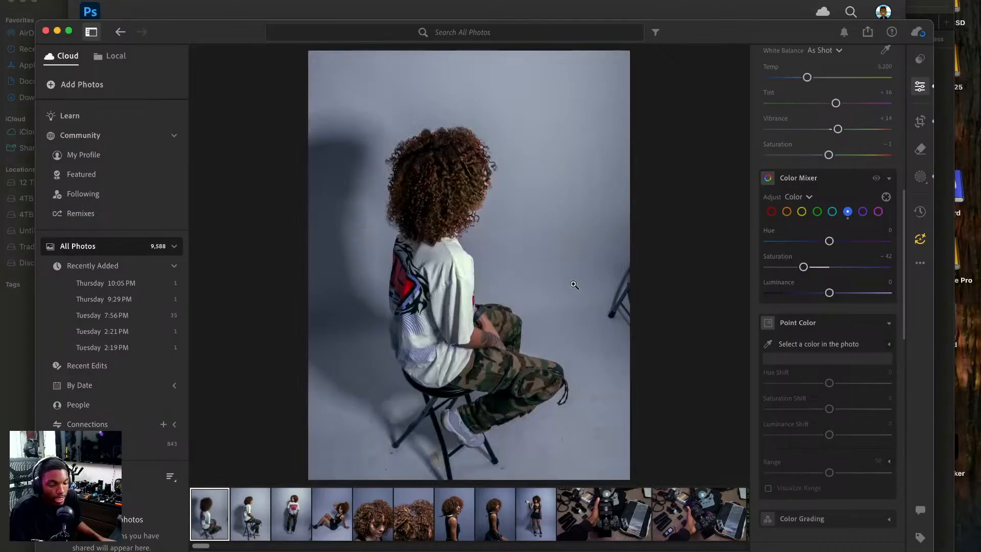
# Add a midpoint anchor to the blue channel curve of the side-profile black tank top photo with the snake.
pyautogui.scroll(10, 806, 188)
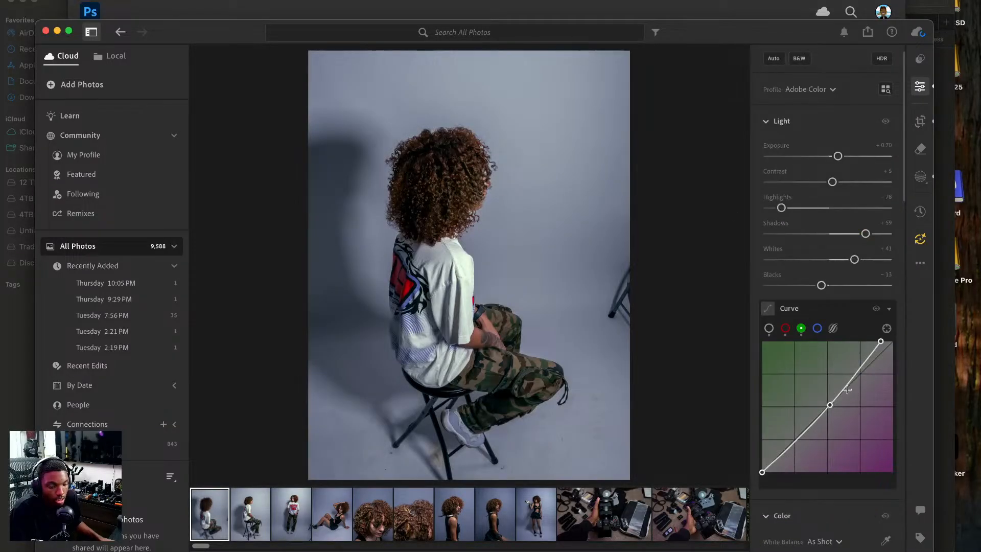
pyautogui.click(817, 329)
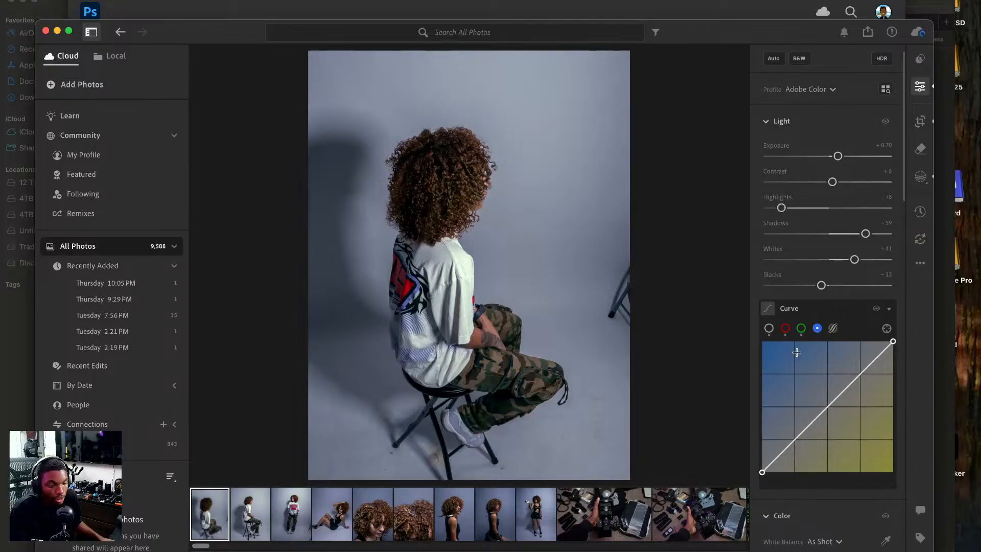
pyautogui.scroll(-3, 796, 352)
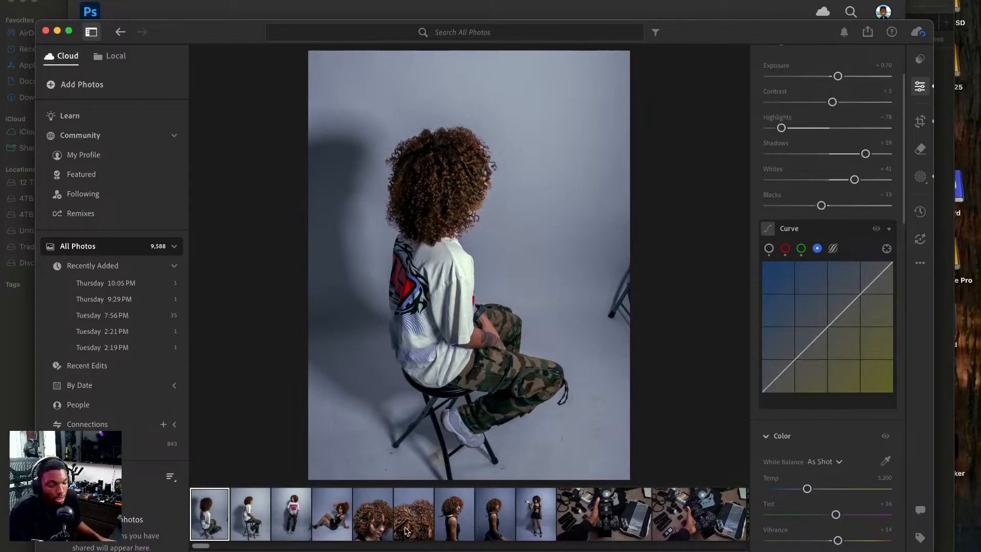
pyautogui.click(470, 503)
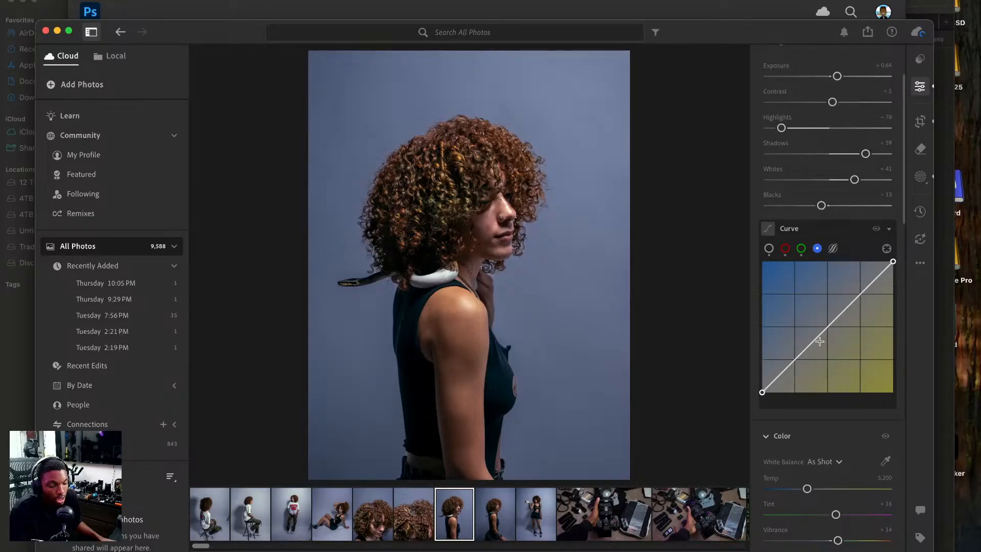
pyautogui.click(828, 327)
pyautogui.moveTo(827, 326); pyautogui.dragTo(828, 328)
pyautogui.doubleClick(827, 325)
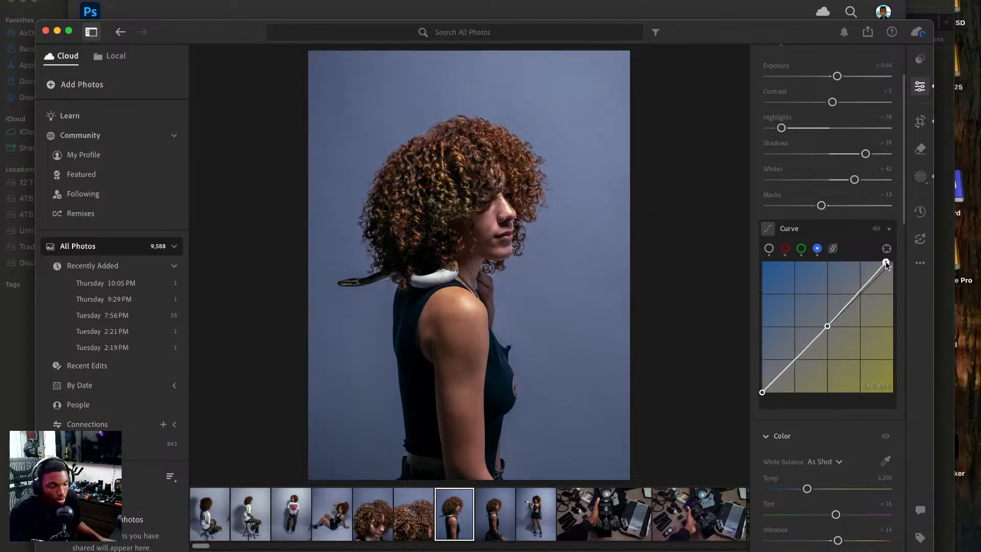
# Try an extreme blue curve by pulling its highlight endpoint inward almost to the middle of the tonal range.
pyautogui.moveTo(893, 262); pyautogui.dragTo(834, 261)
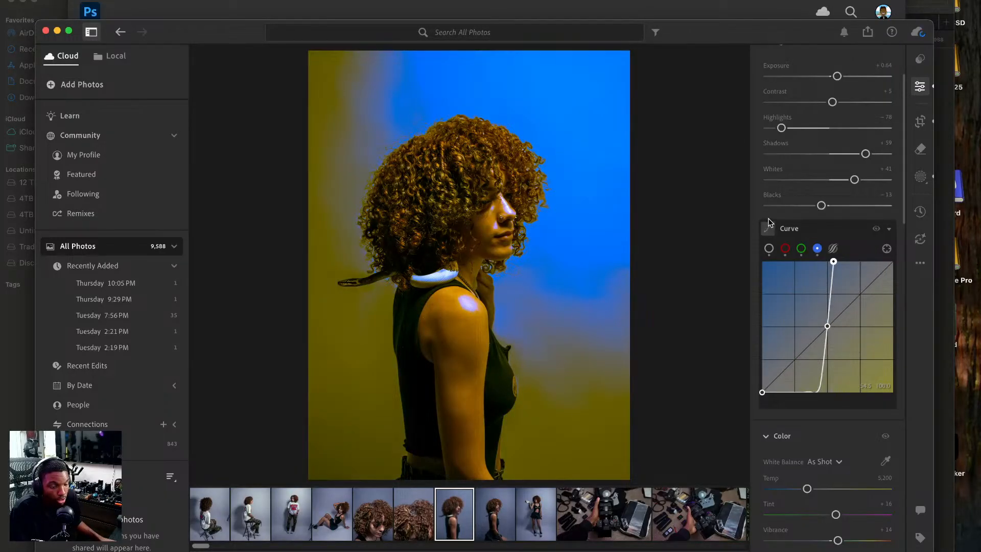
pyautogui.click(877, 228)
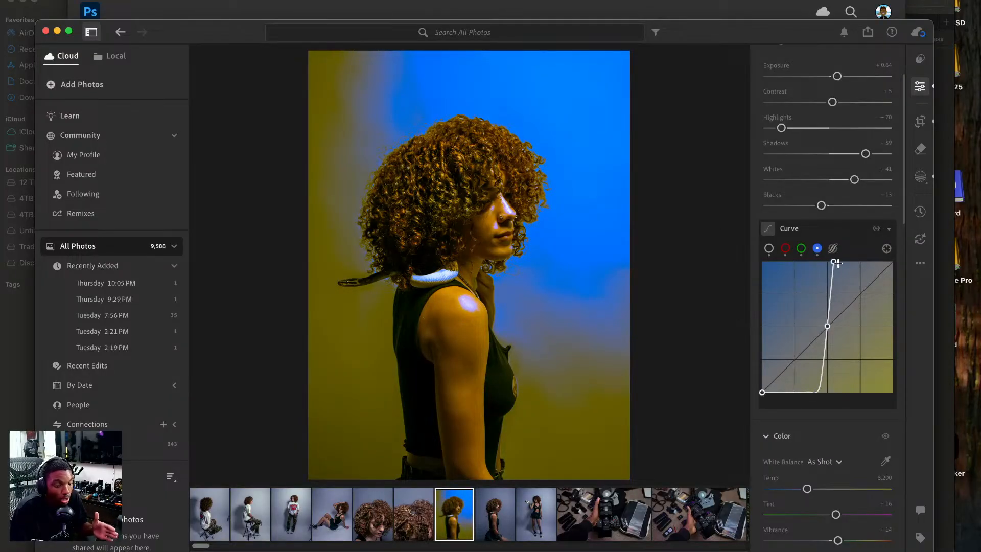
pyautogui.moveTo(833, 262); pyautogui.dragTo(796, 256)
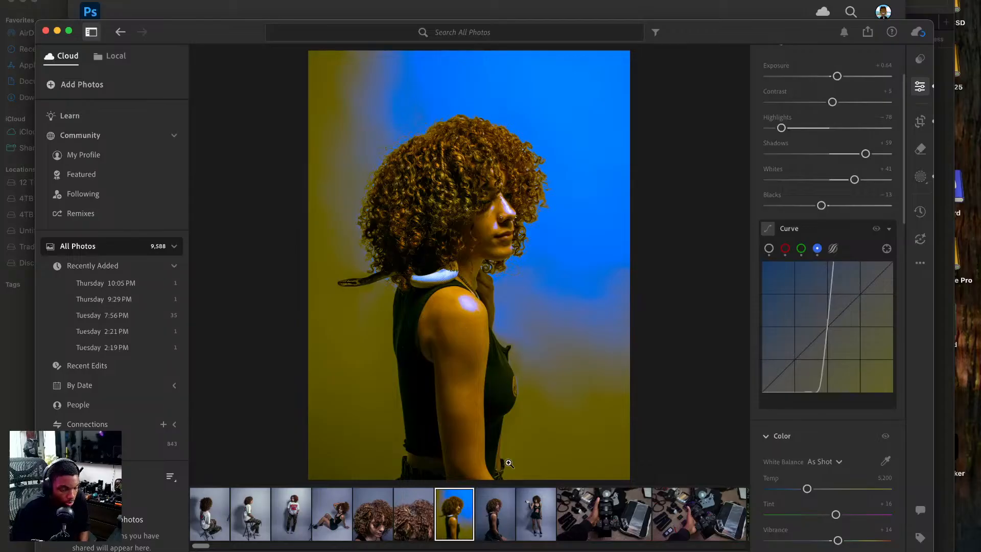
# Lower the blue curve's highlight endpoint slightly along the maximum input edge and shift its shadow endpoint slightly inward.
pyautogui.moveTo(829, 265); pyautogui.dragTo(897, 288)
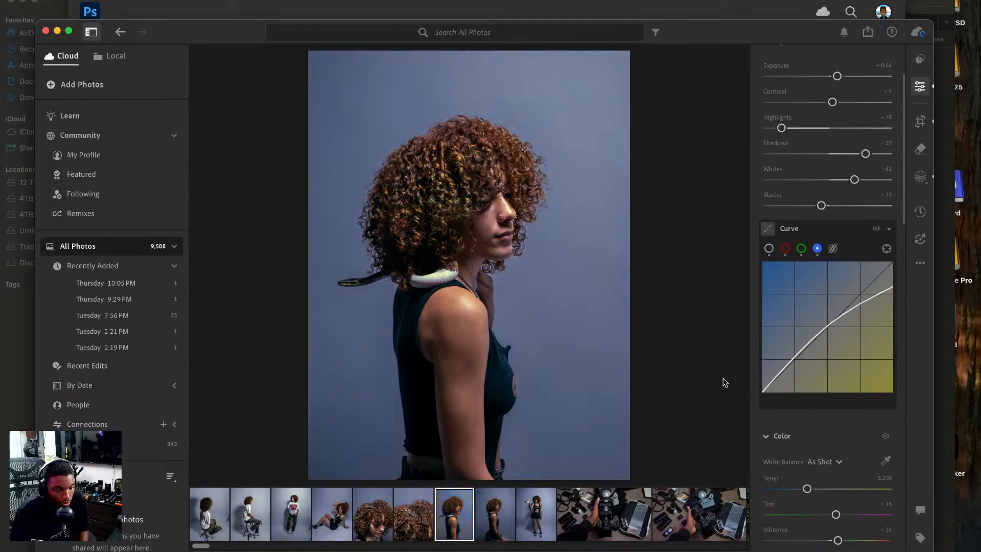
pyautogui.moveTo(762, 393)
pyautogui.mouseDown()
pyautogui.moveTo(761, 366)
pyautogui.moveTo(764, 394)
pyautogui.moveTo(780, 394)
pyautogui.moveTo(768, 398)
pyautogui.mouseUp()
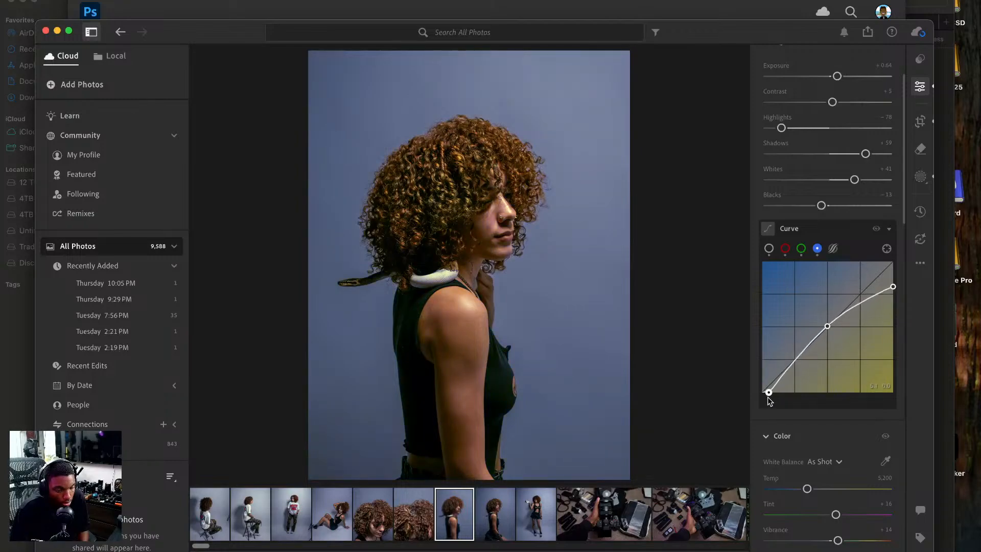
pyautogui.moveTo(895, 287); pyautogui.dragTo(894, 275)
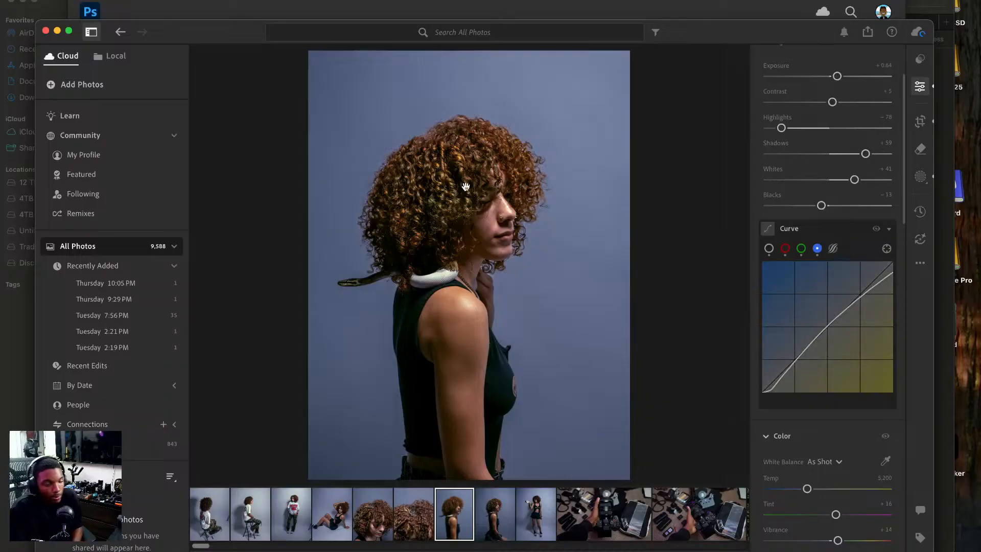
# Inspect the model's curly hair up close and compare the graded side-profile photo with its original.
pyautogui.click(456, 162)
pyautogui.moveTo(333, 190); pyautogui.dragTo(462, 329)
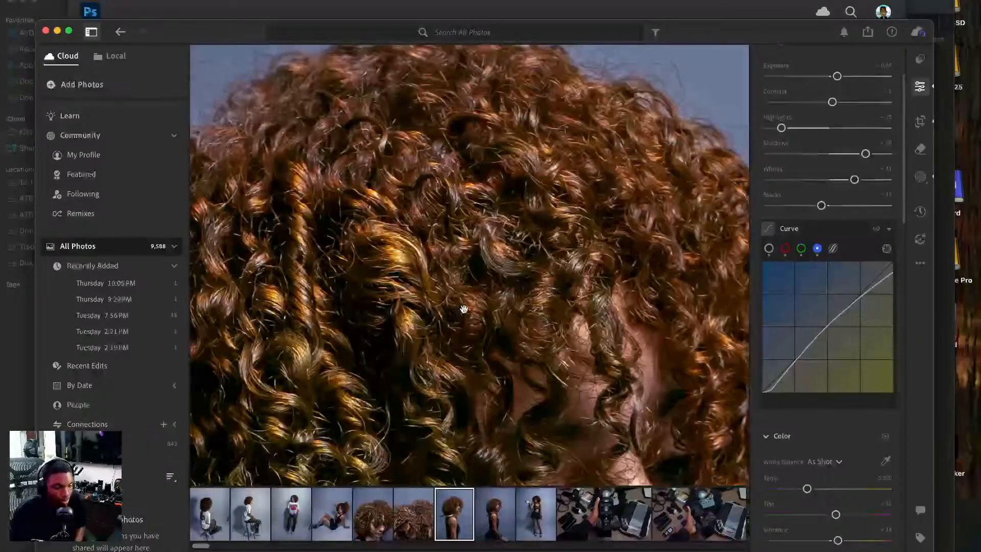
pyautogui.click(525, 278)
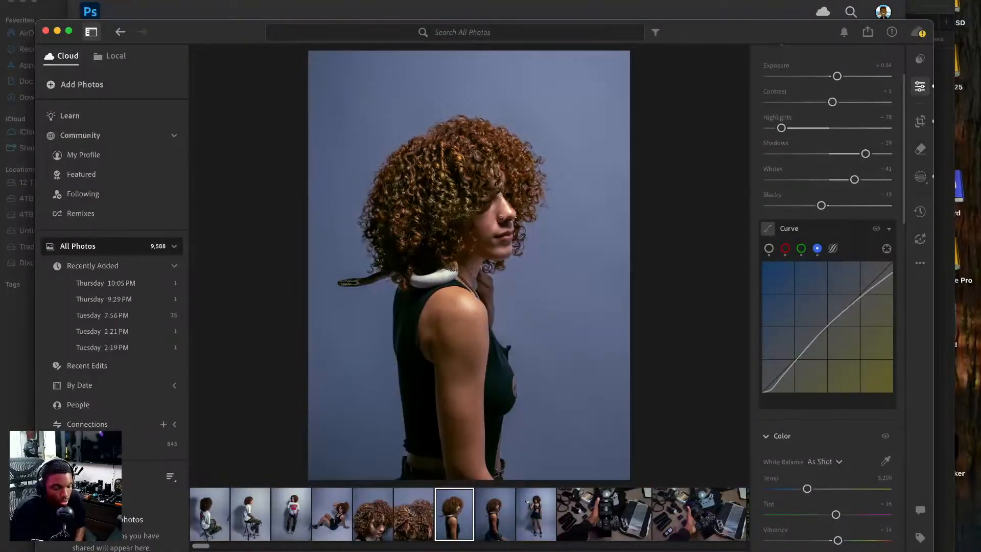
pyautogui.press('\\')
pyautogui.press('\\')
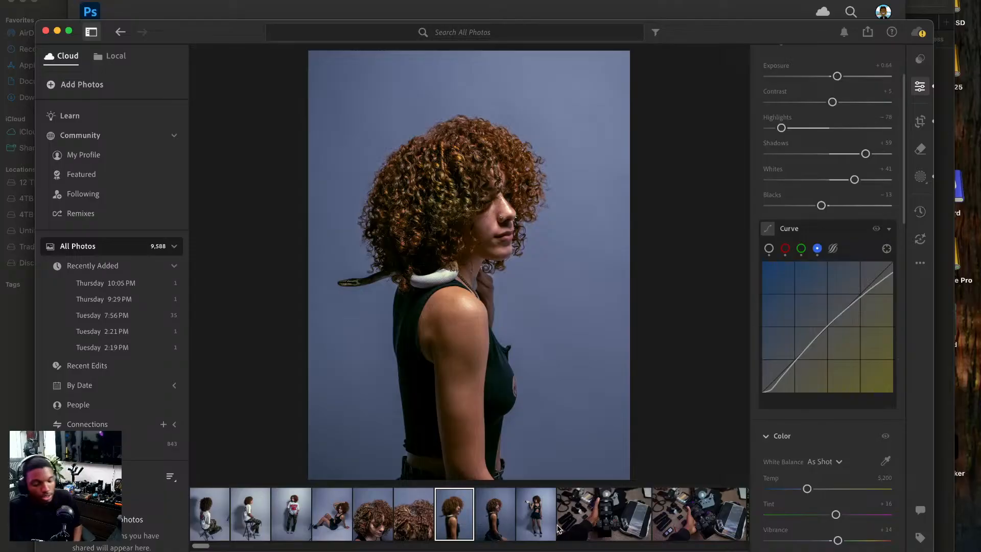
# Send the seated tank top photo and the side-profile photo with the snake to Photoshop for editing.
pyautogui.click(498, 514)
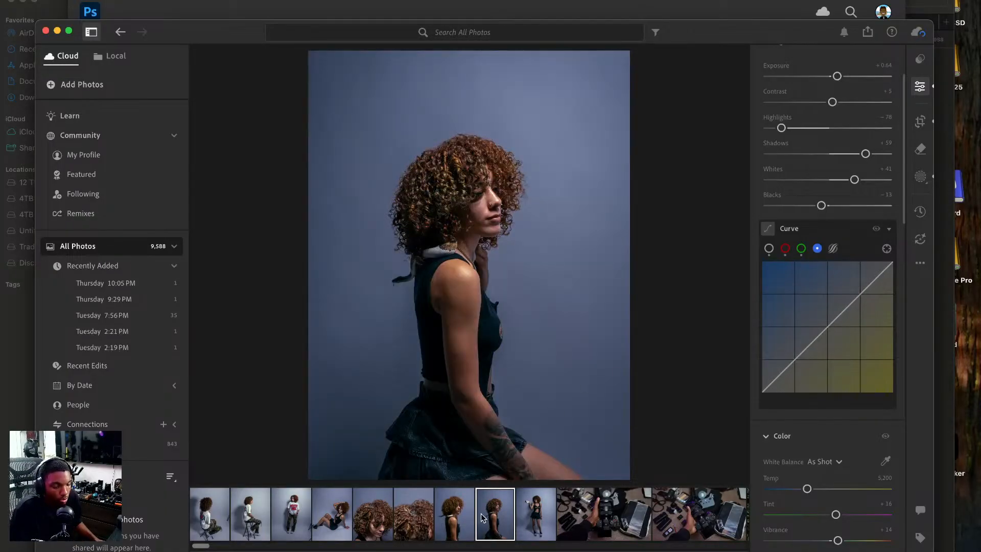
pyautogui.rightClick(495, 266)
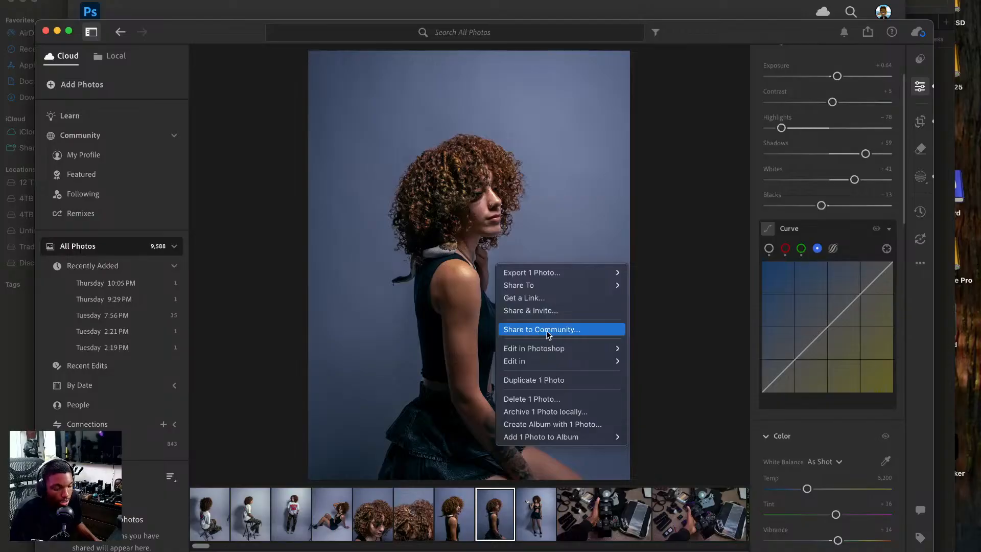
pyautogui.moveTo(547, 348)
pyautogui.click(651, 348)
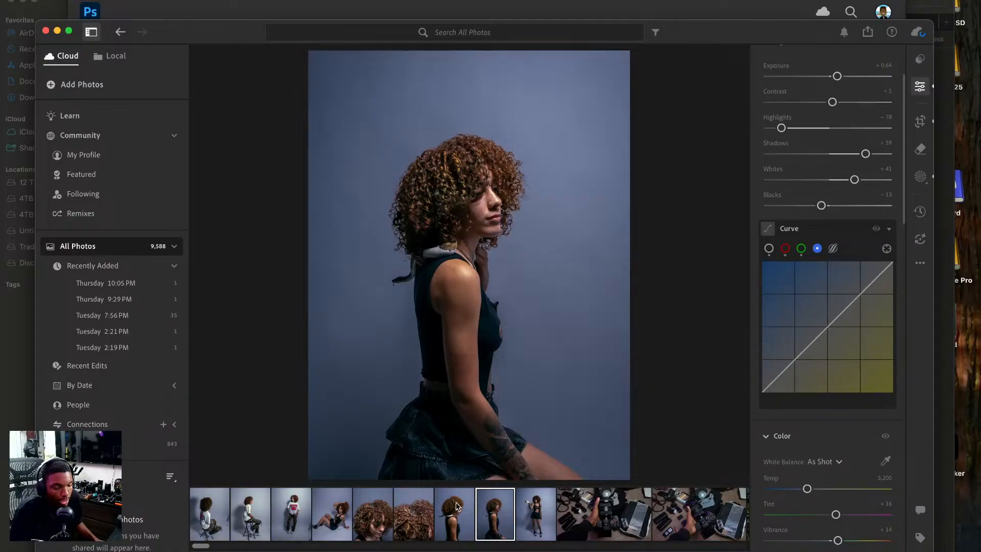
pyautogui.press('Left')
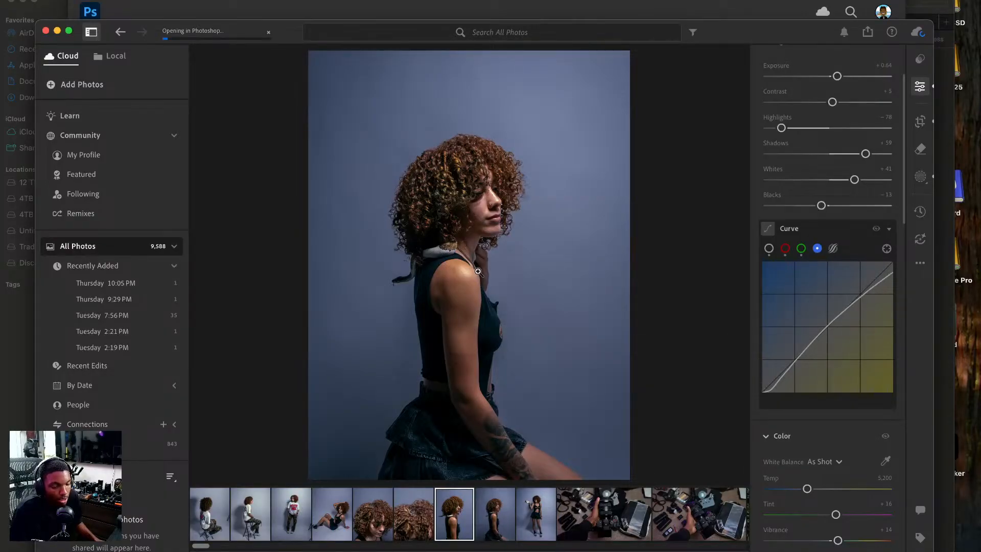
pyautogui.rightClick(442, 311)
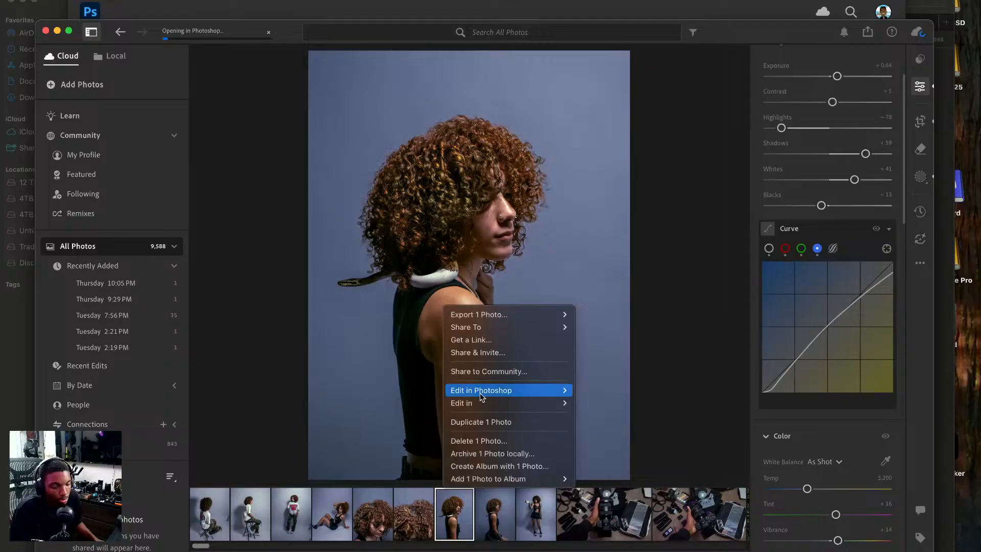
pyautogui.click(538, 391)
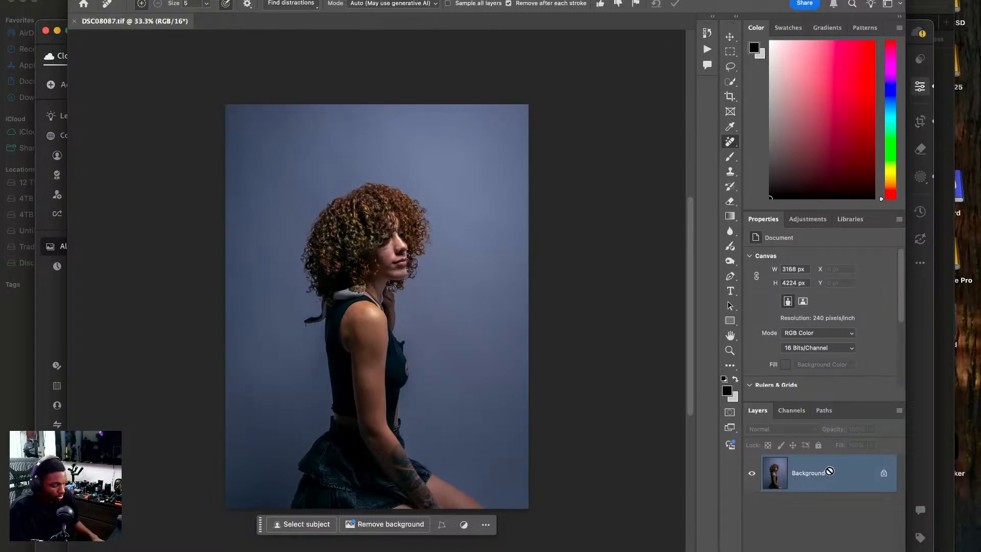
# Duplicate the seated photo's background layer twice and crop to 1200 × 1500 px with extra canvas beyond the left edge.
pyautogui.press('super+j')
pyautogui.press('super+j')
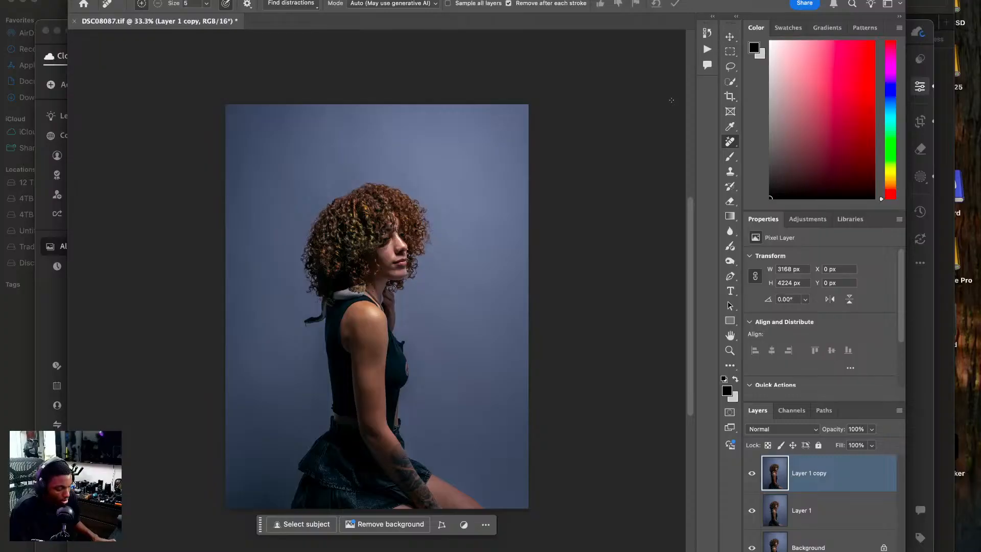
pyautogui.press('c')
pyautogui.moveTo(225, 303); pyautogui.dragTo(213, 304)
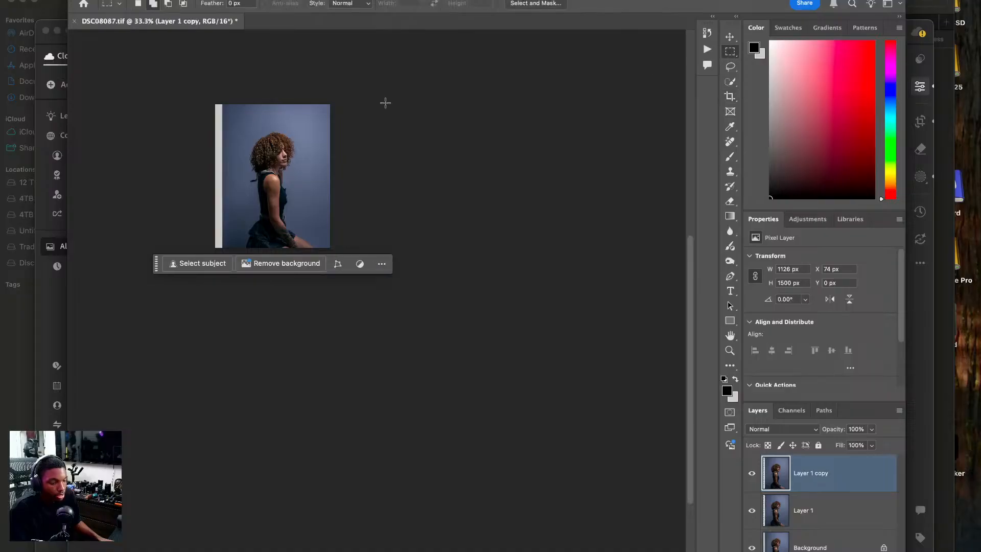
# Select the backdrop strip behind the model on the top layer copy, stretch it over the blank canvas, and deselect.
pyautogui.press('super+1')
pyautogui.moveTo(163, 63); pyautogui.dragTo(291, 550)
pyautogui.press('super+t')
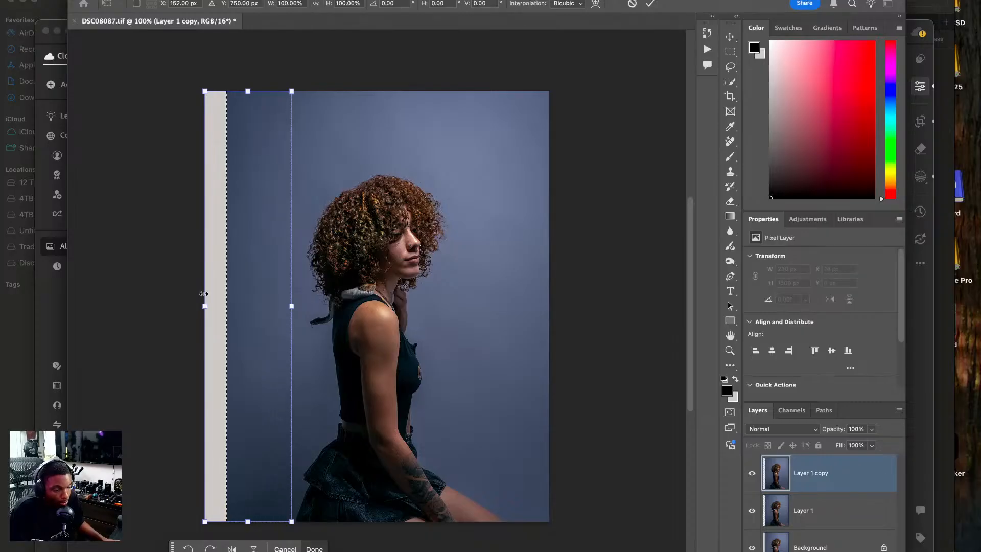
pyautogui.moveTo(203, 306); pyautogui.dragTo(171, 304)
pyautogui.press('Return')
pyautogui.hotkey('ctrl', 'd')
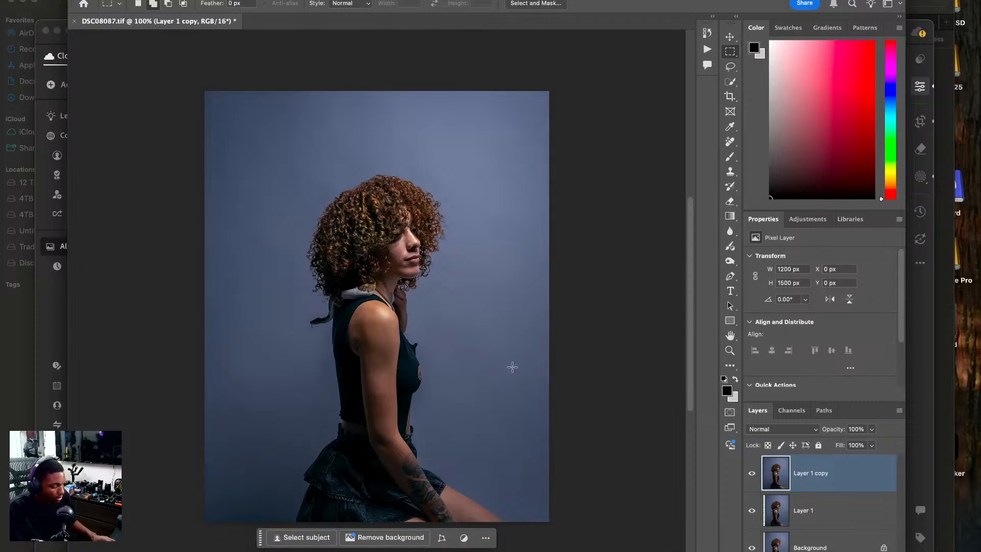
# Start Liquify on the top layer copy and push the front edge of the upper arm inward using a size 90 brush.
pyautogui.press('super+shift+x')
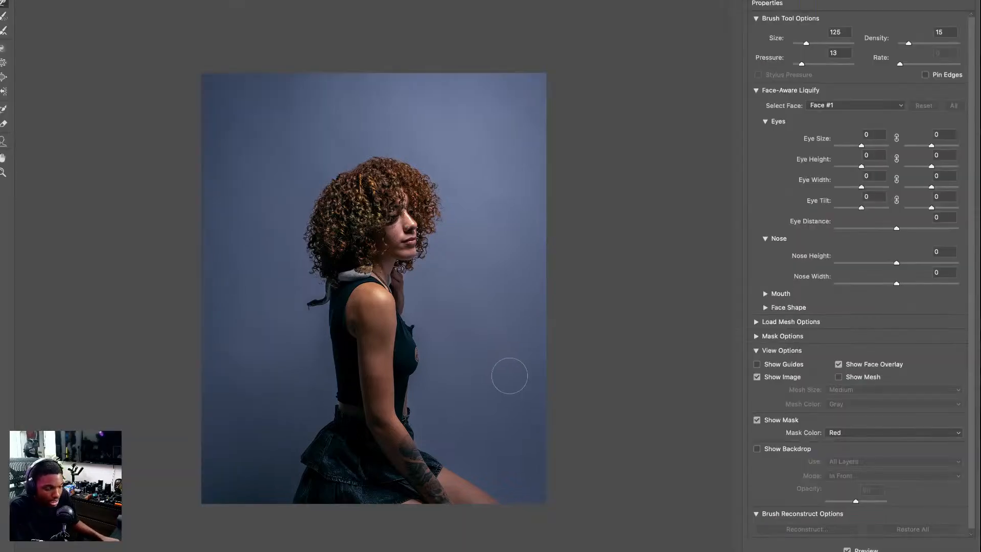
pyautogui.press('super+plus')
pyautogui.press('super+plus')
pyautogui.moveTo(488, 358); pyautogui.dragTo(351, 277)
pyautogui.moveTo(483, 488)
pyautogui.mouseDown()
pyautogui.moveTo(475, 381)
pyautogui.moveTo(450, 264)
pyautogui.mouseUp()
pyautogui.press('[')
pyautogui.press('[')
pyautogui.press('[')
pyautogui.press('[')
pyautogui.press('[')
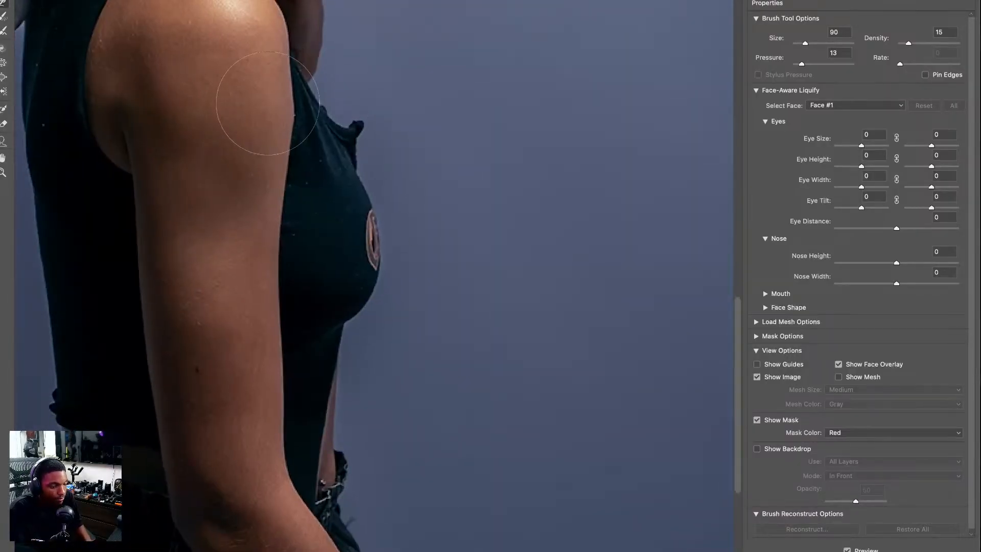
pyautogui.moveTo(294, 117); pyautogui.dragTo(287, 115)
# Push the back edge of the elbow inward in Liquify using a size 70 brush.
pyautogui.press(']')
pyautogui.press(']')
pyautogui.press(']')
pyautogui.scroll(-5, 367, 194)
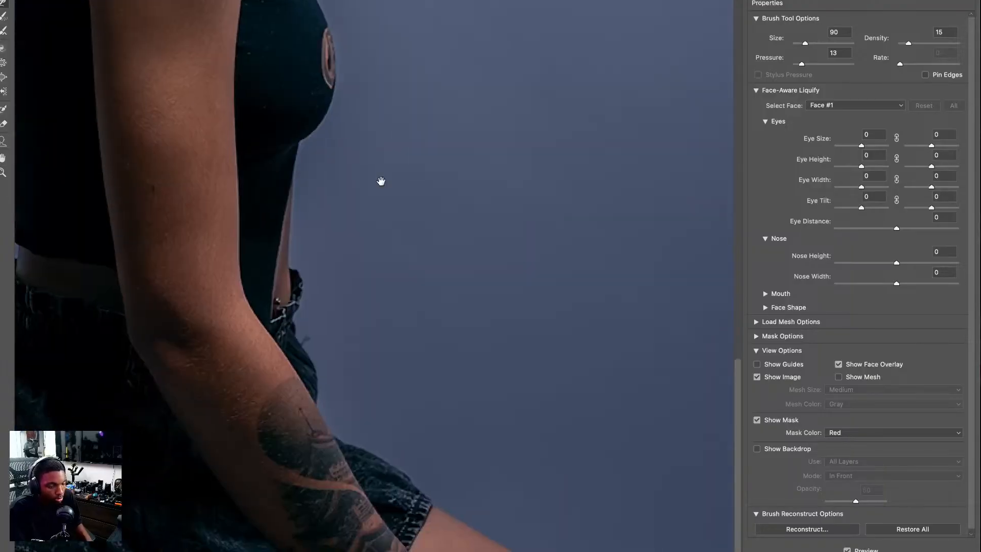
pyautogui.hscroll(-5, 296, 299)
pyautogui.scroll(-2, 296, 299)
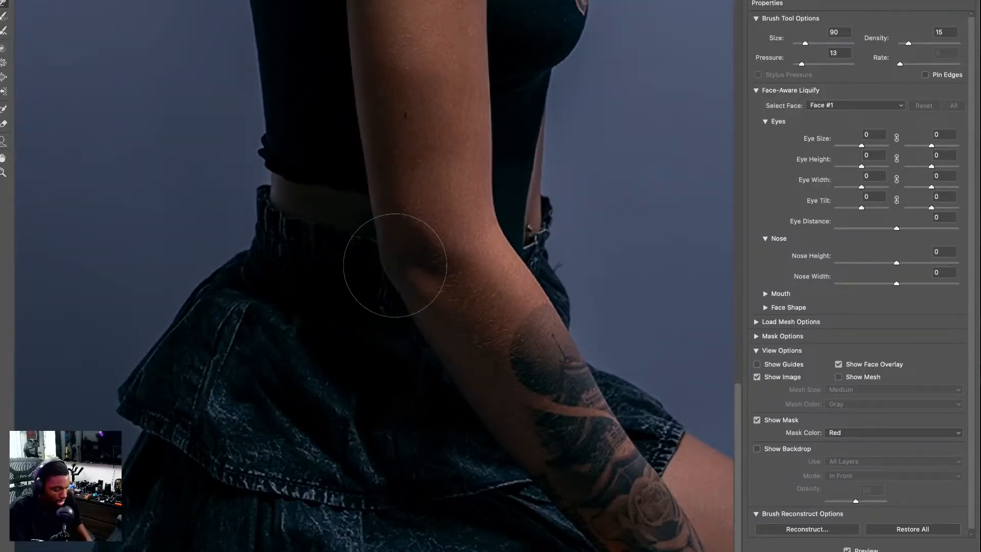
pyautogui.press('[')
pyautogui.press('[')
pyautogui.moveTo(371, 272); pyautogui.dragTo(386, 267)
pyautogui.press('super+minus')
pyautogui.press('super+minus')
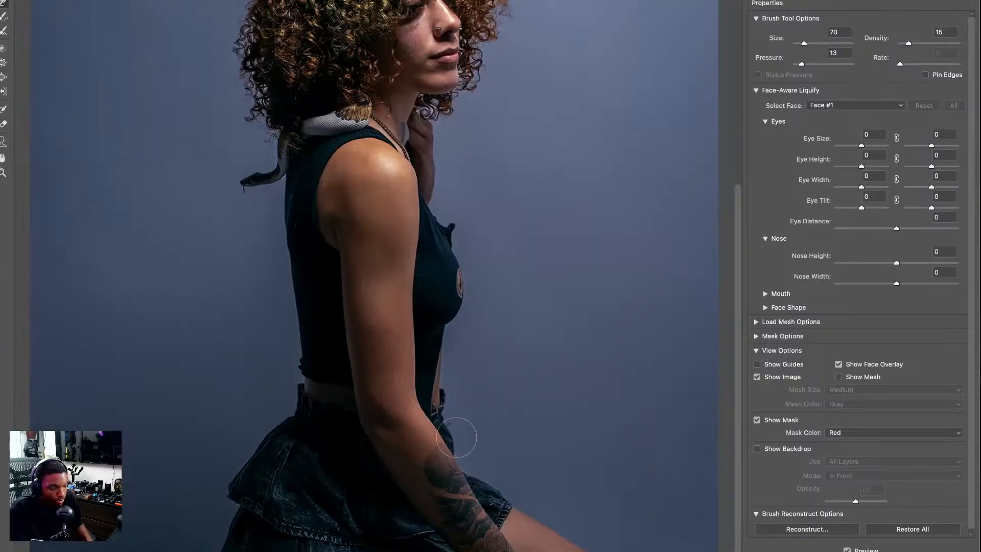
# Even out the outline at the crown of the hair in Liquify with a brush of size 125 to 150.
pyautogui.scroll(5, 450, 356)
pyautogui.press(']')
pyautogui.press(']')
pyautogui.press(']')
pyautogui.press(']')
pyautogui.press(']')
pyautogui.press(']')
pyautogui.press(']')
pyautogui.press(']')
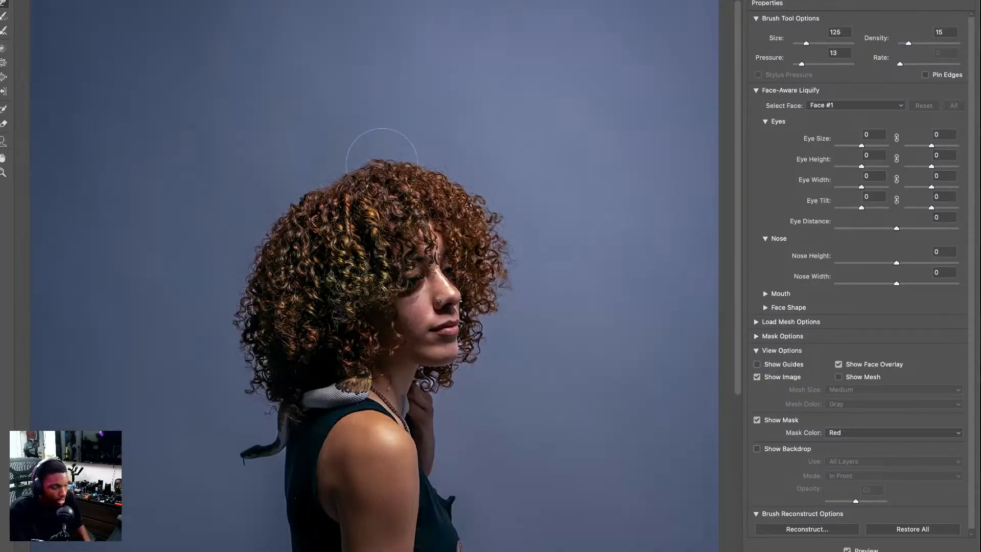
pyautogui.moveTo(370, 162); pyautogui.dragTo(330, 188)
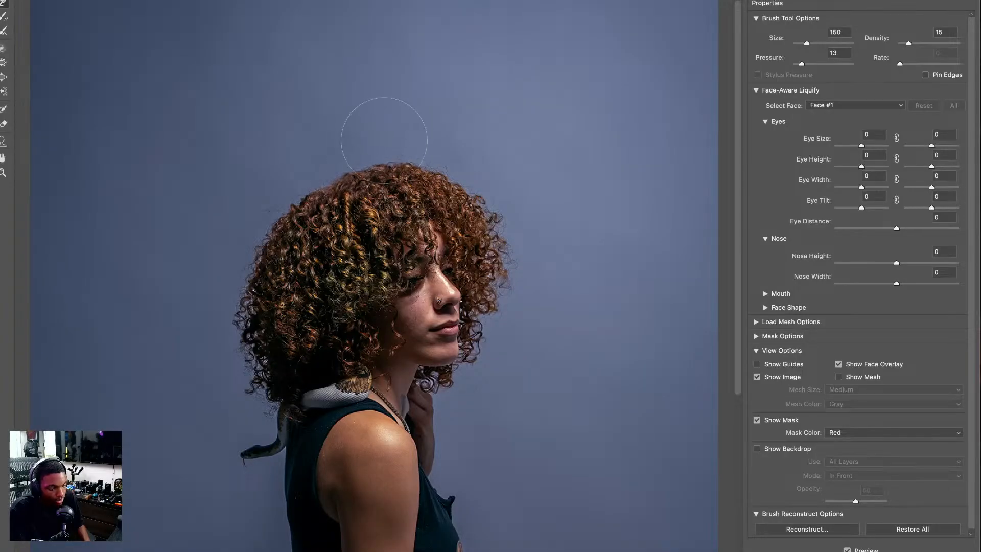
# Push in the protruding fabric fold on the tank top's front neckline using Liquify brush sizes 60 and 40.
pyautogui.scroll(-2, 374, 184)
pyautogui.scroll(-2, 233, 155)
pyautogui.scroll(-1, 322, 225)
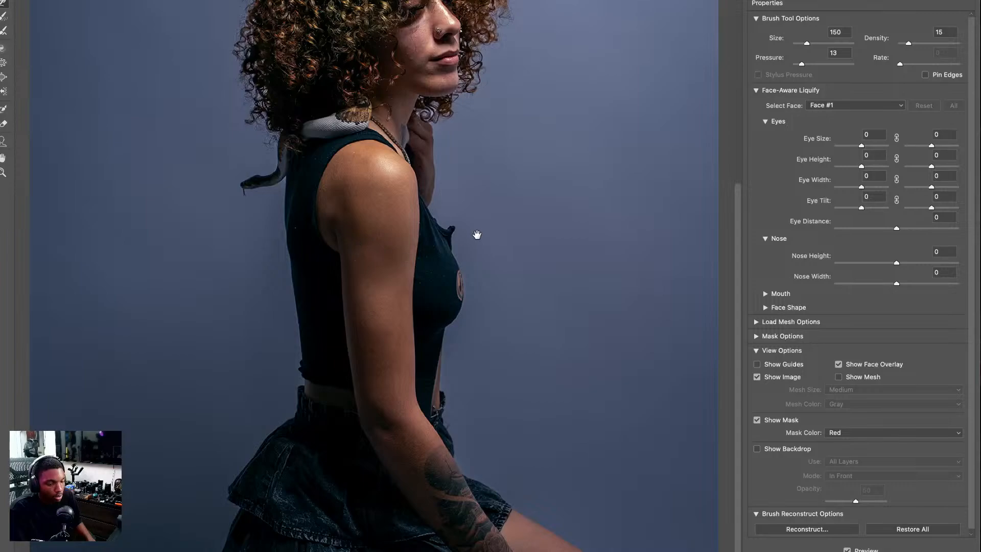
pyautogui.hotkey('ctrl', '+')
pyautogui.moveTo(557, 224)
pyautogui.mouseDown()
pyautogui.moveTo(449, 324)
pyautogui.moveTo(426, 393)
pyautogui.mouseUp()
pyautogui.press('[')
pyautogui.press('[')
pyautogui.press('[')
pyautogui.press('[')
pyautogui.press('[')
pyautogui.moveTo(405, 346); pyautogui.dragTo(361, 377)
pyautogui.press('[')
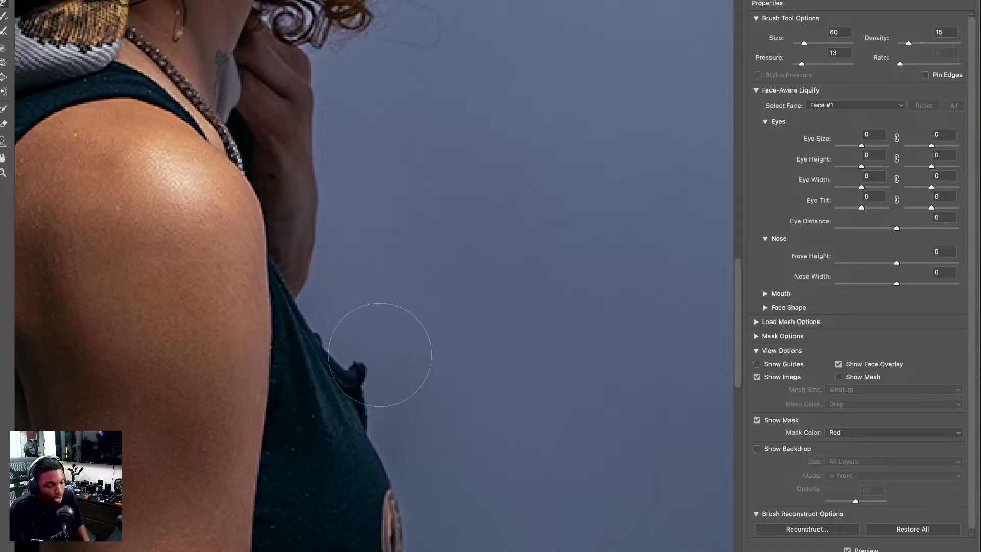
pyautogui.press('[')
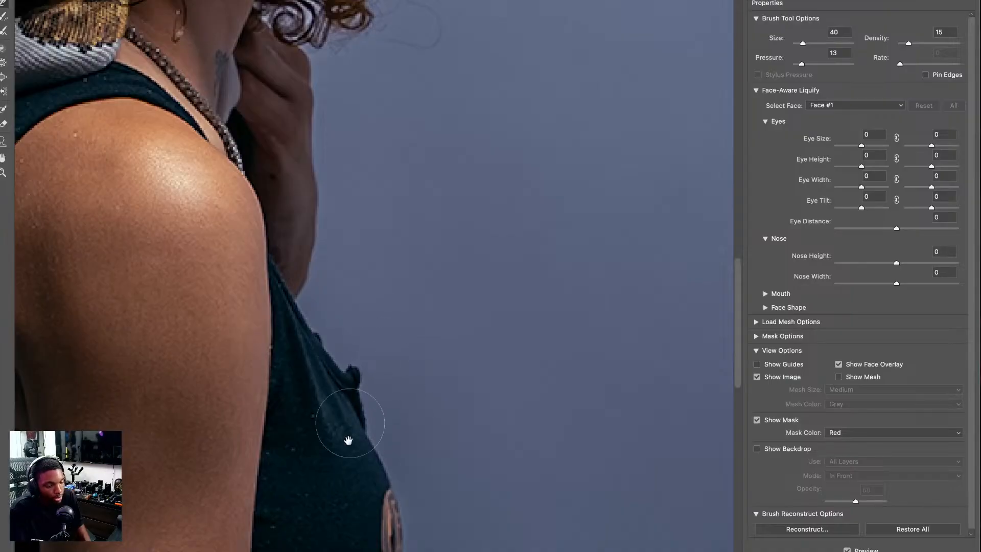
# Smooth the front contour of the tank top below the fold using Liquify brush sizes 60 and 100.
pyautogui.scroll(-5, 362, 390)
pyautogui.press(']')
pyautogui.press(']')
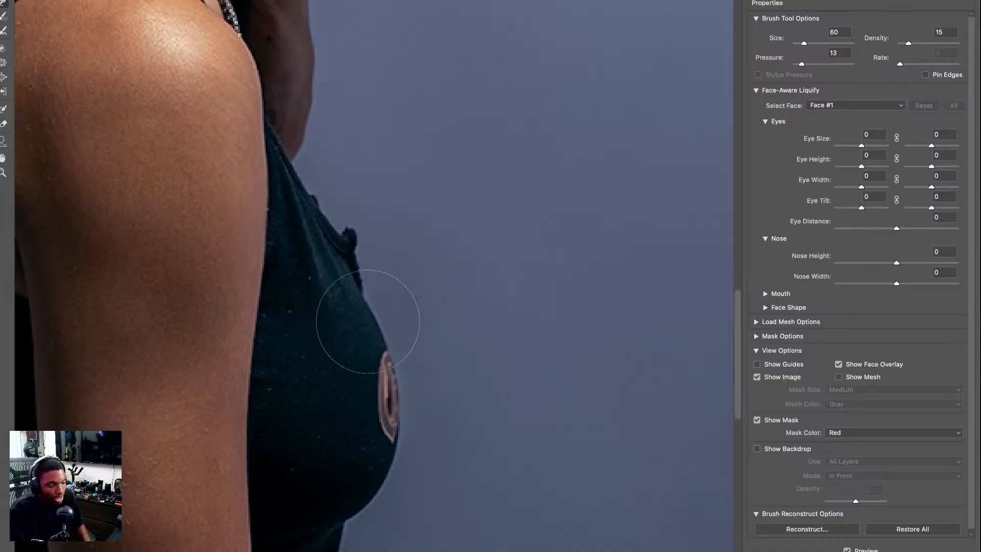
pyautogui.press(']')
pyautogui.press(']')
pyautogui.press(']')
pyautogui.press(']')
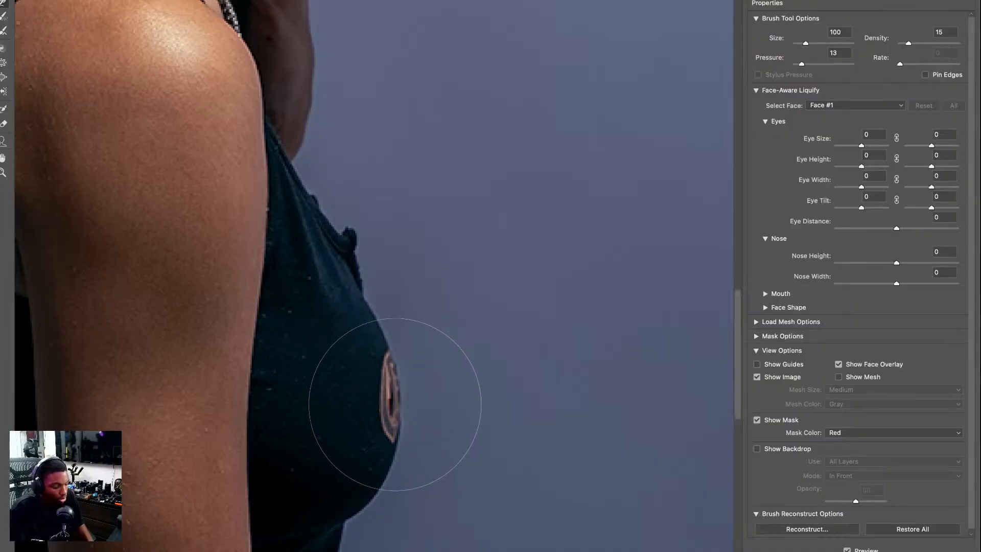
# Apply the Liquify changes, then close the seated photo's document and save it back to Lightroom.
pyautogui.press('super+0')
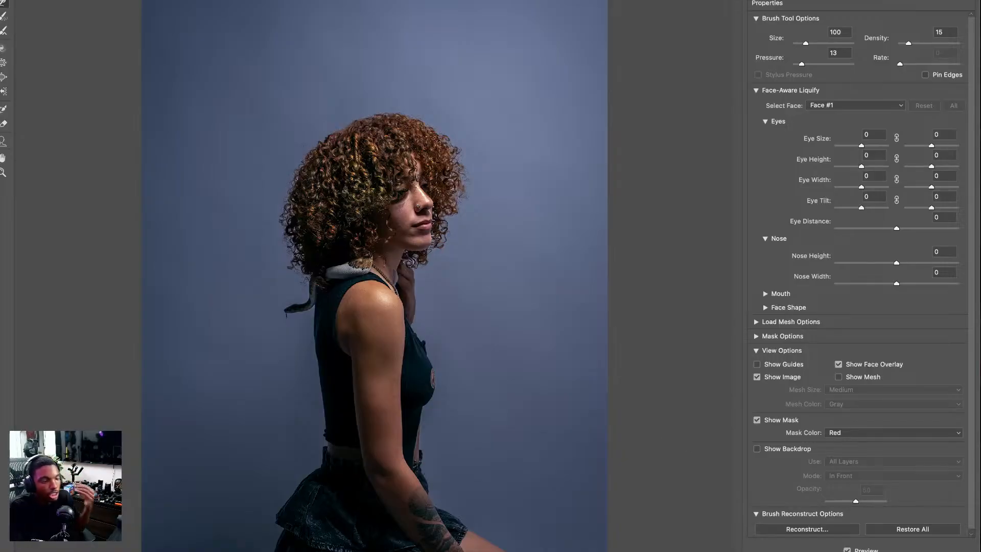
pyautogui.press('Return')
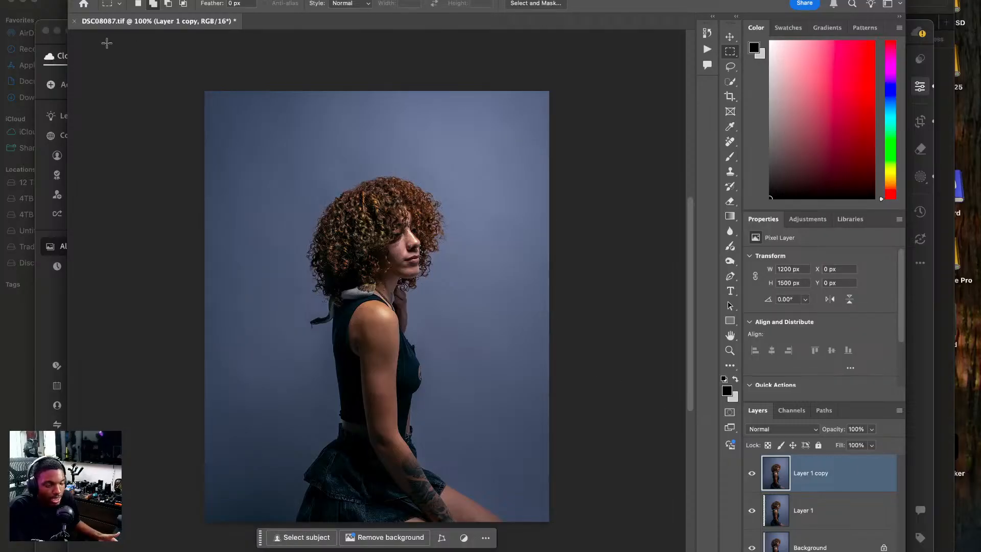
pyautogui.click(75, 20)
pyautogui.click(456, 192)
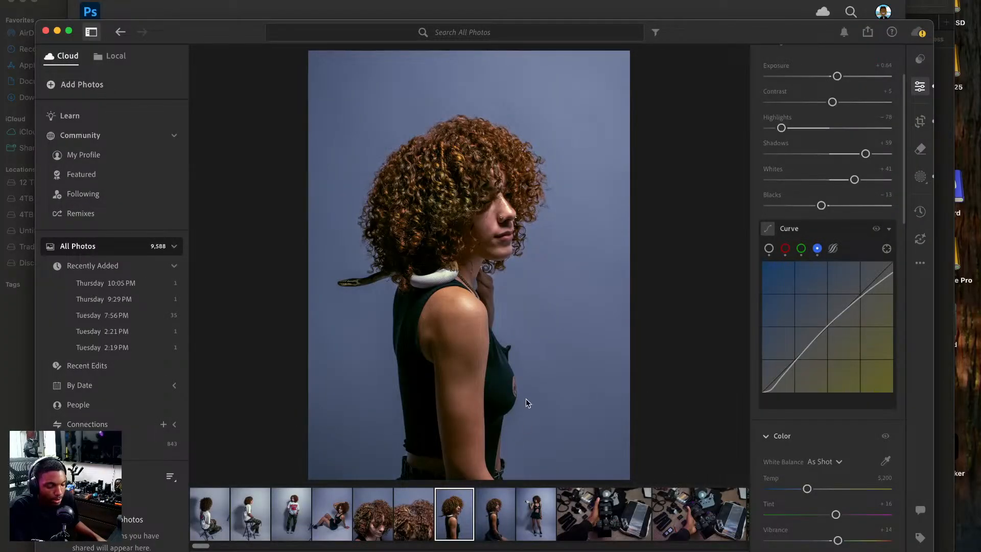
# Try to send the original seated tank top photo from Lightroom to Photoshop again.
pyautogui.click(528, 511)
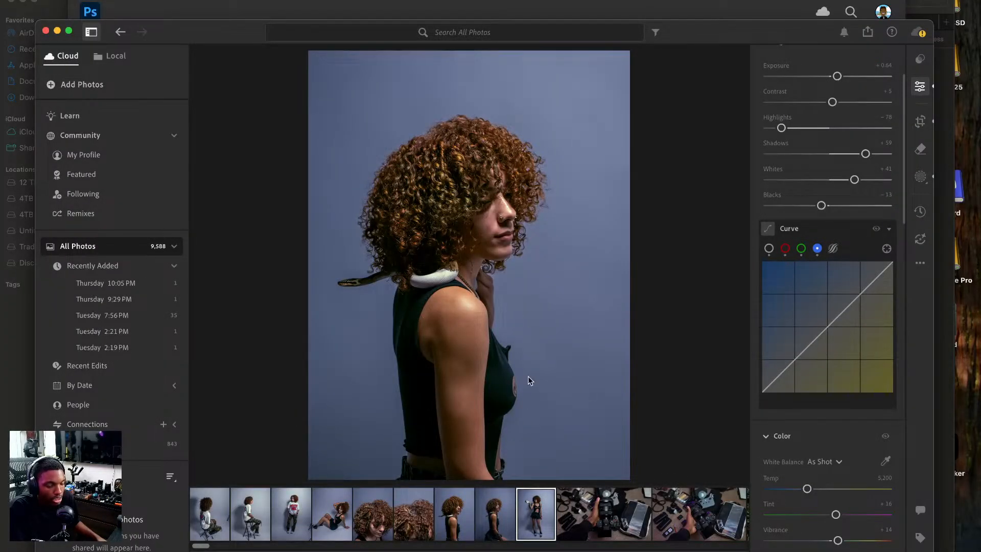
pyautogui.press('Left')
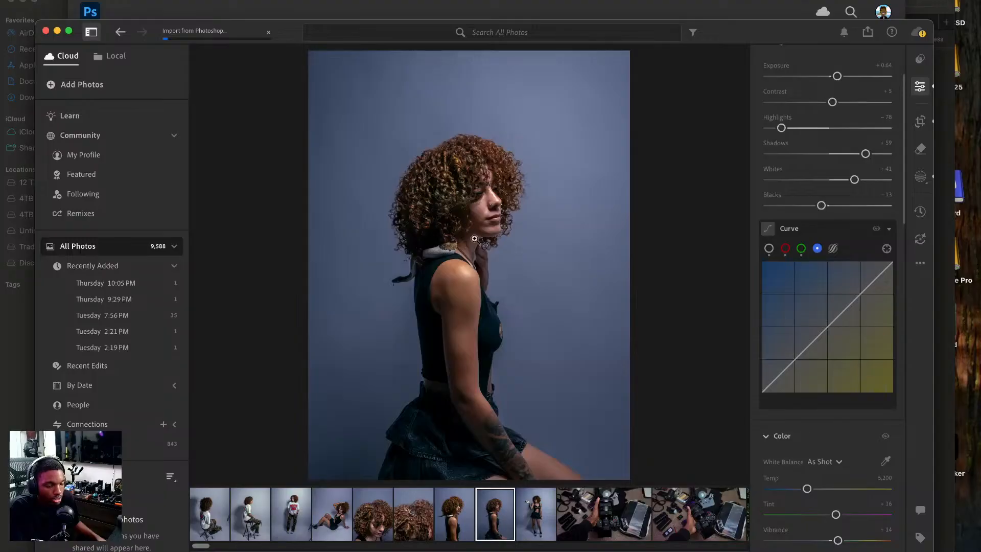
pyautogui.rightClick(485, 279)
pyautogui.moveTo(519, 358)
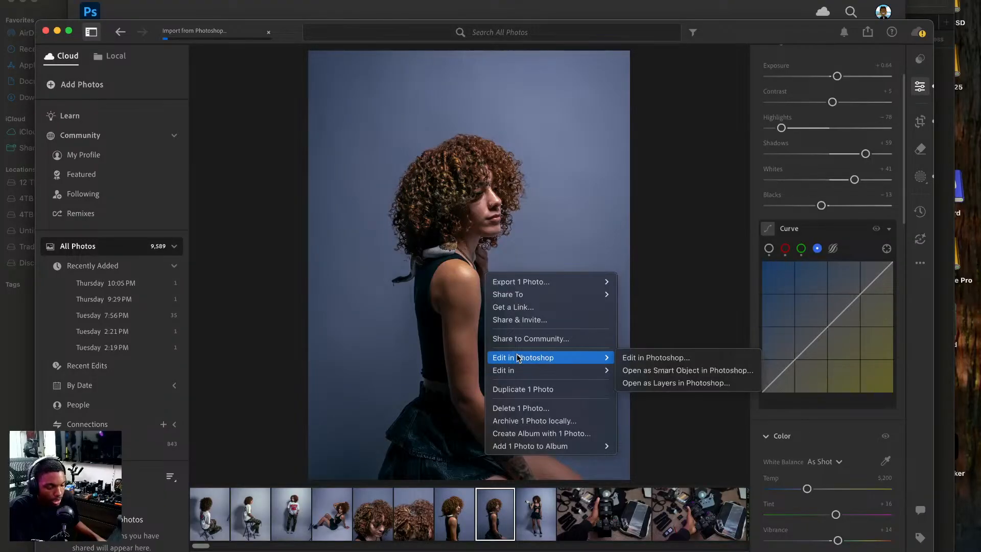
pyautogui.click(664, 359)
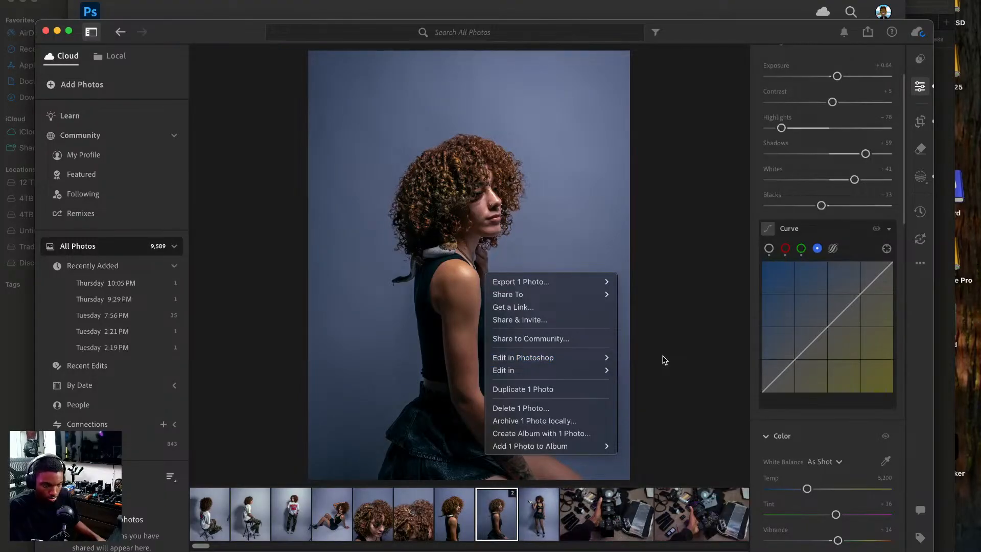
# Select the side-profile photo with the snake in Lightroom and open it for editing in Photoshop.
pyautogui.click(469, 509)
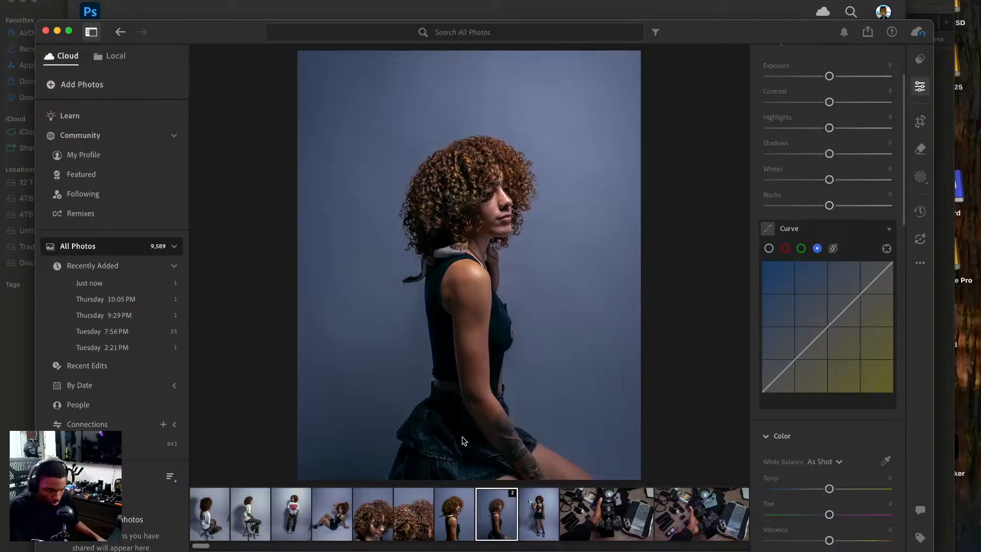
pyautogui.click(455, 515)
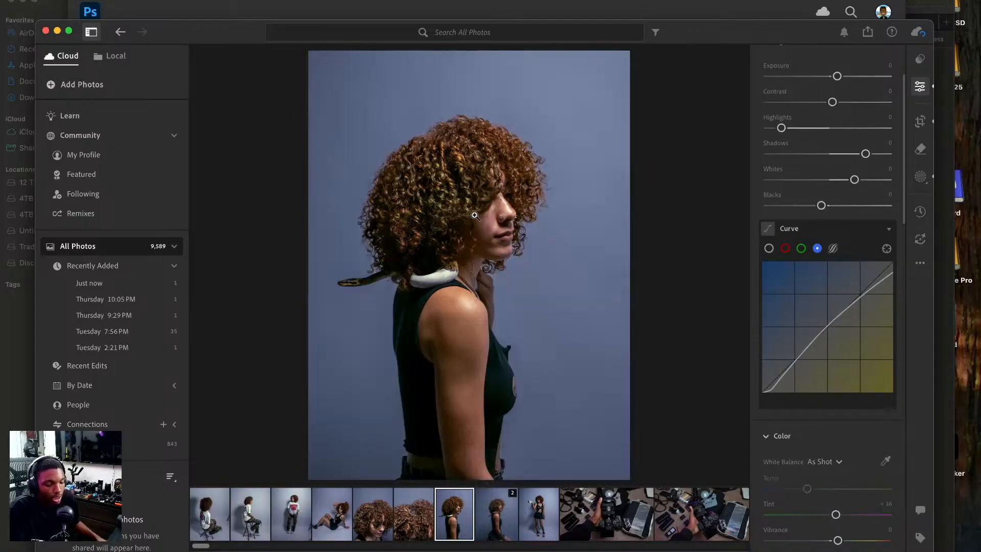
pyautogui.rightClick(474, 215)
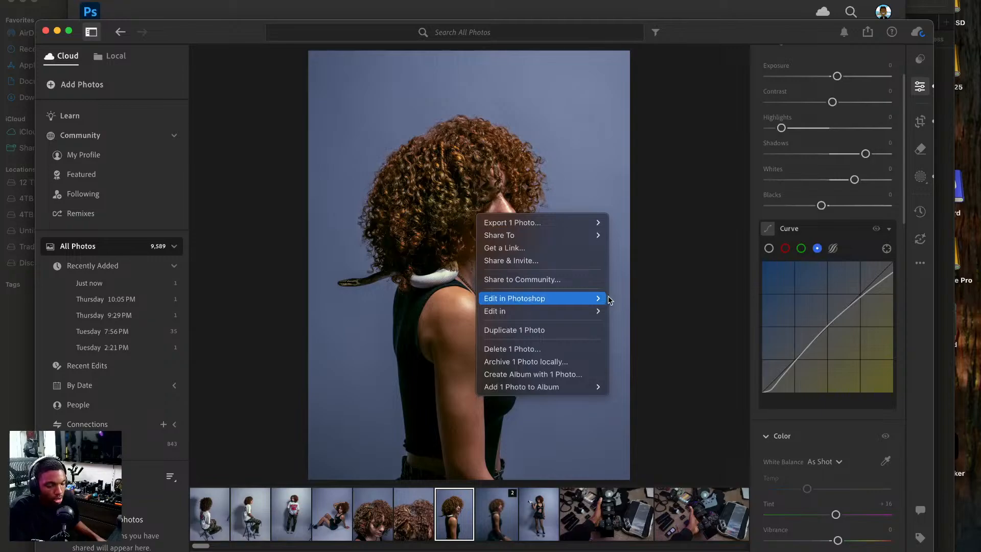
pyautogui.moveTo(578, 300)
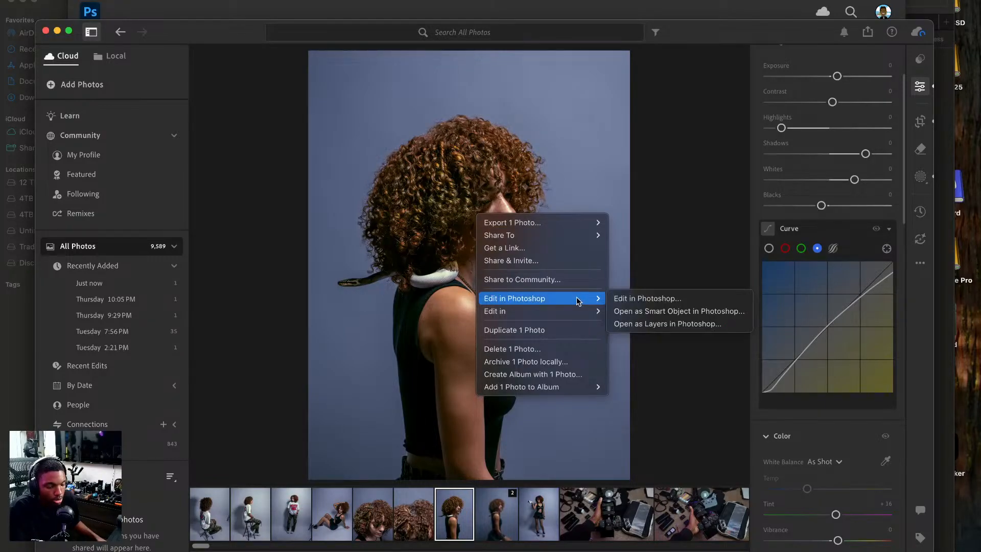
pyautogui.click(632, 301)
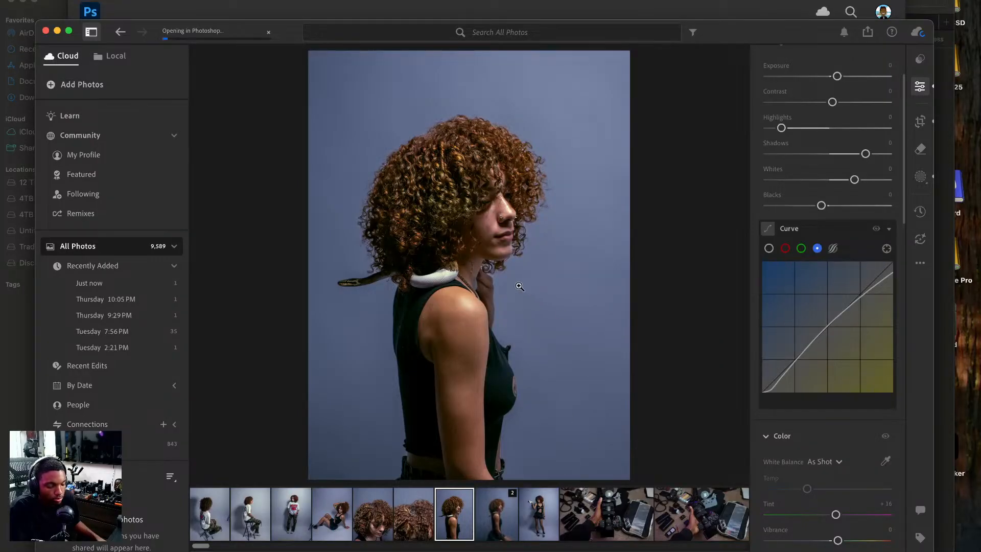
# Try to send the full-length standing photo from Lightroom to Photoshop.
pyautogui.click(542, 517)
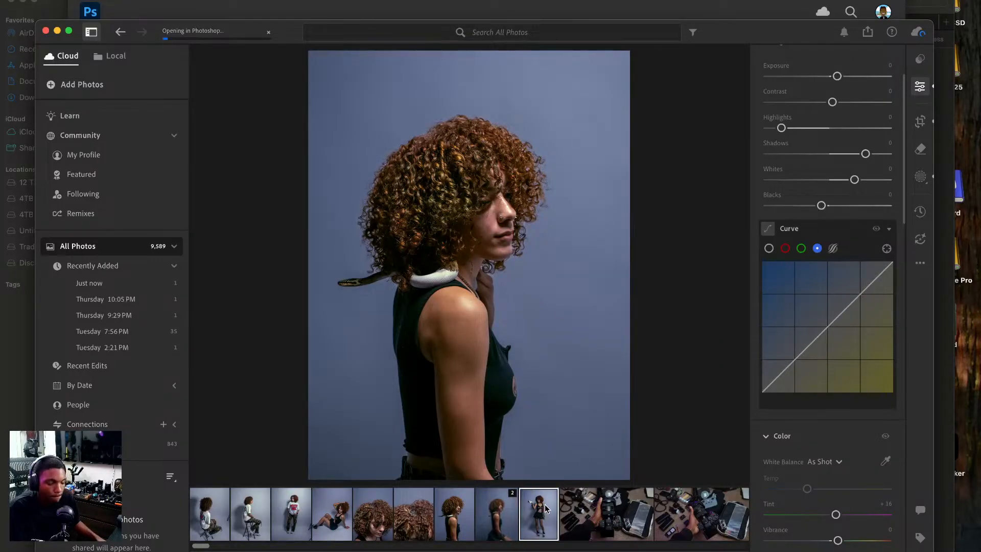
pyautogui.rightClick(478, 291)
pyautogui.click(525, 380)
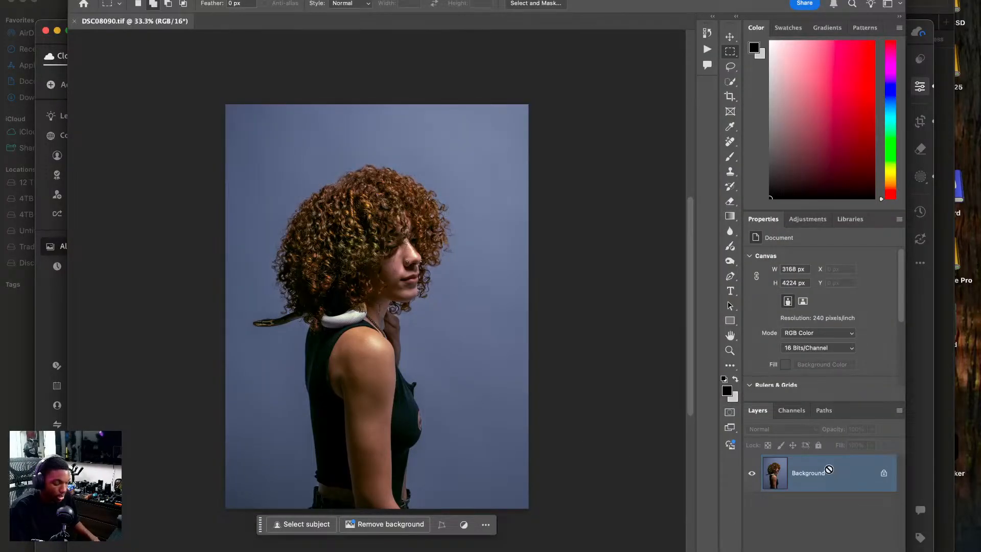
# Duplicate the side-profile photo's background layer twice and crop it closer around the model at 4 × 5 in, 300 px/in.
pyautogui.hotkey('ctrl', 'j')
pyautogui.hotkey('ctrl', 'j')
pyautogui.press('c')
pyautogui.click(386, 311)
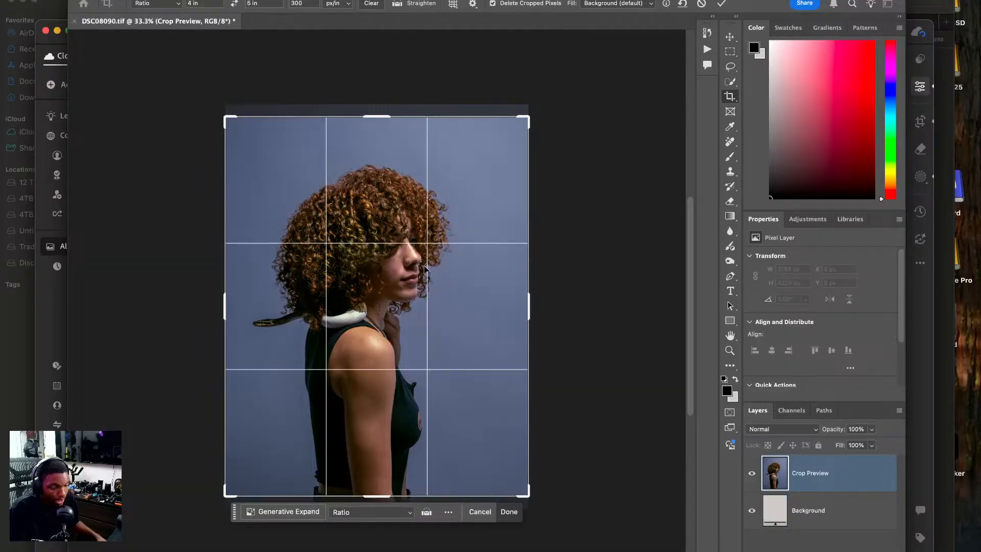
pyautogui.moveTo(529, 306); pyautogui.dragTo(512, 310)
pyautogui.moveTo(356, 306); pyautogui.dragTo(356, 320)
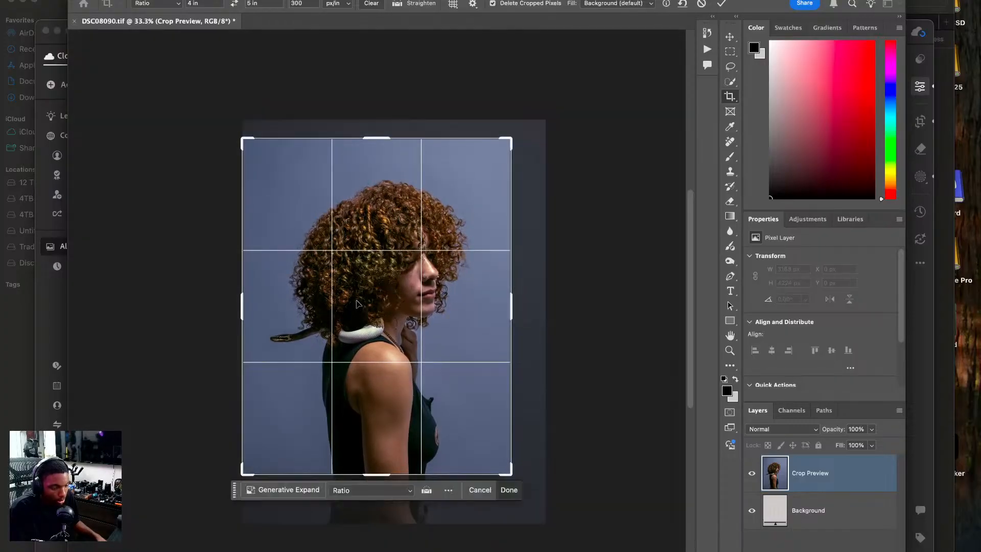
pyautogui.press('Return')
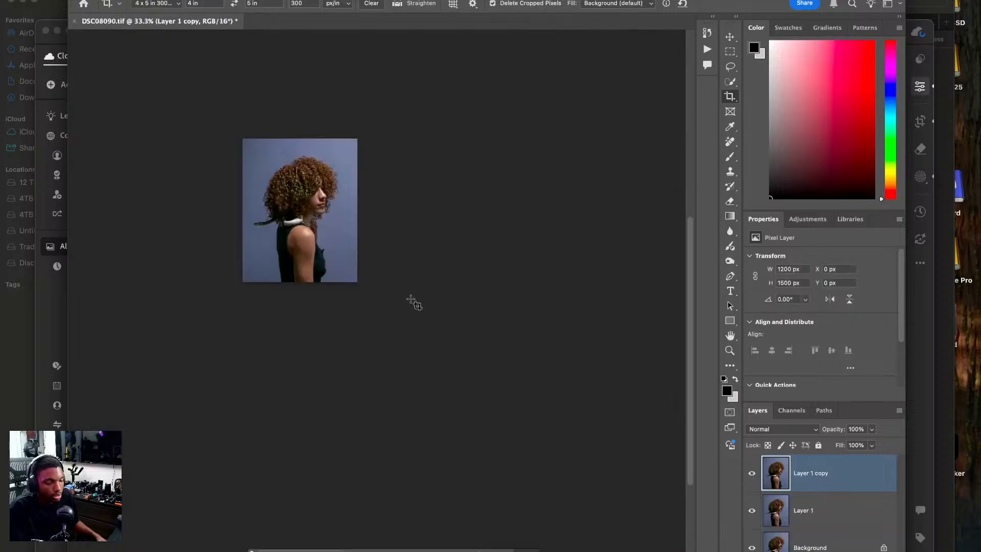
pyautogui.press('super+0')
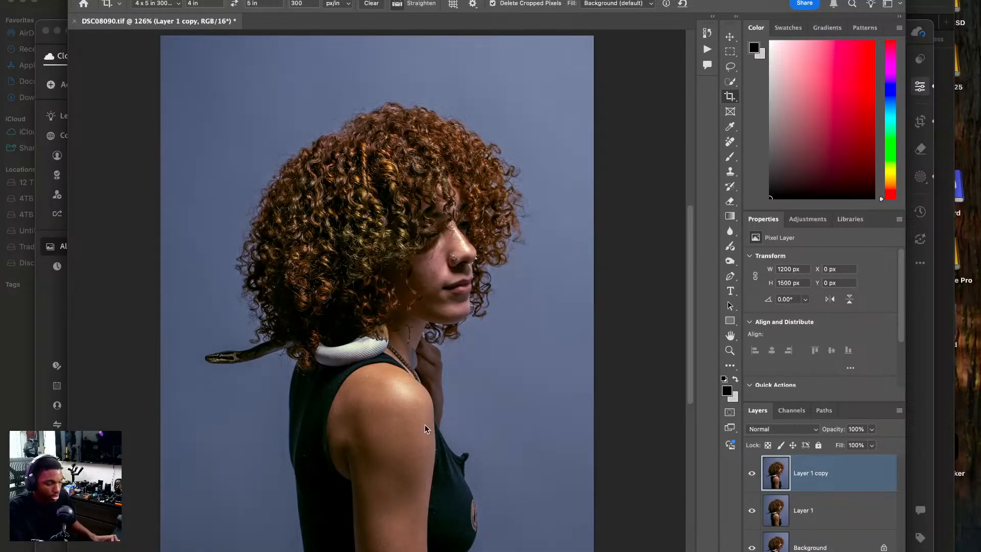
# Start Liquify on the side-profile photo and push in the tank top's protruding front fold using a size 80 brush.
pyautogui.press('super+shift+x')
pyautogui.press('super+plus')
pyautogui.press('super+plus')
pyautogui.moveTo(473, 457)
pyautogui.mouseDown()
pyautogui.moveTo(431, 399)
pyautogui.moveTo(436, 313)
pyautogui.mouseUp()
pyautogui.press('[')
pyautogui.press('[')
pyautogui.moveTo(504, 276)
pyautogui.mouseDown()
pyautogui.moveTo(487, 277)
pyautogui.moveTo(474, 305)
pyautogui.mouseUp()
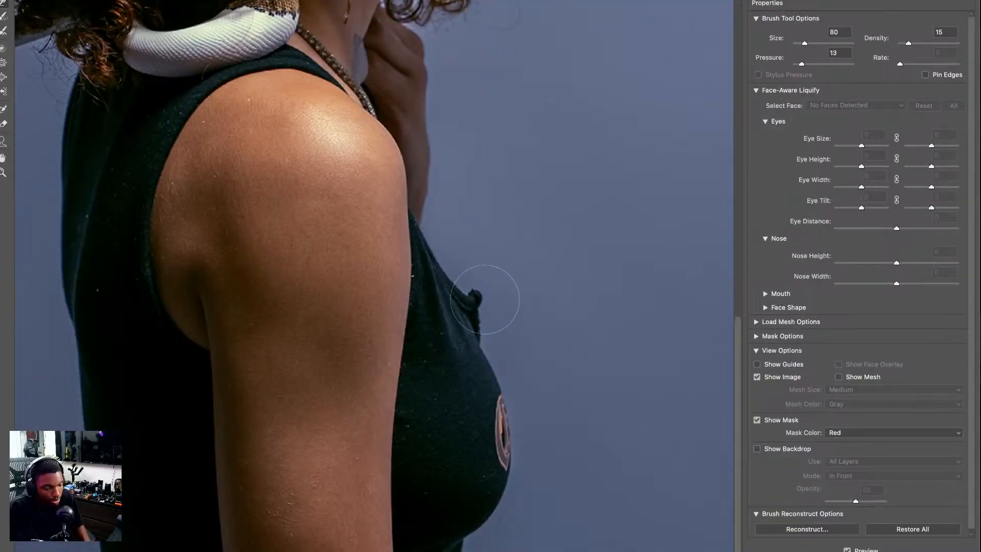
# Refine the tank top around the armhole and back in Liquify with a size 175 brush.
pyautogui.press(']')
pyautogui.press(']')
pyautogui.press(']')
pyautogui.press(']')
pyautogui.press(']')
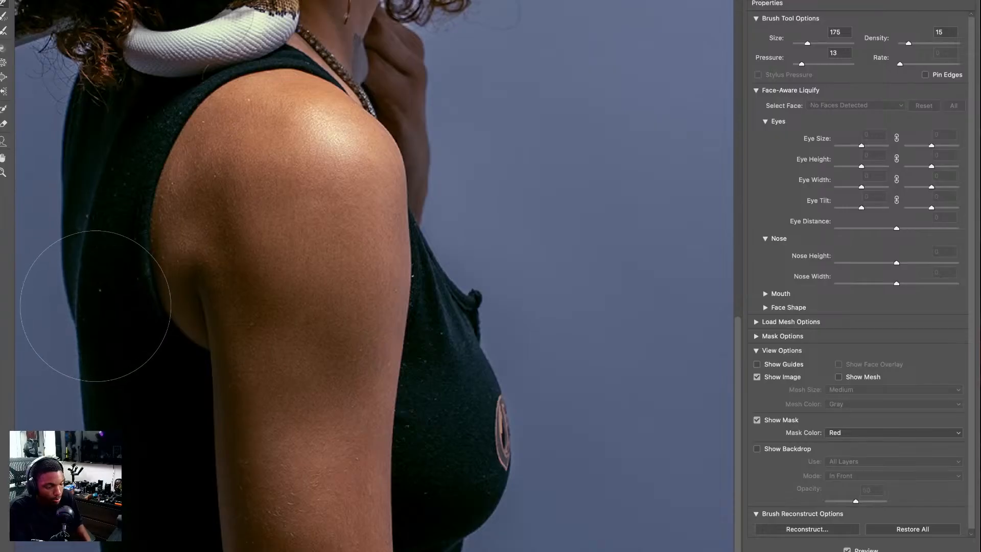
pyautogui.moveTo(179, 247); pyautogui.dragTo(134, 334)
pyautogui.moveTo(185, 355); pyautogui.dragTo(177, 267)
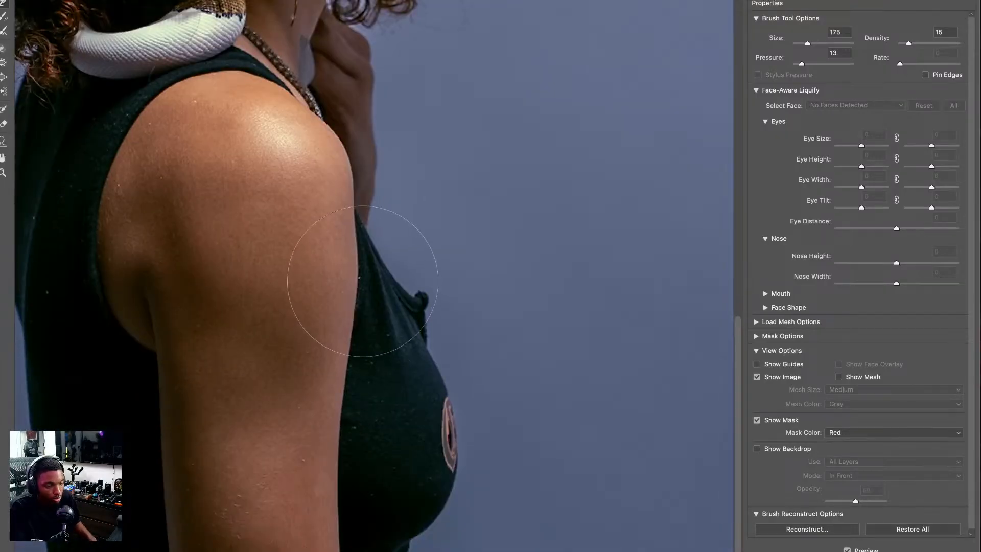
pyautogui.moveTo(358, 153); pyautogui.dragTo(476, 389)
pyautogui.moveTo(398, 243); pyautogui.dragTo(438, 396)
pyautogui.moveTo(398, 138); pyautogui.dragTo(427, 262)
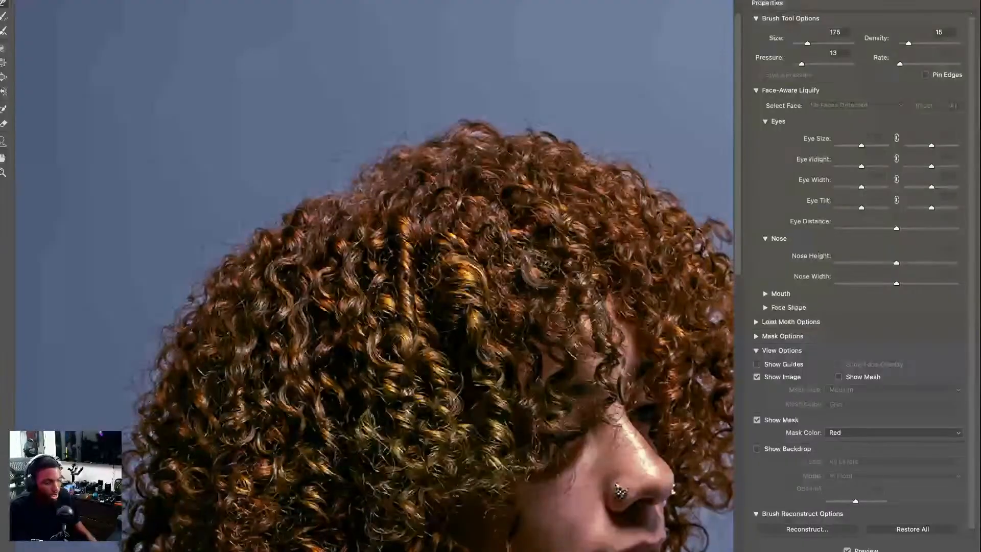
pyautogui.hotkey('ctrl', '0')
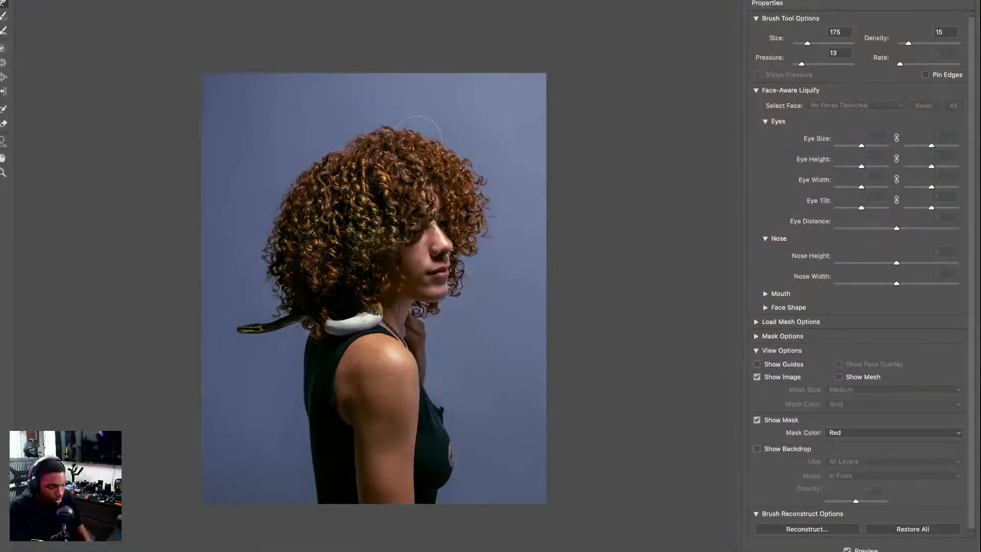
# Set the Liquify brush size to 300 and apply the Liquify edits to the side-profile photo.
pyautogui.press(']')
pyautogui.press(']')
pyautogui.press(']')
pyautogui.press(']')
pyautogui.press(']')
pyautogui.press(']')
pyautogui.press(']')
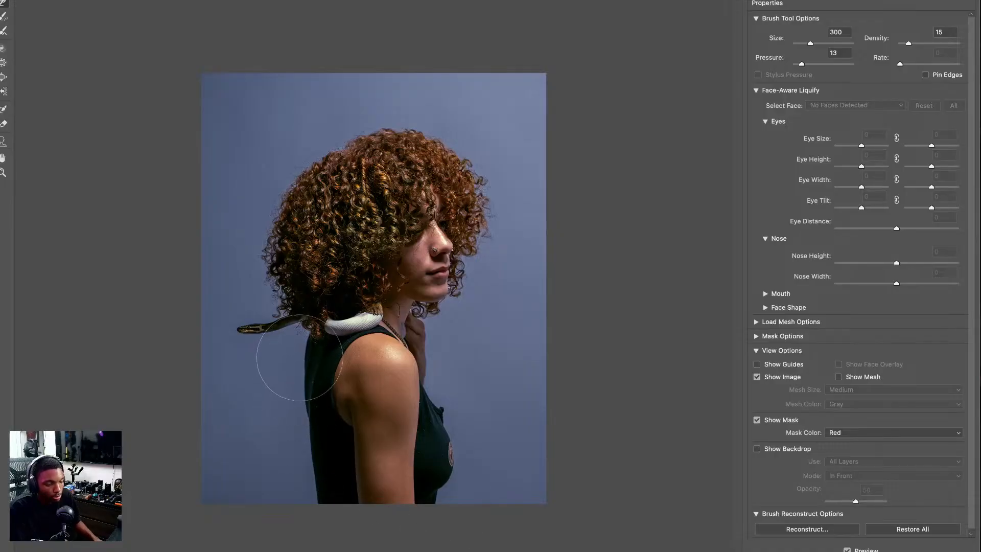
pyautogui.click(911, 551)
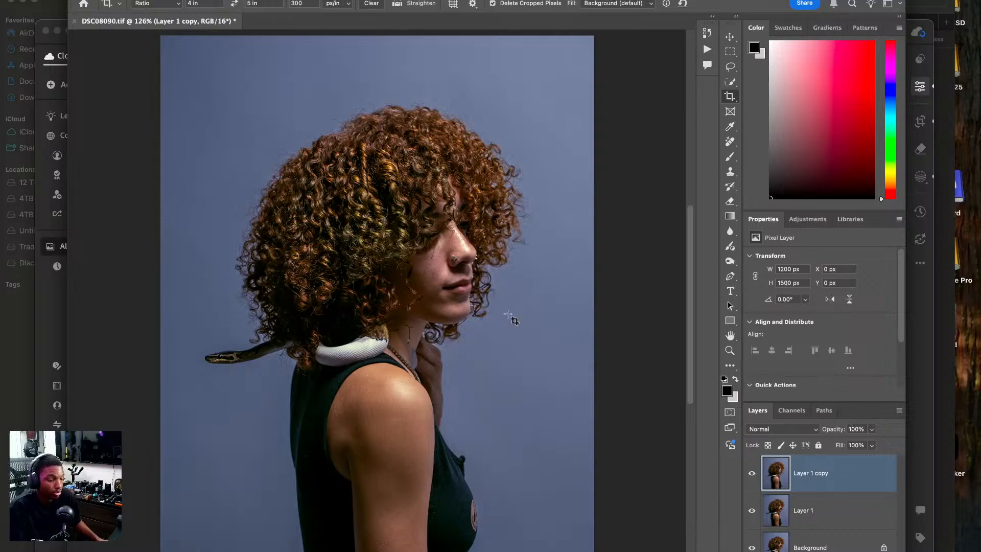
# Close the side-profile document DSC08090.tif and save its changes.
pyautogui.moveTo(425, 326); pyautogui.dragTo(407, 382)
pyautogui.press('super+0')
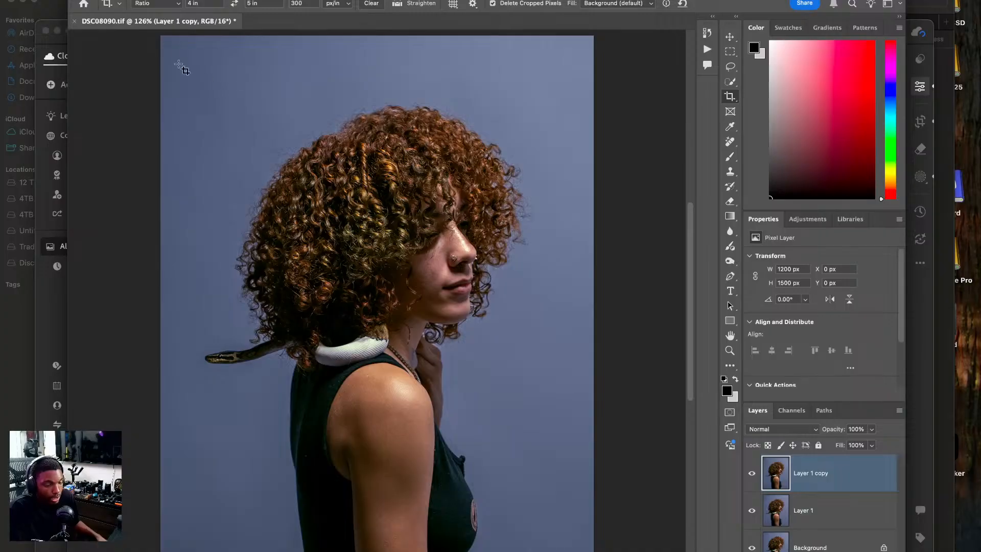
pyautogui.click(74, 21)
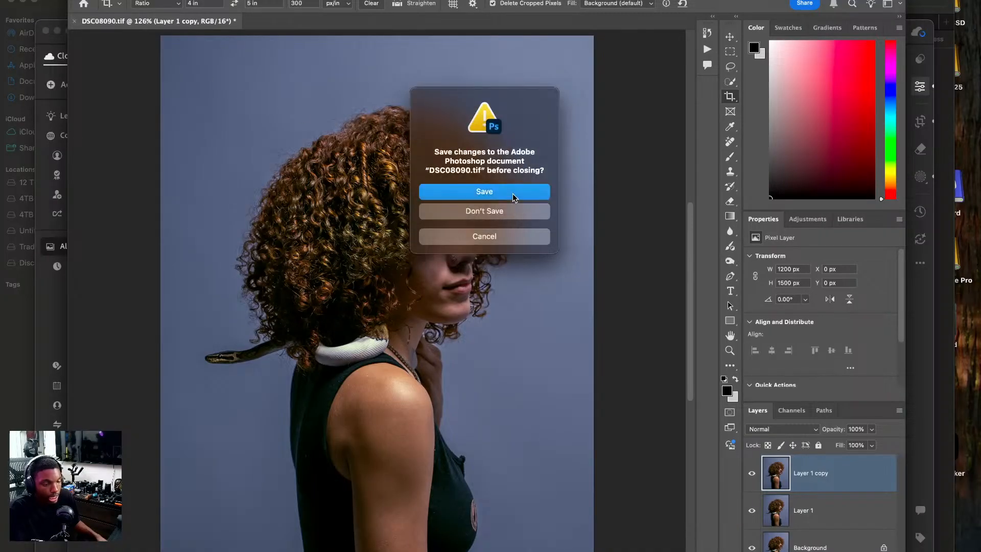
pyautogui.click(513, 193)
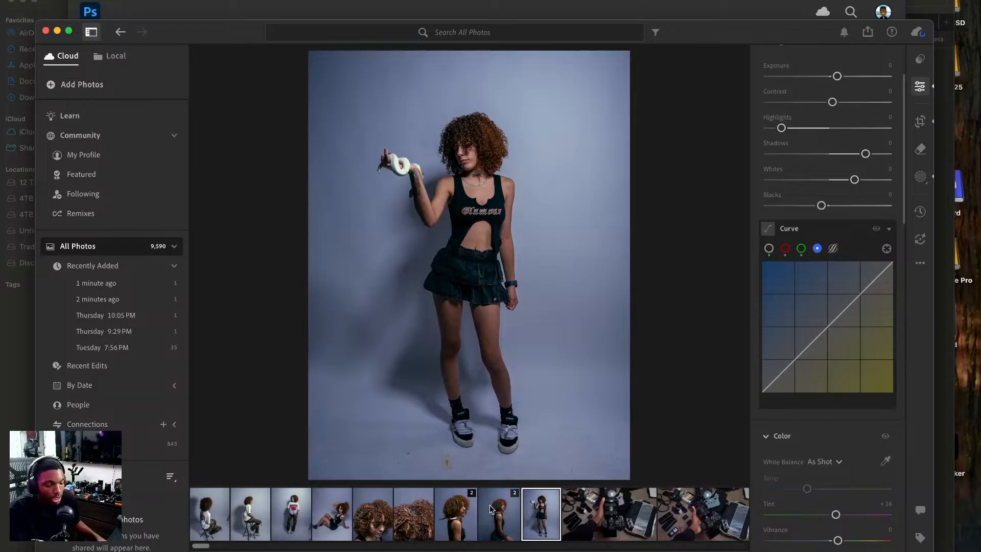
# Reframe the downward-looking head portrait in Lightroom by shifting its 3 x 4 crop lower to include more of the necklace and shoulders.
pyautogui.click(400, 520)
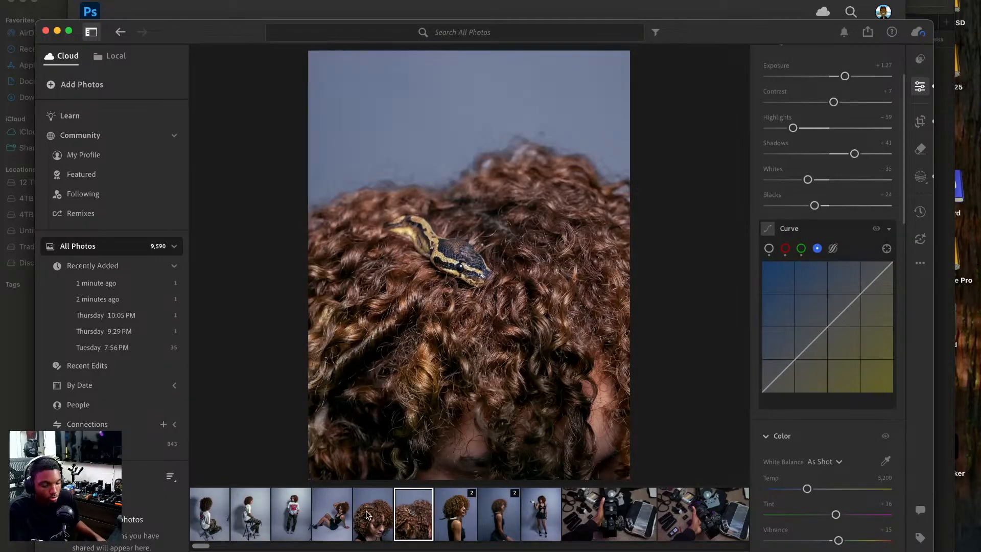
pyautogui.click(366, 515)
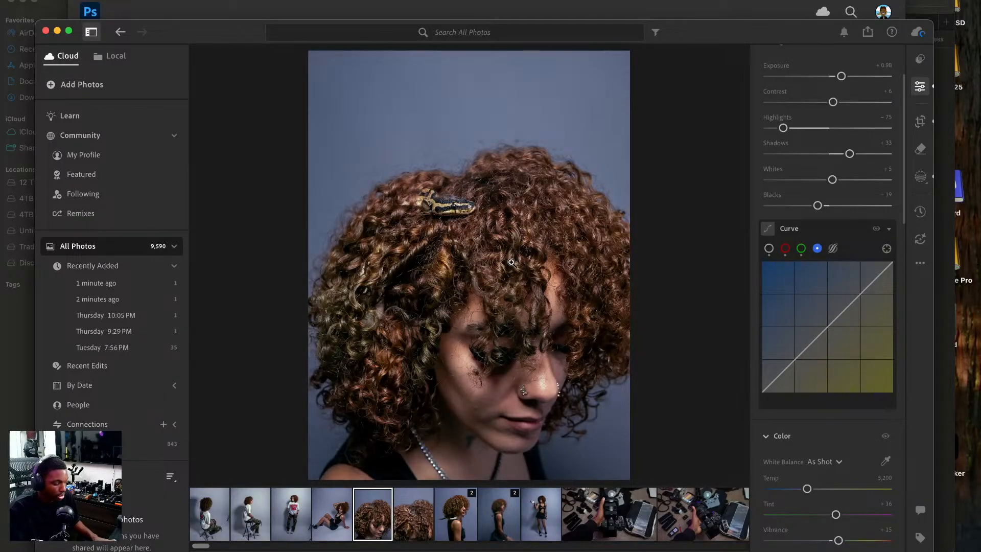
pyautogui.press('c')
pyautogui.moveTo(500, 248); pyautogui.dragTo(503, 220)
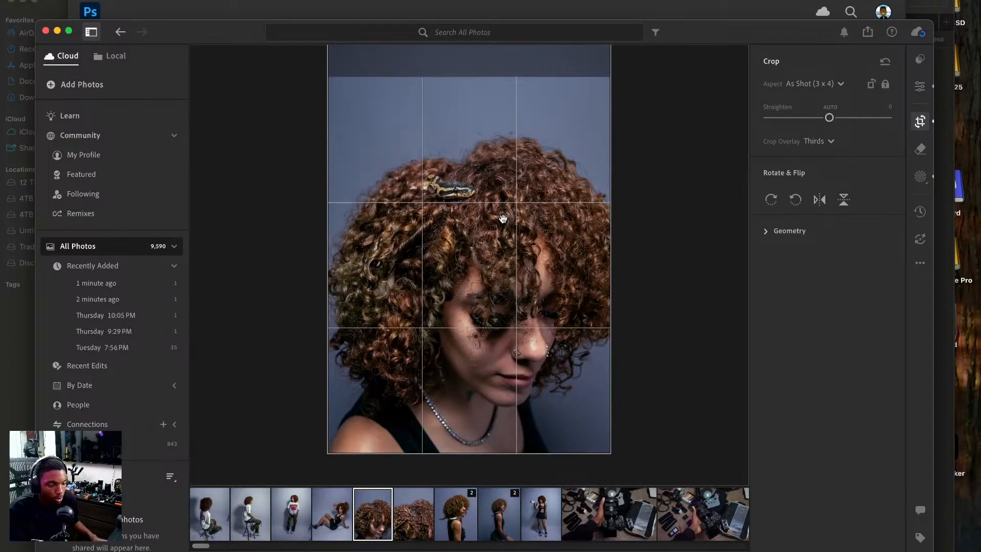
pyautogui.press('e')
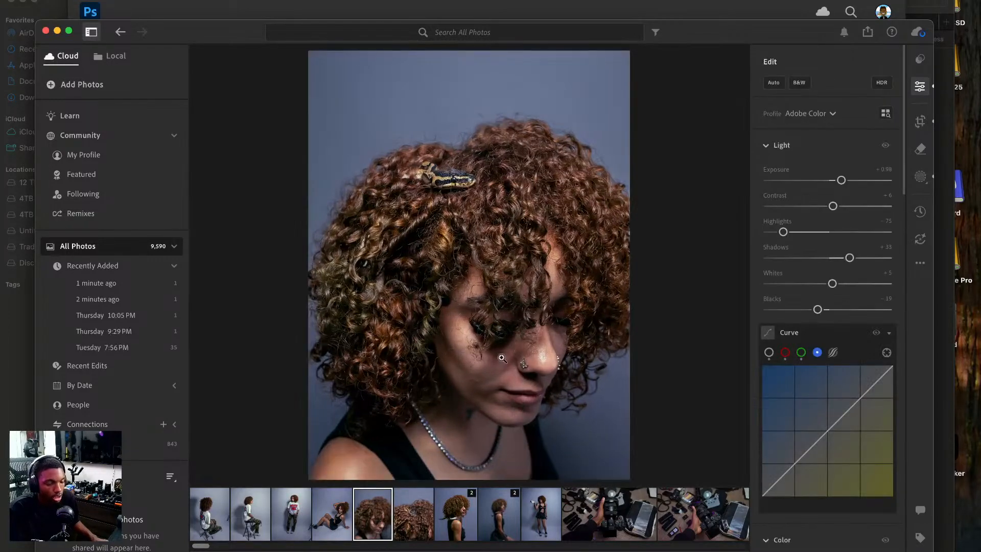
# Shift the 3 x 4 crop lower on the close-up of the snake in the curly hair.
pyautogui.click(422, 517)
pyautogui.press('c')
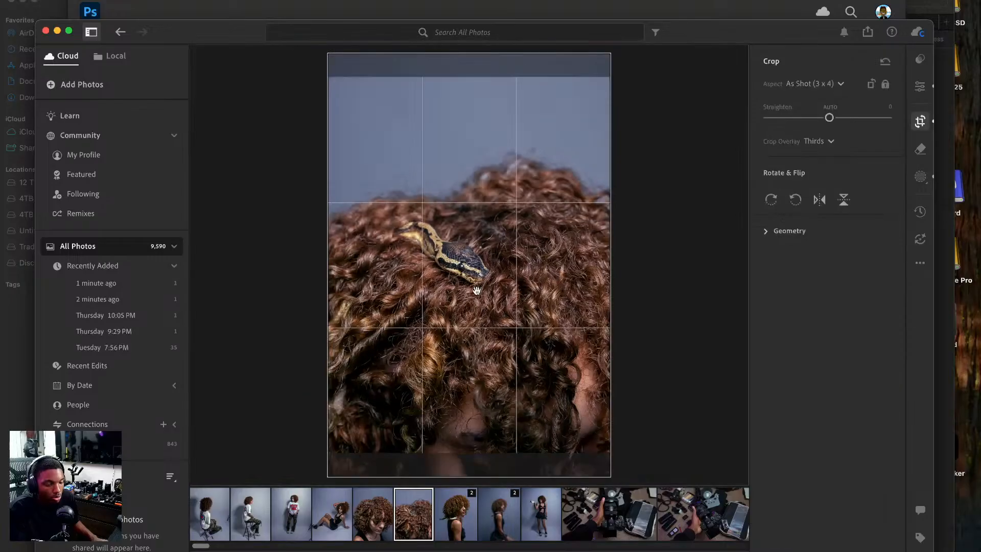
pyautogui.moveTo(478, 280); pyautogui.dragTo(480, 265)
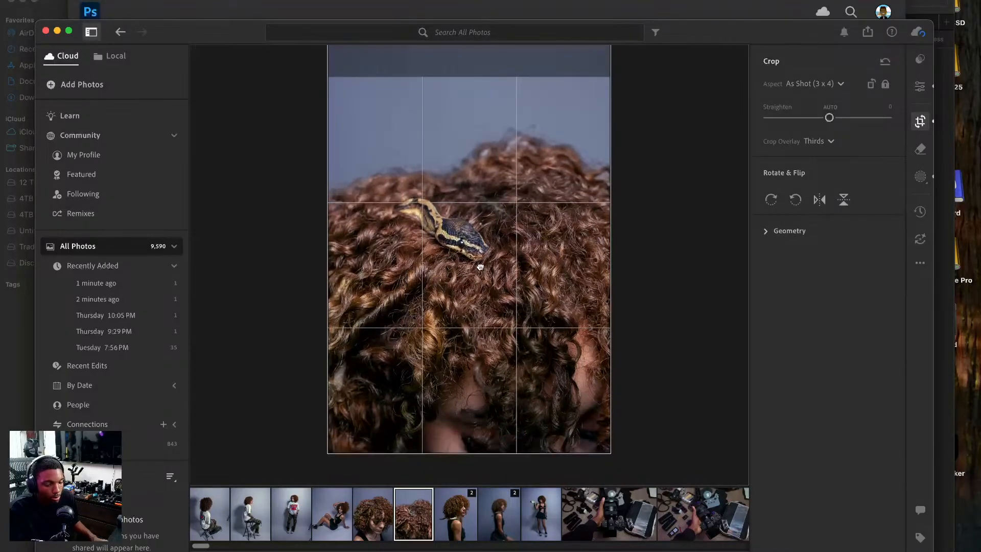
pyautogui.press('e')
# Select the full-length standing photo with the snake and open it for editing in Photoshop.
pyautogui.click(466, 520)
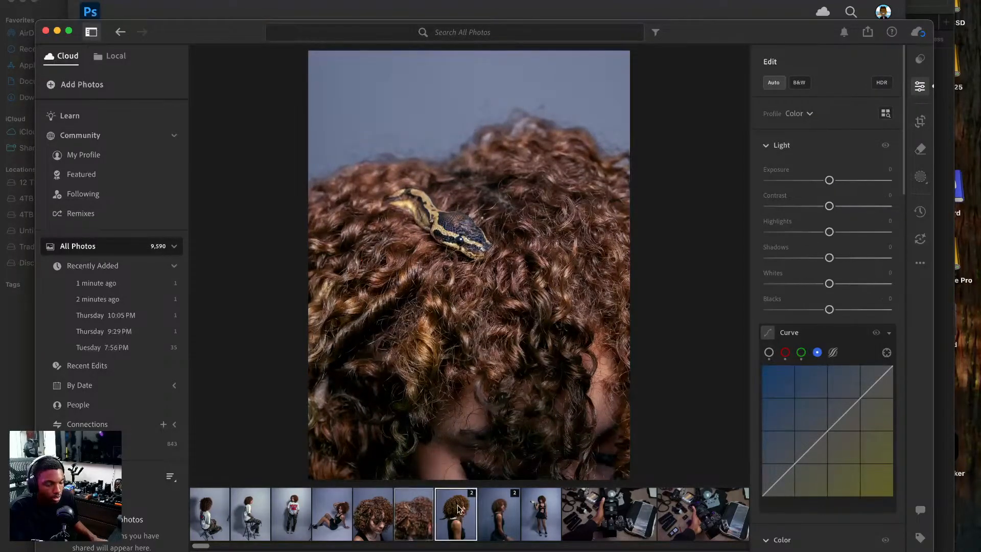
pyautogui.click(546, 516)
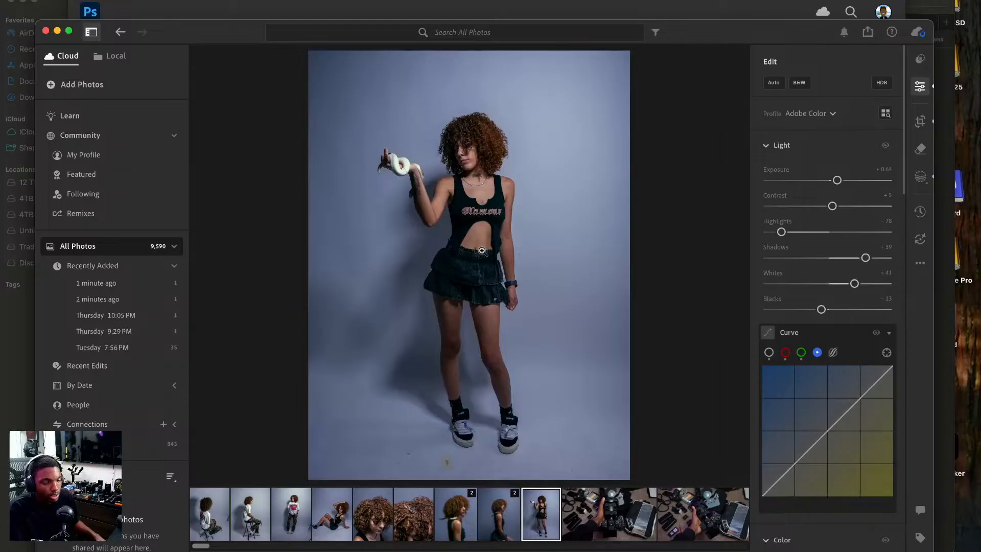
pyautogui.rightClick(481, 250)
pyautogui.moveTo(527, 335)
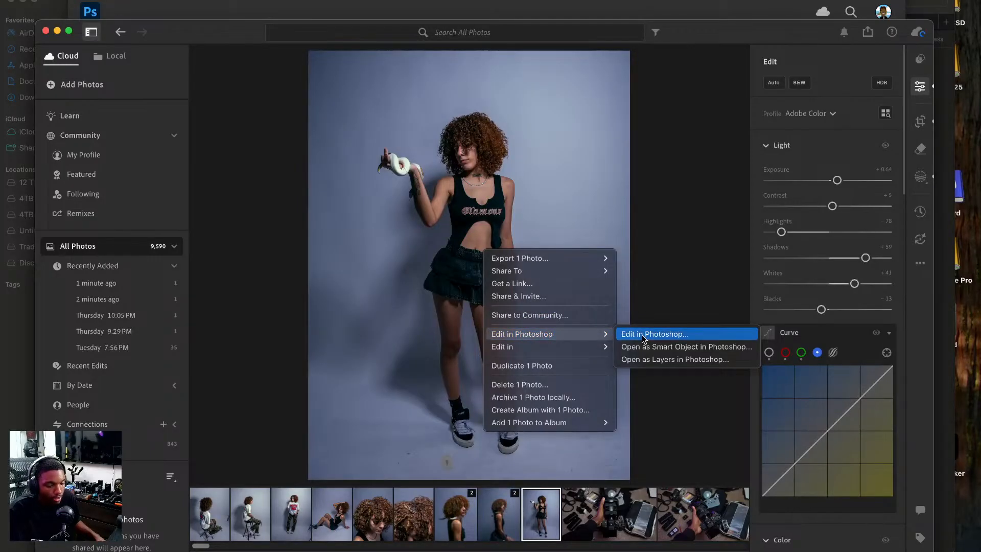
pyautogui.click(643, 339)
# Send the photo of the model sitting on the floor from Lightroom to Photoshop.
pyautogui.click(318, 513)
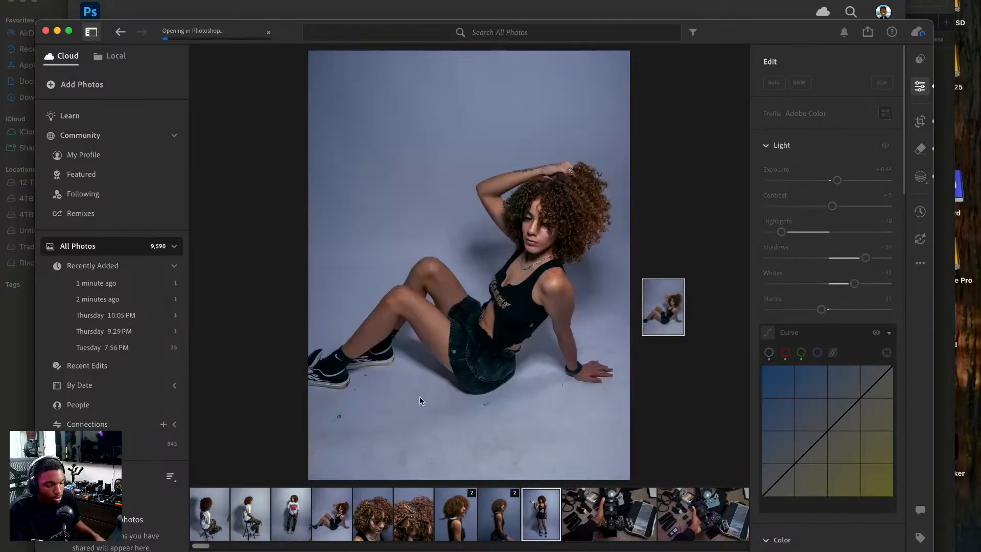
pyautogui.rightClick(526, 394)
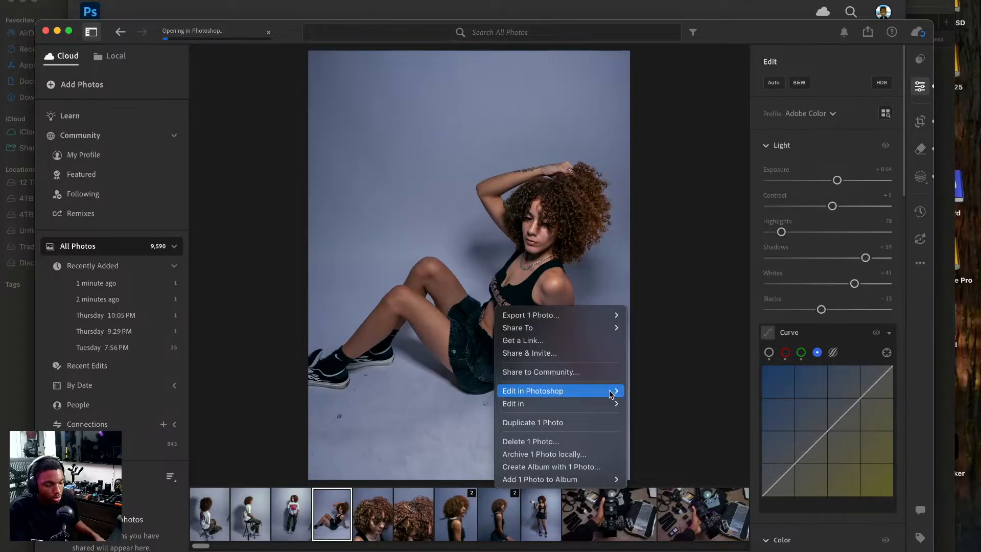
pyautogui.click(549, 394)
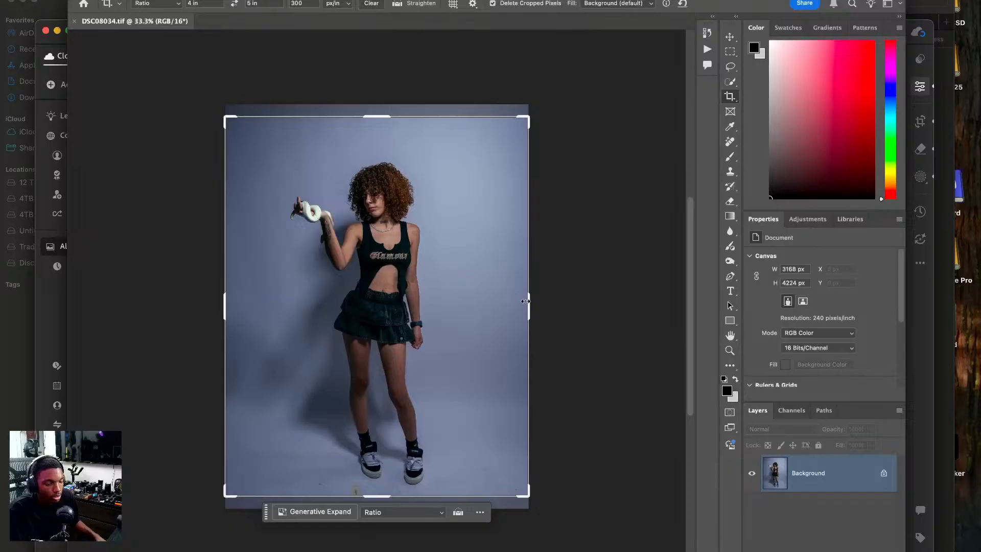
# Crop the standing photo to 4 × 5 in at 300 px/in, widening the canvas slightly past both side edges.
pyautogui.moveTo(529, 306); pyautogui.dragTo(540, 309)
pyautogui.moveTo(443, 301); pyautogui.dragTo(453, 302)
pyautogui.press('Return')
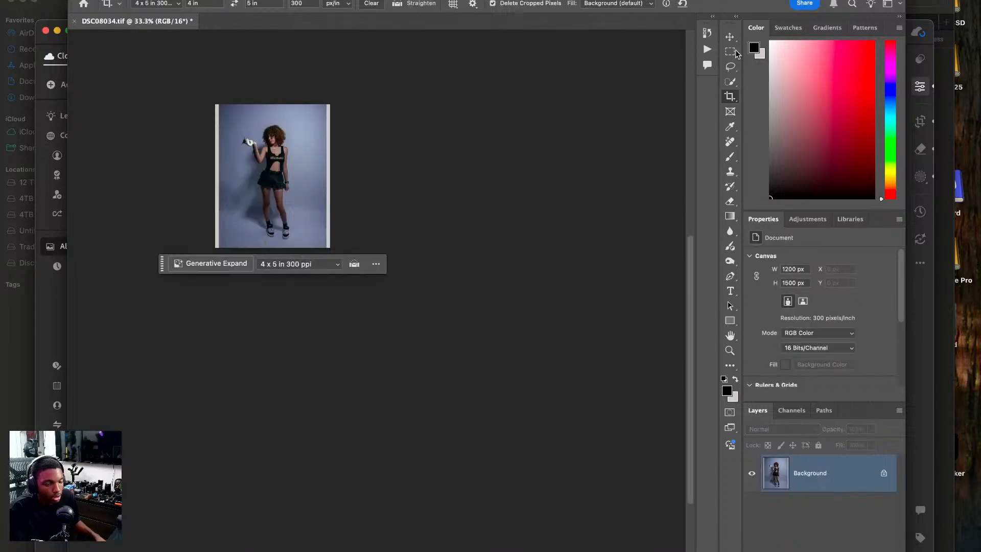
pyautogui.press('super+0')
pyautogui.press('super+1')
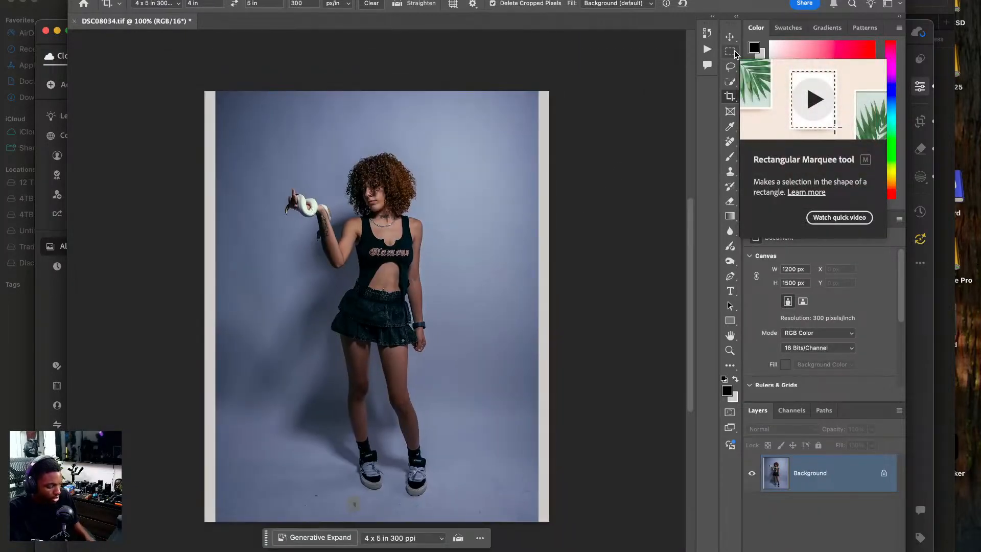
# Duplicate the standing photo's background layer twice and get the Rectangular Marquee tool ready.
pyautogui.click(735, 54)
pyautogui.press('super+j')
pyautogui.press('super+j')
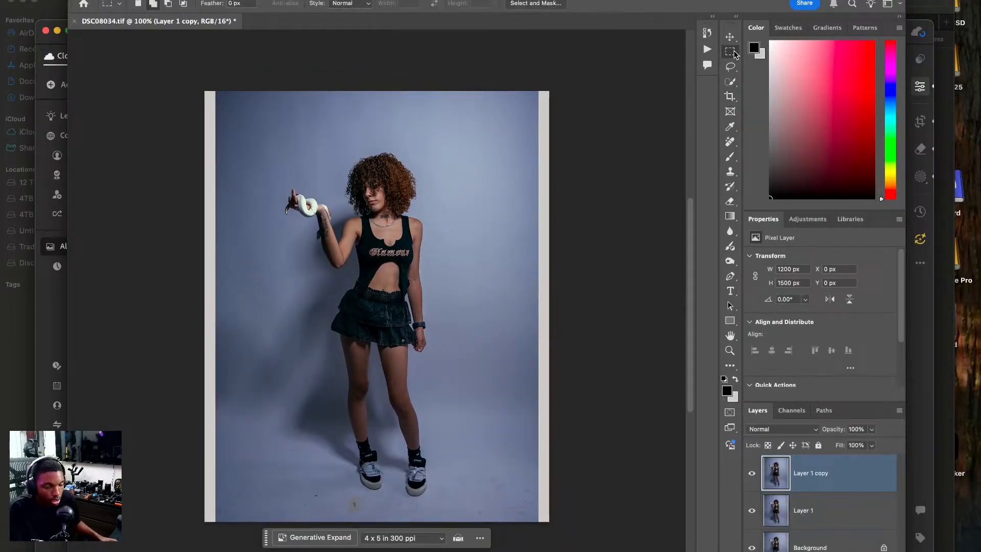
# Select the full-height backdrop strip right of the model and stretch it outward to about 116% width to cover the blank edge.
pyautogui.moveTo(549, 90); pyautogui.dragTo(434, 521)
pyautogui.press('super+t')
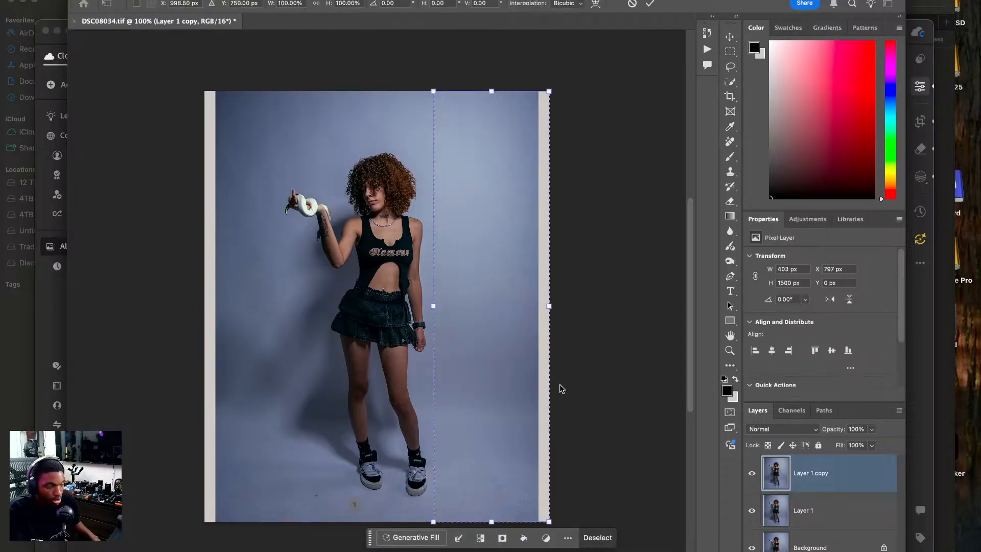
pyautogui.moveTo(549, 306); pyautogui.dragTo(570, 307)
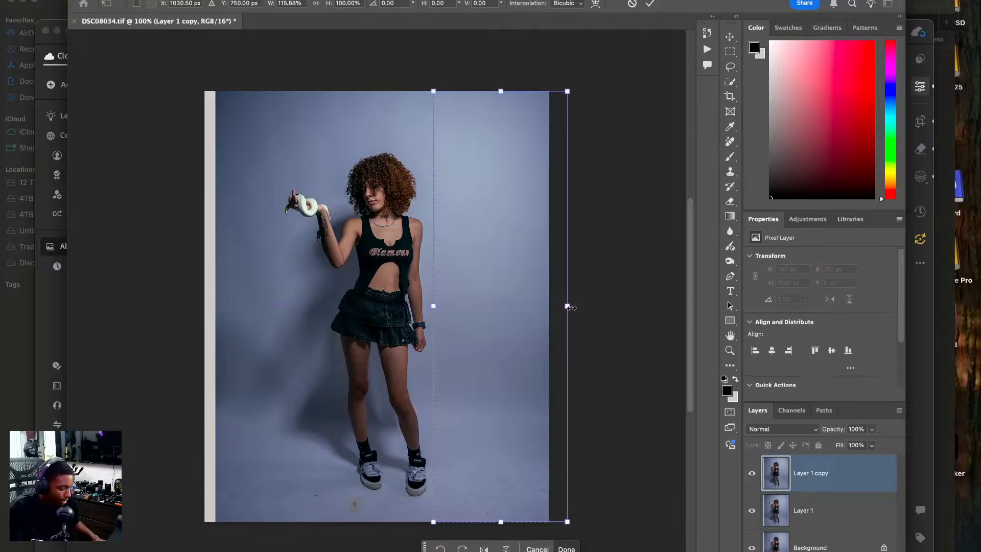
pyautogui.press('Return')
pyautogui.press('super+d')
# Select the full-height backdrop strip left of the snake and stretch it outward to cover the blank left edge, then deselect.
pyautogui.moveTo(204, 90); pyautogui.dragTo(282, 530)
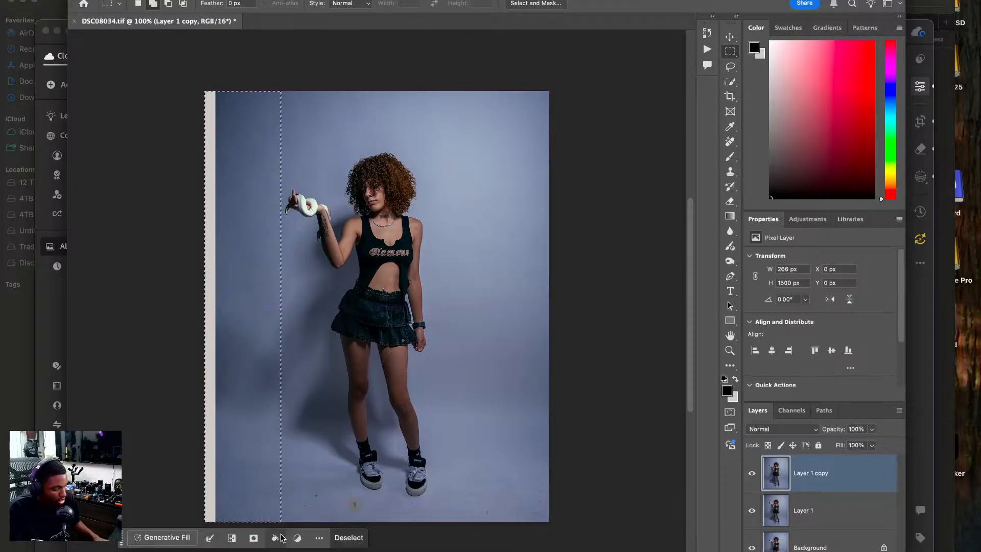
pyautogui.press('super+t')
pyautogui.moveTo(205, 306); pyautogui.dragTo(183, 309)
pyautogui.press('Return')
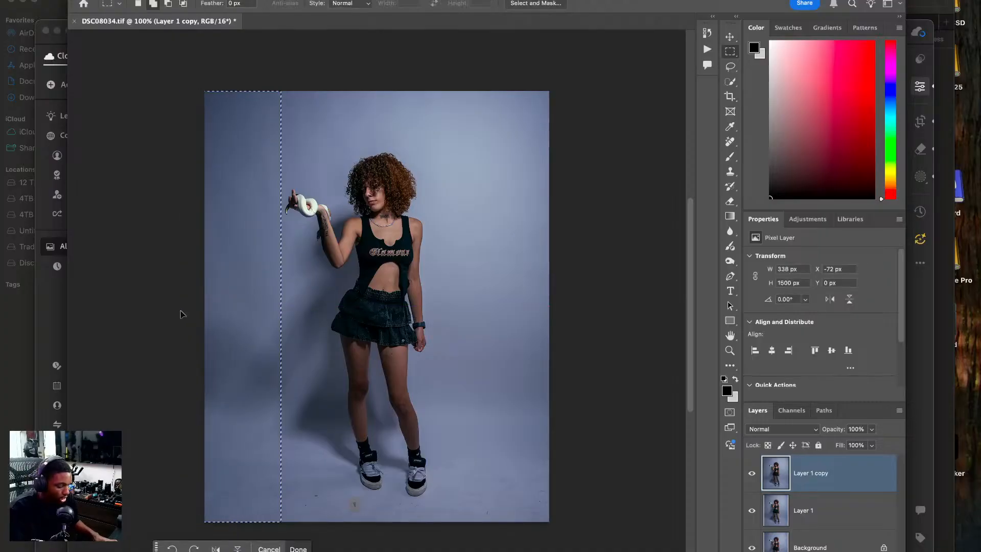
pyautogui.press('super+d')
# Erase the tape marker and the dark spot on the floor left of the shoes using the Remove tool at size 15.
pyautogui.click(730, 141)
pyautogui.press('super+plus')
pyautogui.press('super+plus')
pyautogui.moveTo(388, 343); pyautogui.dragTo(414, 280)
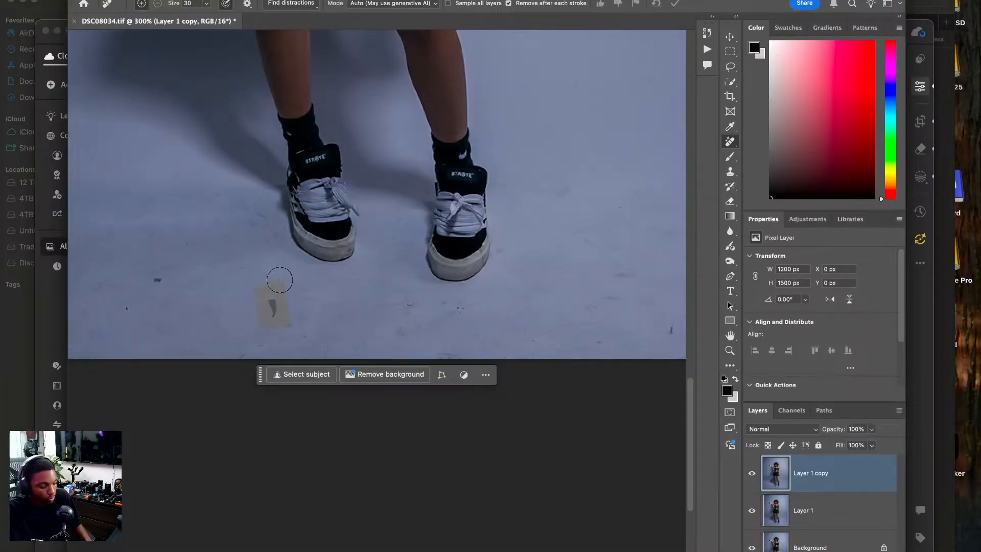
pyautogui.moveTo(284, 278); pyautogui.dragTo(262, 283)
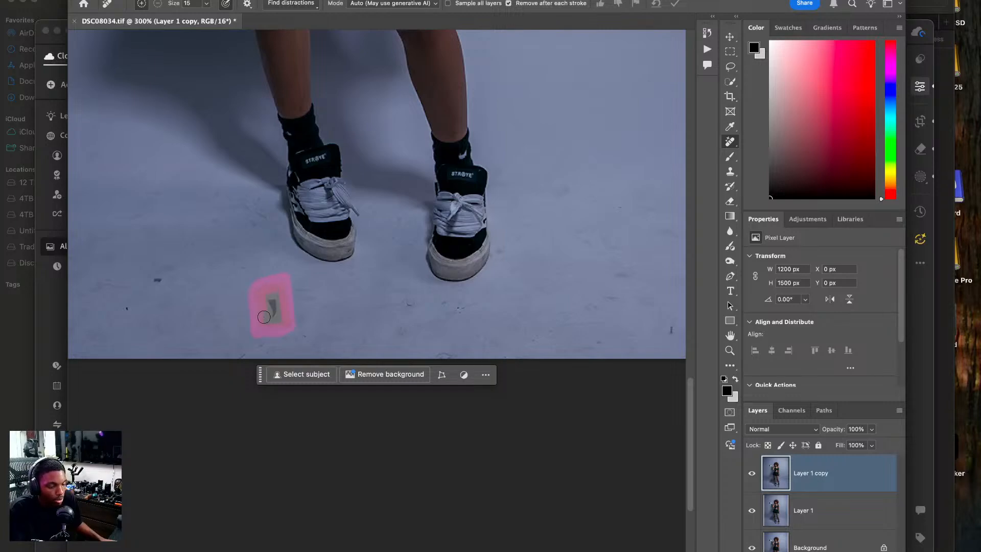
pyautogui.click(158, 280)
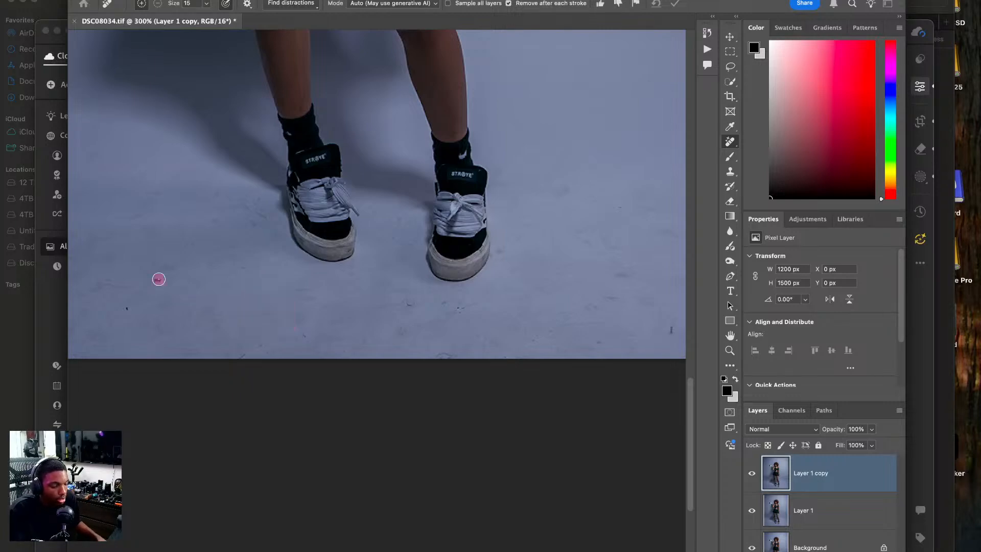
# Erase the dark spots and scuffs on the backdrop and floor right of the shoes with the Remove tool at size 15.
pyautogui.moveTo(320, 285); pyautogui.dragTo(162, 331)
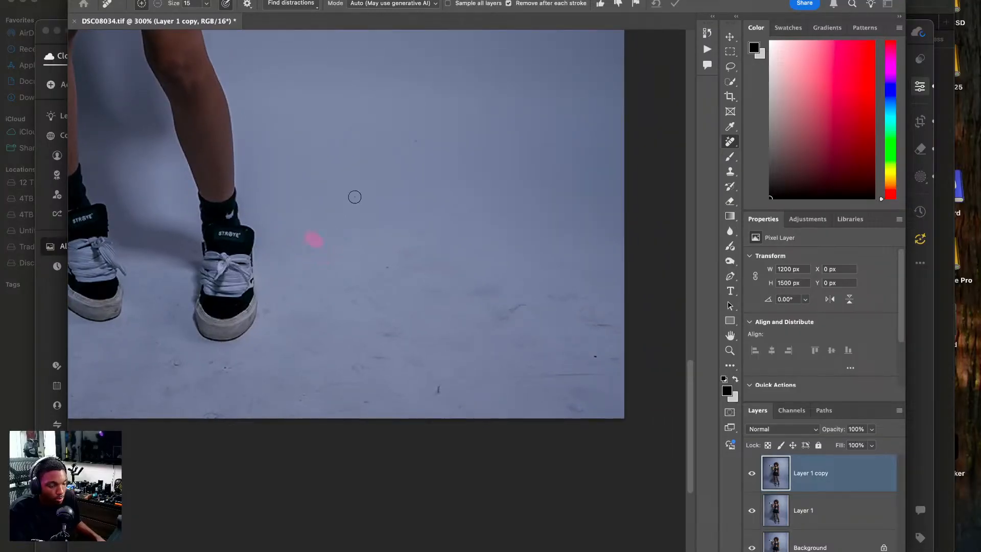
pyautogui.click(416, 142)
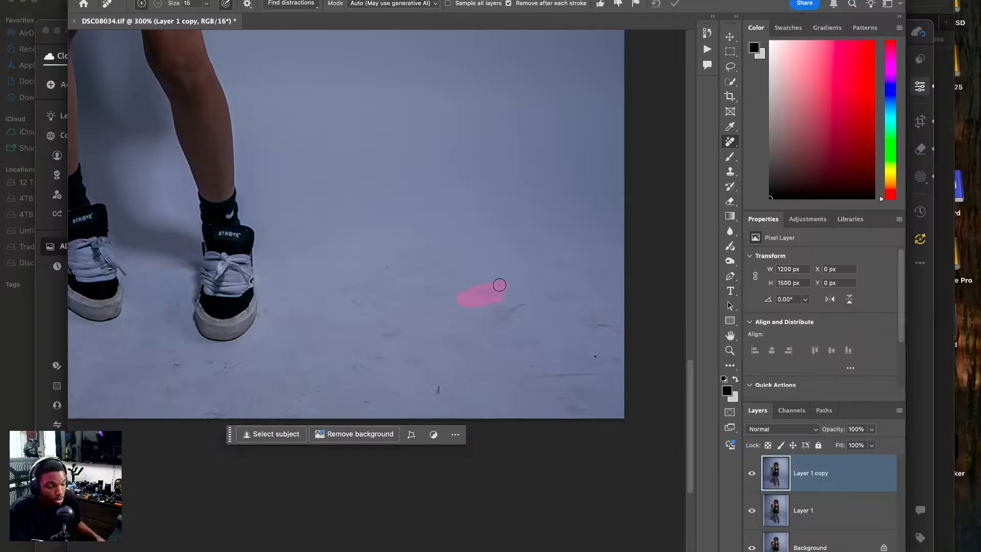
pyautogui.click(518, 308)
pyautogui.click(439, 391)
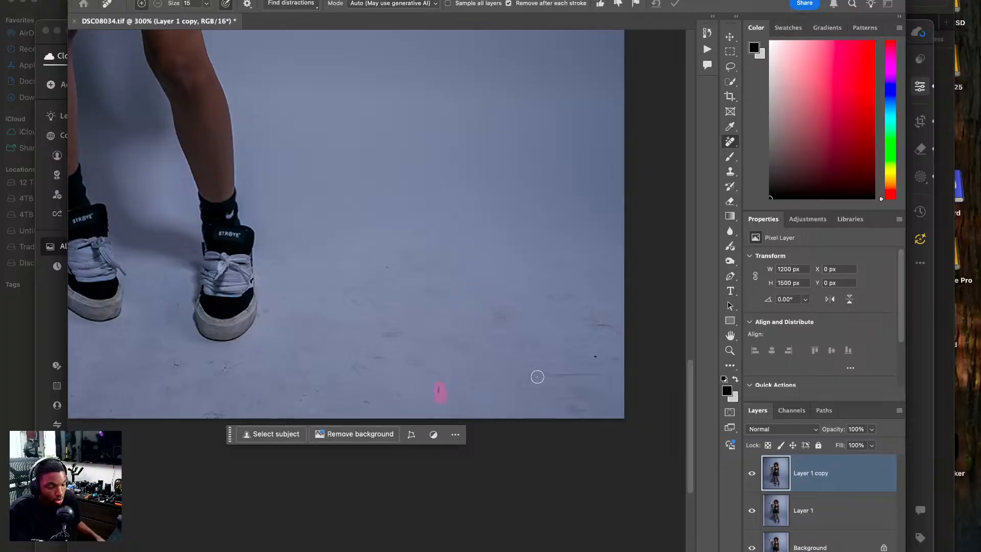
pyautogui.moveTo(597, 372)
pyautogui.mouseDown()
pyautogui.moveTo(621, 375)
pyautogui.moveTo(598, 361)
pyautogui.moveTo(626, 354)
pyautogui.mouseUp()
pyautogui.moveTo(589, 326); pyautogui.dragTo(630, 328)
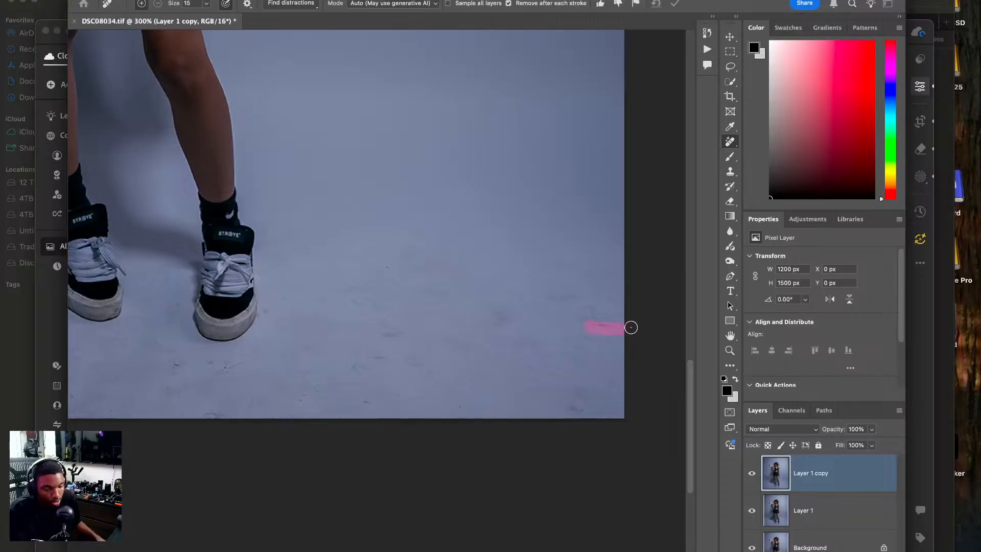
# Erase small skin blemishes on the thigh below the skirt and the raised wrist, using Remove tool sizes 9 and 6.
pyautogui.scroll(15, 462, 239)
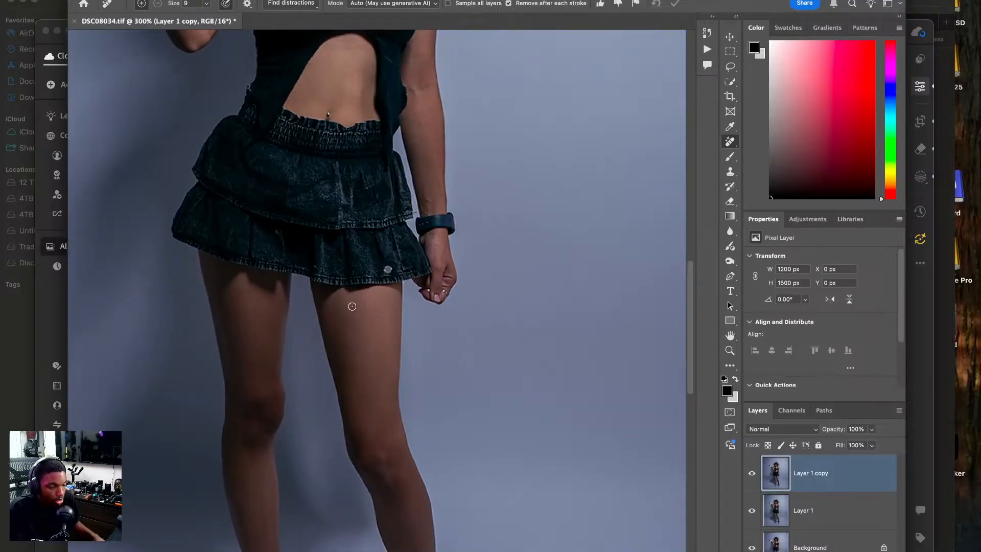
pyautogui.moveTo(364, 305); pyautogui.dragTo(361, 321)
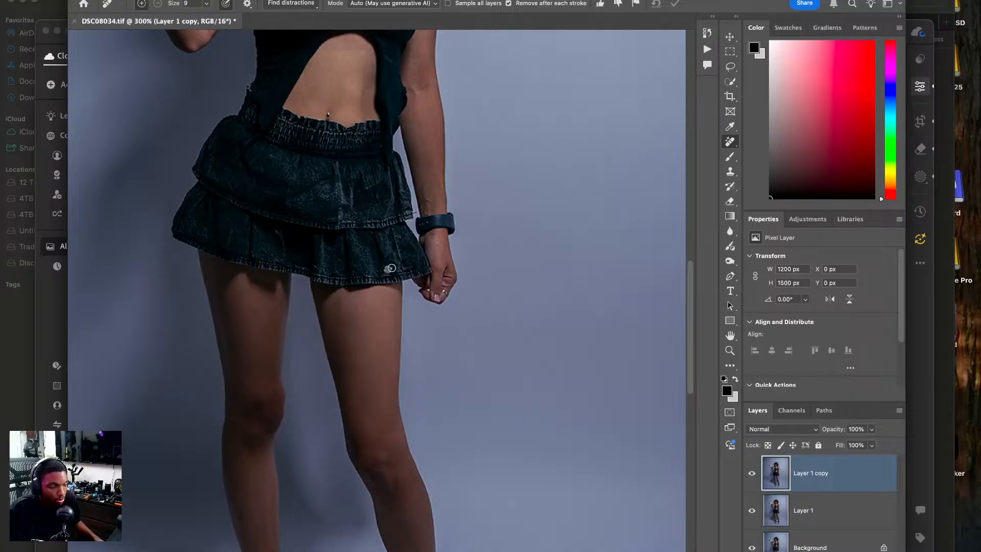
pyautogui.scroll(15, 428, 69)
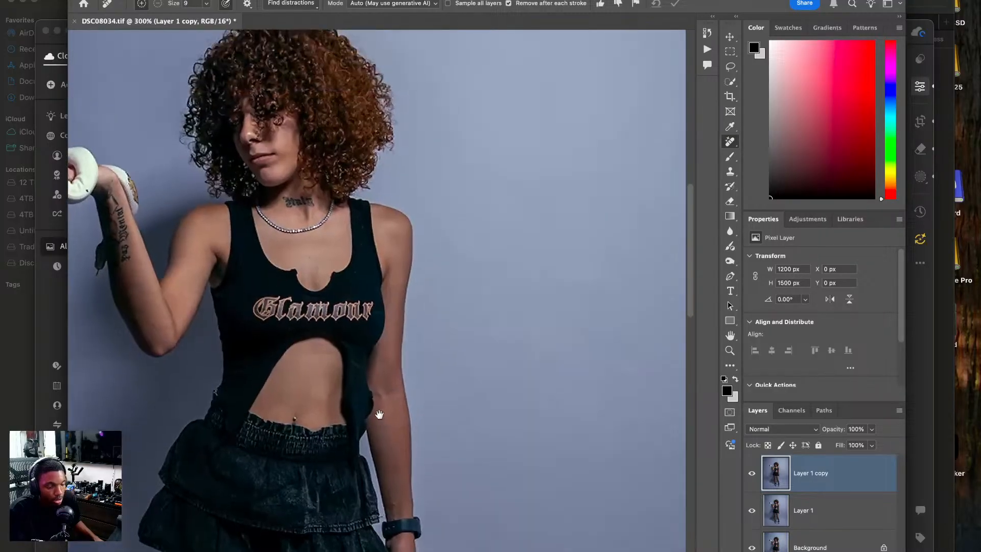
pyautogui.scroll(10, 397, 376)
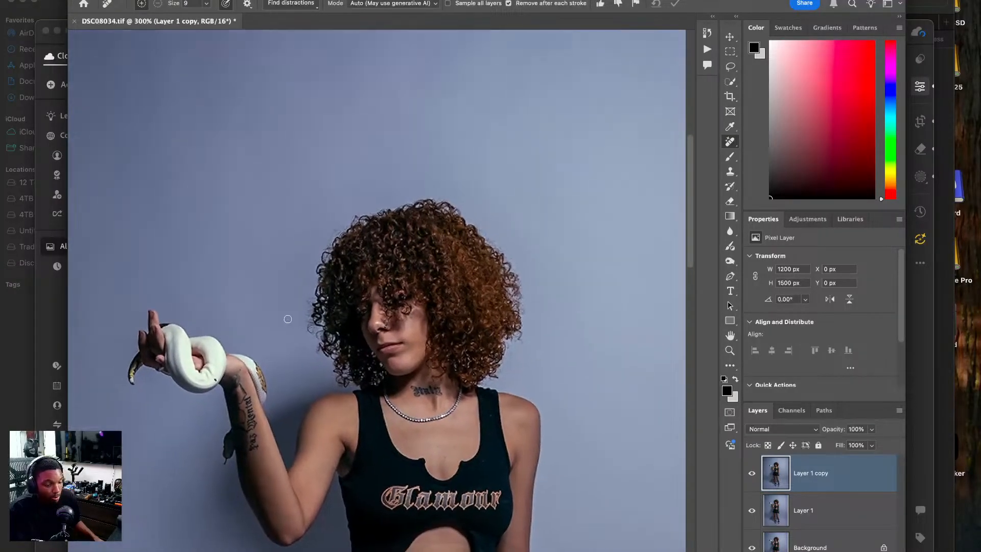
pyautogui.press('super+plus')
pyautogui.press('super+plus')
pyautogui.press('super+plus')
pyautogui.moveTo(71, 483); pyautogui.dragTo(260, 351)
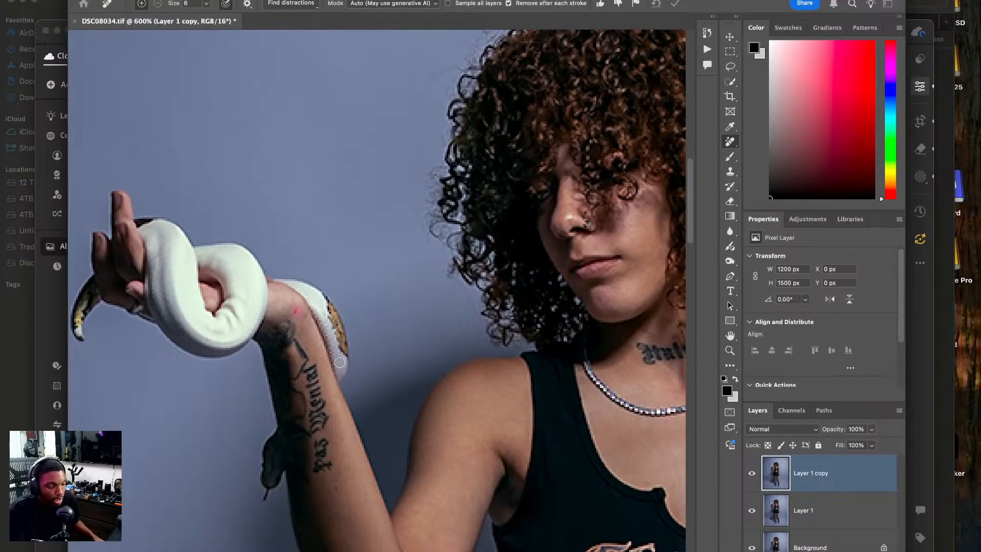
pyautogui.scroll(8, 475, 301)
pyautogui.hscroll(10, 475, 301)
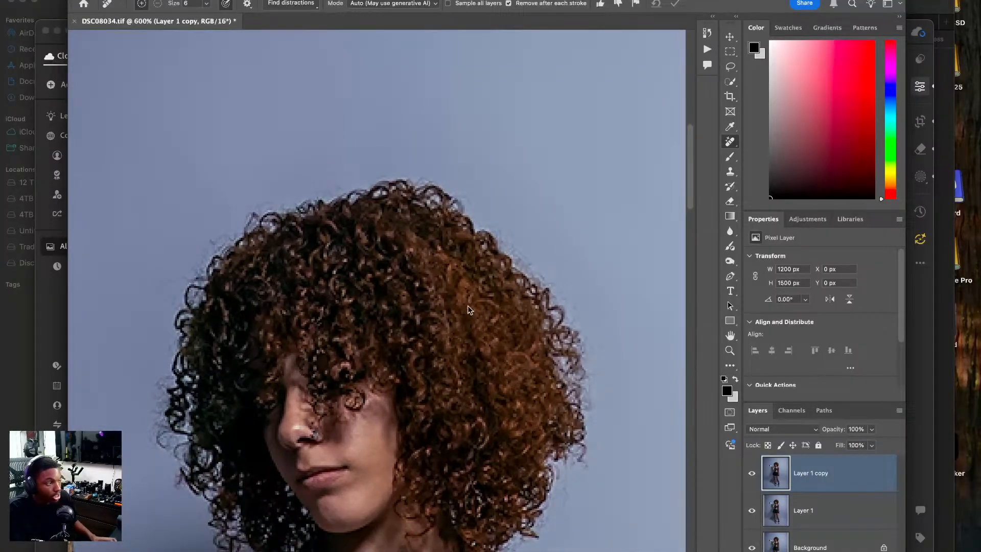
# Open the Liquify filter on Layer 1 copy and slightly push in the torso edge beside the model's lowered arm.
pyautogui.press('shift+super+x')
pyautogui.press('super+plus')
pyautogui.press('super+plus')
pyautogui.press('super+plus')
pyautogui.moveTo(416, 148); pyautogui.dragTo(383, 268)
pyautogui.press('[')
pyautogui.press('[')
pyautogui.press('[')
pyautogui.press('[')
pyautogui.press(']')
pyautogui.press(']')
pyautogui.moveTo(487, 315); pyautogui.dragTo(475, 300)
# Nudge the shoulder contour and the tank top's waist edge inward in Liquify with a brush size of 80 to 100.
pyautogui.press(']')
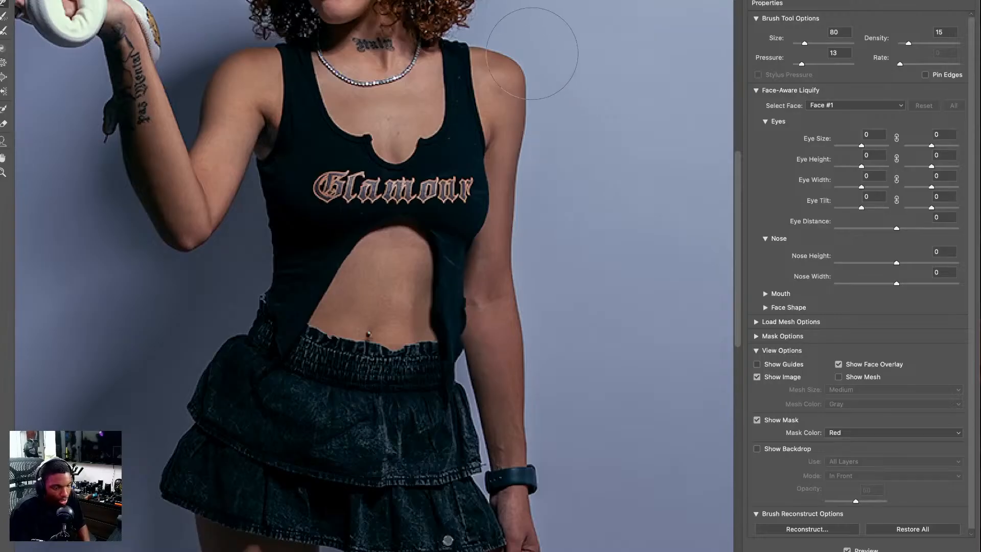
pyautogui.press(']')
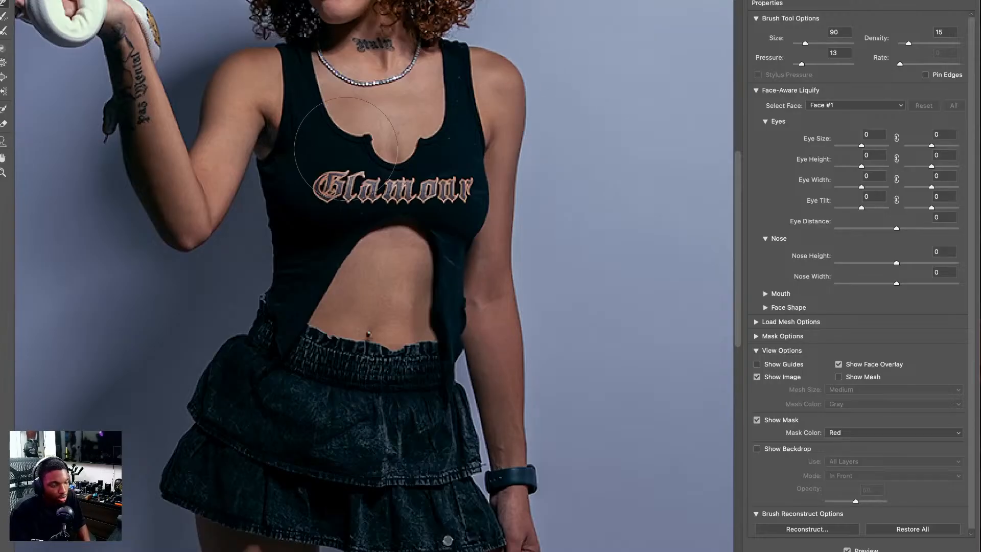
pyautogui.press(']')
pyautogui.moveTo(238, 287); pyautogui.dragTo(265, 310)
pyautogui.press('[')
pyautogui.press('[')
pyautogui.press('[')
pyautogui.press('[')
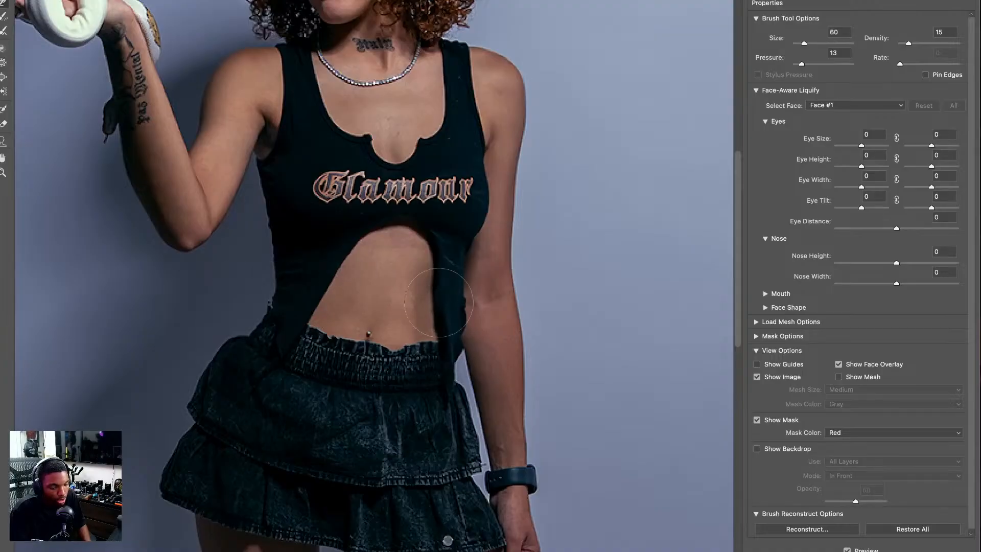
# Push the crown of the curly hair slightly down in Liquify with a size 125 brush.
pyautogui.scroll(10, 432, 313)
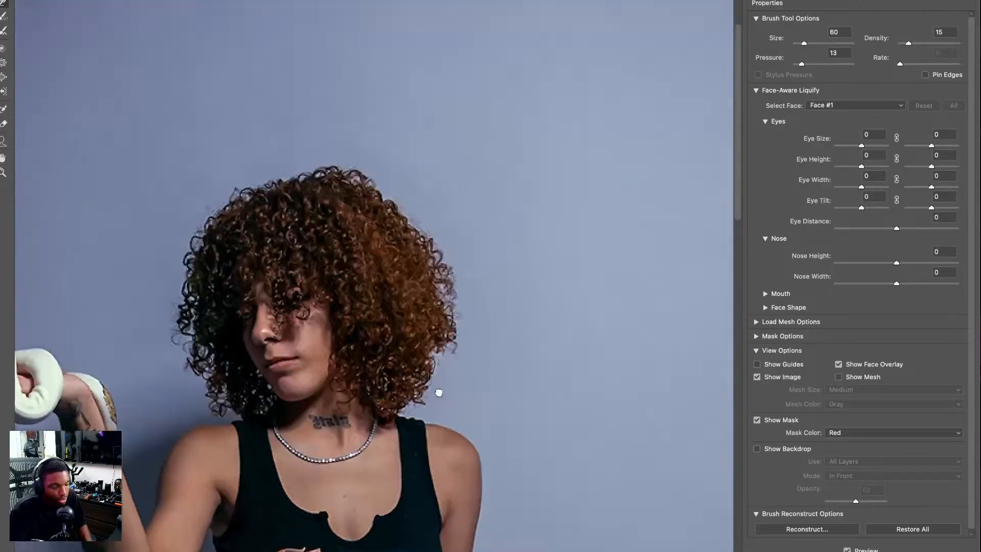
pyautogui.press(']')
pyautogui.press(']')
pyautogui.press(']')
pyautogui.press(']')
pyautogui.press(']')
pyautogui.moveTo(337, 222); pyautogui.dragTo(330, 247)
pyautogui.moveTo(376, 227); pyautogui.dragTo(372, 241)
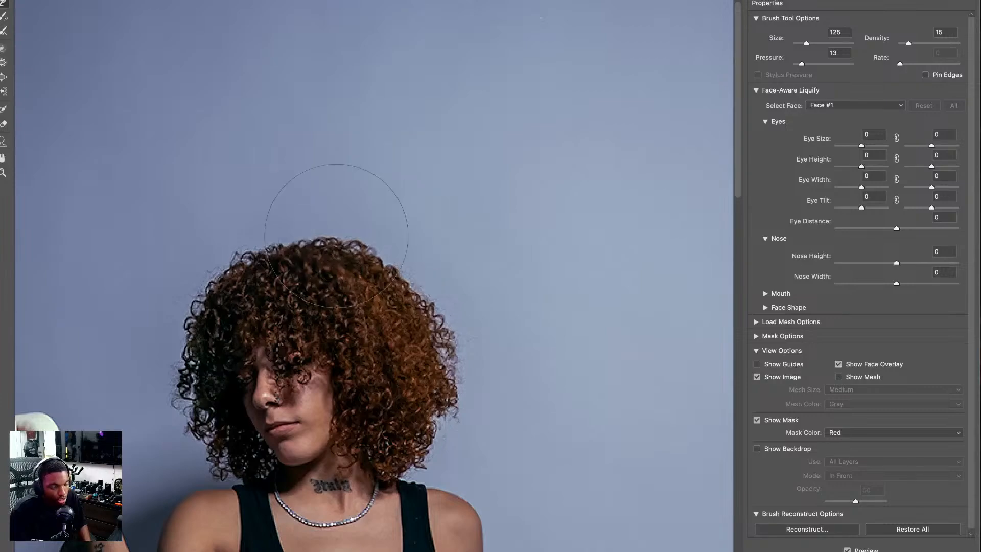
# Even out the sides of the curly hair in Liquify with a size 100 brush.
pyautogui.scroll(-5, 212, 263)
pyautogui.press('[')
pyautogui.press('[')
pyautogui.press('[')
pyautogui.press('[')
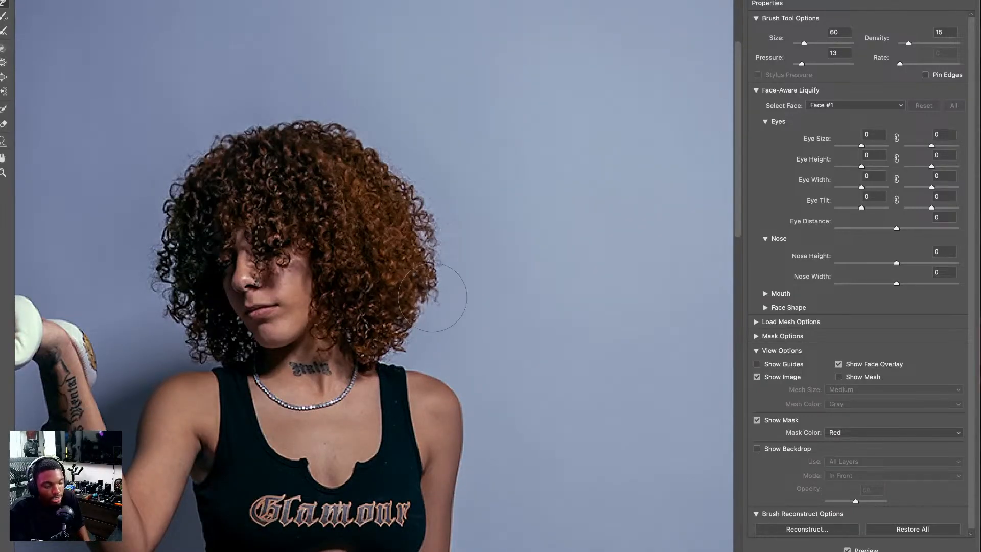
pyautogui.press(']')
pyautogui.press(']')
pyautogui.press(']')
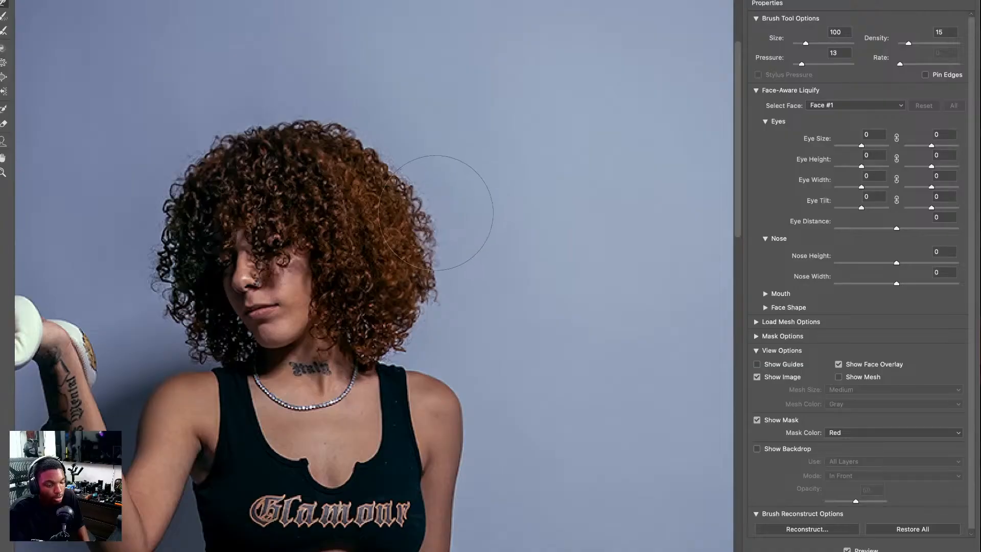
pyautogui.moveTo(254, 223); pyautogui.dragTo(501, 200)
# Smooth the inner knee bulge on the left leg in Liquify with a size 50 brush and apply the filter.
pyautogui.moveTo(486, 369)
pyautogui.mouseDown()
pyautogui.moveTo(495, 260)
pyautogui.moveTo(443, 129)
pyautogui.mouseUp()
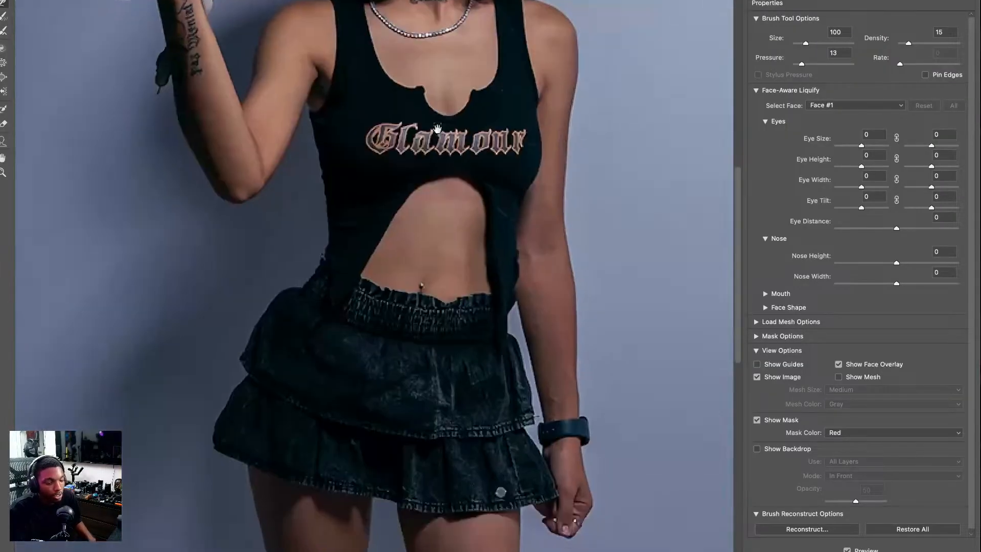
pyautogui.scroll(-12, 443, 130)
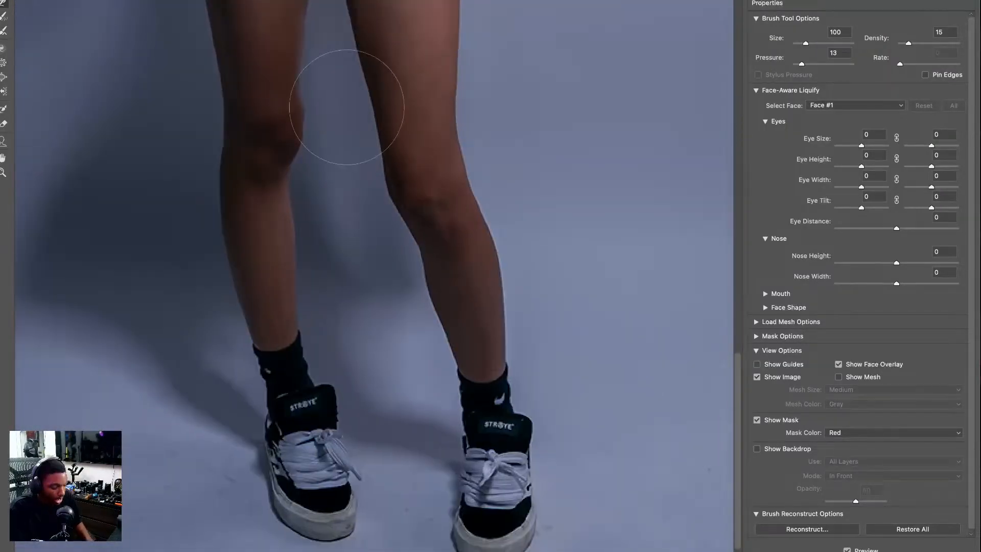
pyautogui.press('[')
pyautogui.press('[')
pyautogui.press('[')
pyautogui.press('[')
pyautogui.press('[')
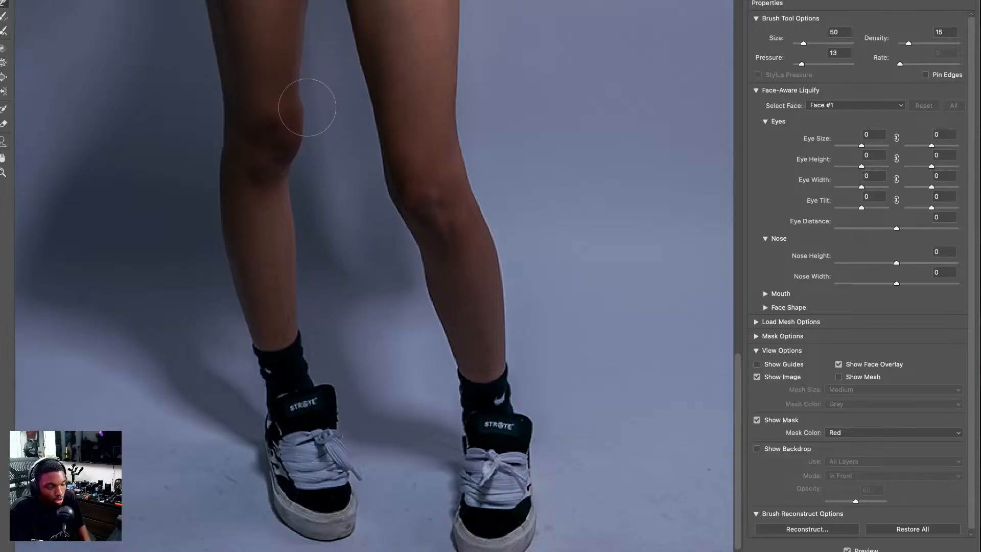
pyautogui.moveTo(303, 108); pyautogui.dragTo(301, 151)
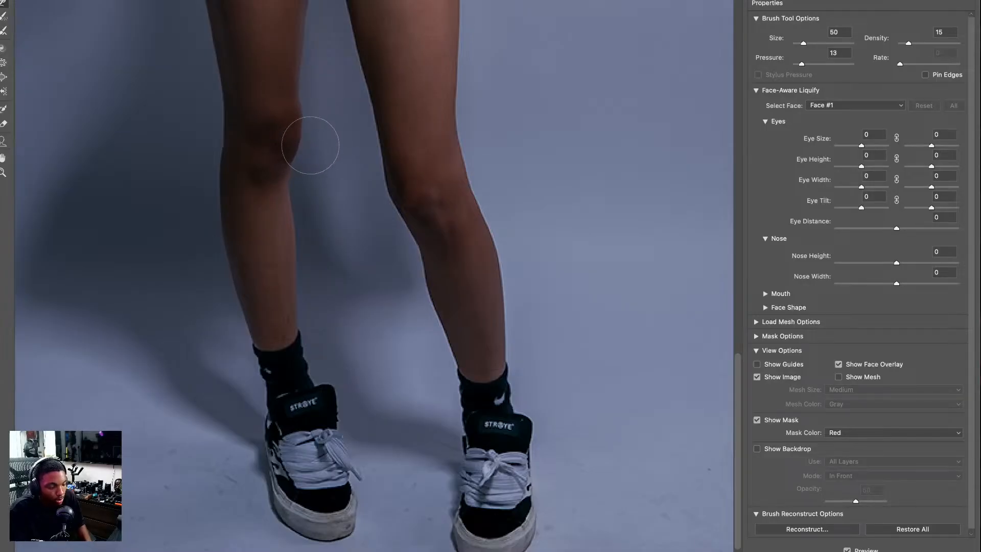
pyautogui.hotkey('ctrl', '0')
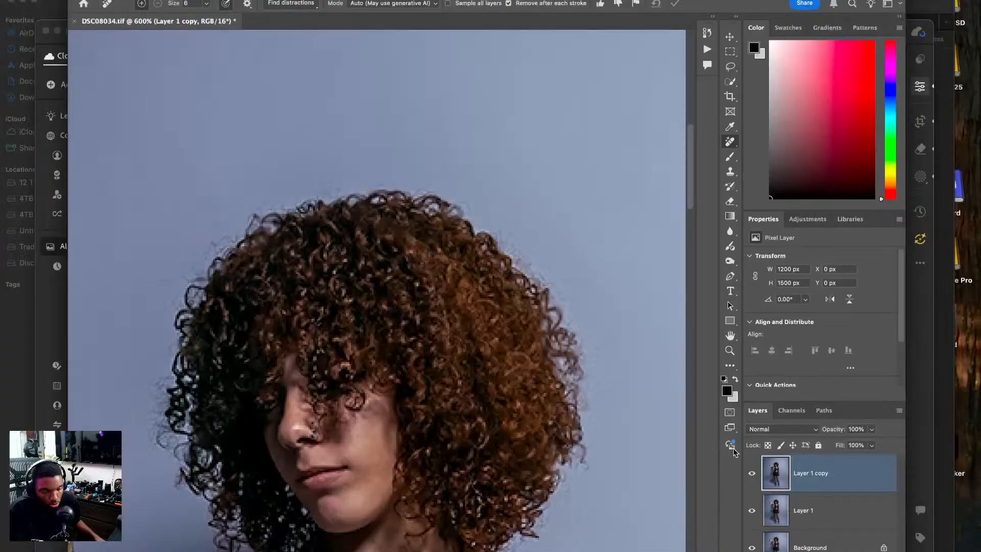
# Erase the marks on the model's shoulder and upper chest with the Remove tool at sizes 8 and 6.
pyautogui.press('super+minus')
pyautogui.press('super+equal')
pyautogui.press('super+equal')
pyautogui.moveTo(497, 363)
pyautogui.mouseDown()
pyautogui.moveTo(492, 280)
pyautogui.moveTo(477, 283)
pyautogui.moveTo(460, 245)
pyautogui.mouseUp()
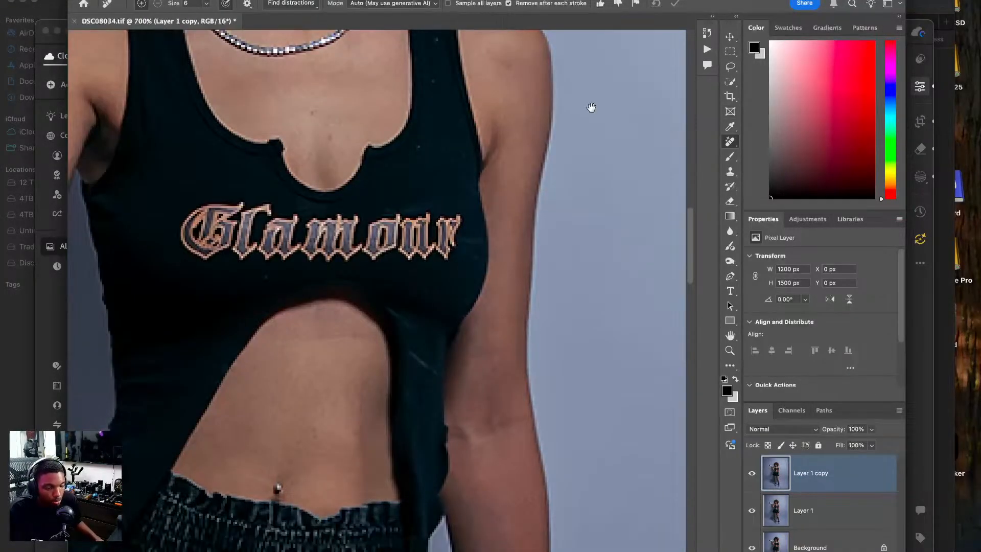
pyautogui.moveTo(591, 104); pyautogui.dragTo(586, 182)
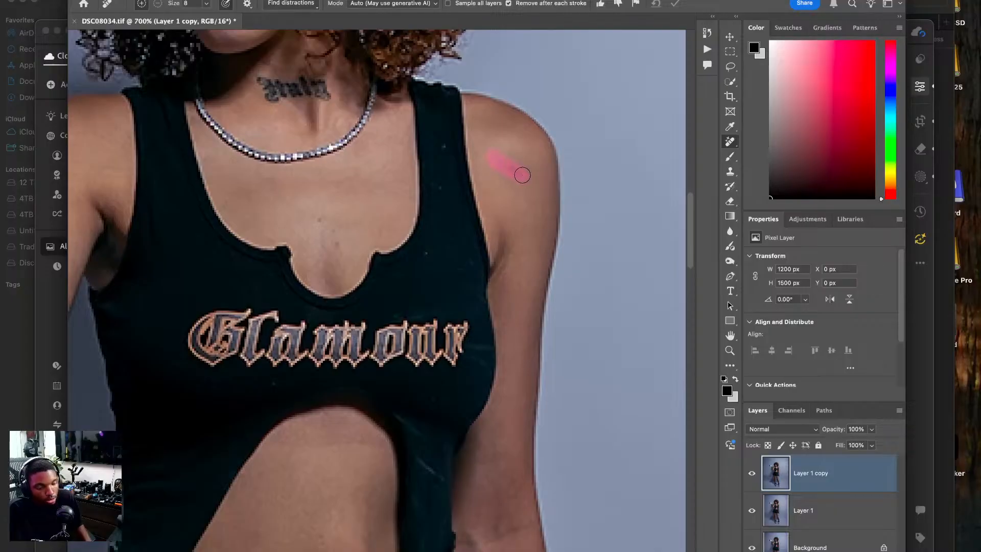
pyautogui.moveTo(345, 240); pyautogui.dragTo(339, 245)
pyautogui.moveTo(315, 210); pyautogui.dragTo(321, 219)
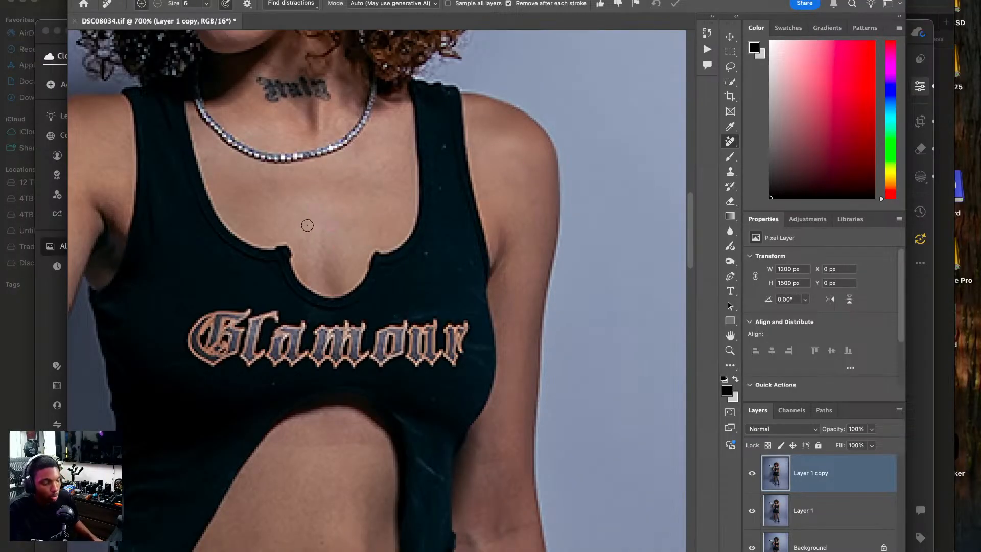
# Erase the skin marks near the elbow crease of the lowered arm with the Remove tool at size 6.
pyautogui.scroll(-10, 322, 300)
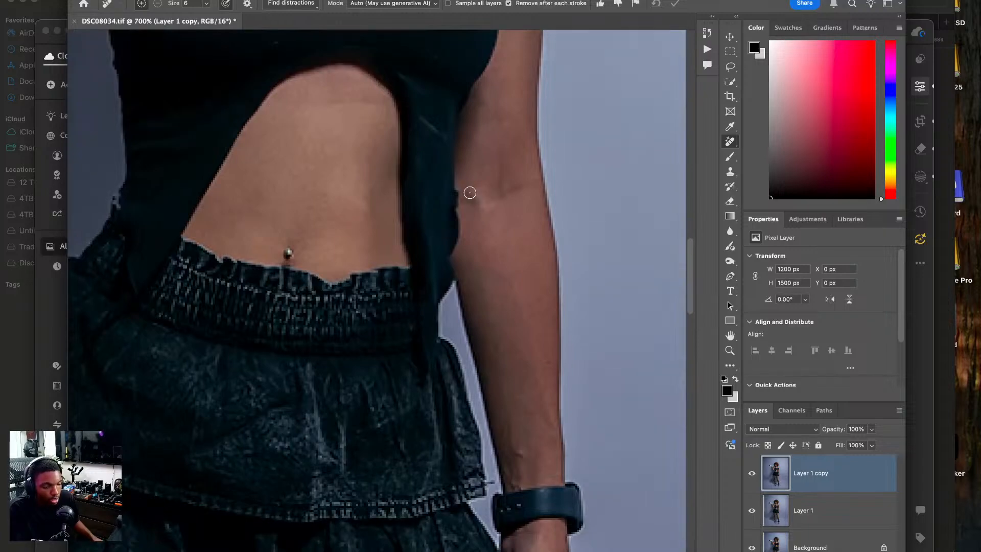
pyautogui.moveTo(504, 151)
pyautogui.mouseDown()
pyautogui.moveTo(501, 198)
pyautogui.moveTo(510, 192)
pyautogui.mouseUp()
pyautogui.scroll(-8, 514, 238)
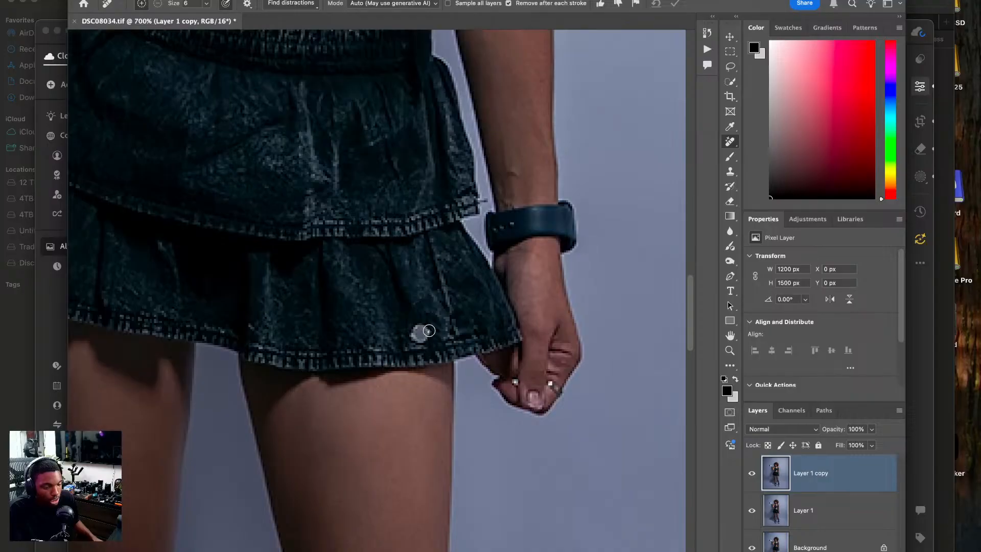
# Erase the backdrop and floor smudges between the legs and left of the left shoe with the Remove tool at size 6.
pyautogui.scroll(-15, 425, 344)
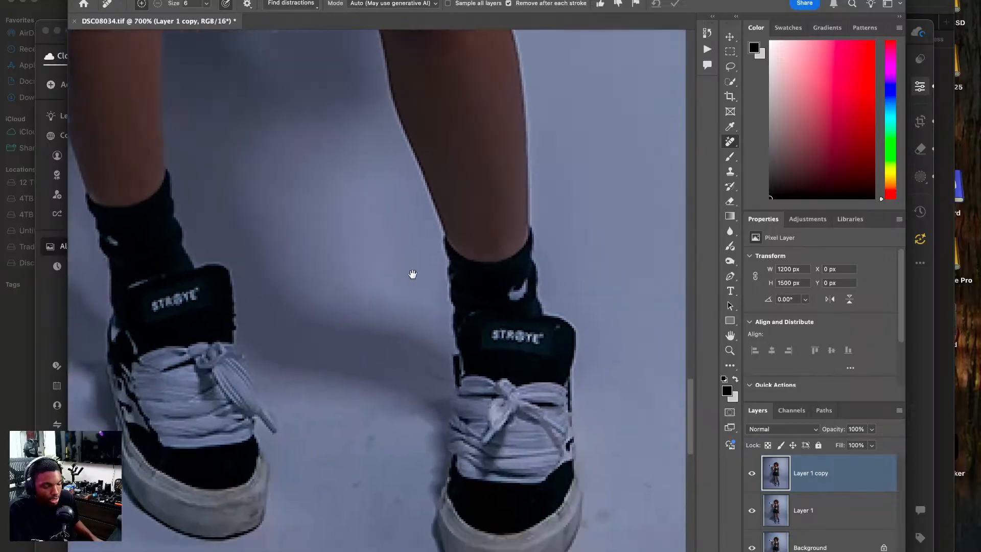
pyautogui.moveTo(164, 223)
pyautogui.mouseDown()
pyautogui.moveTo(174, 219)
pyautogui.moveTo(187, 178)
pyautogui.mouseUp()
pyautogui.moveTo(239, 215); pyautogui.dragTo(272, 212)
pyautogui.click(344, 219)
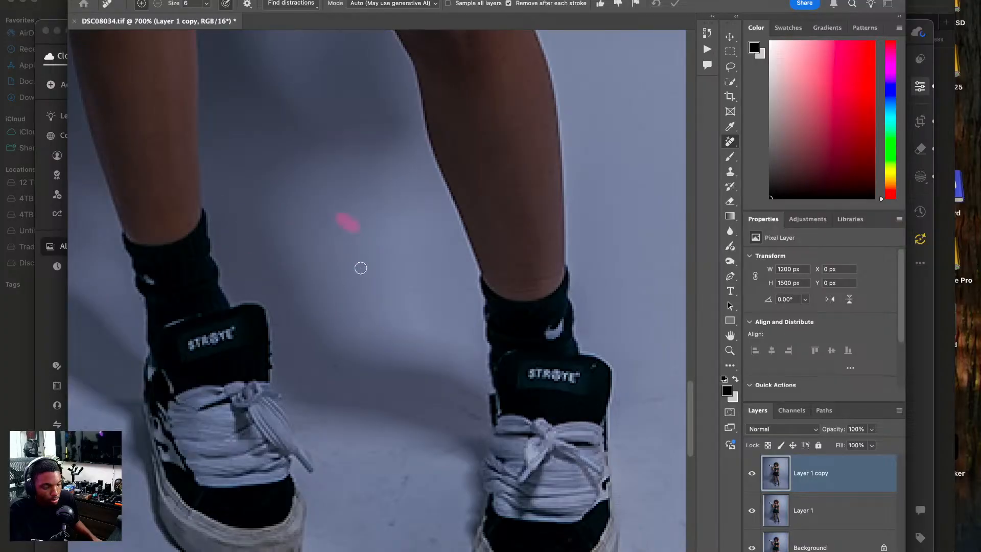
pyautogui.moveTo(375, 395)
pyautogui.mouseDown()
pyautogui.moveTo(479, 418)
pyautogui.moveTo(445, 383)
pyautogui.mouseUp()
pyautogui.moveTo(282, 444); pyautogui.dragTo(364, 436)
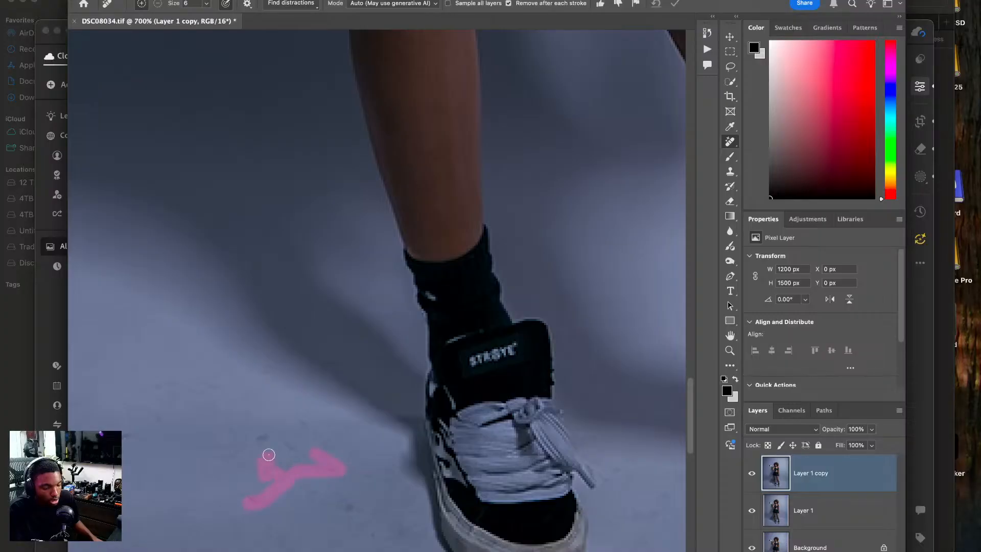
pyautogui.moveTo(310, 419); pyautogui.dragTo(310, 426)
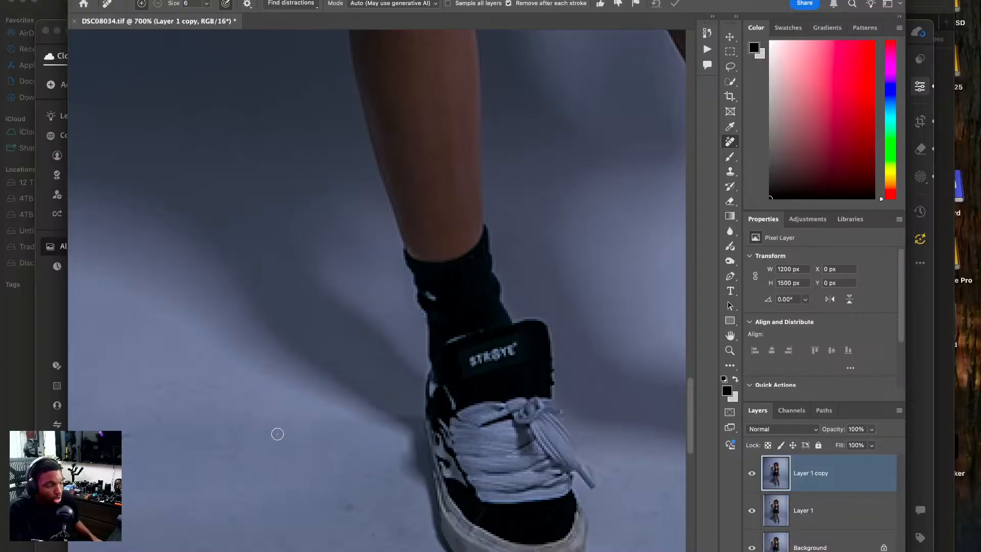
# Erase the small floor marks in front of and just beside the right shoe with the Remove tool.
pyautogui.scroll(-10, 317, 439)
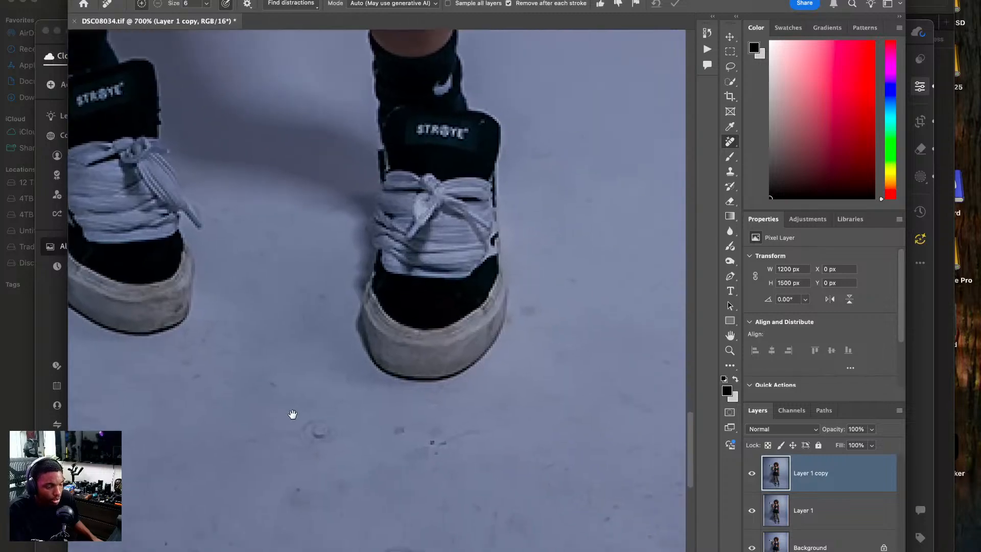
pyautogui.moveTo(316, 434); pyautogui.dragTo(317, 435)
pyautogui.moveTo(415, 437); pyautogui.dragTo(404, 440)
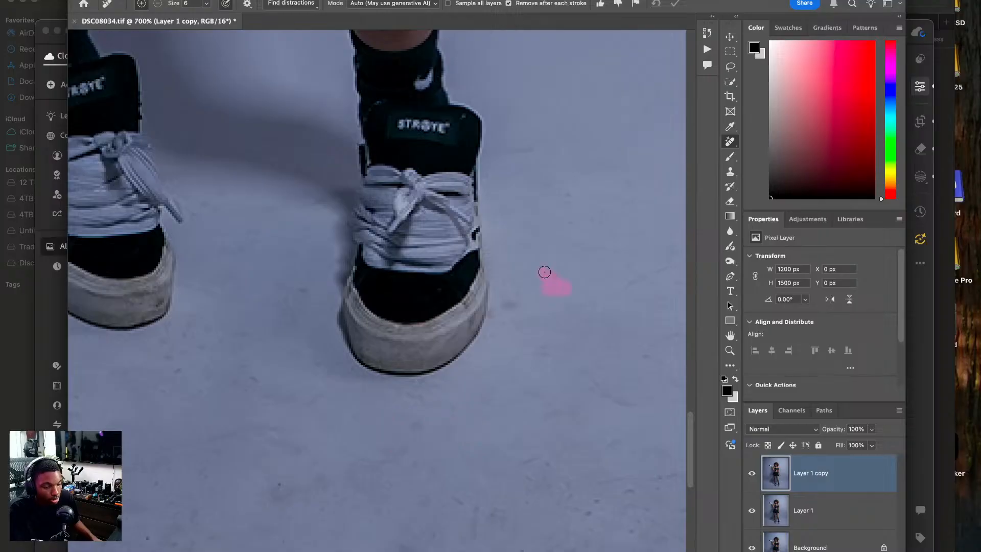
pyautogui.moveTo(576, 260); pyautogui.dragTo(523, 304)
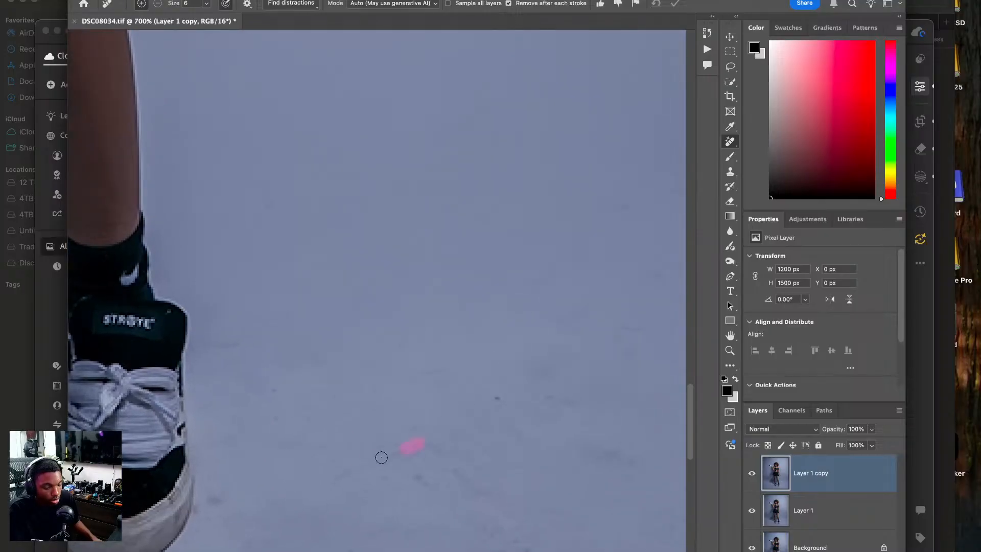
# Erase the small marks on the floor and lower backdrop to the right of the right shoe with the Remove tool at size 6.
pyautogui.moveTo(485, 392); pyautogui.dragTo(507, 399)
pyautogui.moveTo(425, 382)
pyautogui.mouseDown()
pyautogui.moveTo(489, 373)
pyautogui.moveTo(491, 393)
pyautogui.moveTo(515, 389)
pyautogui.mouseUp()
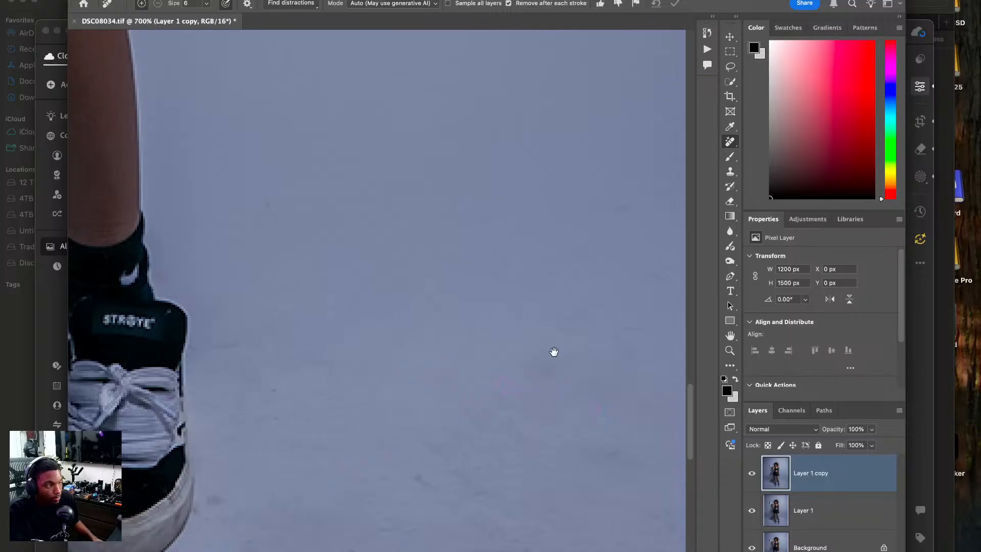
pyautogui.moveTo(547, 355); pyautogui.dragTo(469, 368)
pyautogui.moveTo(382, 315); pyautogui.dragTo(400, 323)
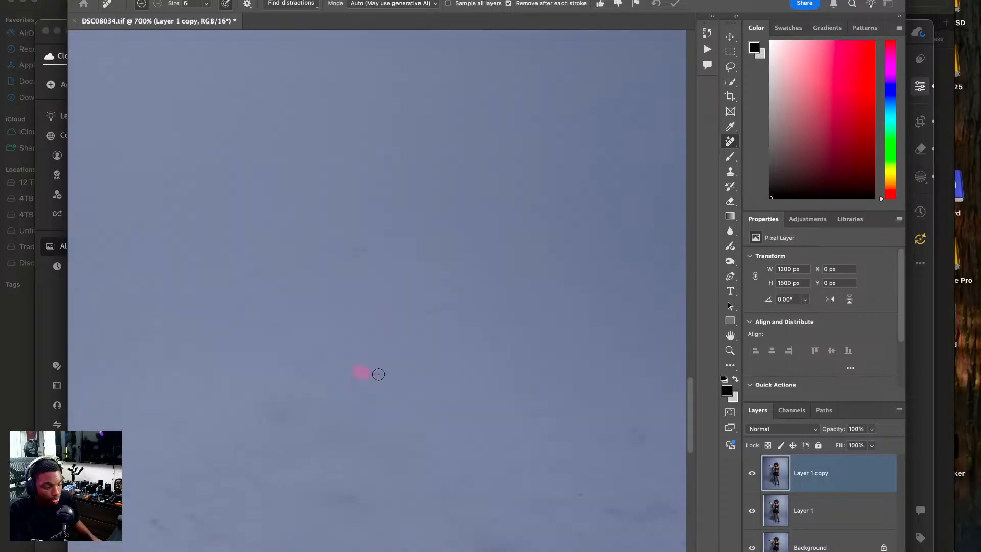
pyautogui.moveTo(244, 354); pyautogui.dragTo(285, 376)
pyautogui.moveTo(246, 320); pyautogui.dragTo(292, 330)
pyautogui.moveTo(245, 300); pyautogui.dragTo(236, 322)
pyautogui.moveTo(258, 274); pyautogui.dragTo(273, 279)
pyautogui.moveTo(344, 253); pyautogui.dragTo(358, 254)
pyautogui.hscroll(4, 432, 317)
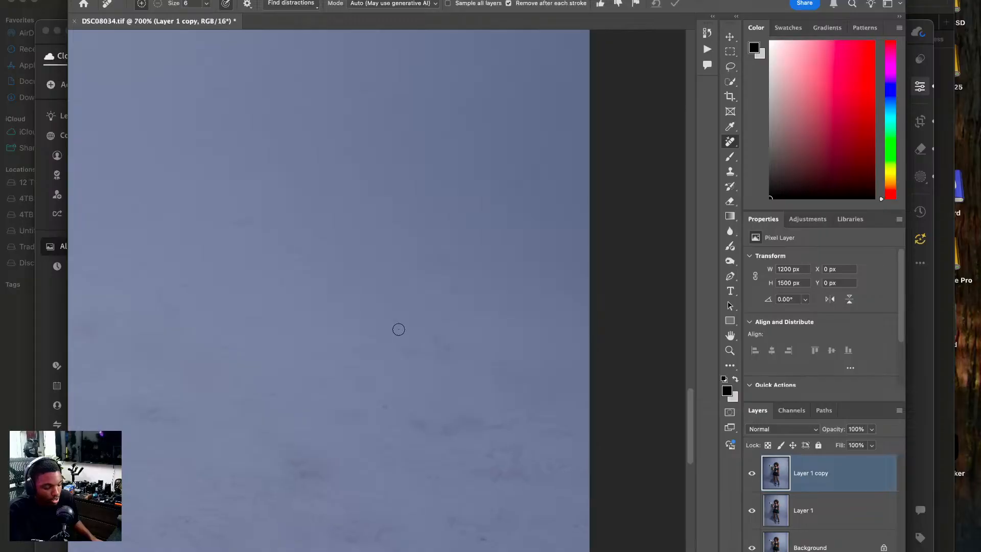
pyautogui.press('super+0')
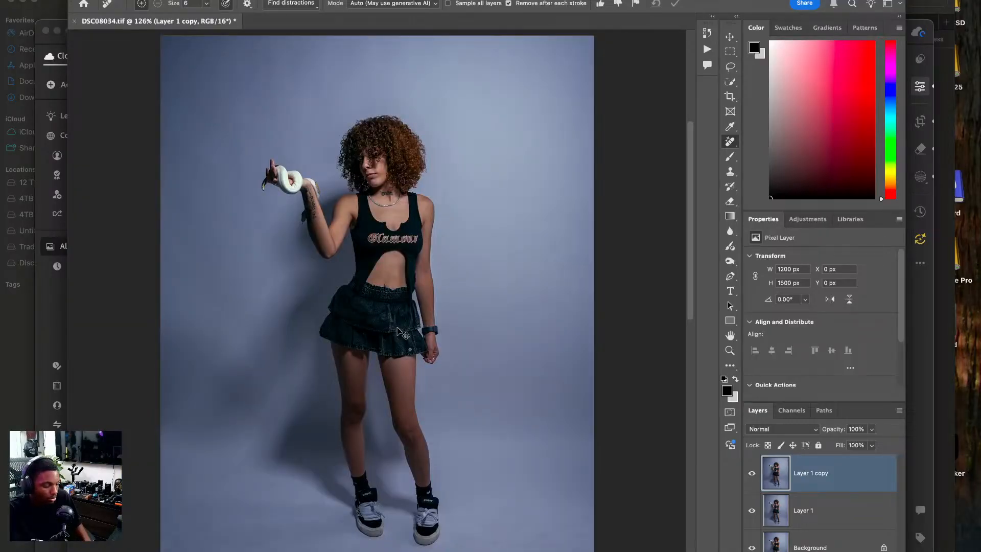
# Erase the floor marks near the image's lower edge, right of the right shoe, with the Remove tool at size 15.
pyautogui.press('super+plus')
pyautogui.press('super+plus')
pyautogui.moveTo(480, 467); pyautogui.dragTo(306, 296)
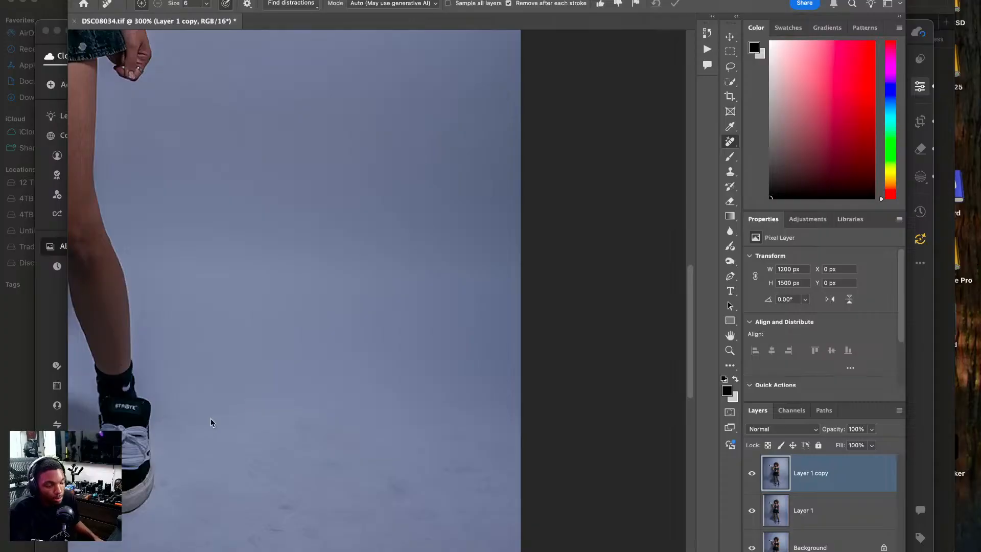
pyautogui.scroll(-3, 451, 434)
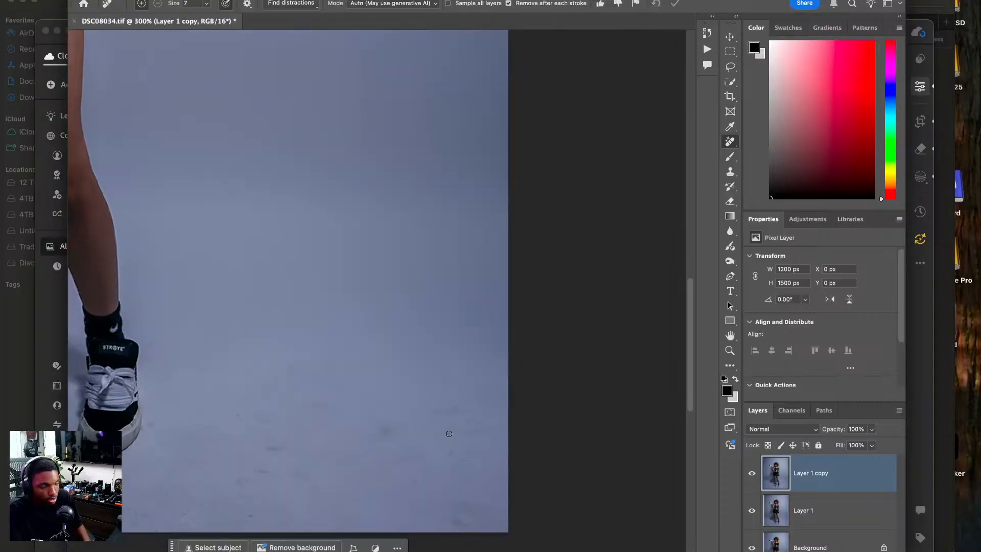
pyautogui.hscroll(-5, 457, 453)
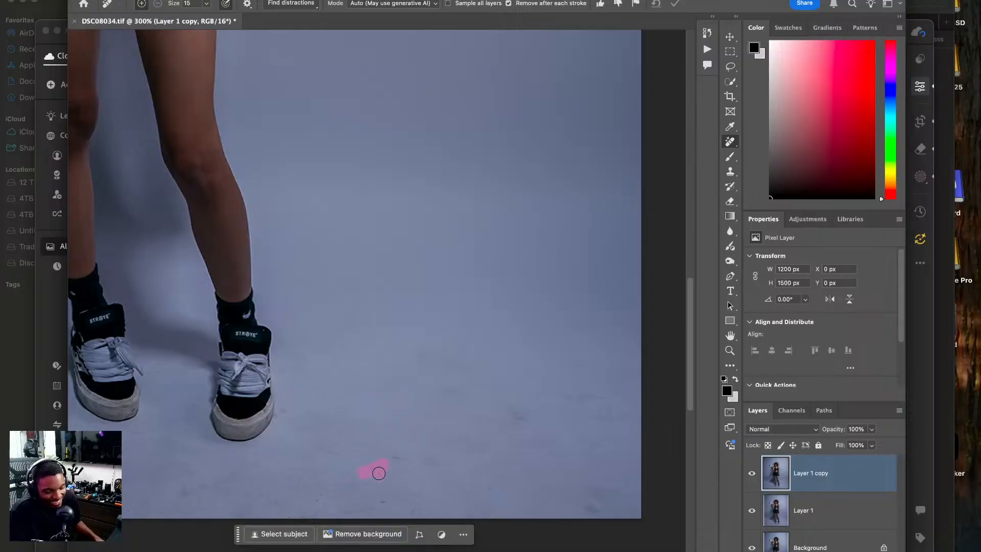
pyautogui.moveTo(413, 459); pyautogui.dragTo(415, 458)
pyautogui.moveTo(374, 503); pyautogui.dragTo(385, 503)
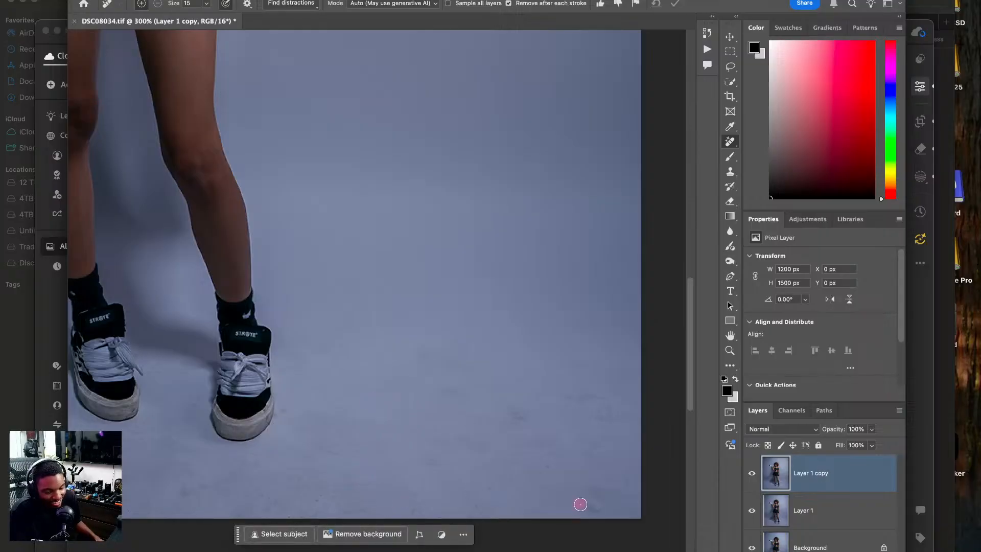
# Erase the smudges on the floor left of the left shoe with the Remove tool at size 15.
pyautogui.hscroll(-10, 497, 456)
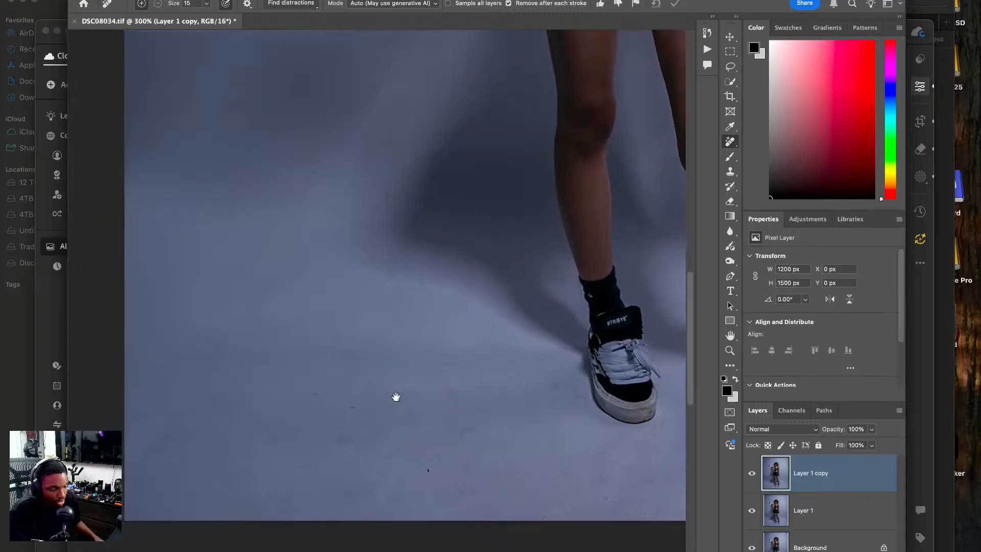
pyautogui.moveTo(397, 397); pyautogui.dragTo(414, 385)
pyautogui.moveTo(333, 378); pyautogui.dragTo(338, 380)
pyautogui.moveTo(349, 427); pyautogui.dragTo(373, 423)
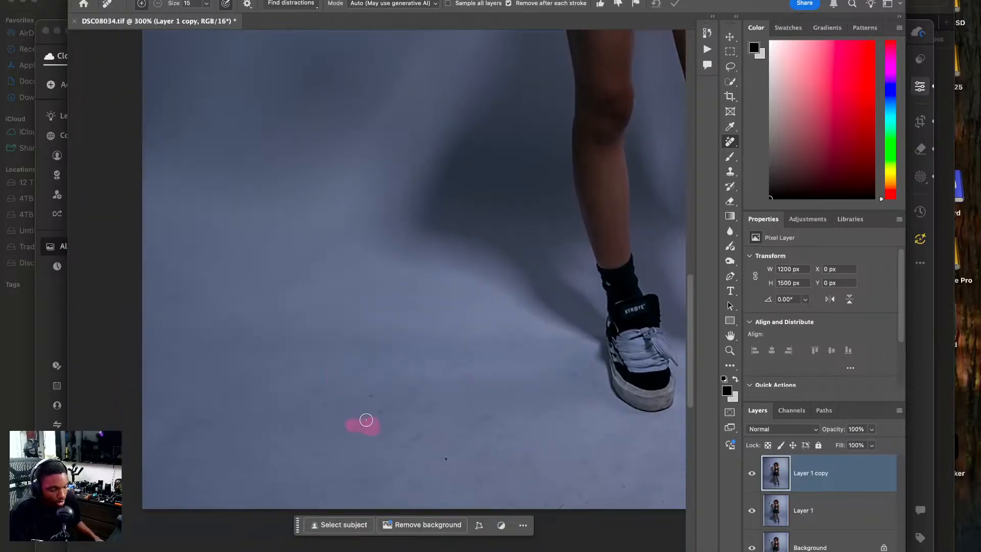
pyautogui.moveTo(364, 382); pyautogui.dragTo(362, 408)
pyautogui.moveTo(285, 358); pyautogui.dragTo(300, 357)
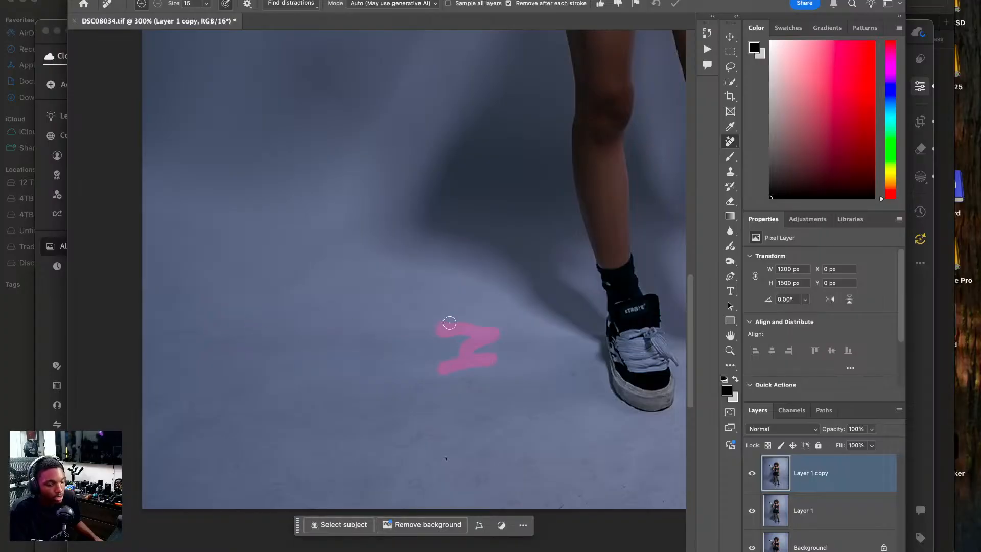
pyautogui.moveTo(429, 305); pyautogui.dragTo(453, 322)
# Erase the remaining dark smudges on the floor between the right shoe and the right image edge with the Remove tool.
pyautogui.scroll(10, 345, 304)
pyautogui.hscroll(5, 346, 305)
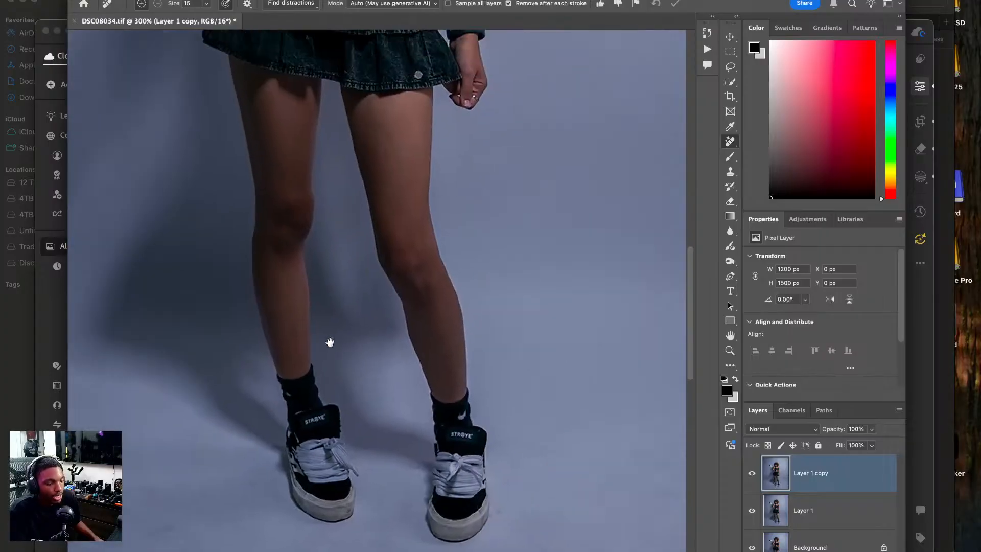
pyautogui.scroll(10, 368, 348)
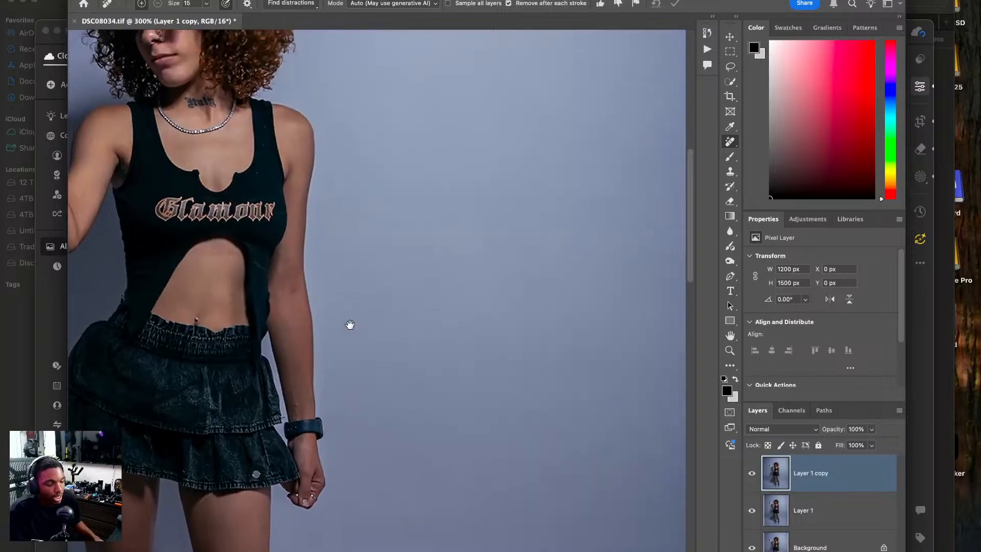
pyautogui.hscroll(10, 252, 307)
pyautogui.scroll(-15, 341, 383)
pyautogui.hscroll(-10, 341, 383)
pyautogui.scroll(-5, 443, 268)
pyautogui.hscroll(2, 443, 269)
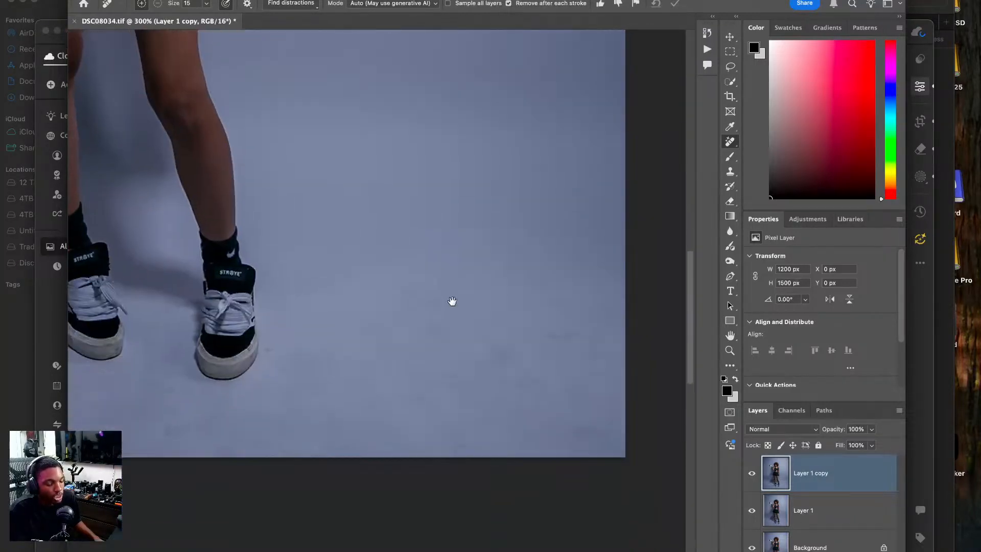
pyautogui.moveTo(395, 257)
pyautogui.mouseDown()
pyautogui.moveTo(433, 249)
pyautogui.moveTo(437, 260)
pyautogui.moveTo(420, 291)
pyautogui.moveTo(454, 296)
pyautogui.mouseUp()
pyautogui.moveTo(496, 328); pyautogui.dragTo(496, 329)
pyautogui.moveTo(532, 292); pyautogui.dragTo(549, 300)
pyautogui.moveTo(522, 257); pyautogui.dragTo(550, 259)
pyautogui.moveTo(580, 321)
pyautogui.mouseDown()
pyautogui.moveTo(578, 311)
pyautogui.moveTo(580, 319)
pyautogui.mouseUp()
# Erase the mark beside the left shoe, the smudge farther left and the dark speck below with the Remove tool.
pyautogui.hscroll(-6, 447, 333)
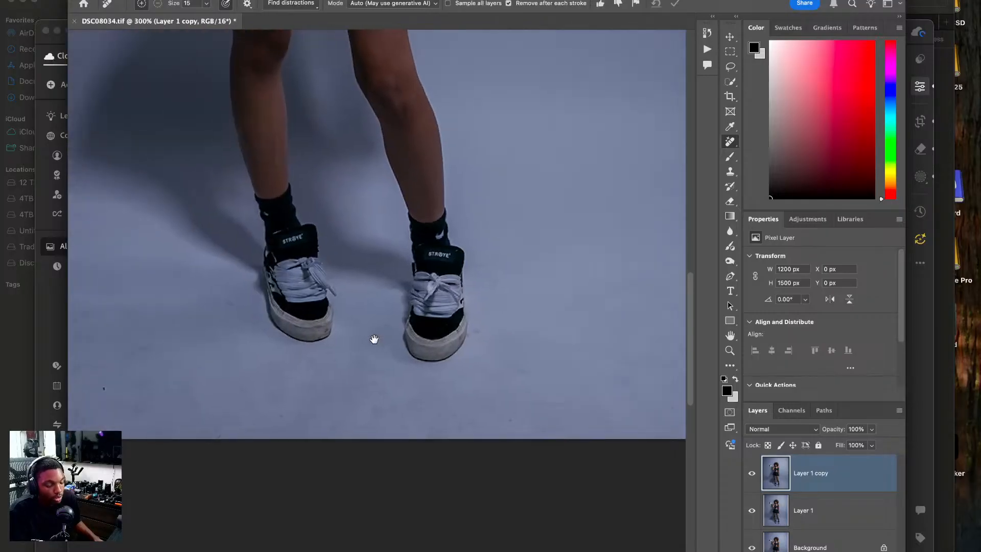
pyautogui.moveTo(289, 324); pyautogui.dragTo(274, 329)
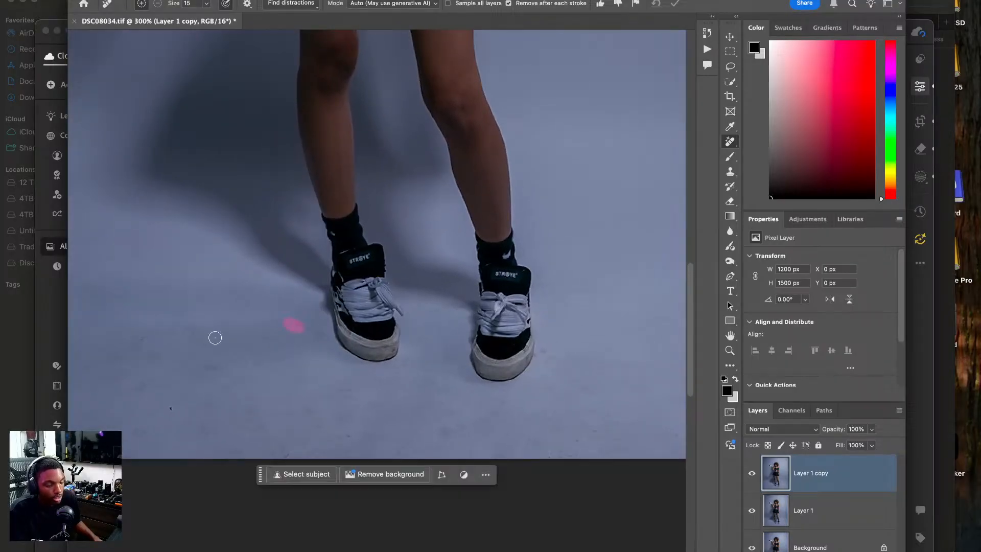
pyautogui.moveTo(191, 324); pyautogui.dragTo(154, 344)
pyautogui.click(175, 412)
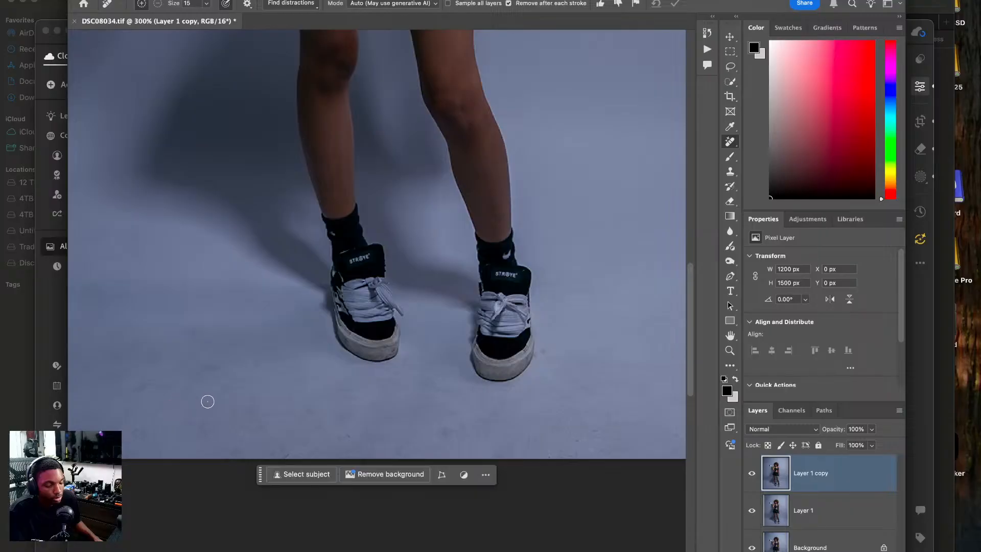
# Close DSC08034.tif and save its changes.
pyautogui.press('super+0')
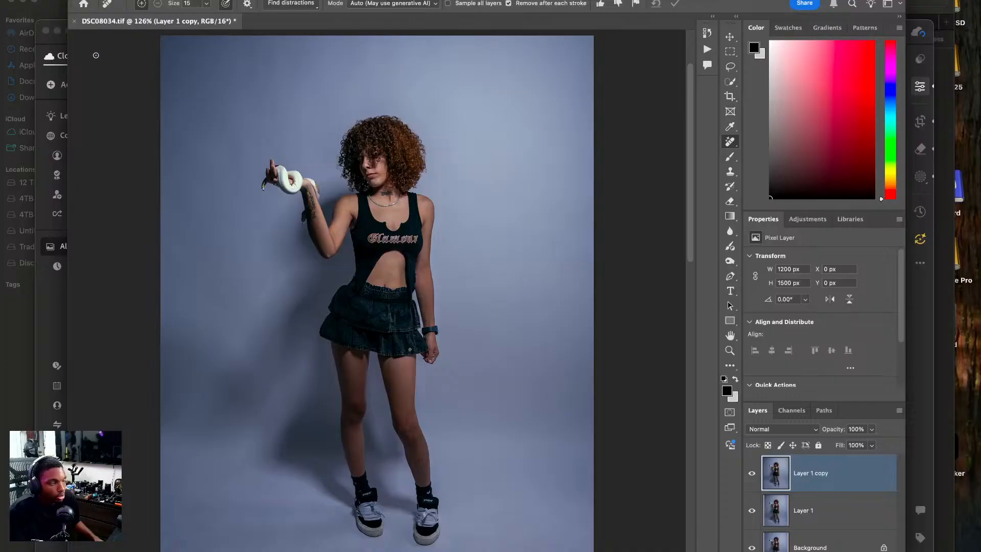
pyautogui.click(75, 23)
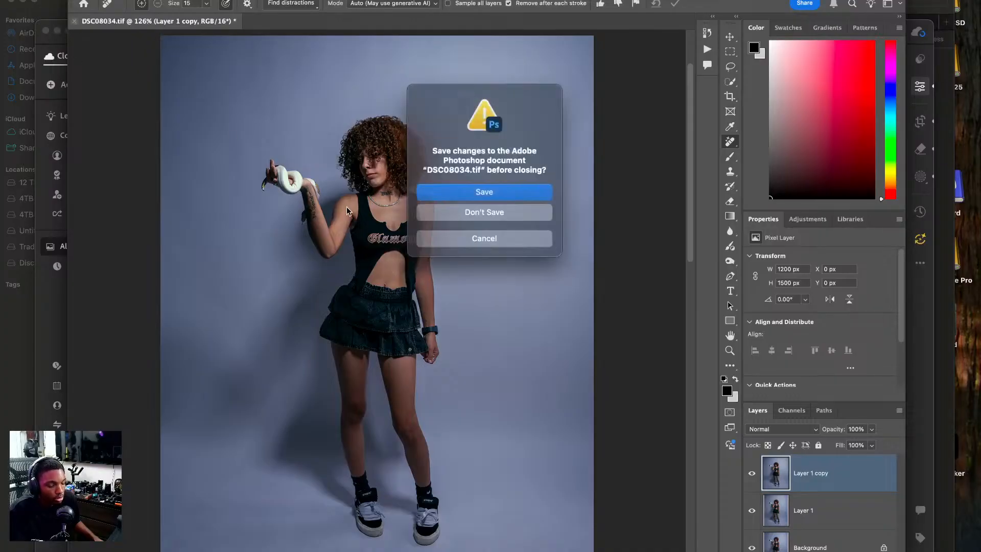
pyautogui.press('Return')
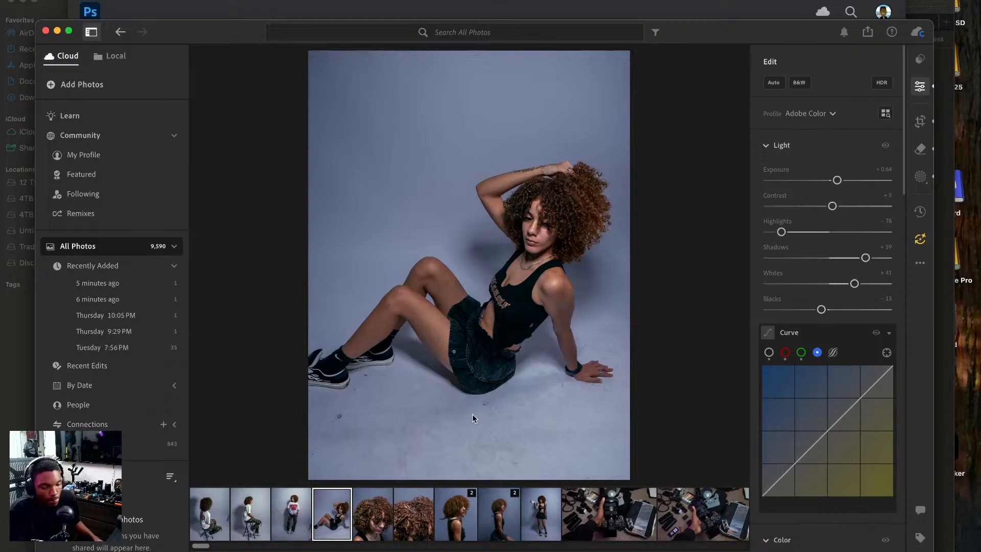
# In Lightroom, send the standing photo with the Ninth Hall T-shirt and camo pants to Photoshop for editing.
pyautogui.press('Left')
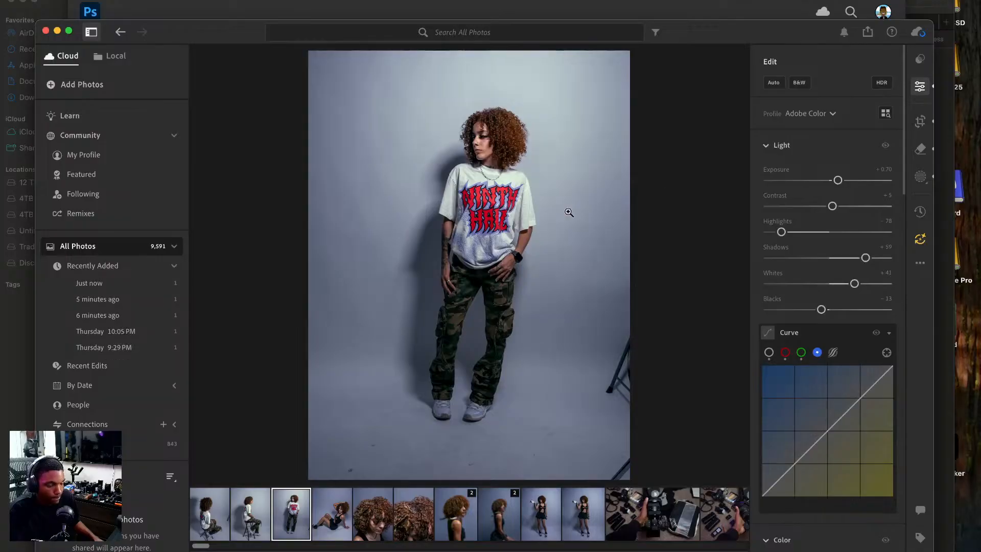
pyautogui.rightClick(486, 216)
pyautogui.moveTo(562, 295)
pyautogui.click(645, 298)
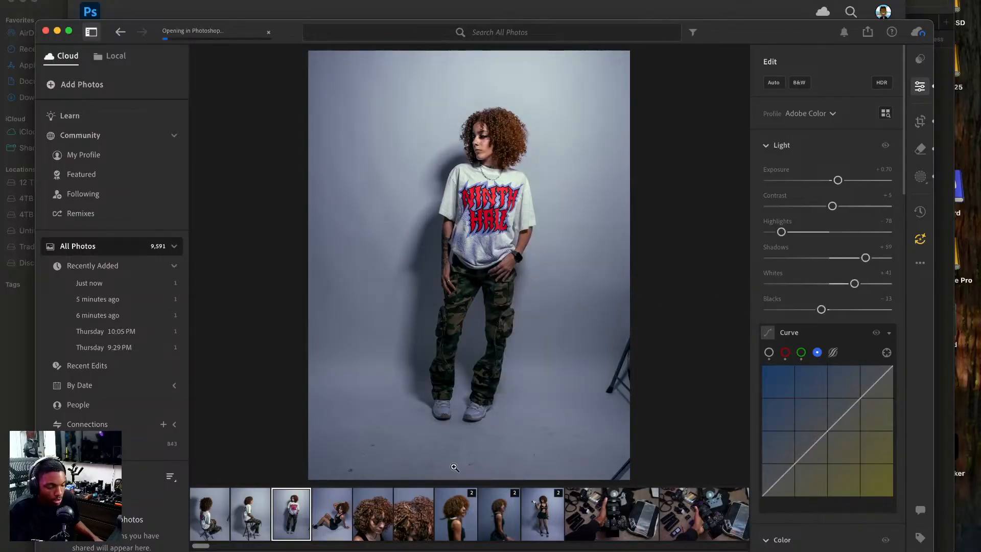
# Send the side-profile photo of the model sitting on the stool to Photoshop for editing.
pyautogui.click(250, 514)
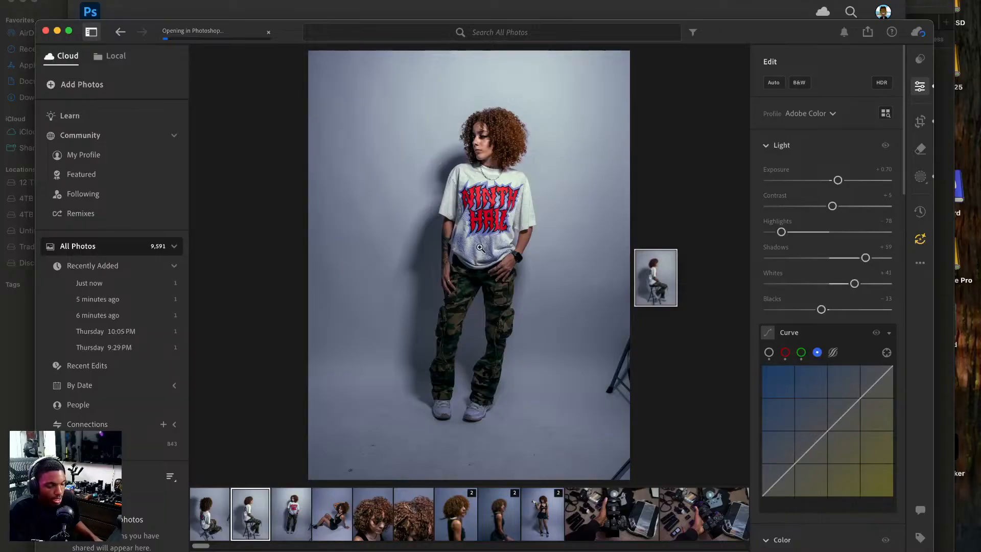
pyautogui.rightClick(502, 242)
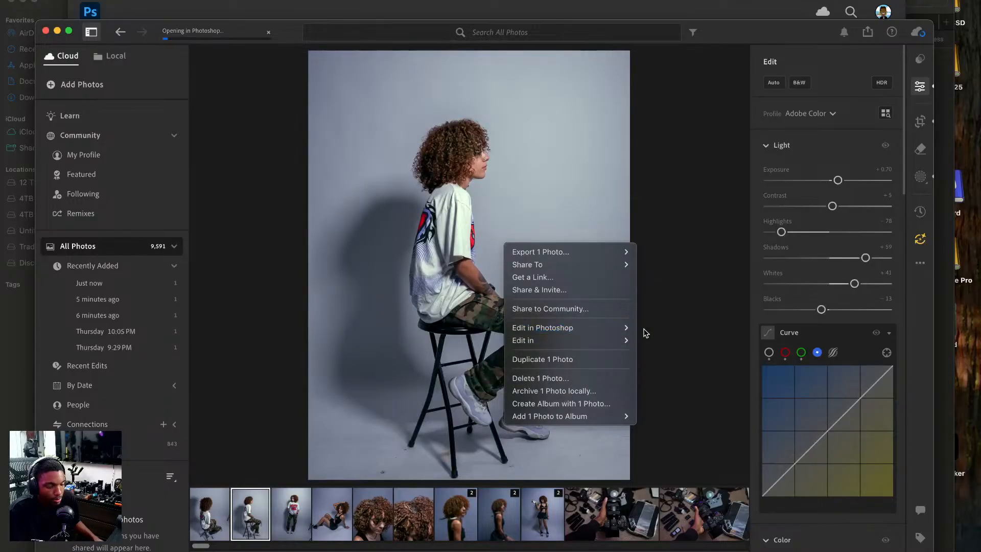
pyautogui.click(622, 331)
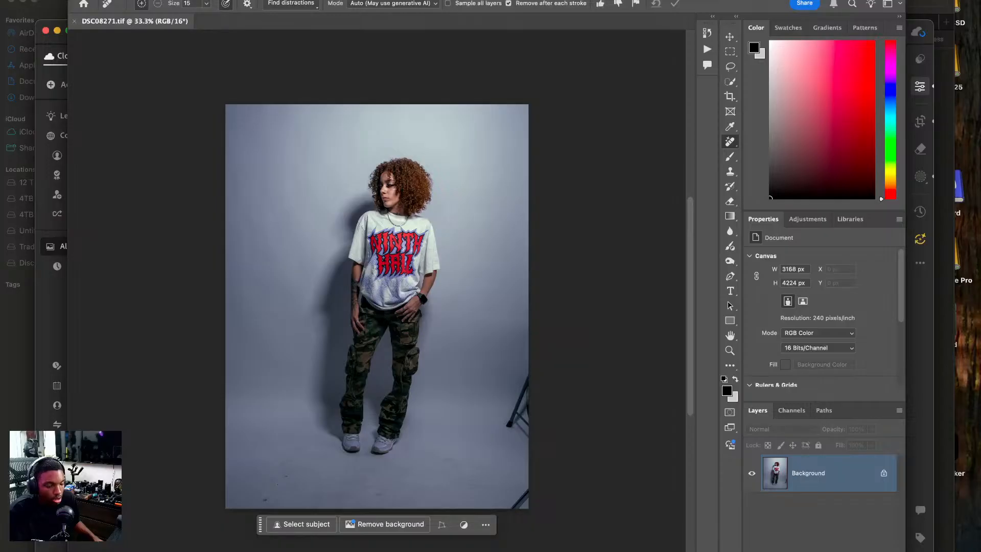
# Duplicate the DSC08271.tif photo layer twice and crop the image to 4 x 5 in at 300 ppi around the standing model.
pyautogui.hotkey('ctrl', 'j')
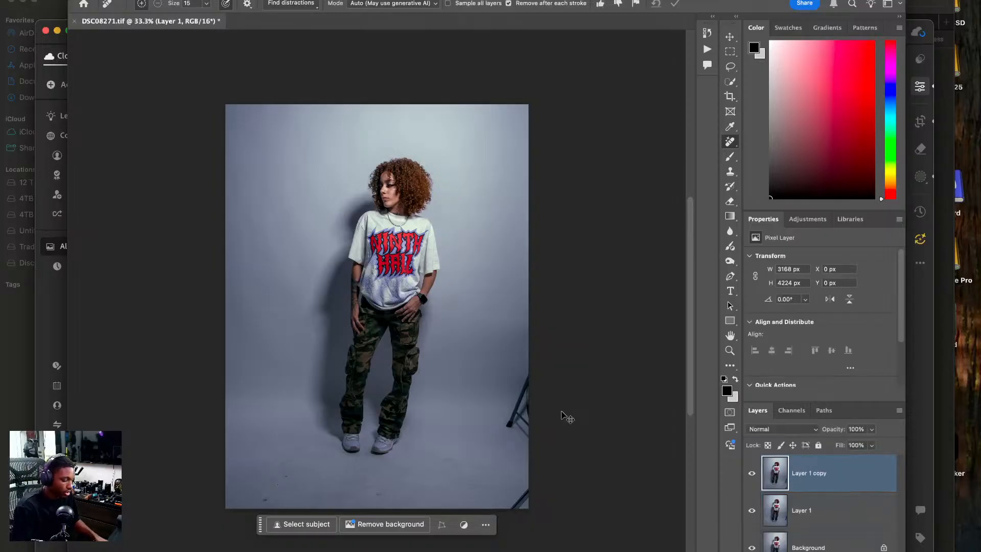
pyautogui.hotkey('ctrl', 'j')
pyautogui.press('c')
pyautogui.moveTo(428, 333); pyautogui.dragTo(419, 346)
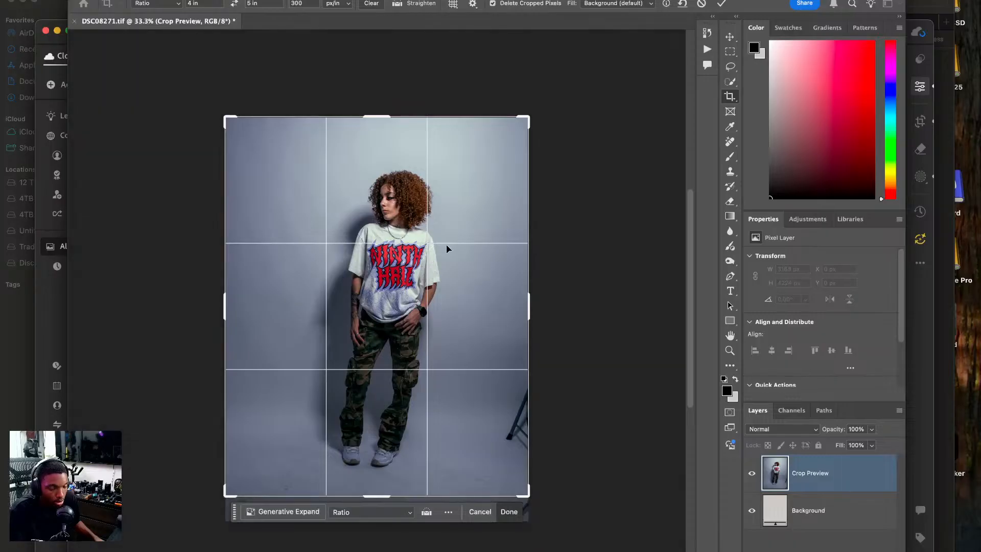
pyautogui.press('Return')
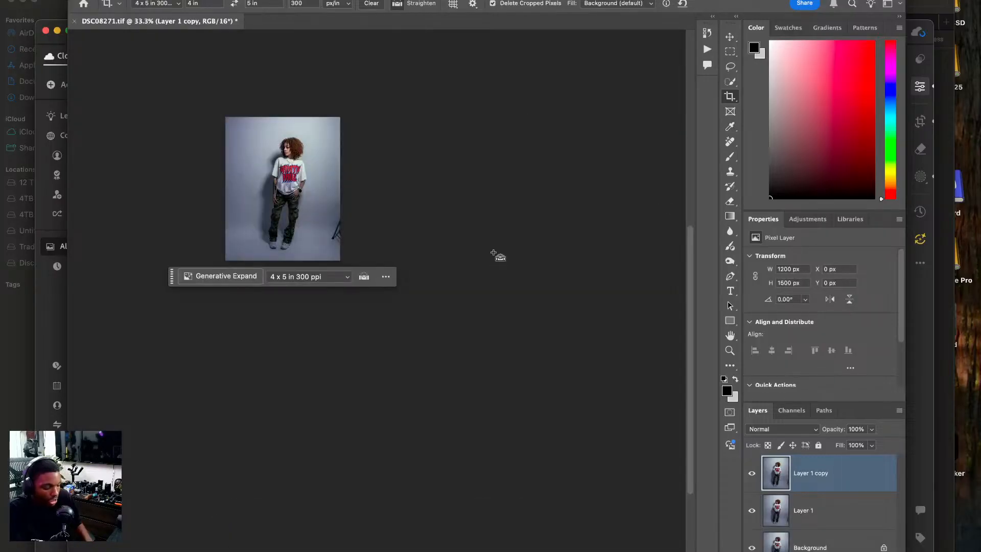
pyautogui.press('super+0')
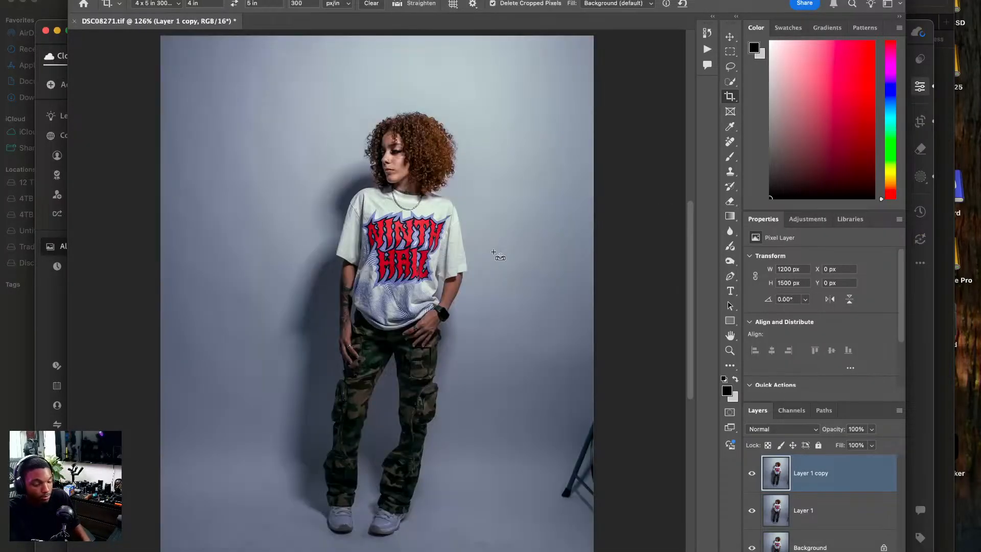
# Remove the black stand at the image's right edge by patching it with clean backdrop using the Patch tool.
pyautogui.moveTo(516, 279); pyautogui.dragTo(321, 257)
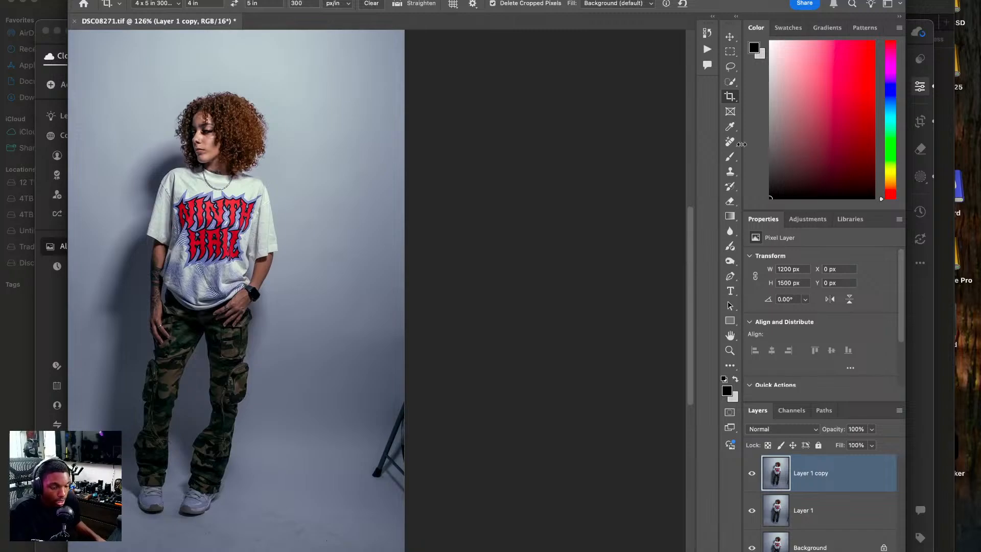
pyautogui.moveTo(734, 144); pyautogui.dragTo(771, 173)
pyautogui.moveTo(416, 396)
pyautogui.mouseDown()
pyautogui.moveTo(368, 455)
pyautogui.moveTo(366, 483)
pyautogui.moveTo(413, 499)
pyautogui.moveTo(403, 471)
pyautogui.mouseUp()
pyautogui.moveTo(339, 467); pyautogui.dragTo(329, 467)
pyautogui.press('super+d')
# Patch the area at the right edge where the stand was with the neighbouring backdrop and deselect it.
pyautogui.moveTo(100, 447); pyautogui.dragTo(284, 432)
pyautogui.moveTo(464, 408); pyautogui.dragTo(335, 425)
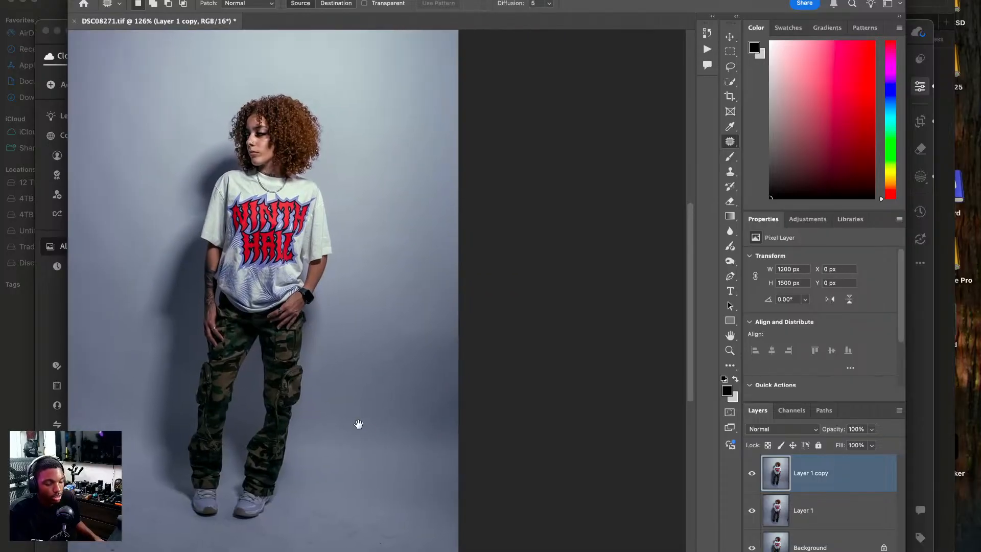
pyautogui.moveTo(484, 389)
pyautogui.mouseDown()
pyautogui.moveTo(456, 445)
pyautogui.moveTo(477, 416)
pyautogui.mouseUp()
pyautogui.moveTo(399, 419); pyautogui.dragTo(394, 408)
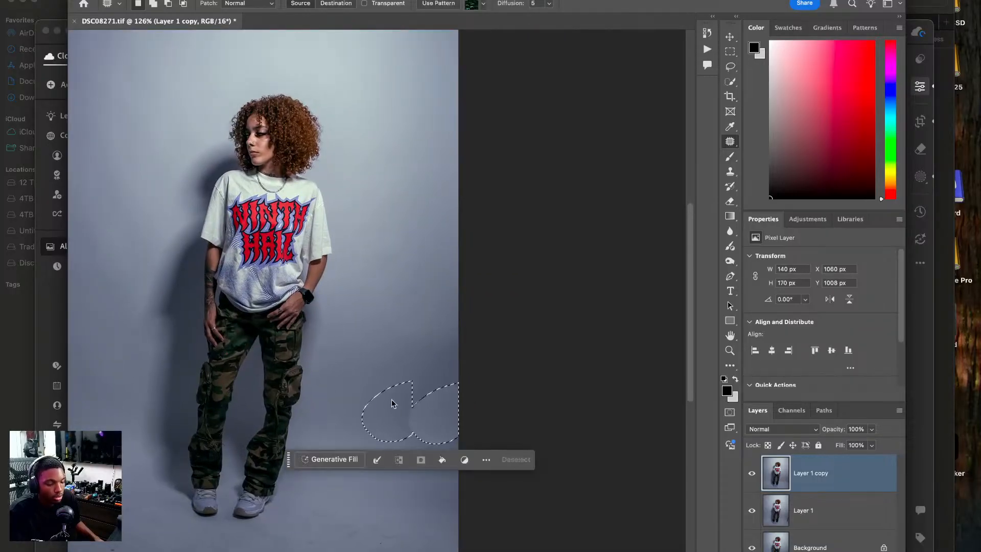
pyautogui.press('super+d')
pyautogui.moveTo(495, 459); pyautogui.dragTo(670, 434)
pyautogui.moveTo(510, 406); pyautogui.dragTo(508, 471)
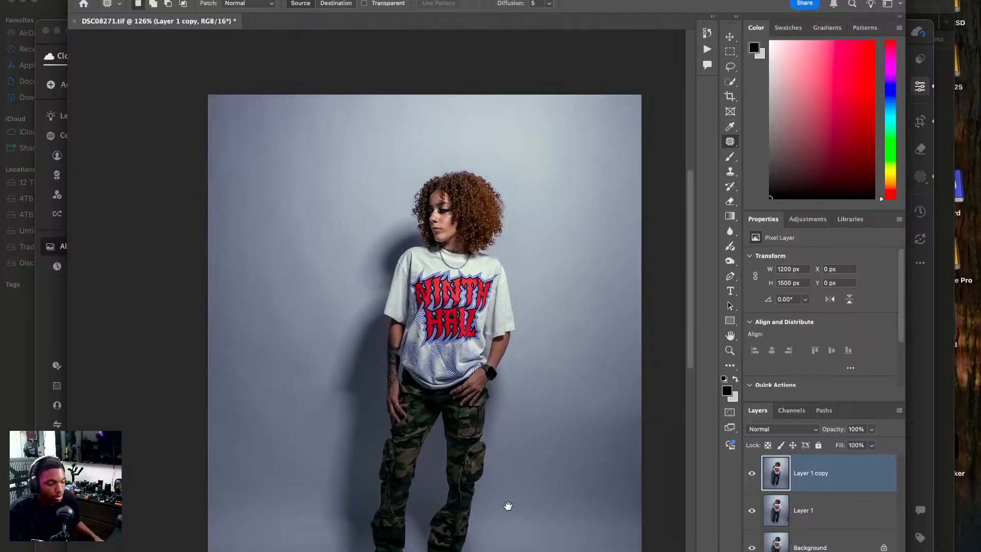
# Switch to Lightroom and send the photo of the model seated on the stool facing away to Photoshop for editing.
pyautogui.click(45, 405)
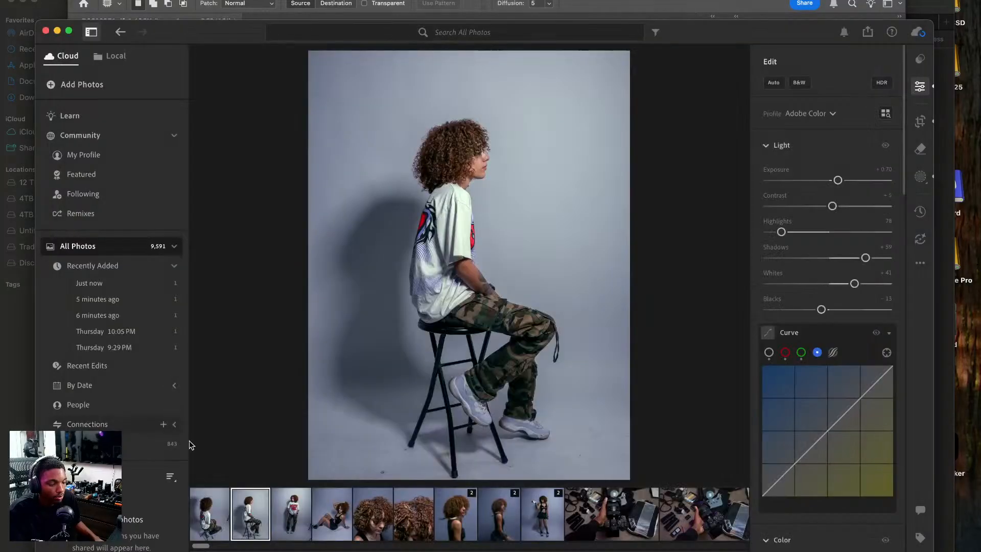
pyautogui.press('Left')
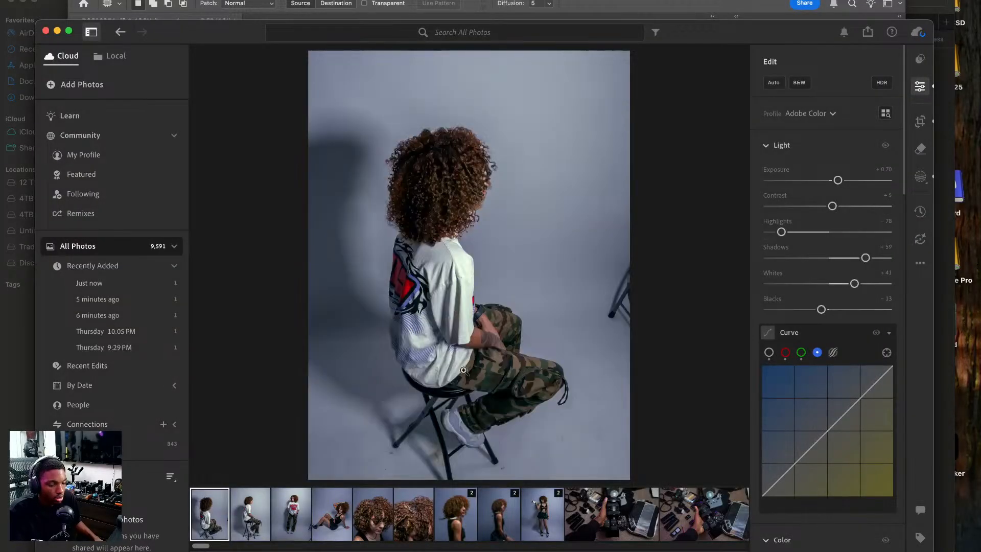
pyautogui.rightClick(501, 319)
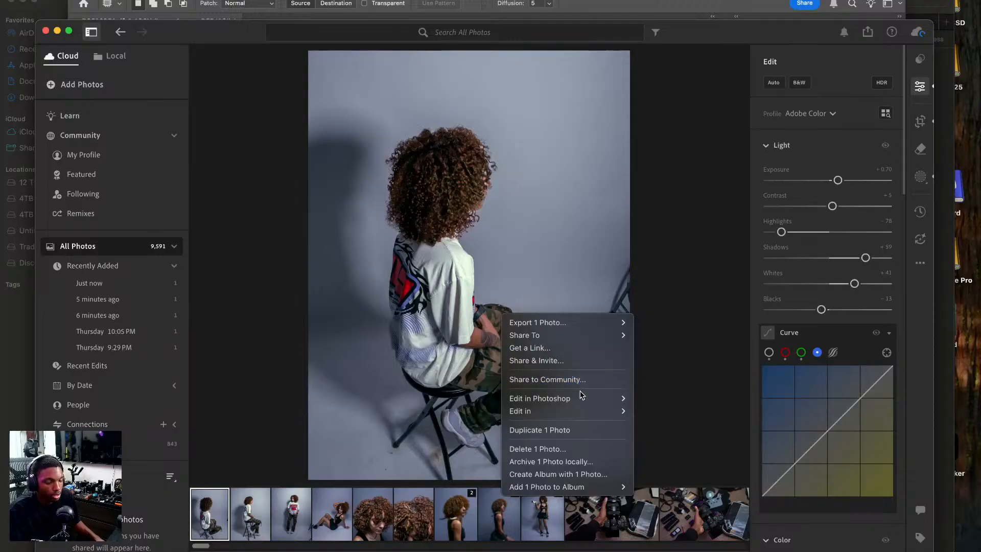
pyautogui.moveTo(582, 397)
pyautogui.click(664, 401)
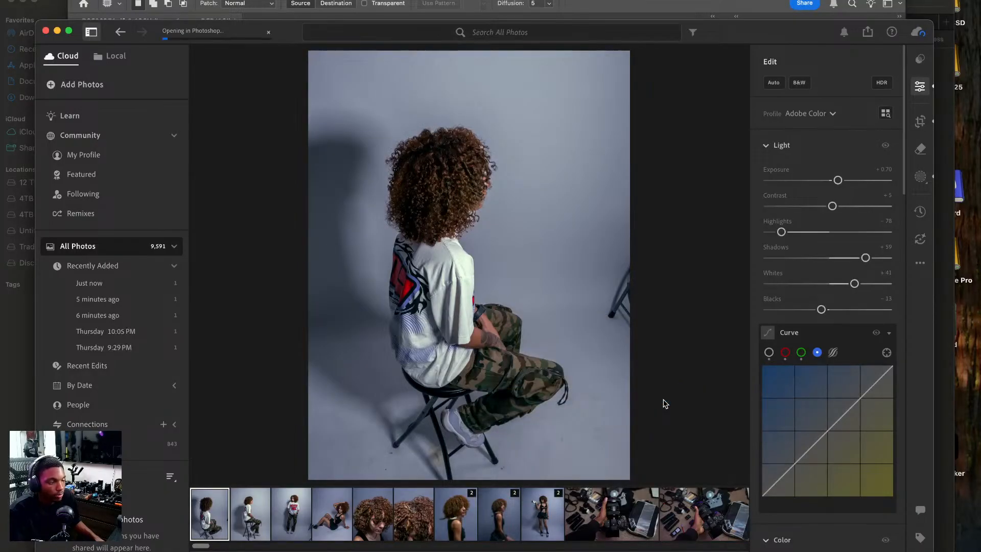
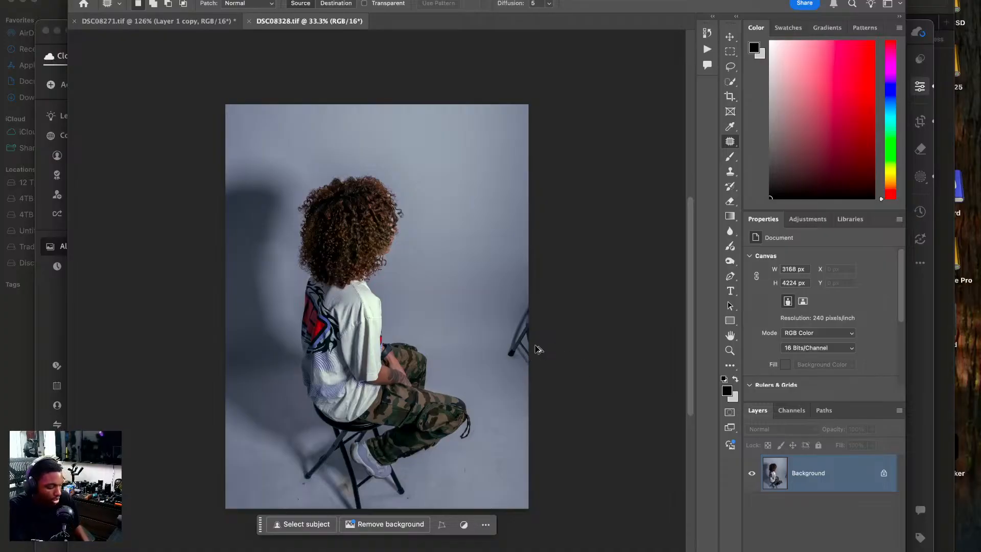
# Duplicate the DSC08328.tif photo layer twice, patch the black stand at the image's right edge with clean backdrop, and deselect.
pyautogui.press('super+j')
pyautogui.press('super+j')
pyautogui.press('super+equal')
pyautogui.moveTo(522, 340); pyautogui.dragTo(264, 326)
pyautogui.moveTo(361, 272)
pyautogui.mouseDown()
pyautogui.moveTo(324, 298)
pyautogui.moveTo(306, 357)
pyautogui.moveTo(361, 414)
pyautogui.mouseUp()
pyautogui.moveTo(330, 366); pyautogui.dragTo(270, 366)
pyautogui.press('super+d')
# Remove the brownish stain on the floor between the stool's legs using the Remove tool.
pyautogui.moveTo(261, 296); pyautogui.dragTo(301, 115)
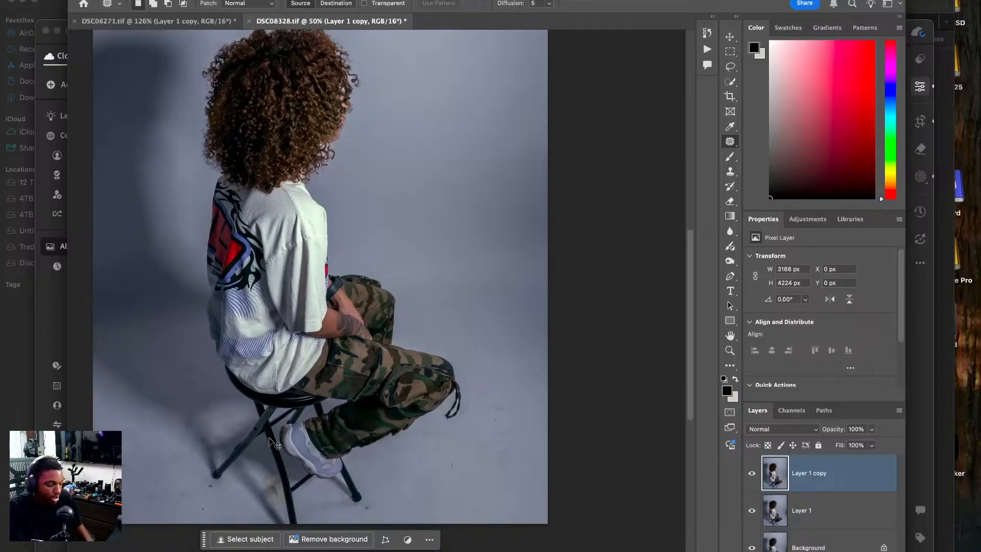
pyautogui.press('super+plus')
pyautogui.press('super+plus')
pyautogui.moveTo(274, 490); pyautogui.dragTo(308, 344)
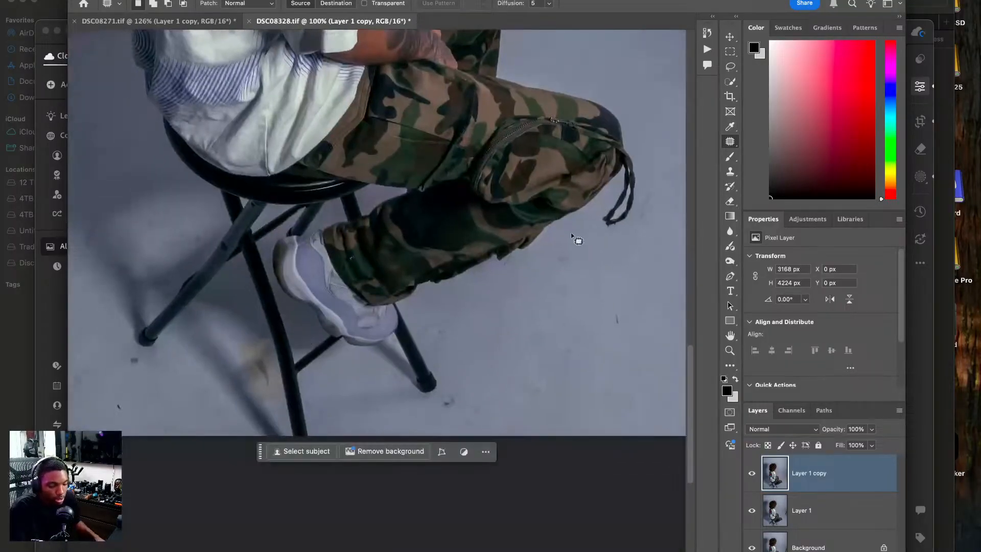
pyautogui.click(736, 142)
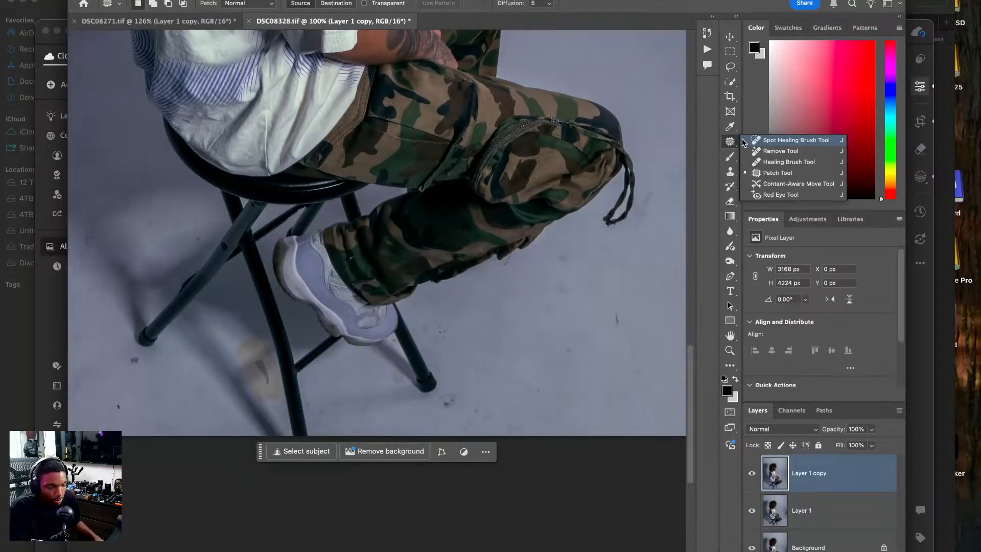
pyautogui.click(769, 152)
pyautogui.press(']')
pyautogui.press(']')
pyautogui.moveTo(261, 338)
pyautogui.mouseDown()
pyautogui.moveTo(238, 354)
pyautogui.moveTo(259, 400)
pyautogui.moveTo(279, 396)
pyautogui.moveTo(259, 344)
pyautogui.moveTo(247, 367)
pyautogui.moveTo(259, 386)
pyautogui.moveTo(256, 355)
pyautogui.moveTo(272, 391)
pyautogui.moveTo(267, 349)
pyautogui.moveTo(270, 397)
pyautogui.moveTo(253, 361)
pyautogui.mouseUp()
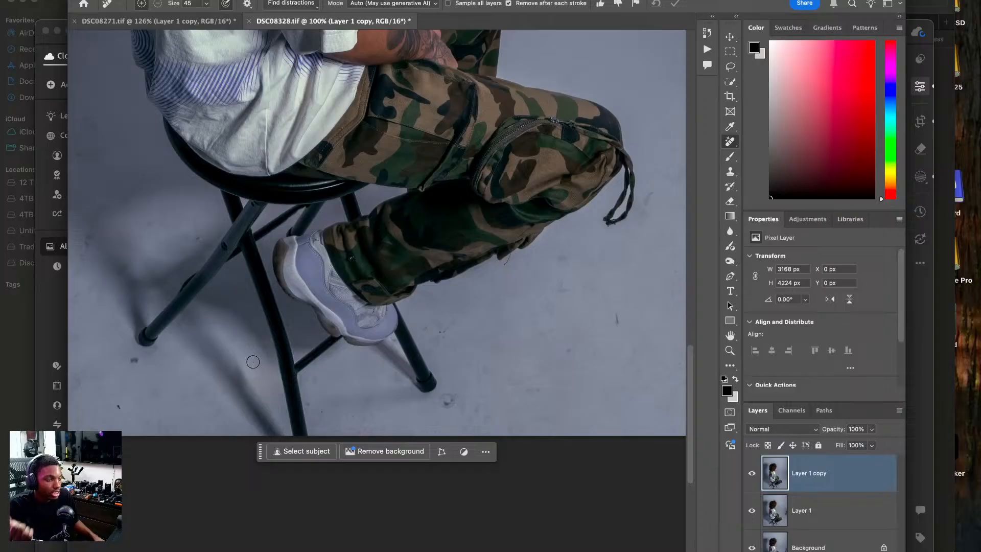
# Remove the dark specks and scuffs on the floor around the stool's feet and below the model's knee.
pyautogui.moveTo(283, 301)
pyautogui.mouseDown()
pyautogui.moveTo(226, 412)
pyautogui.moveTo(324, 394)
pyautogui.mouseUp()
pyautogui.moveTo(371, 425); pyautogui.dragTo(373, 424)
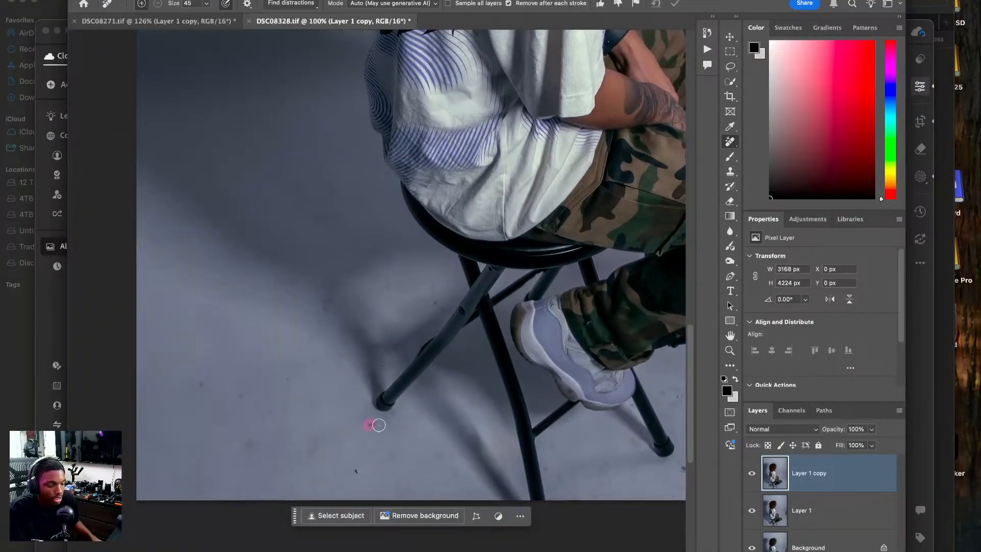
pyautogui.click(358, 469)
pyautogui.moveTo(434, 327); pyautogui.dragTo(403, 322)
pyautogui.moveTo(450, 424); pyautogui.dragTo(447, 424)
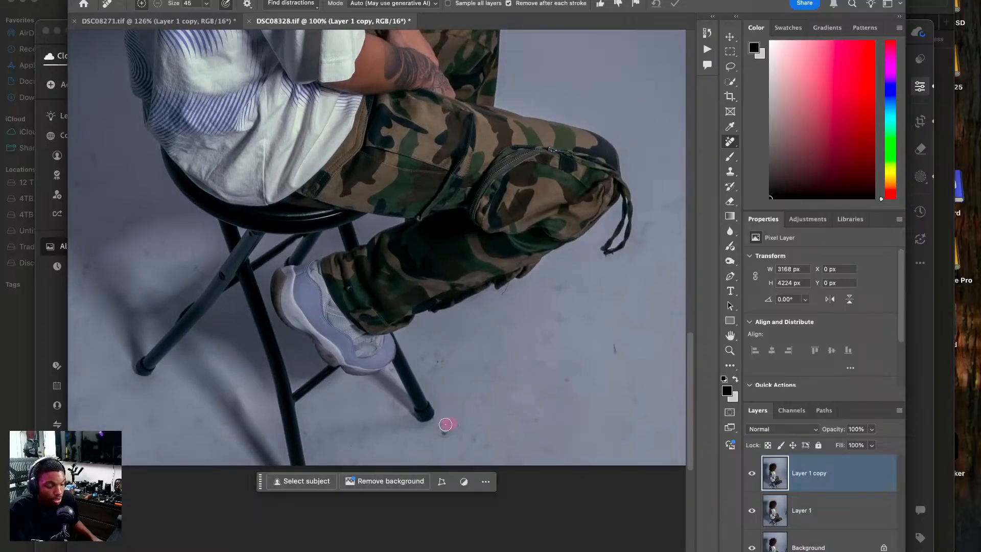
pyautogui.moveTo(615, 342); pyautogui.dragTo(615, 358)
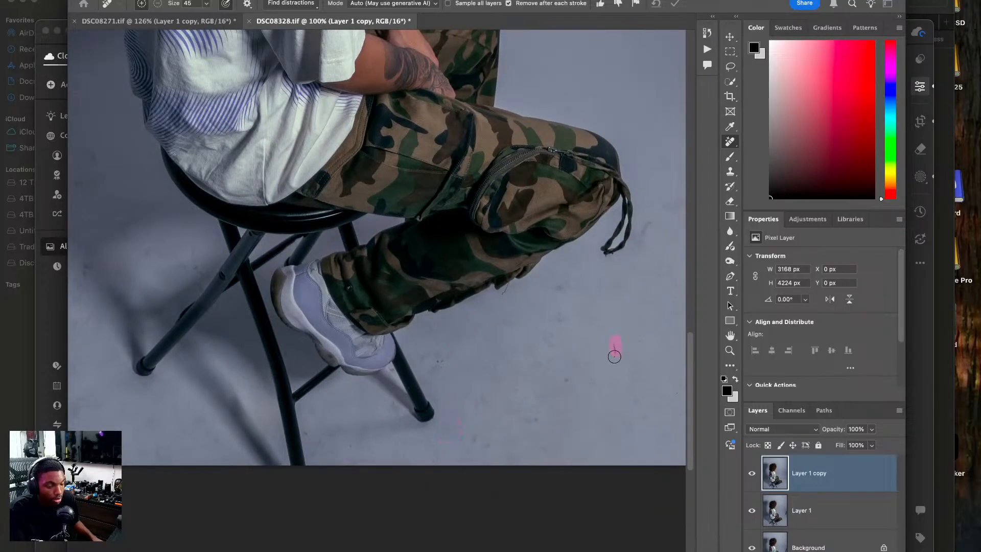
pyautogui.scroll(6, 529, 263)
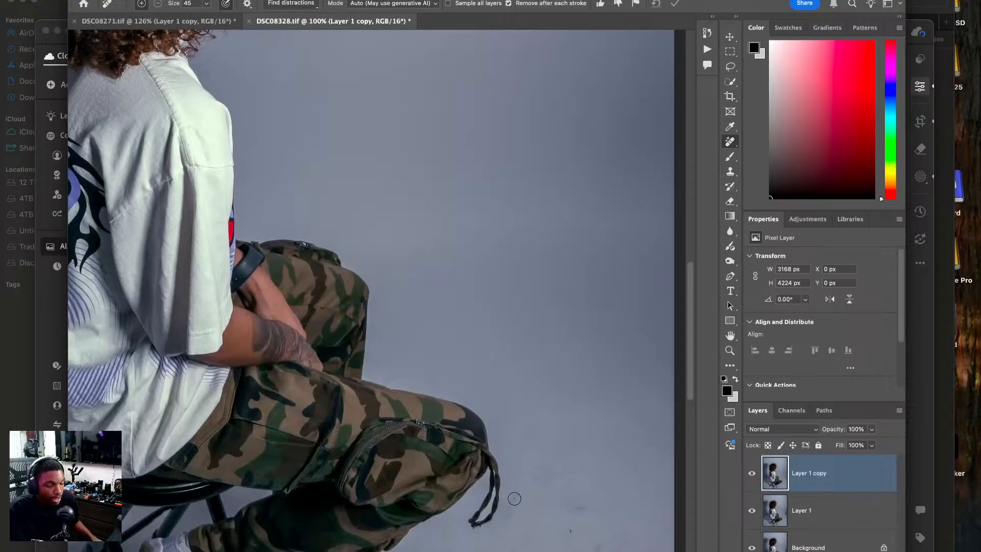
pyautogui.moveTo(561, 467)
pyautogui.mouseDown()
pyautogui.moveTo(532, 484)
pyautogui.moveTo(560, 474)
pyautogui.moveTo(574, 514)
pyautogui.mouseUp()
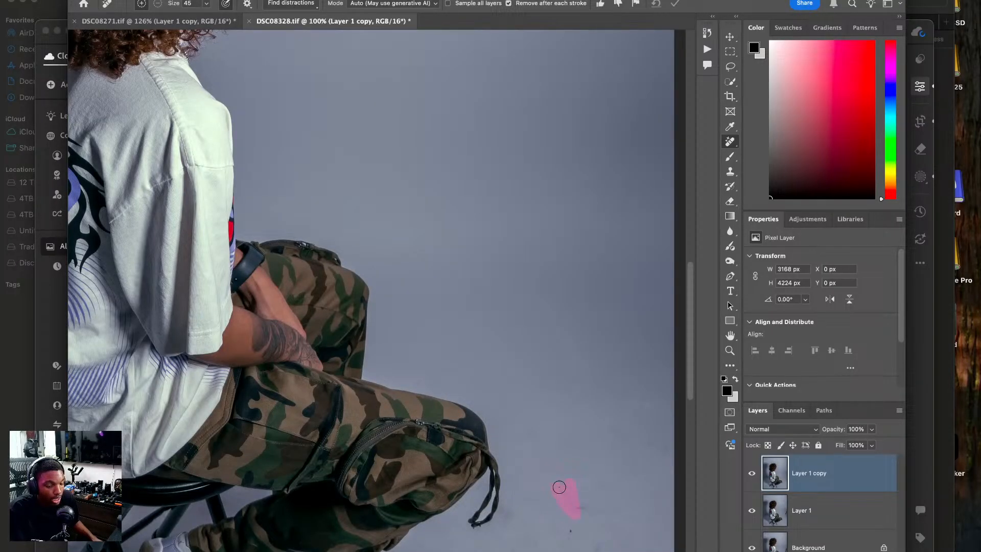
pyautogui.moveTo(608, 425); pyautogui.dragTo(669, 446)
# Crop the seated photo to 4 x 5 in at 300 ppi, leaving less backdrop above the model's head.
pyautogui.press('super+0')
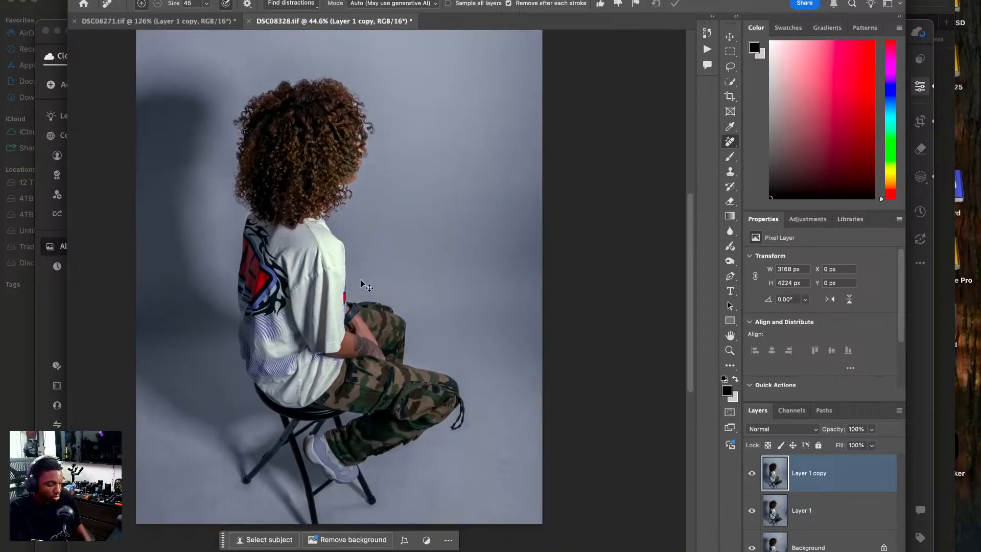
pyautogui.press('super+minus')
pyautogui.press('c')
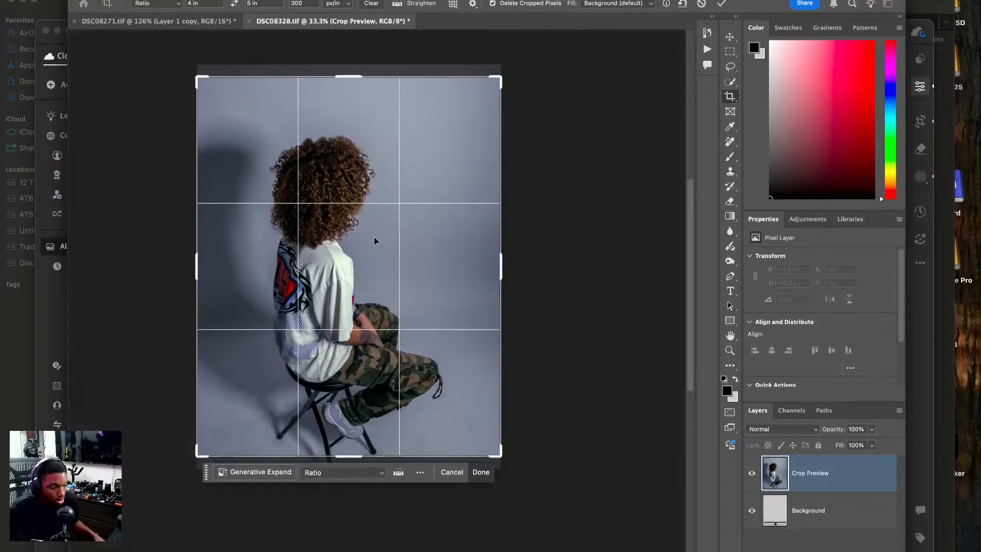
pyautogui.moveTo(377, 241); pyautogui.dragTo(377, 232)
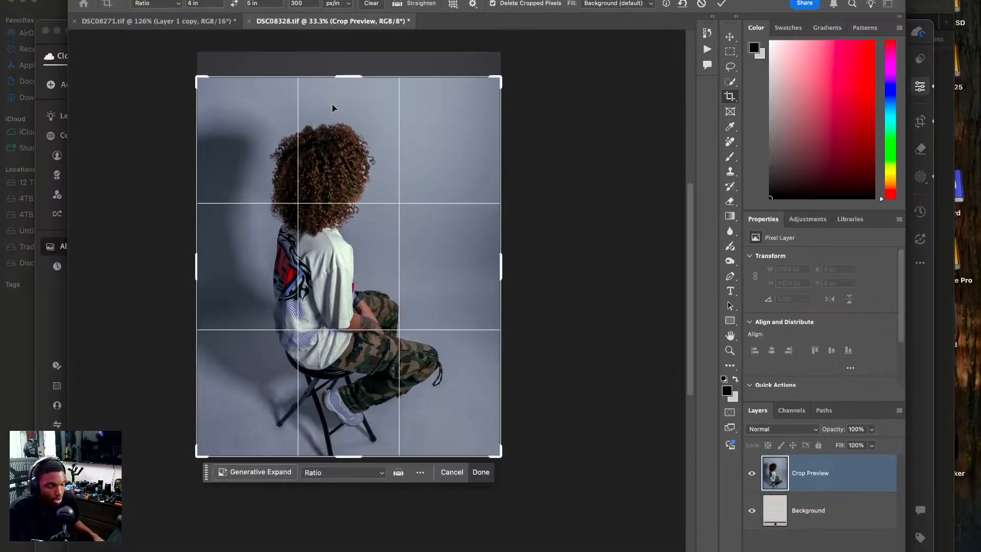
pyautogui.press('Return')
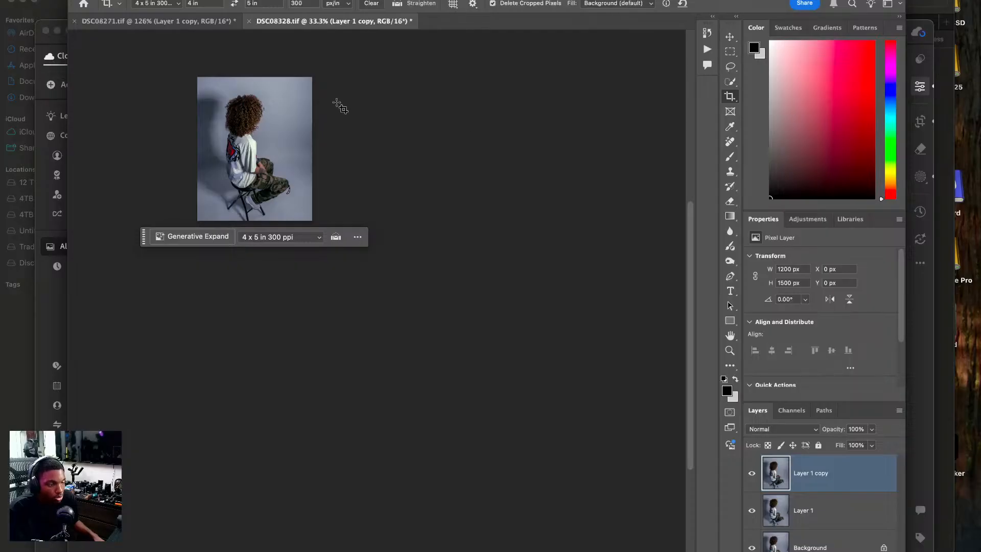
# In DSC08271.tif, remove a small floor mark beside the model's shoes with the Remove tool at size 20.
pyautogui.click(198, 24)
pyautogui.moveTo(349, 188); pyautogui.dragTo(252, 221)
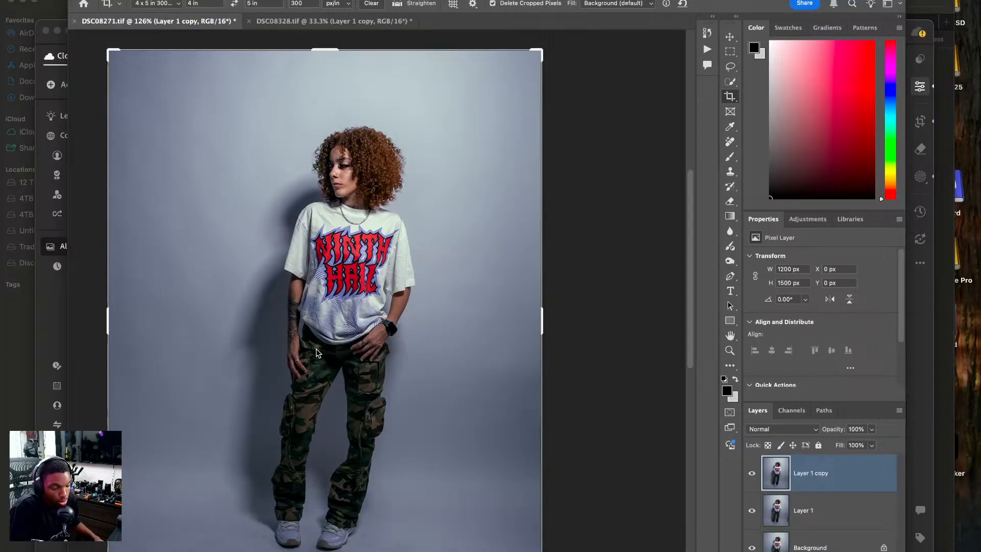
pyautogui.scroll(-2, 326, 404)
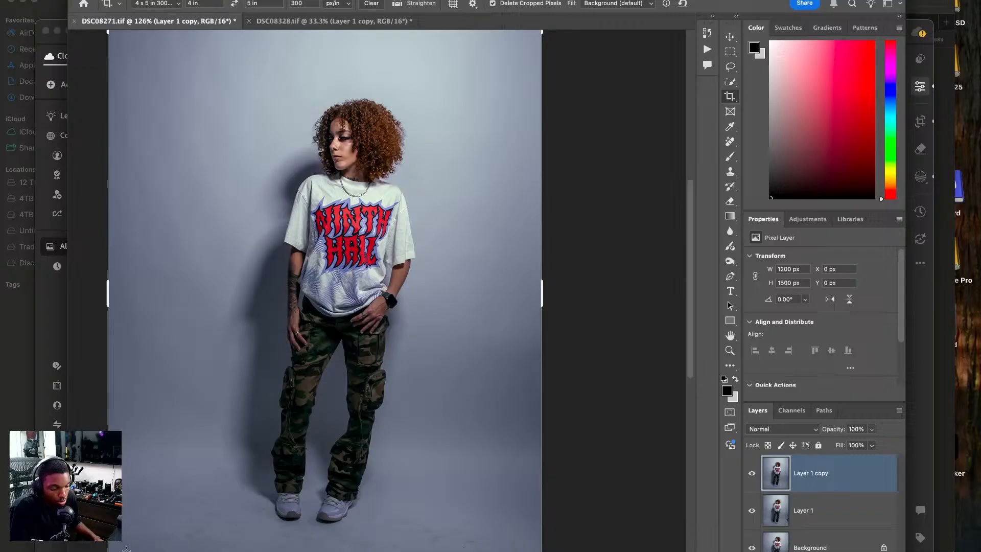
pyautogui.click(859, 509)
pyautogui.click(841, 475)
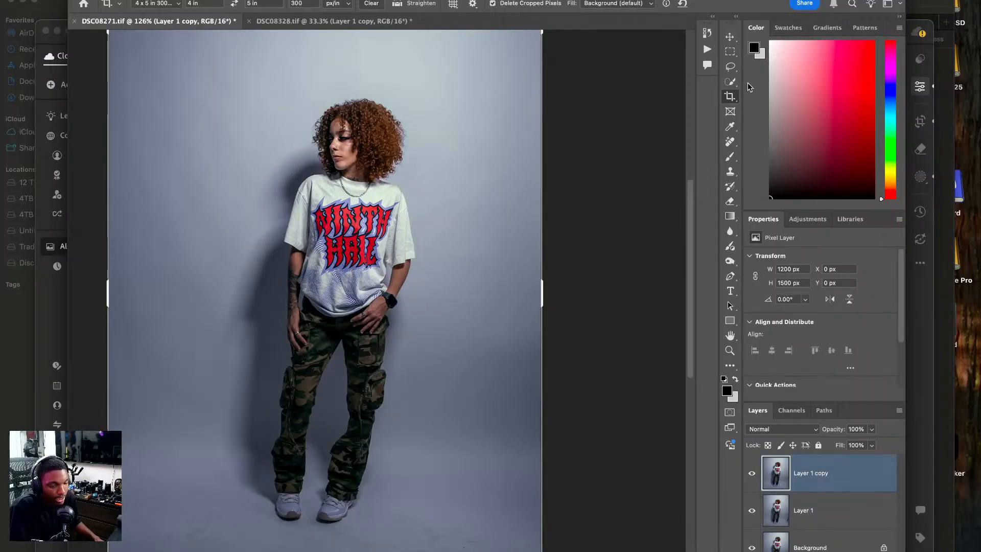
pyautogui.click(730, 141)
pyautogui.press('[')
pyautogui.press('[')
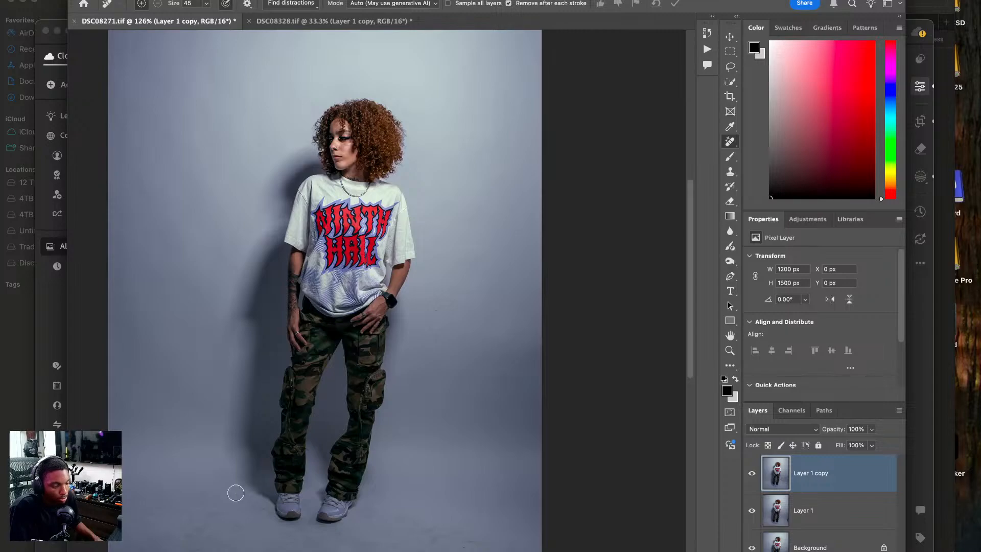
pyautogui.press('[')
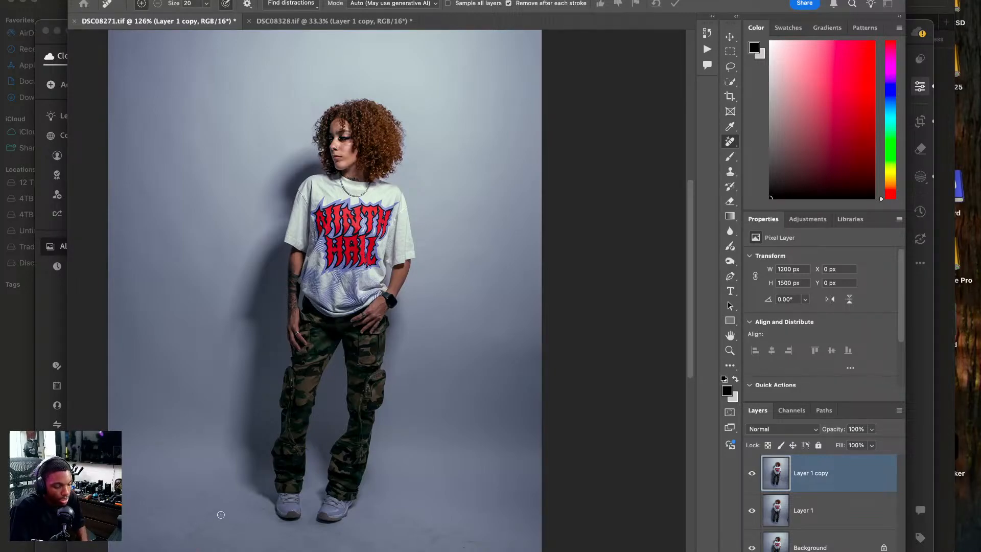
pyautogui.click(198, 516)
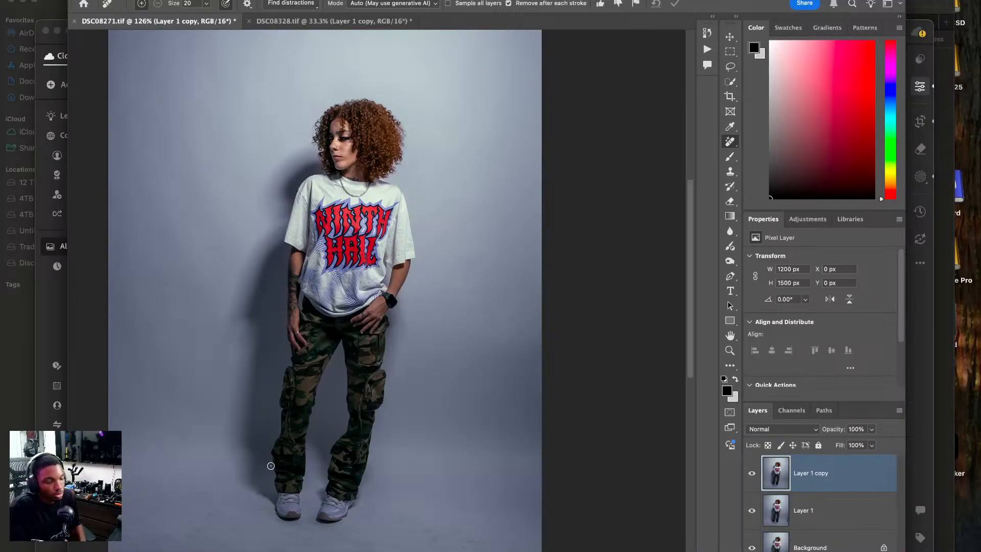
# Choose bright green for the Brush tool, try a stroke over the side of the shirt, and undo it.
pyautogui.click(730, 156)
pyautogui.click(874, 42)
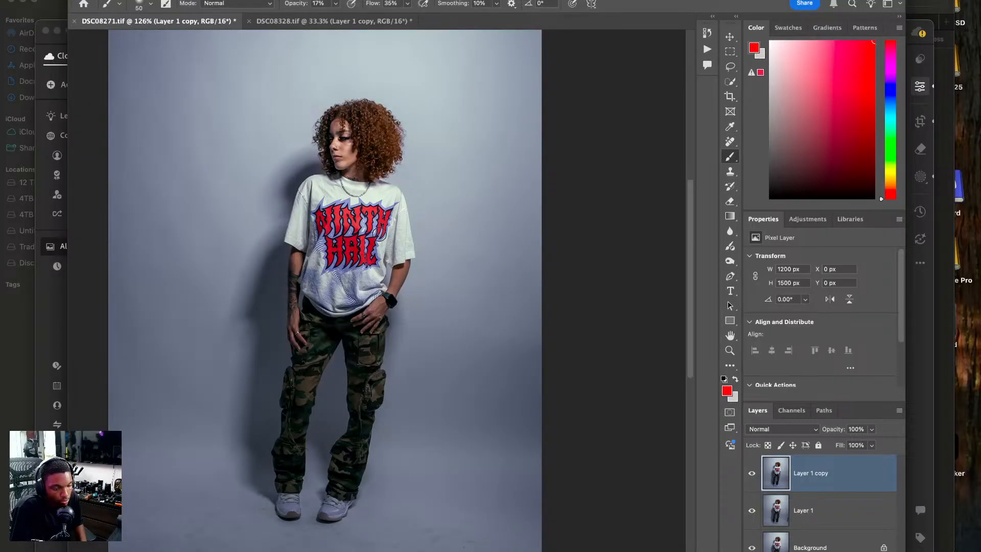
pyautogui.click(894, 140)
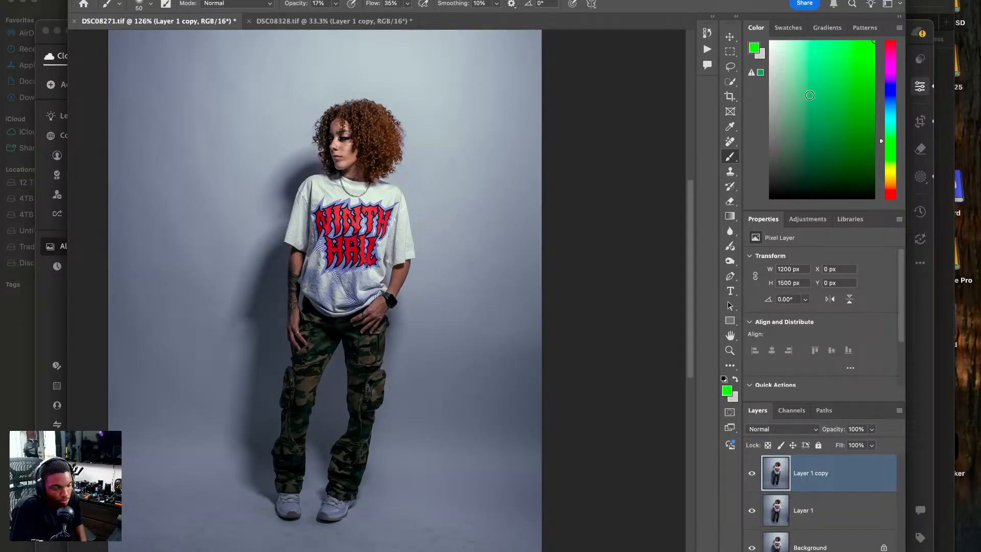
pyautogui.moveTo(394, 216)
pyautogui.mouseDown()
pyautogui.moveTo(384, 225)
pyautogui.moveTo(379, 282)
pyautogui.mouseUp()
pyautogui.press('super+z')
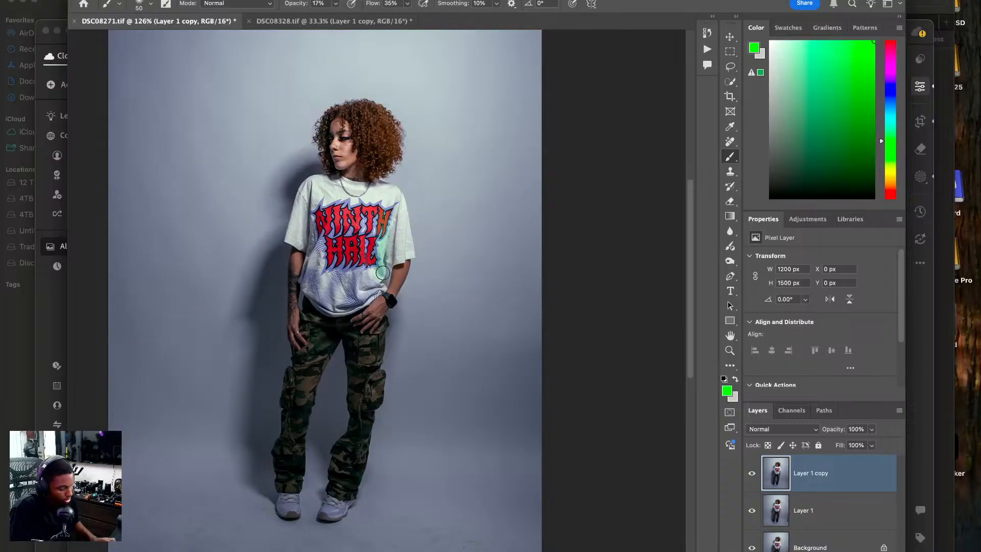
# Set the brush to 100% opacity and size 20, and outline the triangle between the torso and the bent arm.
pyautogui.click(335, 3)
pyautogui.moveTo(334, 17); pyautogui.dragTo(446, 23)
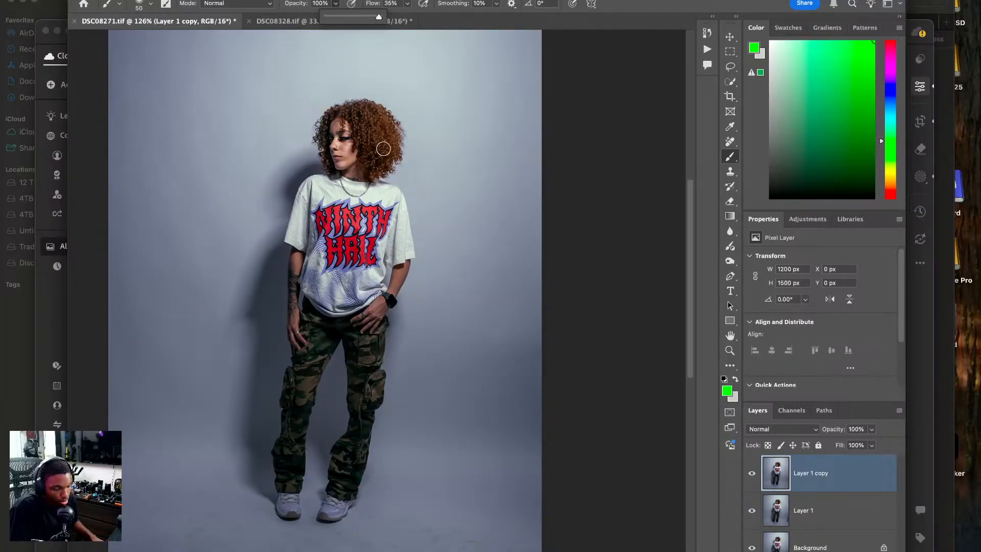
pyautogui.press('[')
pyautogui.press('[')
pyautogui.press('[')
pyautogui.moveTo(380, 207); pyautogui.dragTo(374, 289)
pyautogui.moveTo(383, 207); pyautogui.dragTo(413, 256)
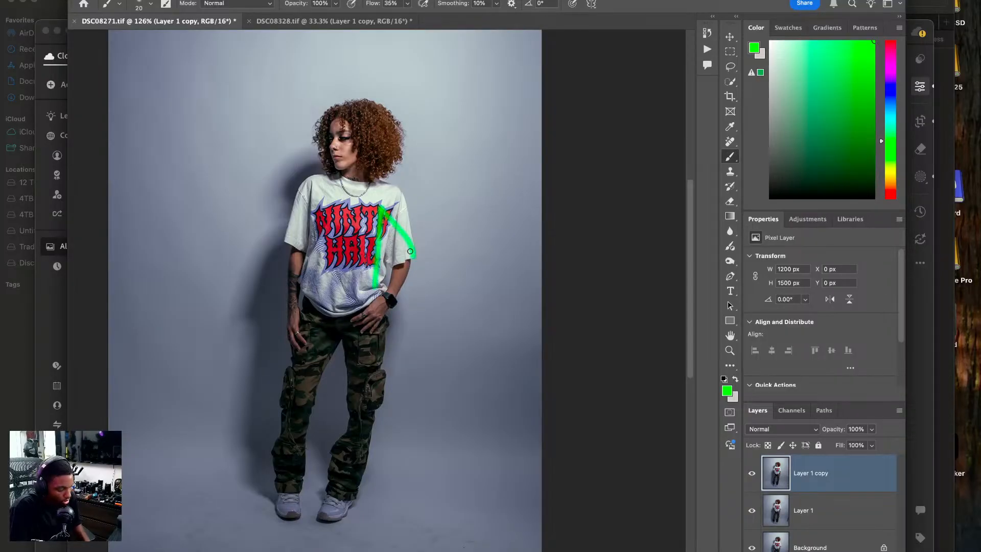
pyautogui.press('super+z')
pyautogui.moveTo(382, 208)
pyautogui.mouseDown()
pyautogui.moveTo(406, 261)
pyautogui.moveTo(374, 309)
pyautogui.mouseUp()
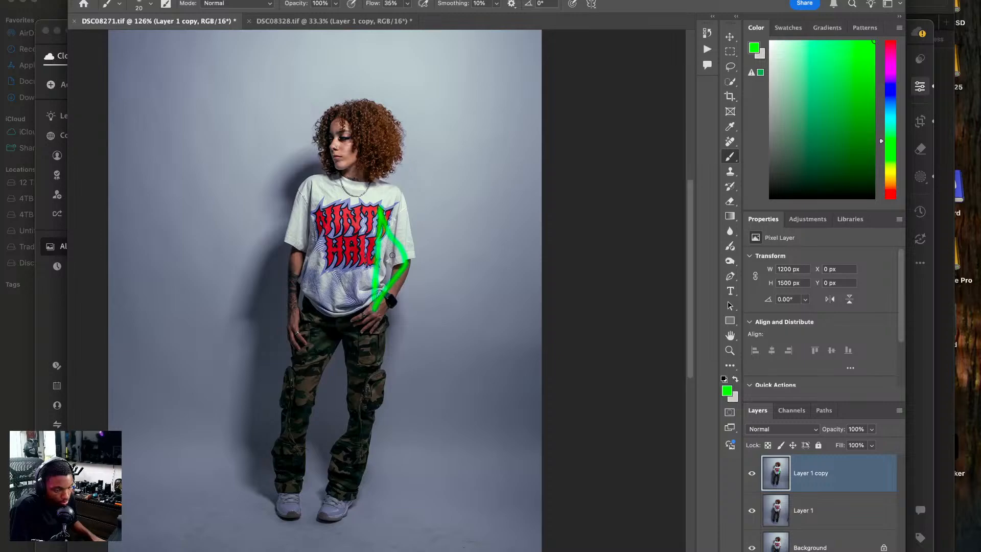
# Try sketching the pose's flow lines from the head down to the feet and undo them.
pyautogui.moveTo(285, 495)
pyautogui.mouseDown()
pyautogui.moveTo(317, 467)
pyautogui.moveTo(339, 404)
pyautogui.moveTo(345, 335)
pyautogui.moveTo(332, 204)
pyautogui.moveTo(345, 139)
pyautogui.moveTo(365, 109)
pyautogui.moveTo(331, 182)
pyautogui.moveTo(327, 267)
pyautogui.moveTo(340, 323)
pyautogui.moveTo(327, 429)
pyautogui.moveTo(276, 505)
pyautogui.mouseUp()
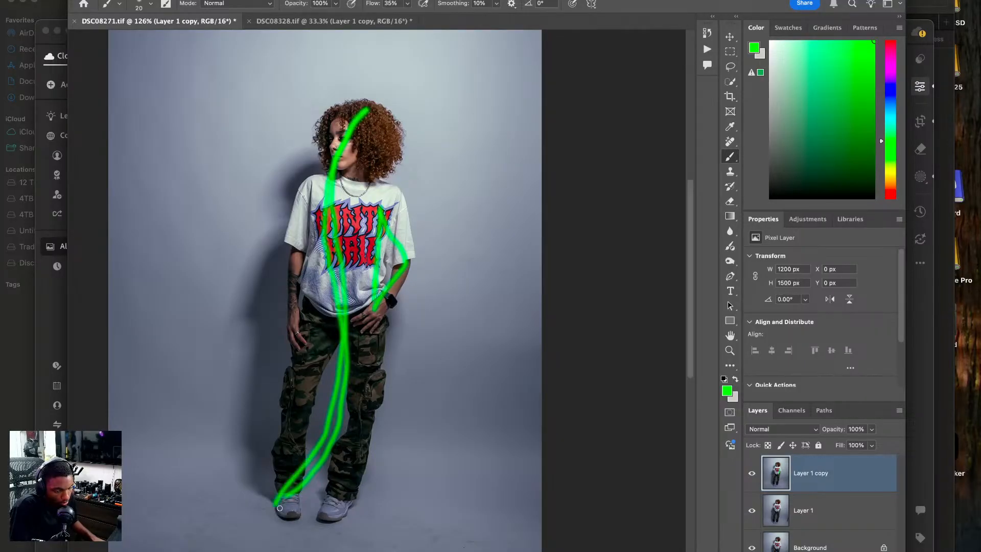
pyautogui.moveTo(327, 338); pyautogui.dragTo(305, 489)
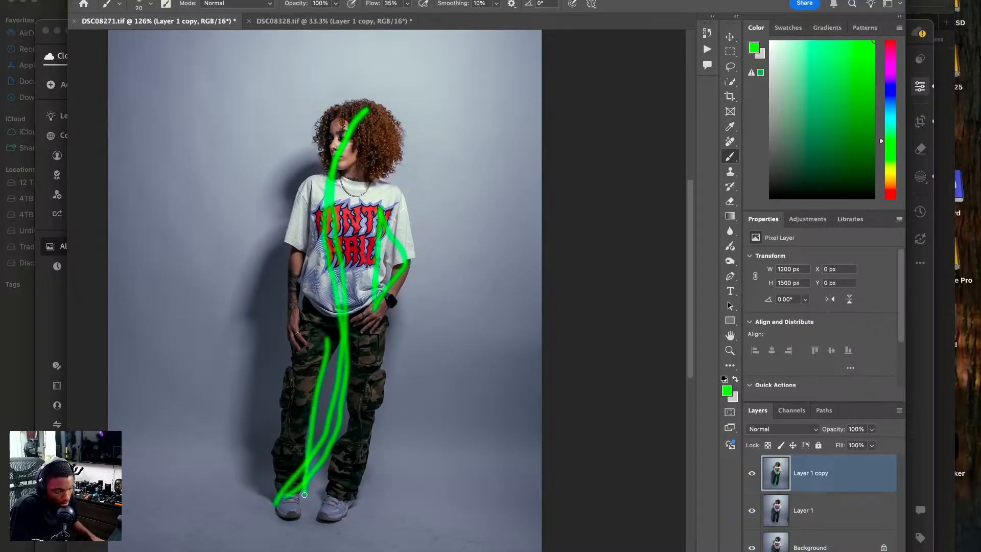
pyautogui.press('super+z')
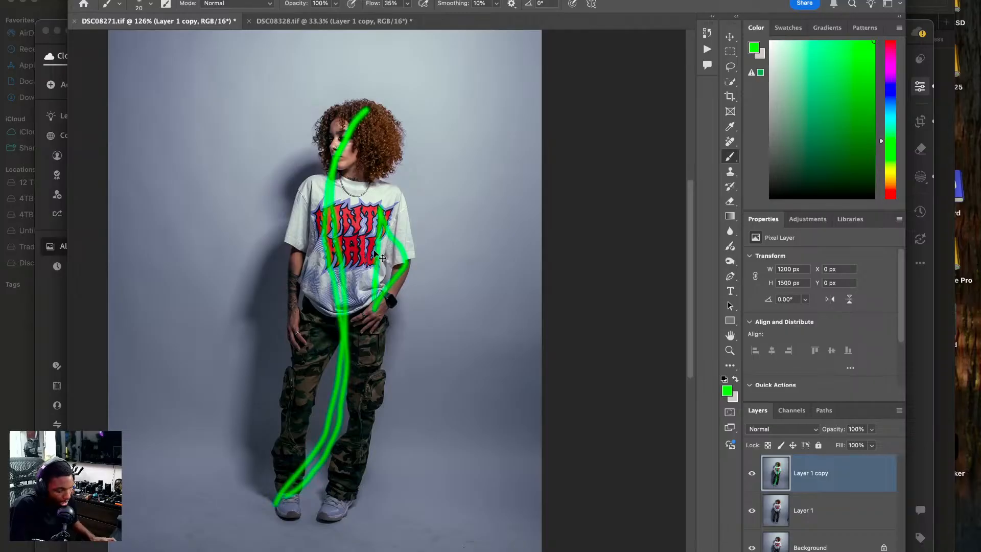
pyautogui.press('super+z')
# Outline the triangle between the legs and draw green arrows pointing outward from the head, elbow and both feet.
pyautogui.moveTo(337, 323)
pyautogui.mouseDown()
pyautogui.moveTo(302, 406)
pyautogui.moveTo(277, 506)
pyautogui.moveTo(346, 498)
pyautogui.moveTo(334, 324)
pyautogui.mouseUp()
pyautogui.moveTo(419, 263)
pyautogui.mouseDown()
pyautogui.moveTo(460, 255)
pyautogui.moveTo(459, 273)
pyautogui.mouseUp()
pyautogui.moveTo(301, 124)
pyautogui.mouseDown()
pyautogui.moveTo(191, 126)
pyautogui.moveTo(199, 105)
pyautogui.moveTo(191, 137)
pyautogui.mouseUp()
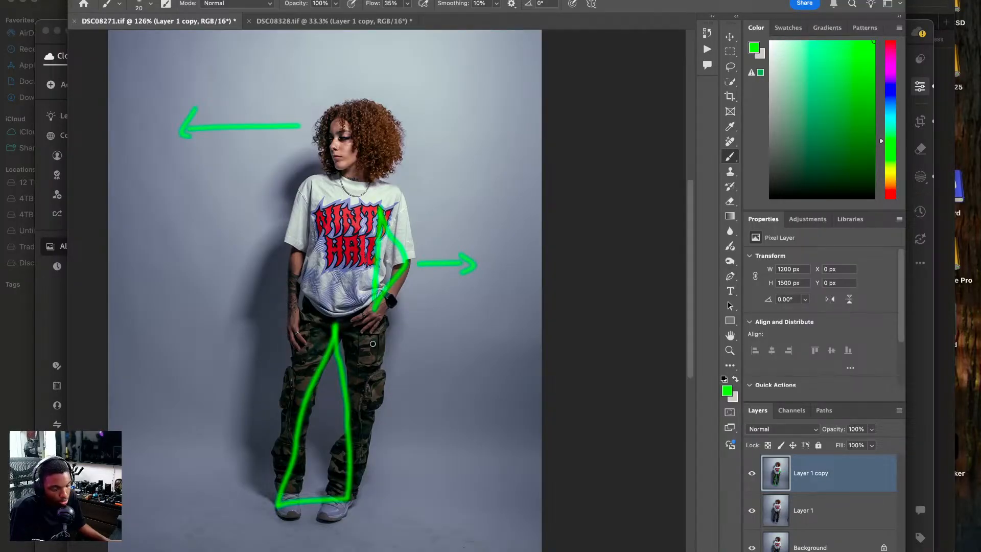
pyautogui.moveTo(270, 513)
pyautogui.mouseDown()
pyautogui.moveTo(206, 514)
pyautogui.moveTo(213, 521)
pyautogui.mouseUp()
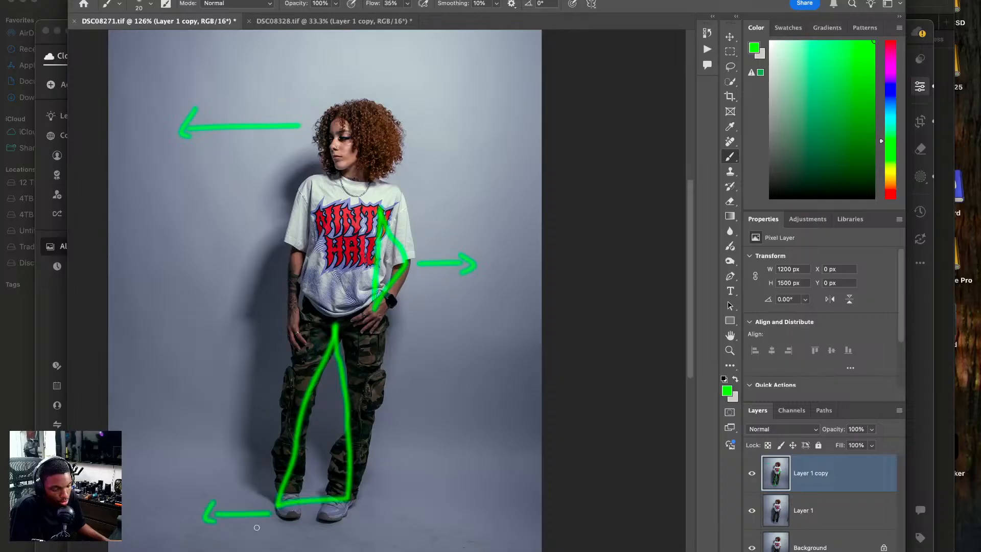
pyautogui.moveTo(360, 521)
pyautogui.mouseDown()
pyautogui.moveTo(405, 508)
pyautogui.moveTo(415, 531)
pyautogui.mouseUp()
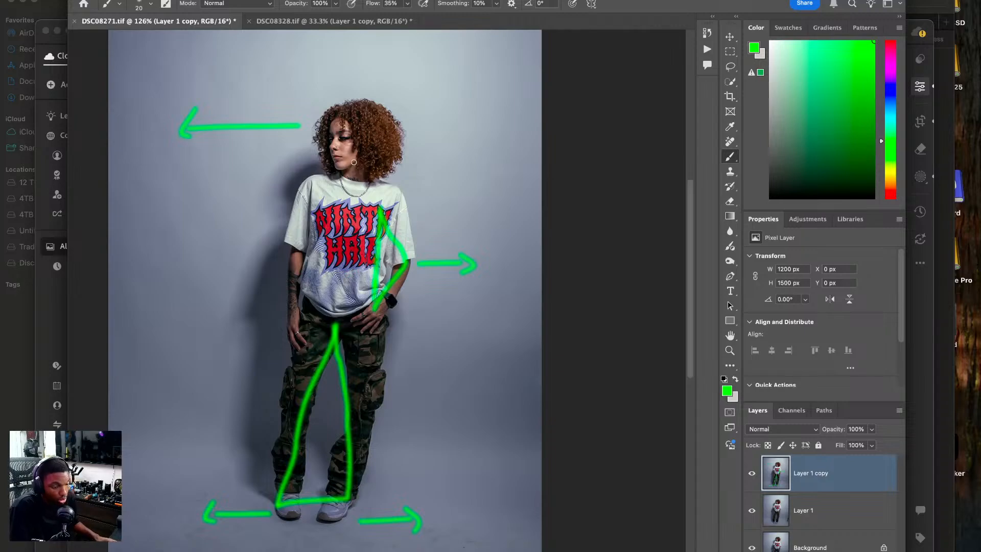
# Draw a short green vertical mark near the end of each of the four arrows.
pyautogui.moveTo(139, 121); pyautogui.dragTo(140, 146)
pyautogui.moveTo(158, 450); pyautogui.dragTo(158, 477)
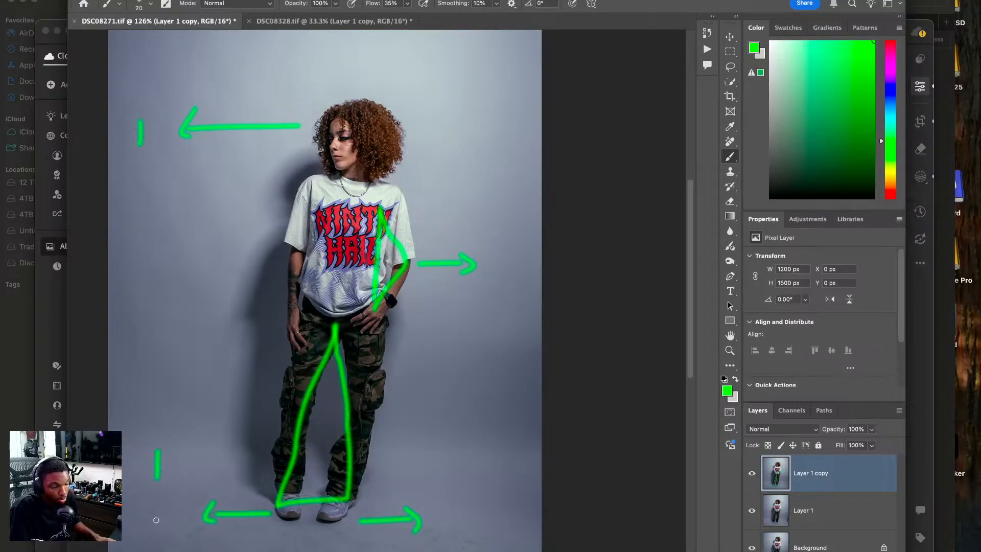
pyautogui.moveTo(496, 241); pyautogui.dragTo(502, 255)
pyautogui.moveTo(451, 508); pyautogui.dragTo(452, 514)
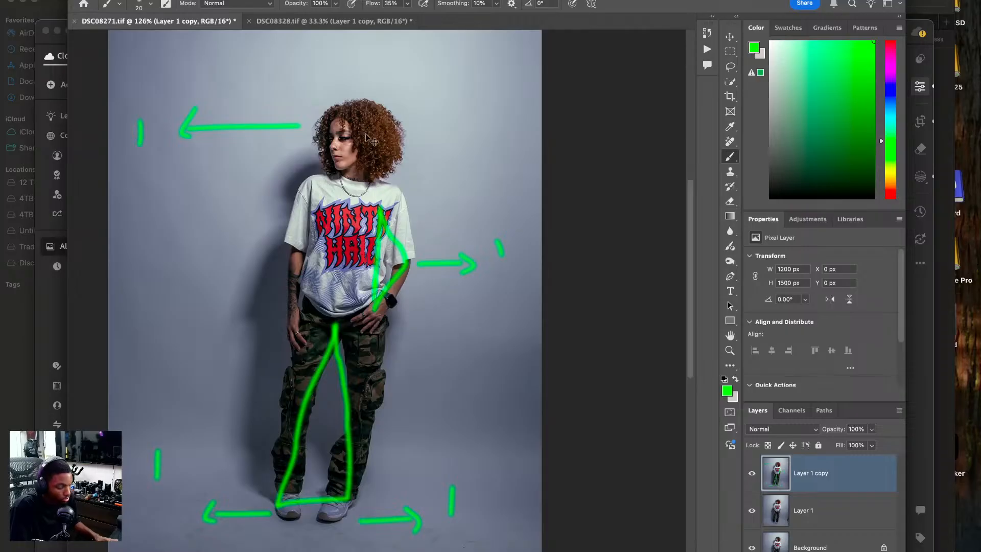
# Undo all the green annotation strokes on the standing model photo.
pyautogui.press('super+z')
pyautogui.press('super+z')
pyautogui.press('super+z')
pyautogui.press('super+z')
pyautogui.press('super+z')
pyautogui.press('super+z')
pyautogui.press('super+z')
pyautogui.press('super+z')
pyautogui.press('super+z')
pyautogui.press('super+z')
pyautogui.press('super+z')
pyautogui.press('super+z')
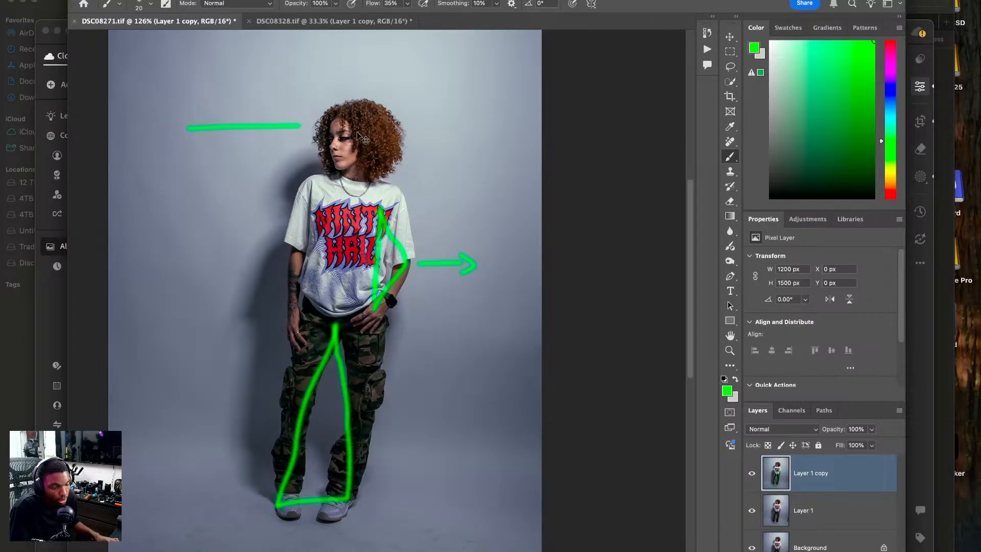
pyautogui.press('super+z')
pyautogui.press('super+z')
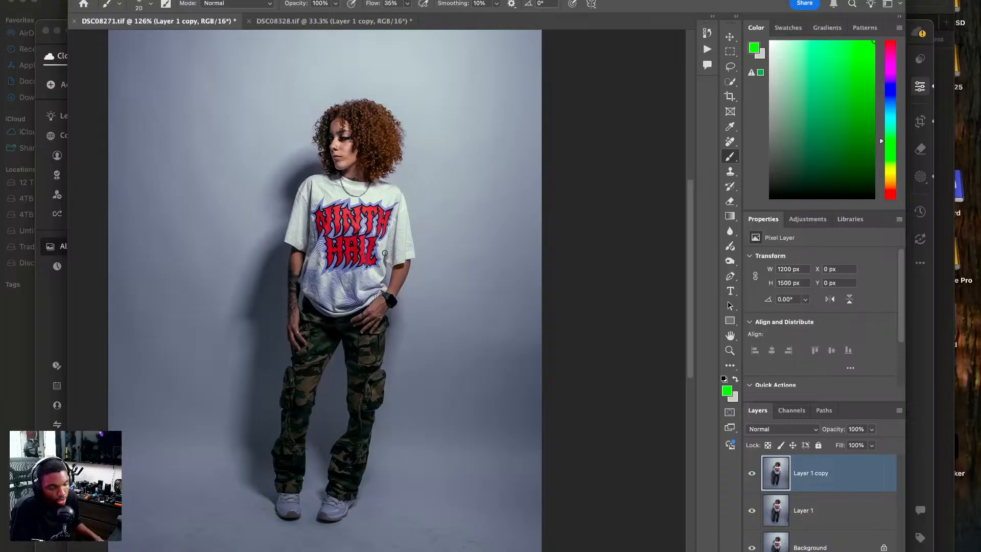
# Switch to the DSC08328.tif photo of the seated model.
pyautogui.click(333, 21)
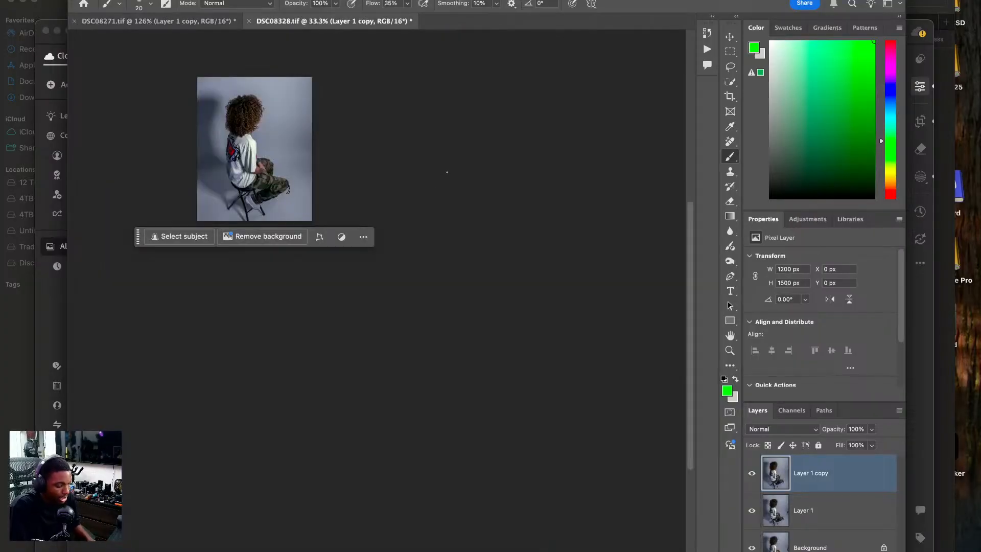
# Draw a green S-shaped outline from the seated model's head to her foot, plus green triangles beneath the thigh and in front of the neck.
pyautogui.press('super+0')
pyautogui.press('super+minus')
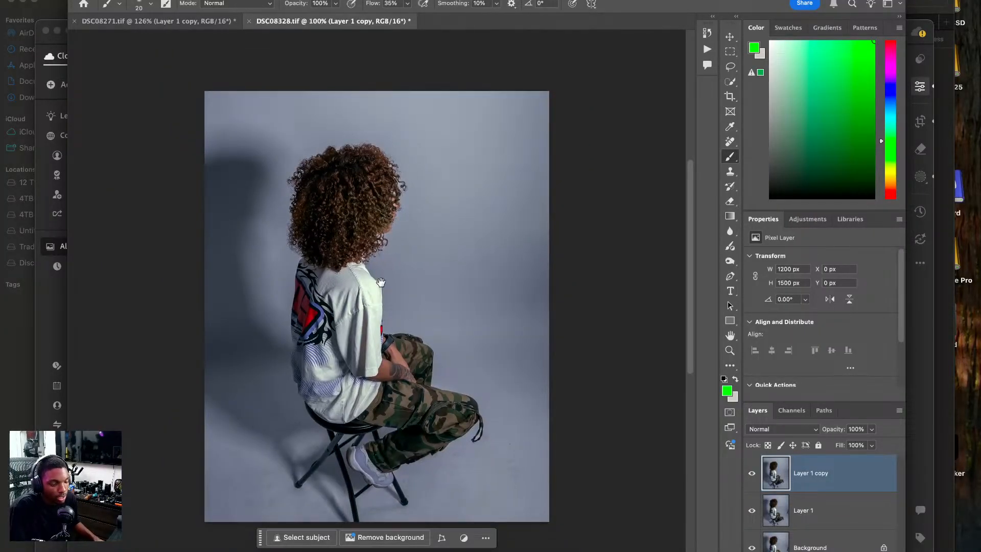
pyautogui.moveTo(382, 273); pyautogui.dragTo(375, 212)
pyautogui.moveTo(398, 64)
pyautogui.mouseDown()
pyautogui.moveTo(366, 73)
pyautogui.moveTo(322, 112)
pyautogui.moveTo(311, 191)
pyautogui.moveTo(330, 259)
pyautogui.moveTo(414, 312)
pyautogui.moveTo(398, 362)
pyautogui.moveTo(328, 404)
pyautogui.moveTo(386, 378)
pyautogui.moveTo(419, 328)
pyautogui.moveTo(397, 299)
pyautogui.moveTo(348, 272)
pyautogui.moveTo(364, 282)
pyautogui.moveTo(327, 194)
pyautogui.moveTo(325, 136)
pyautogui.moveTo(404, 64)
pyautogui.mouseUp()
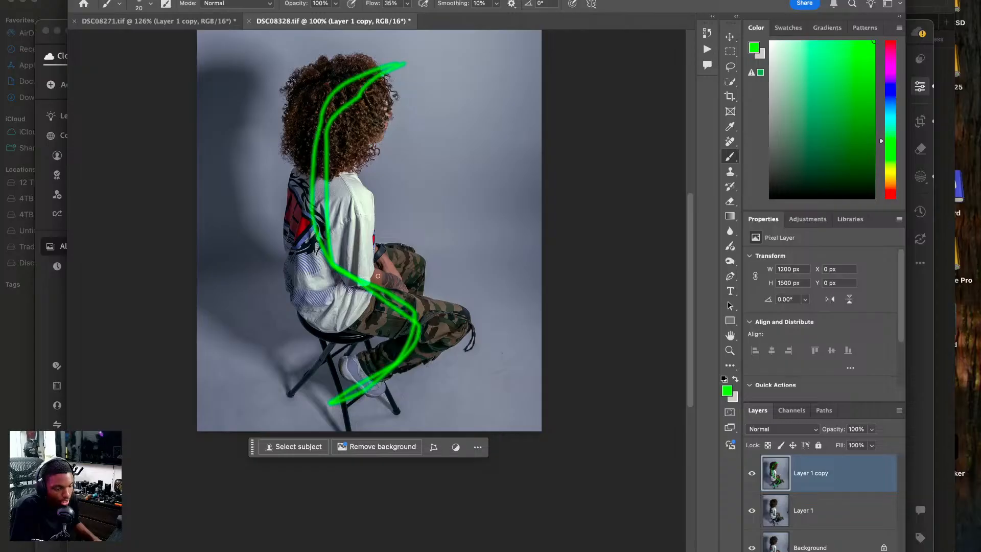
pyautogui.moveTo(336, 327)
pyautogui.mouseDown()
pyautogui.moveTo(360, 363)
pyautogui.moveTo(339, 373)
pyautogui.moveTo(337, 325)
pyautogui.mouseUp()
pyautogui.moveTo(381, 104)
pyautogui.mouseDown()
pyautogui.moveTo(338, 175)
pyautogui.moveTo(399, 187)
pyautogui.moveTo(382, 117)
pyautogui.mouseUp()
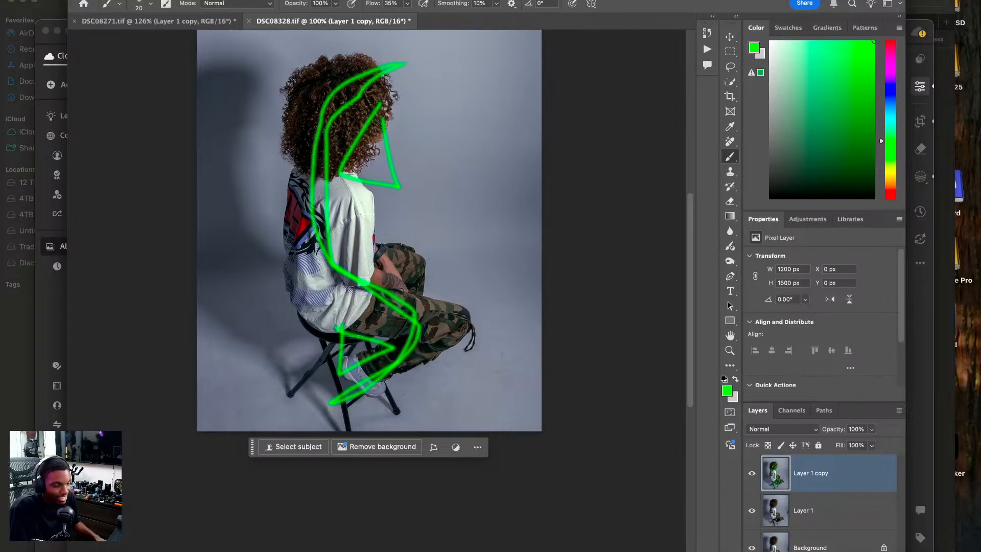
# Undo all the green annotation strokes on the seated model photo while keeping its crop.
pyautogui.press('super+z')
pyautogui.press('super+z')
pyautogui.press('super+z')
pyautogui.press('super+z')
pyautogui.press('super+z')
pyautogui.press('super+z')
pyautogui.press('super+z')
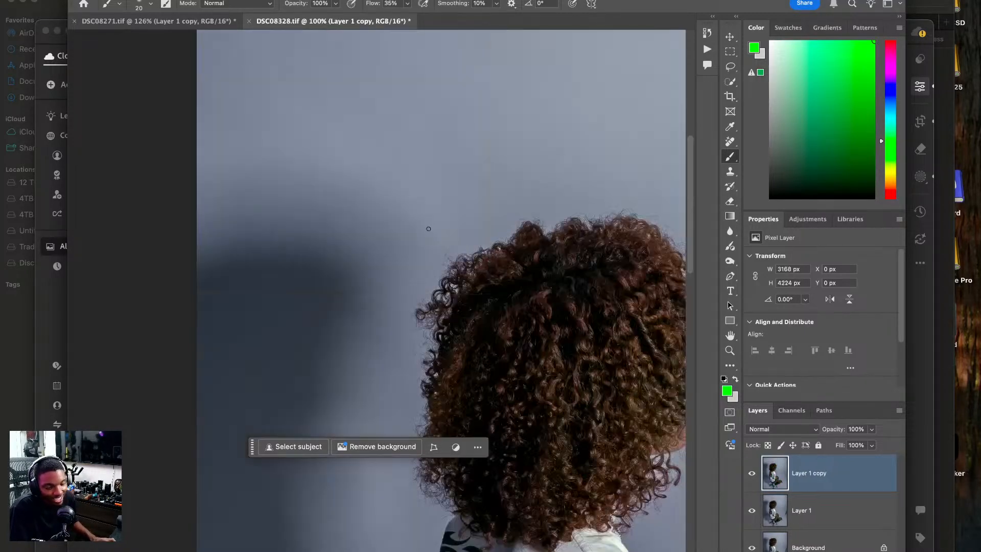
pyautogui.press('super+shift+z')
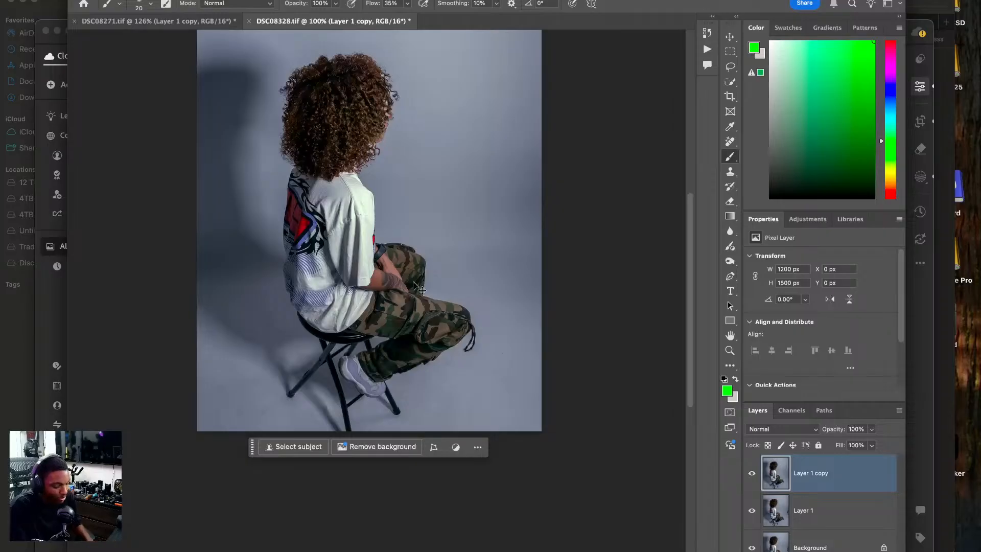
# Switch to the DSC08271.tif photo of the standing model.
pyautogui.press('super+0')
pyautogui.press('super+minus')
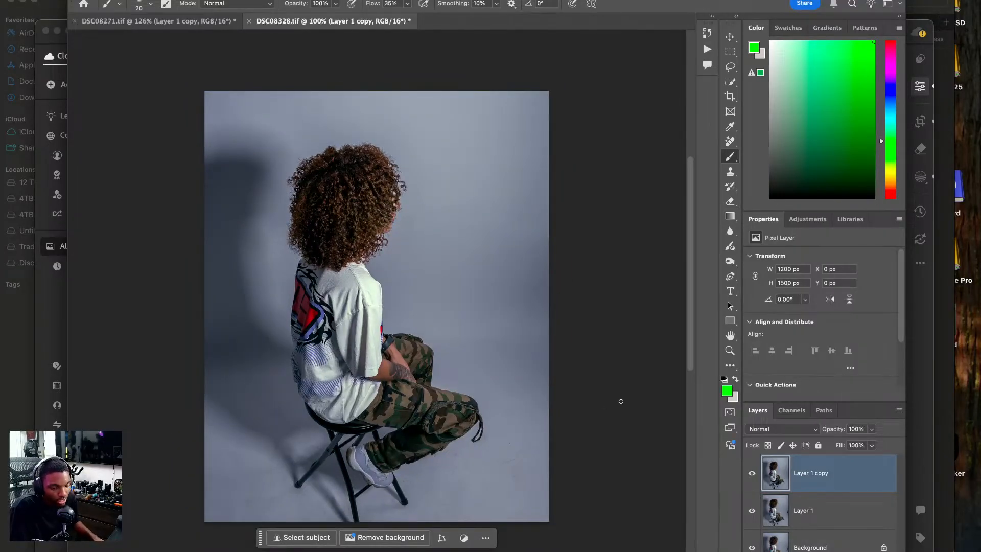
pyautogui.click(179, 21)
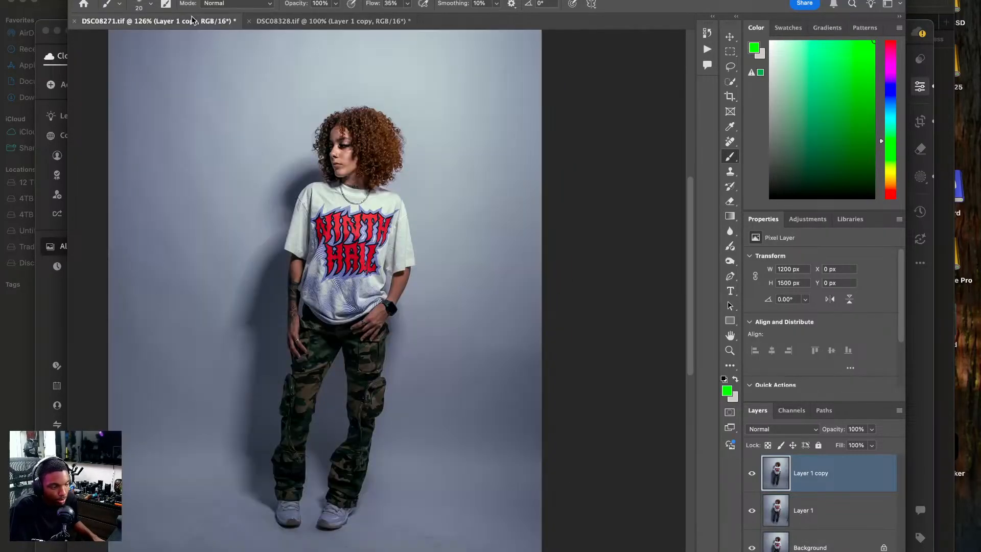